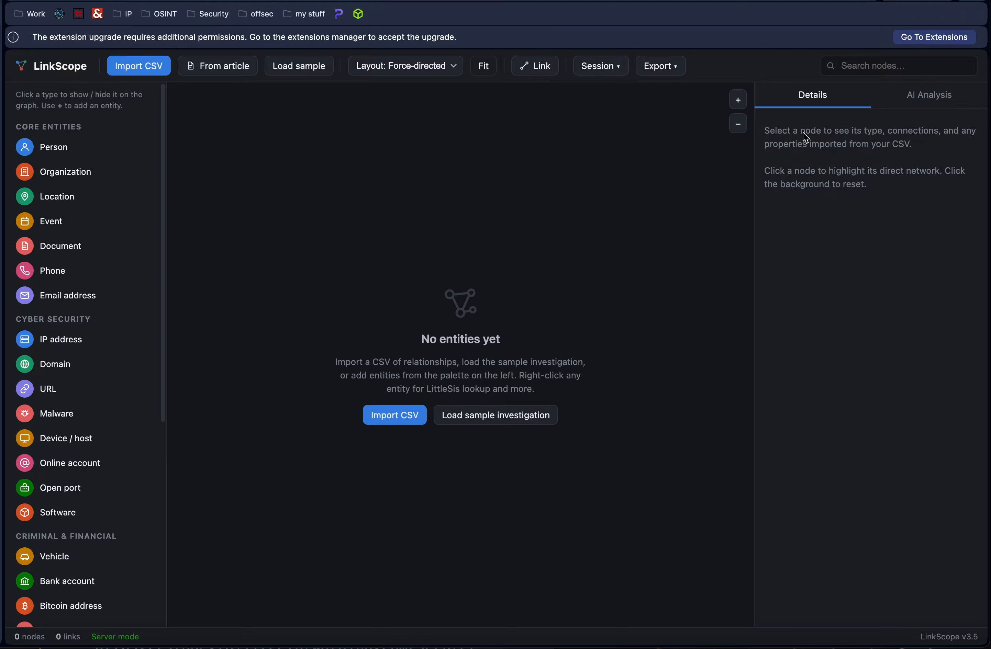
# Step: Review the AI Analysis settings and the available AI providers, and return to the node details view
pyautogui.click(920, 105)
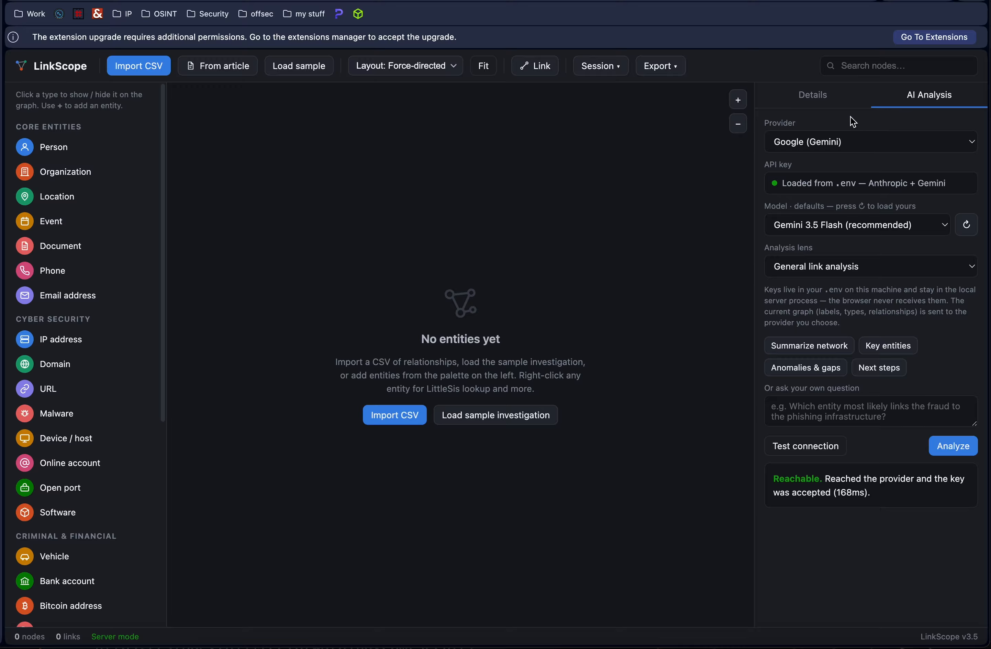
pyautogui.click(846, 142)
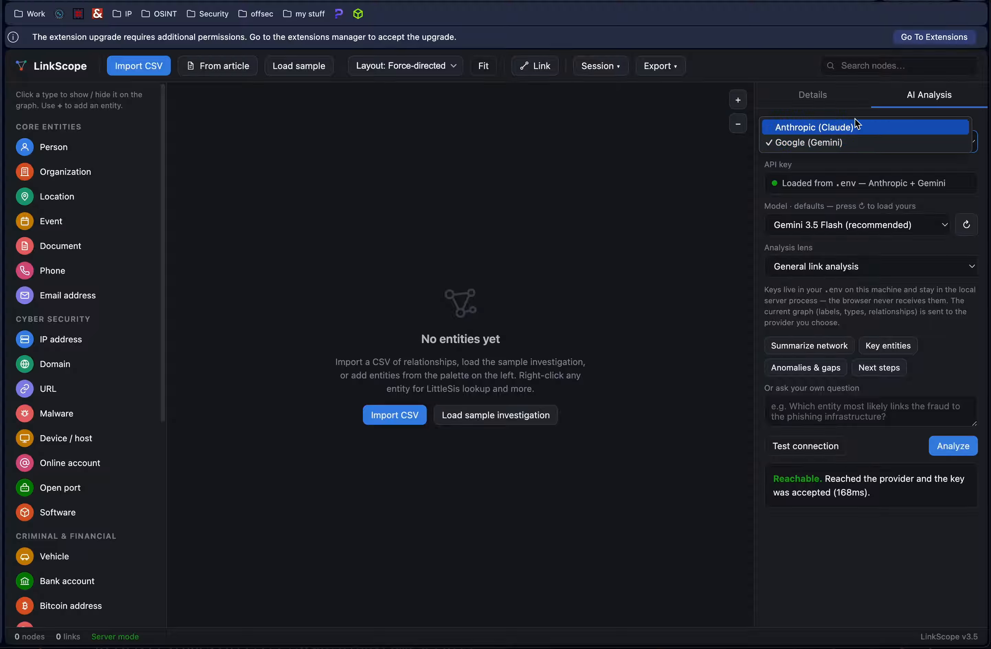
pyautogui.click(857, 97)
pyautogui.click(857, 96)
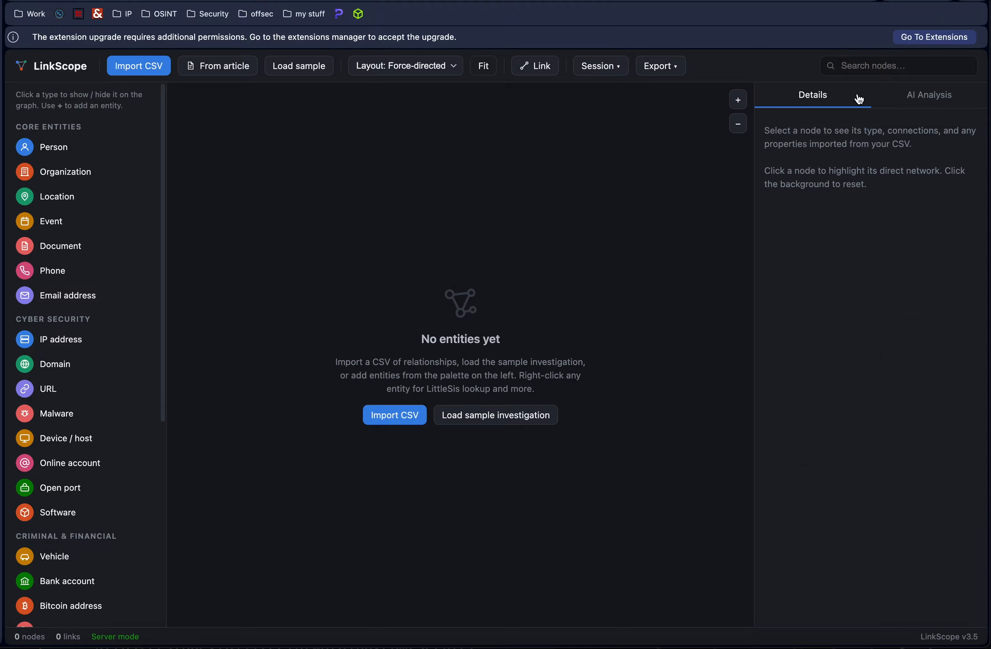
# Step: Start building a graph from a web page and fetch the abcnews.com article about the former US Marine released from Russian detention
pyautogui.click(224, 75)
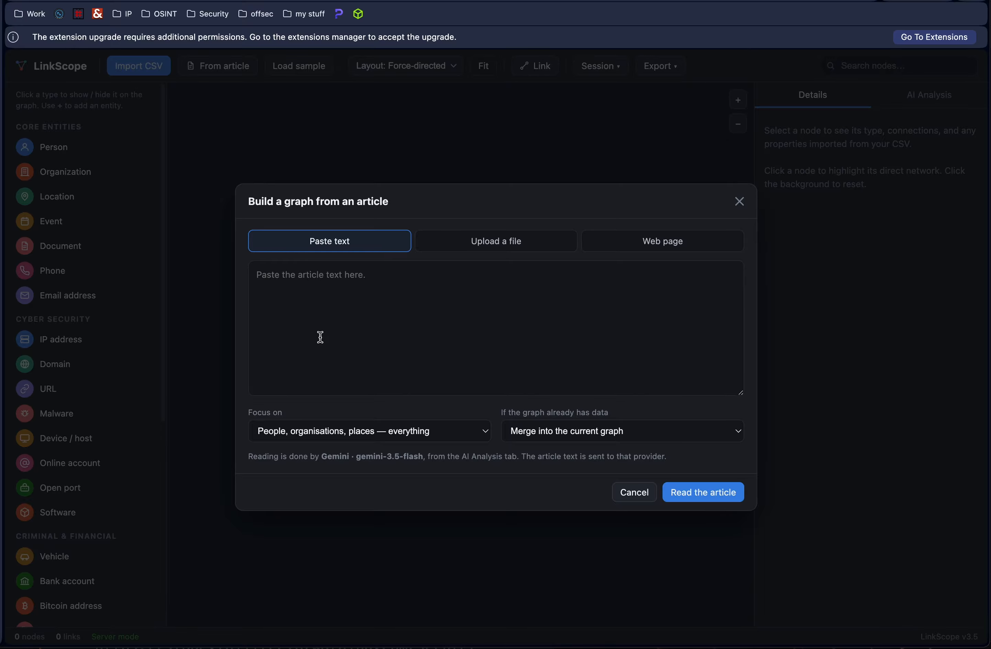
pyautogui.click(469, 253)
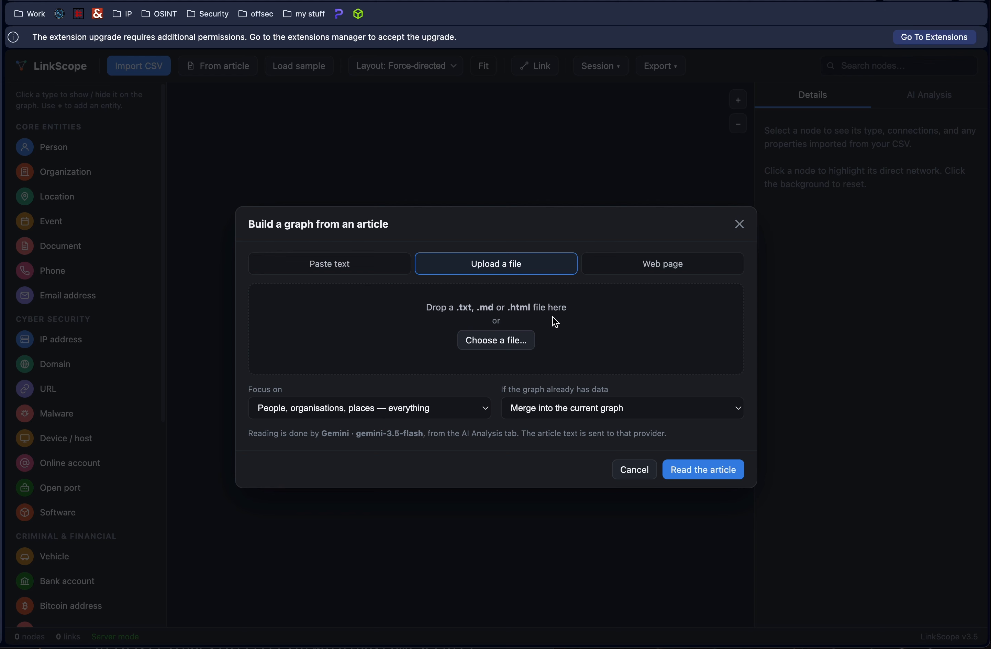
pyautogui.click(640, 275)
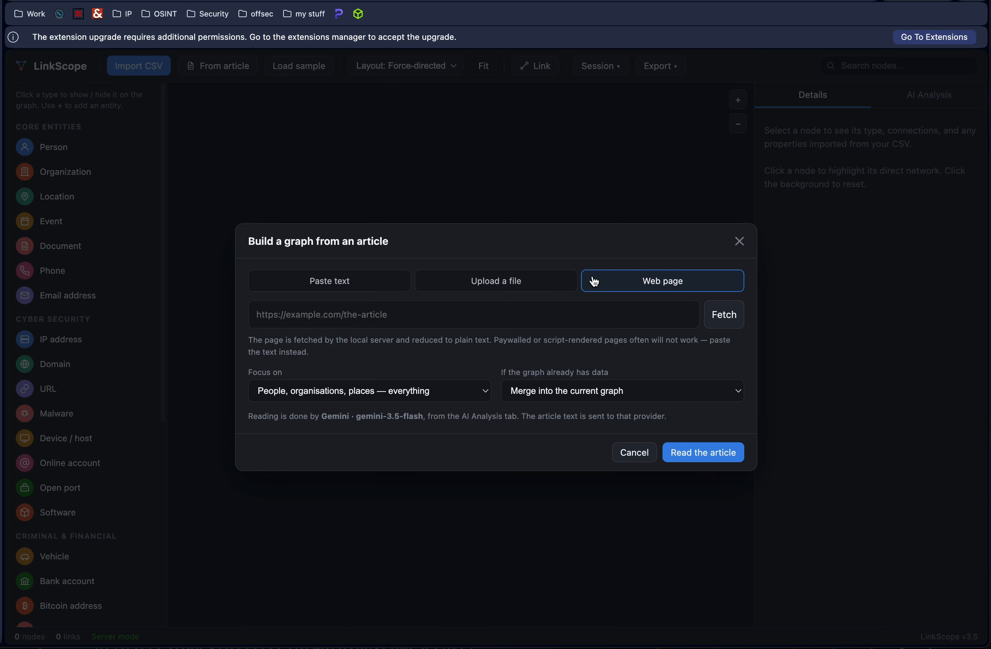
pyautogui.click(537, 286)
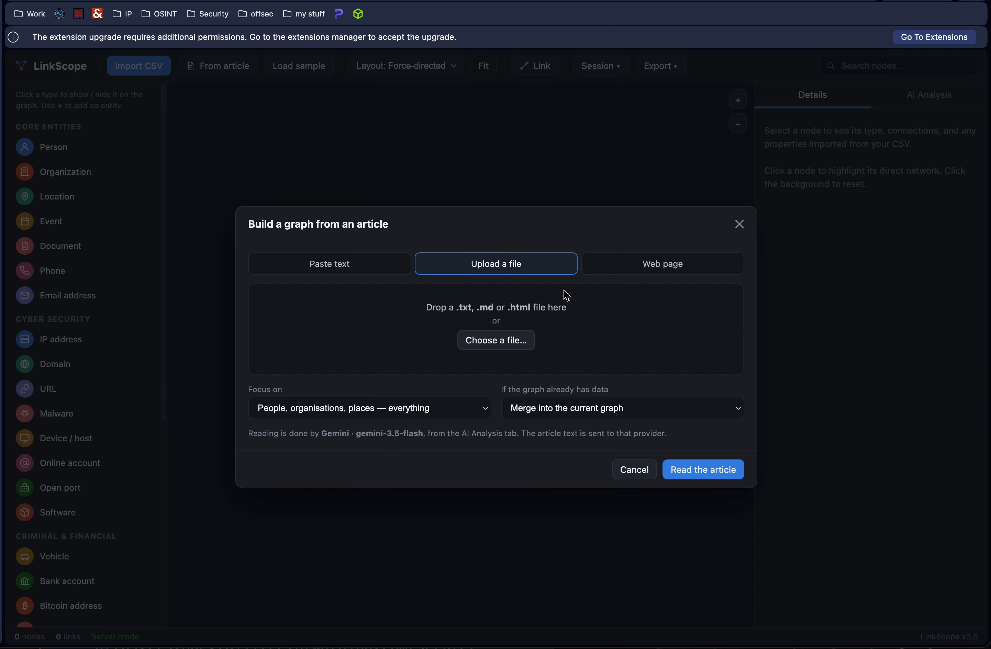
pyautogui.click(633, 272)
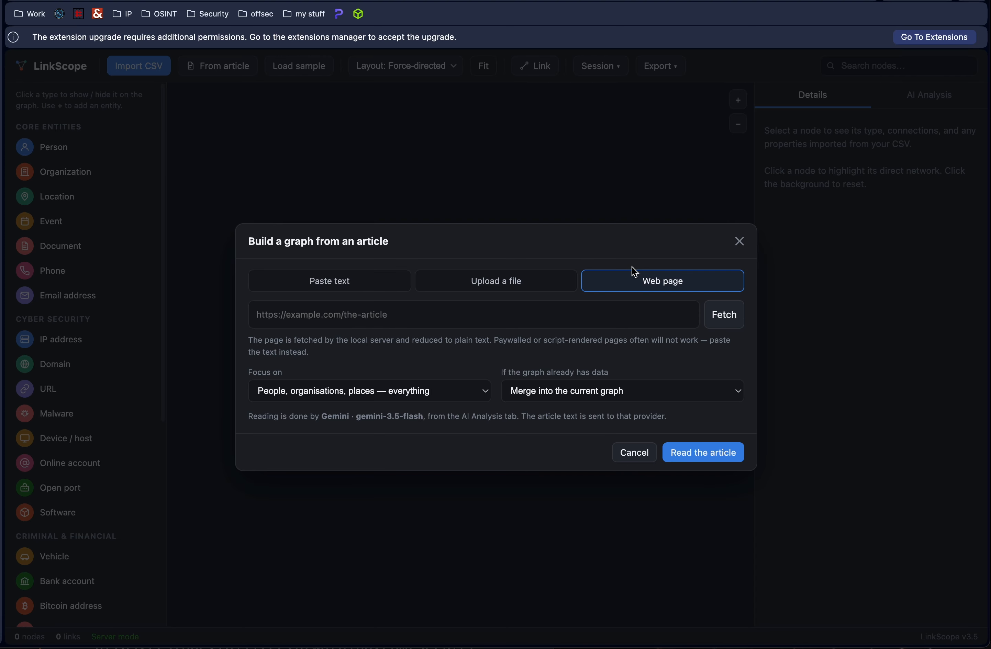
pyautogui.click(504, 316)
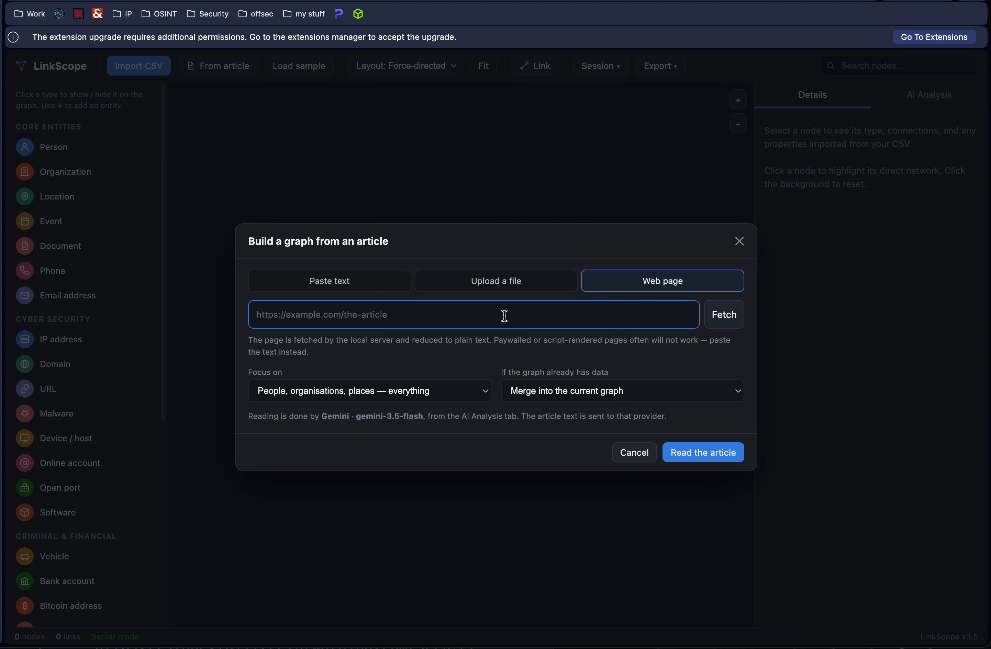
pyautogui.write('https://abcnews.com/Politics/former-us-marine-robert-gilman-released-detention-russia/story?id=135549706')
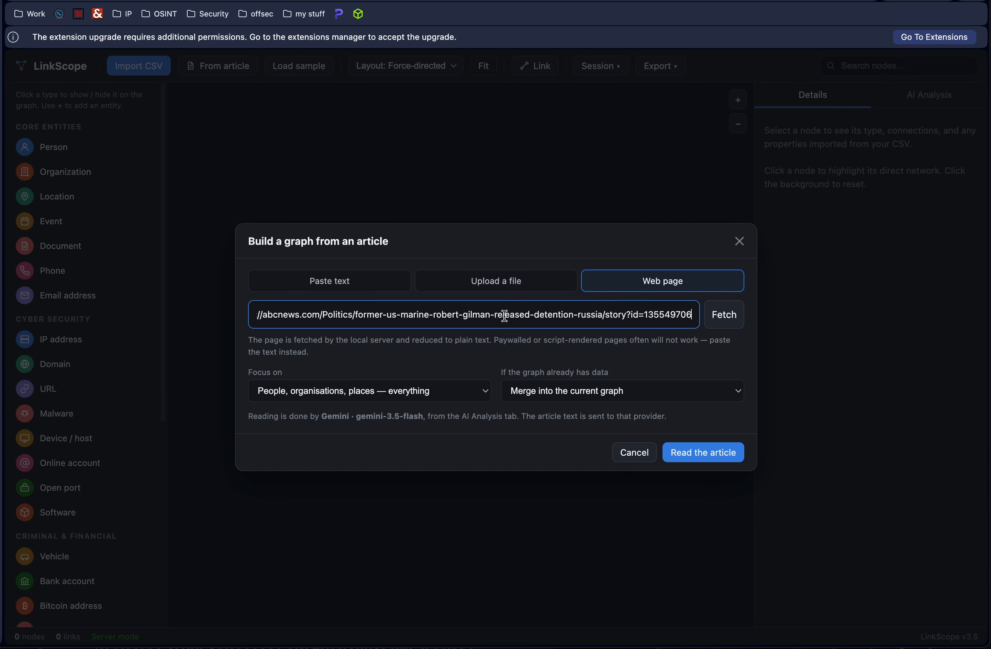
pyautogui.click(735, 326)
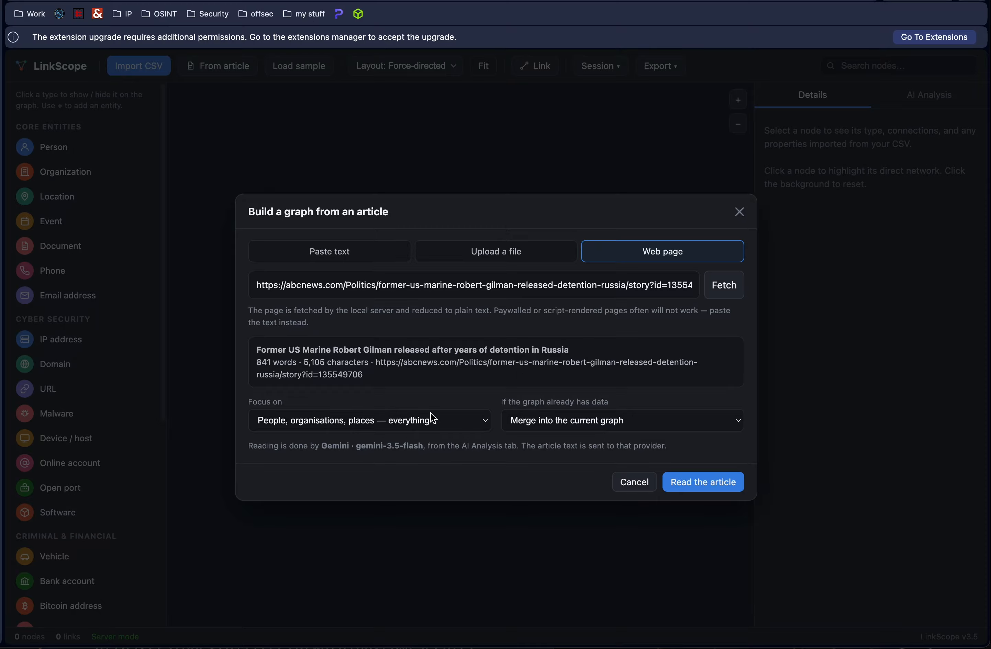
# Step: Have the AI read the fetched article, focusing on people, organisations, places — everything, and merging into the current graph
pyautogui.click(452, 428)
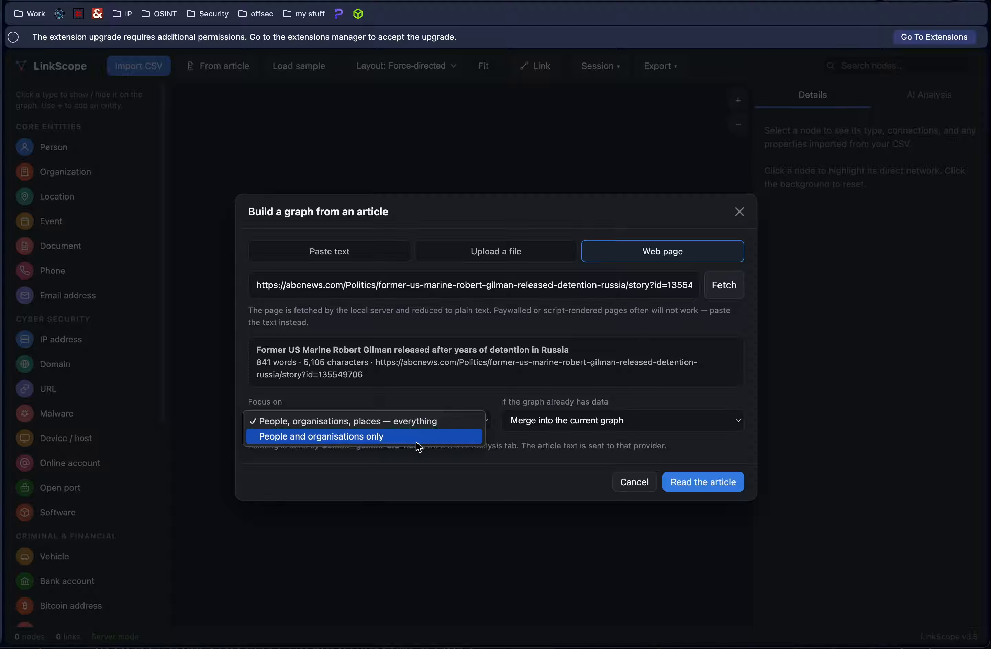
pyautogui.click(525, 428)
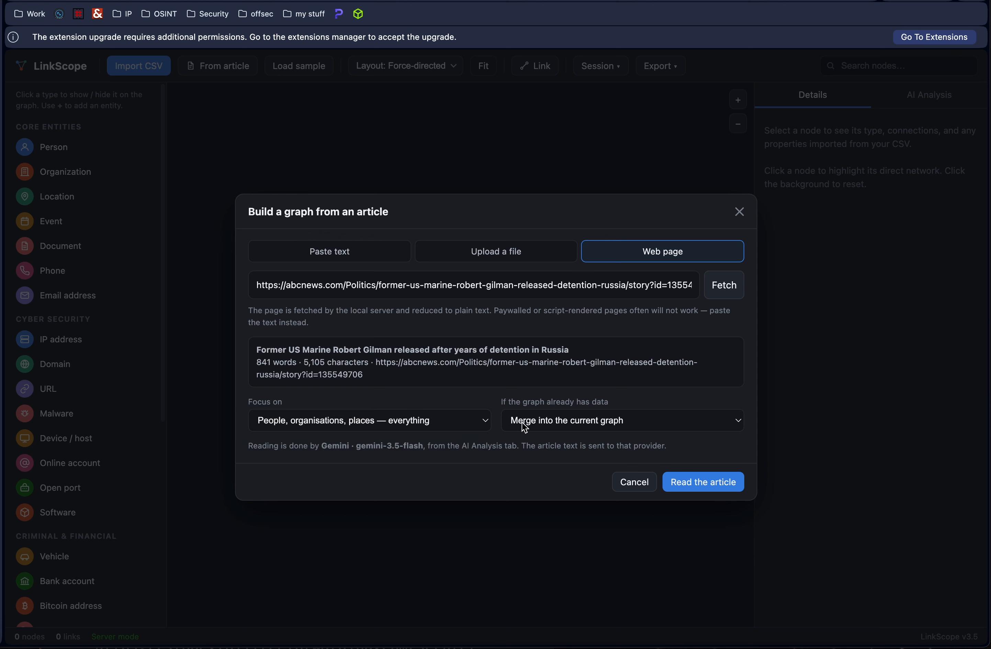
pyautogui.click(544, 429)
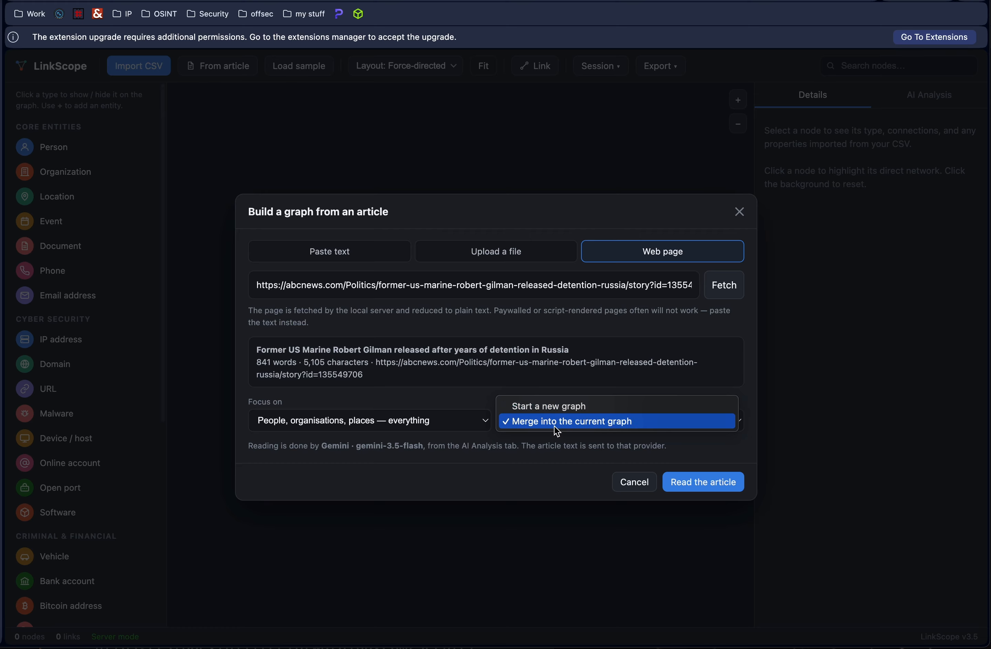
pyautogui.click(540, 472)
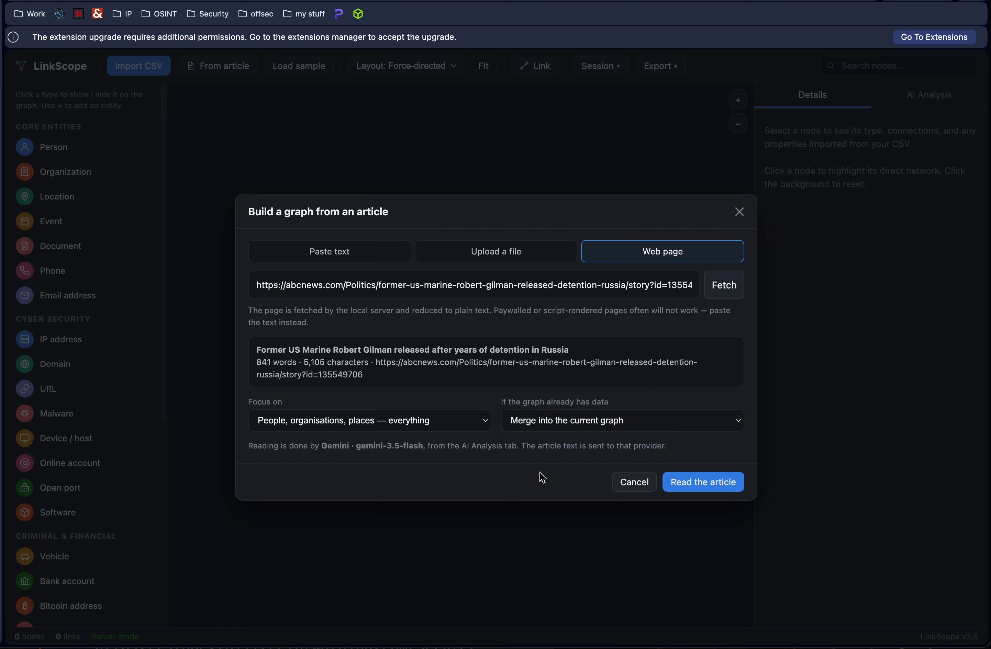
pyautogui.click(690, 487)
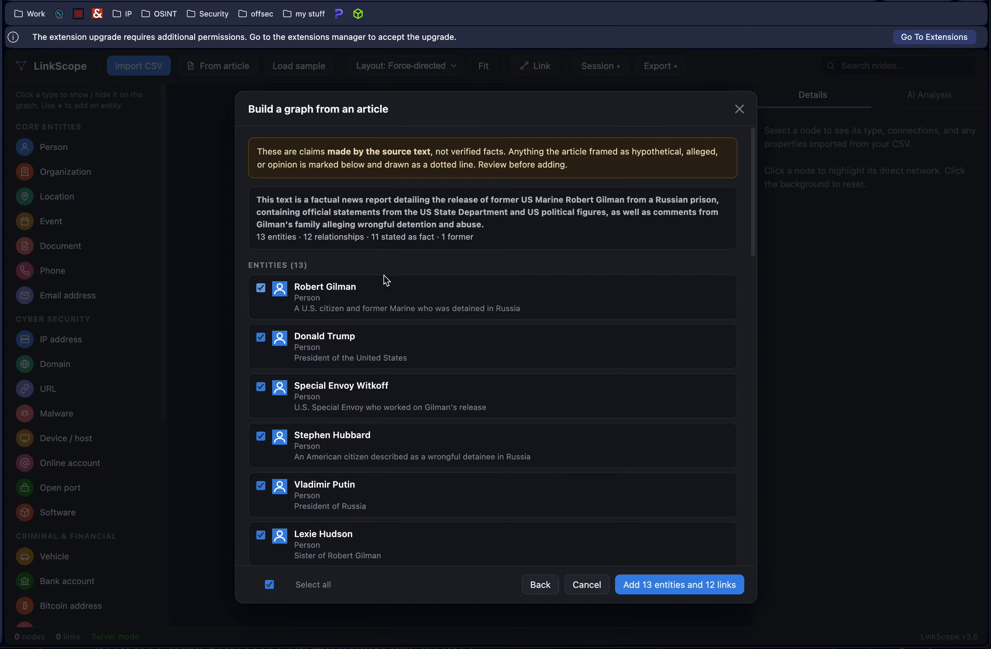
# Step: Review the extracted entities and relationships, and add all 13 entities and 12 links to the graph
pyautogui.scroll(-3, 365, 283)
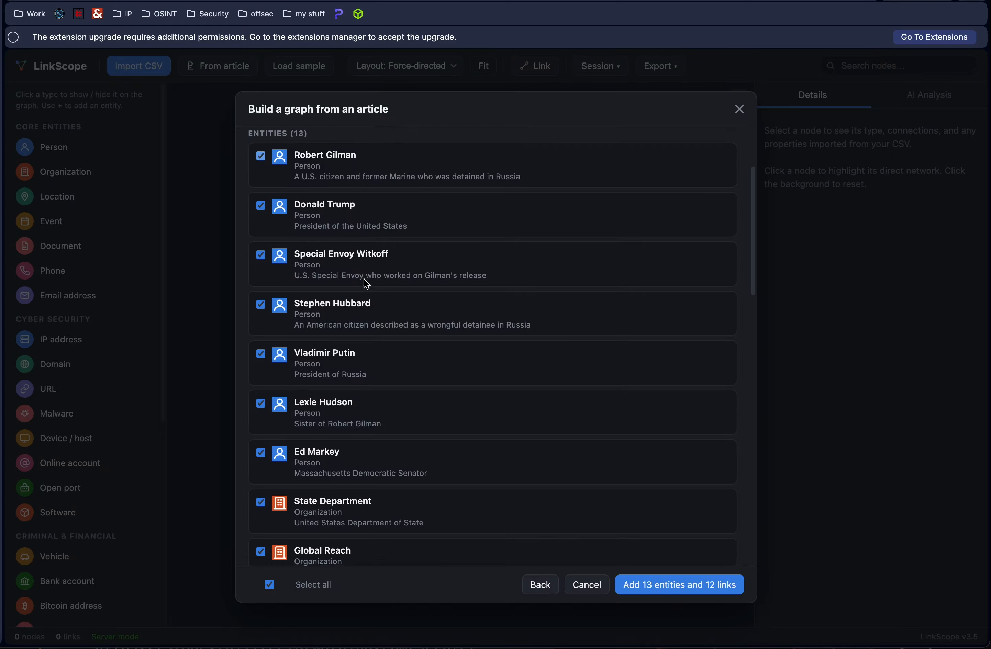
pyautogui.scroll(-5, 366, 283)
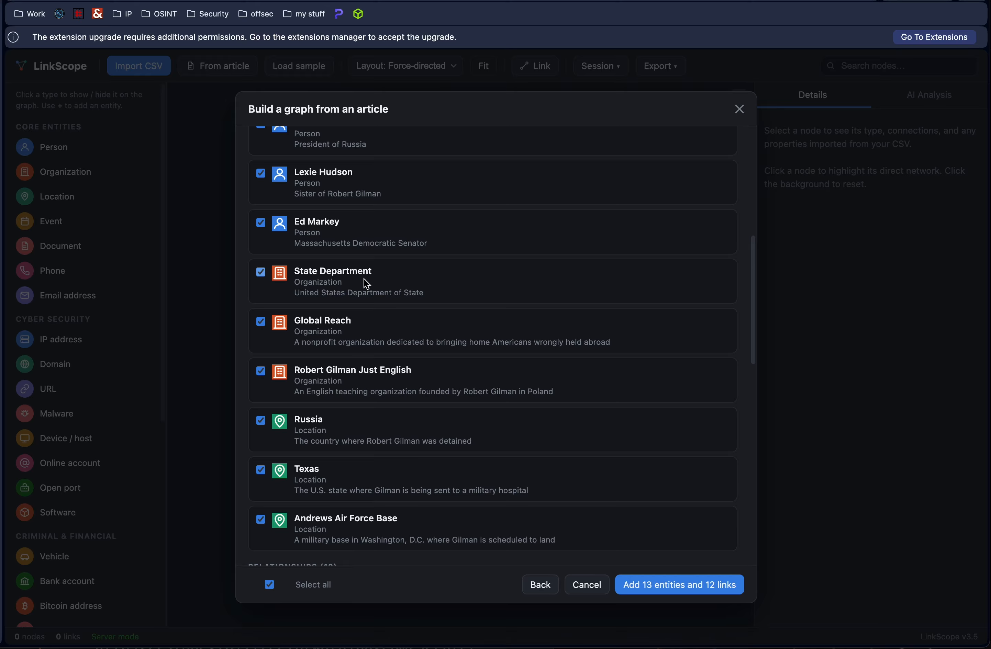
pyautogui.scroll(-4, 366, 284)
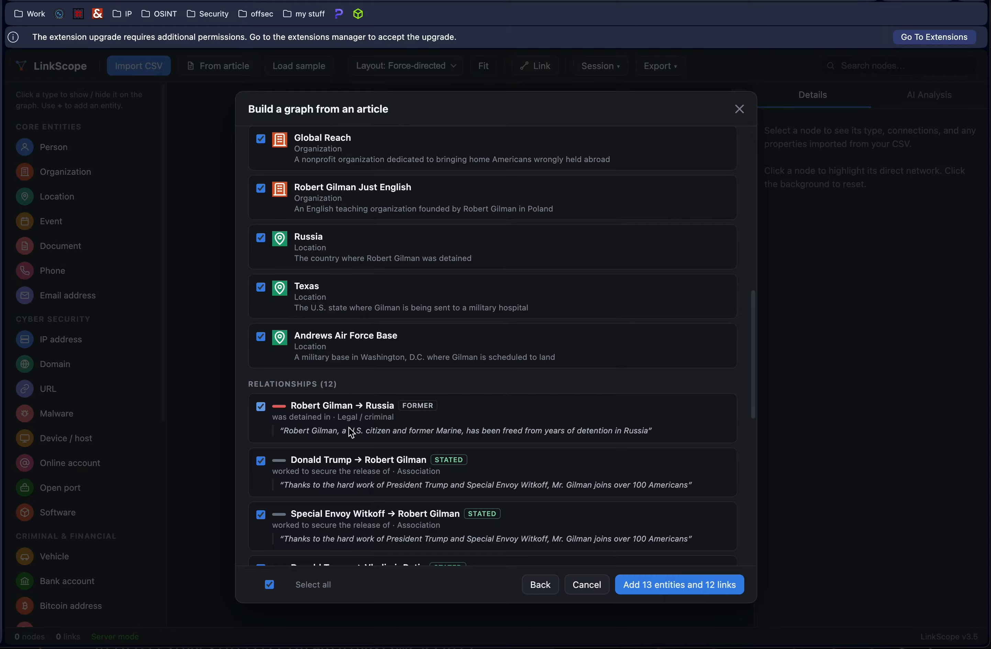
pyautogui.scroll(-7, 349, 512)
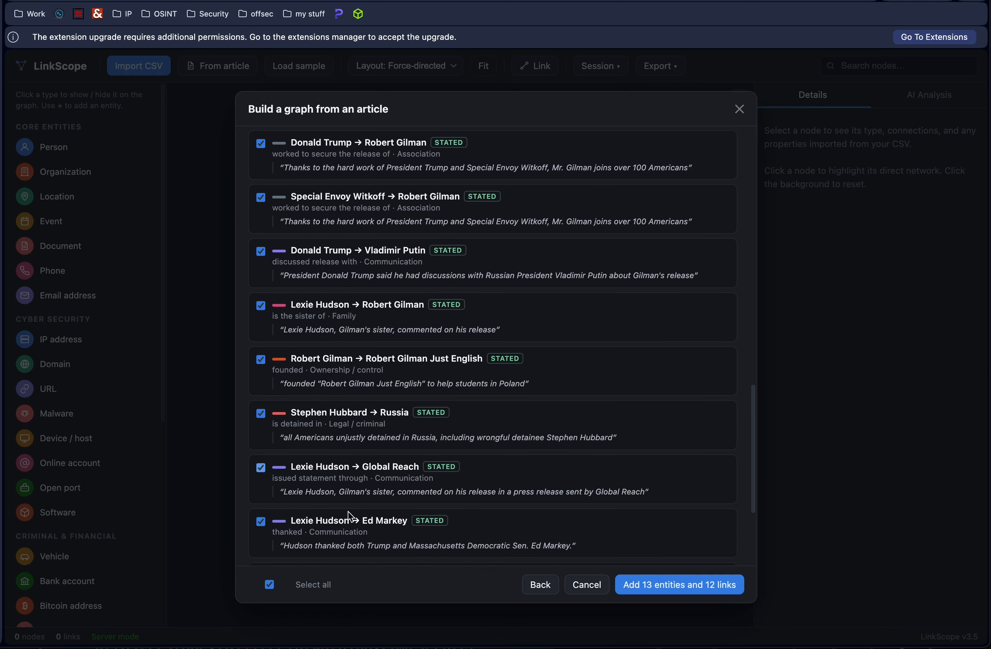
pyautogui.scroll(-4, 348, 515)
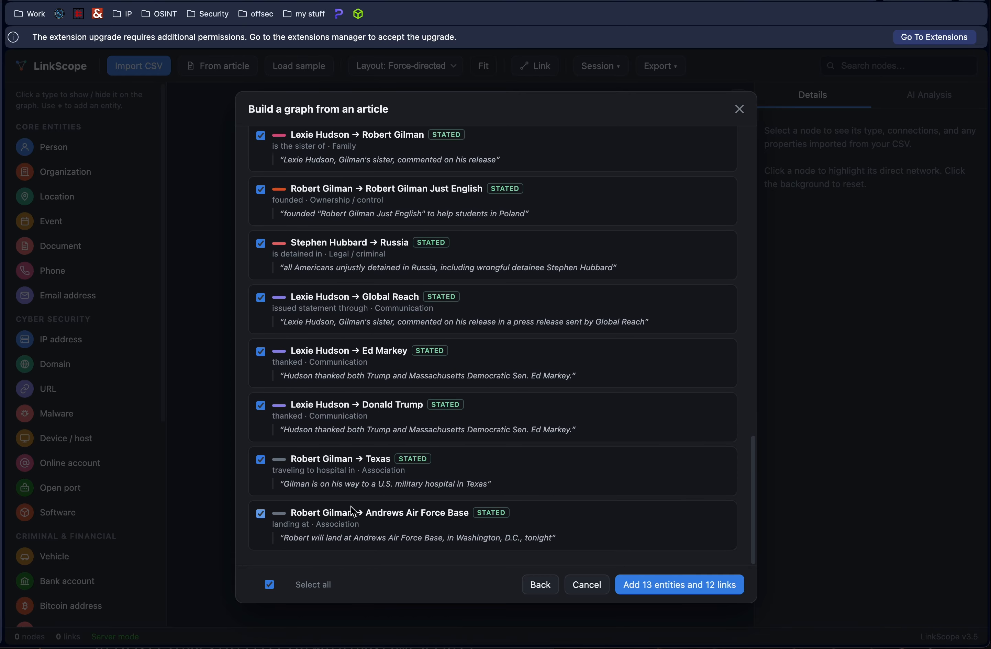
pyautogui.scroll(15, 352, 511)
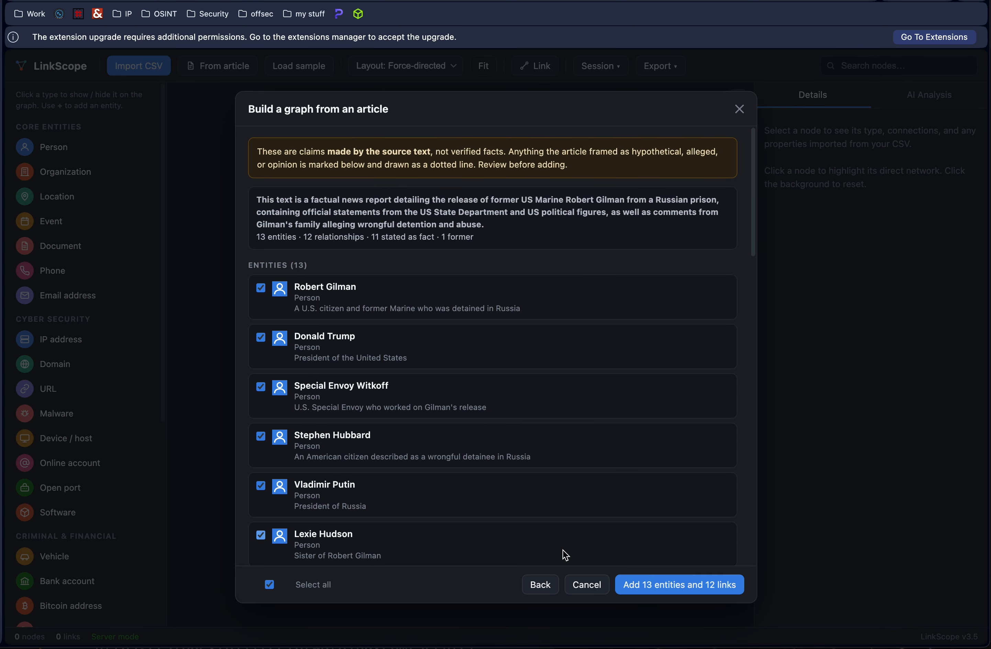
pyautogui.click(657, 589)
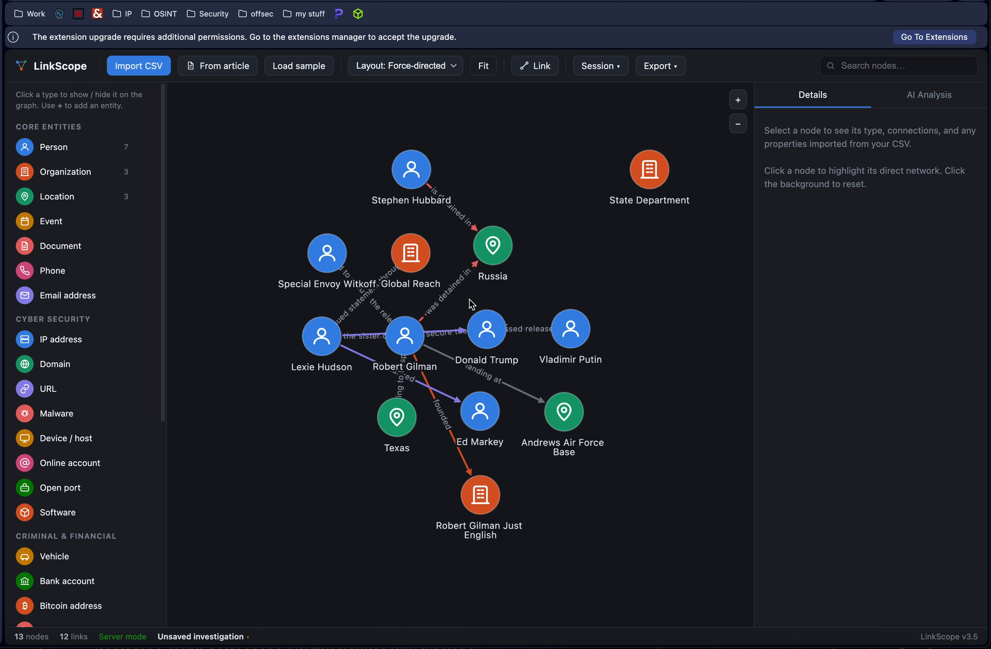
# Step: Move the former Marine's node to the graph's right side, and the Vladimir Putin and Donald Trump nodes to its lower left
pyautogui.moveTo(396, 345); pyautogui.dragTo(676, 261)
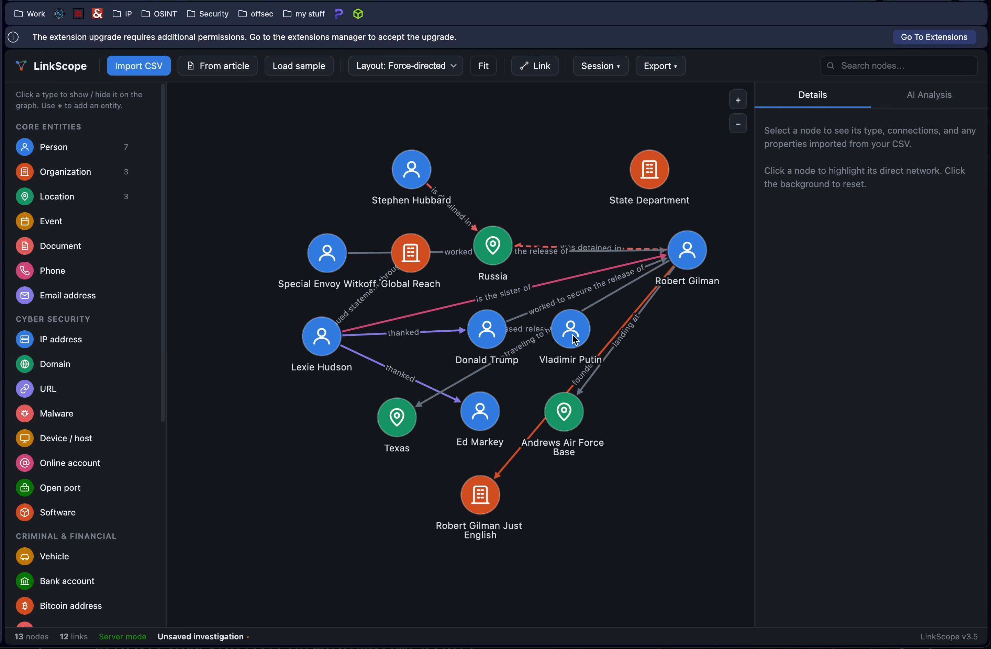
pyautogui.moveTo(574, 340); pyautogui.dragTo(343, 477)
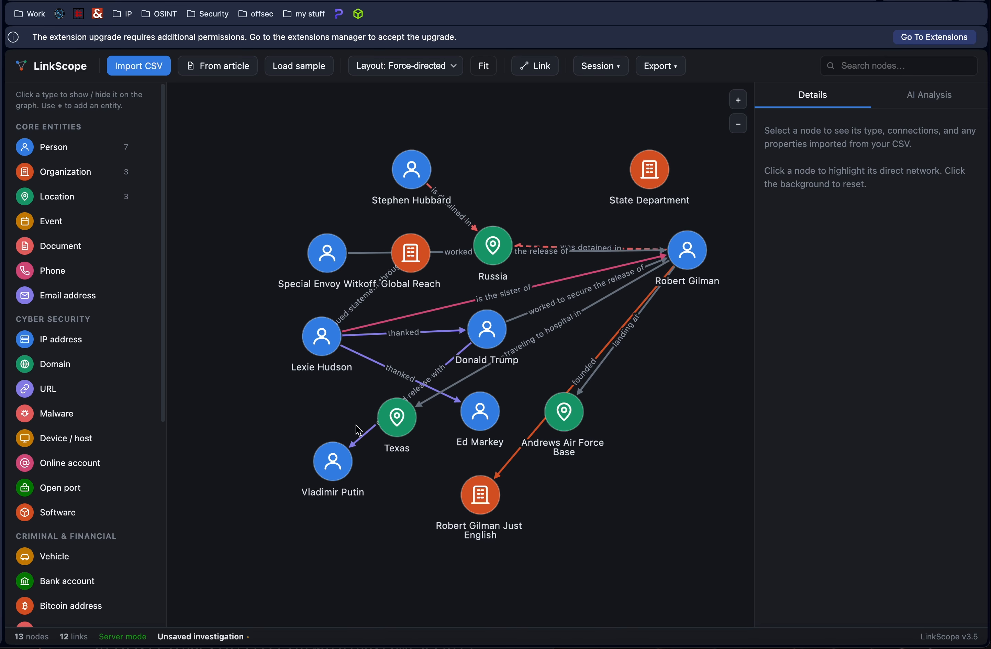
pyautogui.moveTo(469, 341); pyautogui.dragTo(266, 424)
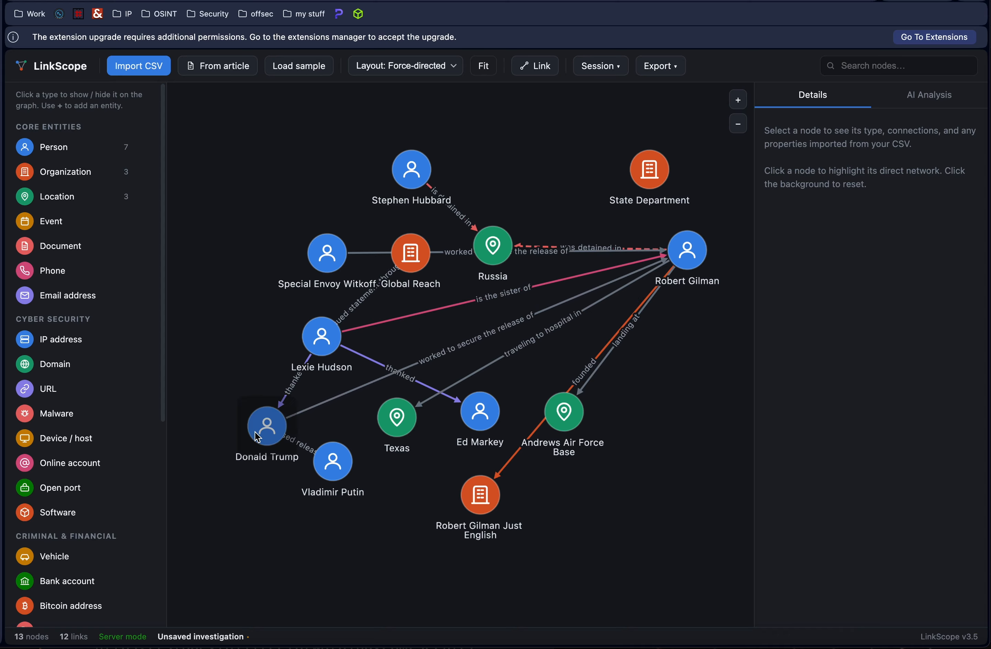
pyautogui.scroll(-1, 321, 341)
pyautogui.rightClick(320, 342)
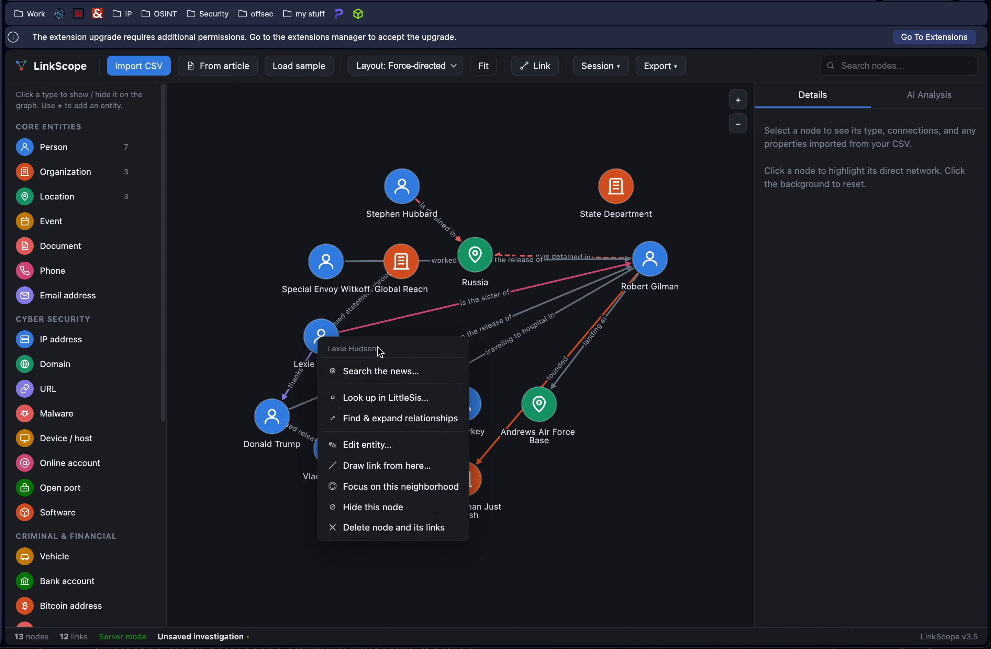
pyautogui.click(636, 442)
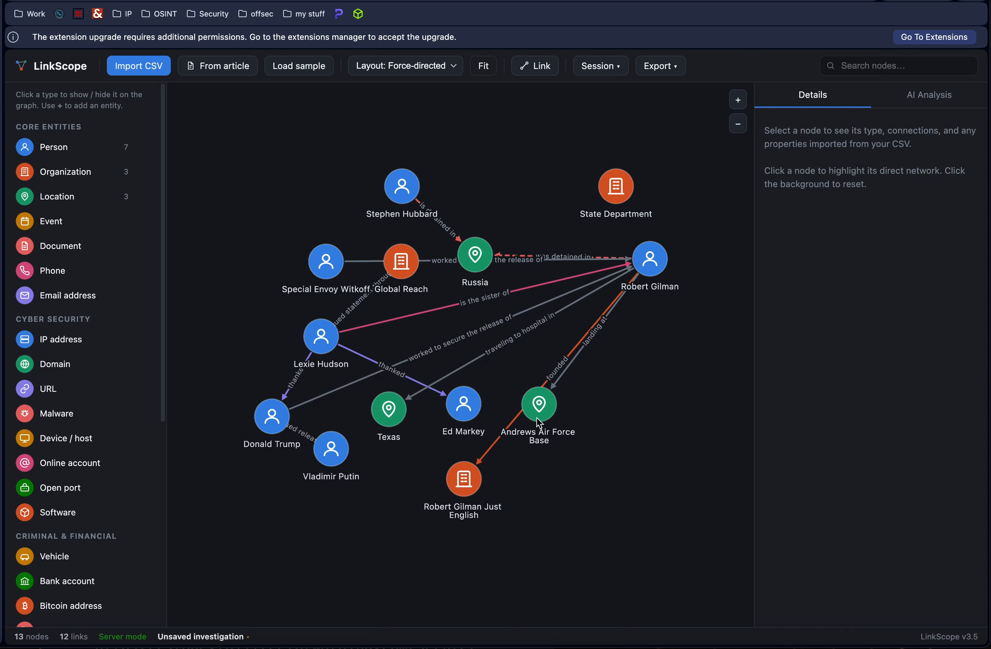
# Step: Shift the Andrews Air Force Base and English-teaching organization nodes rightward, and place the Ed Markey node left of the sister's node
pyautogui.moveTo(536, 413); pyautogui.dragTo(618, 416)
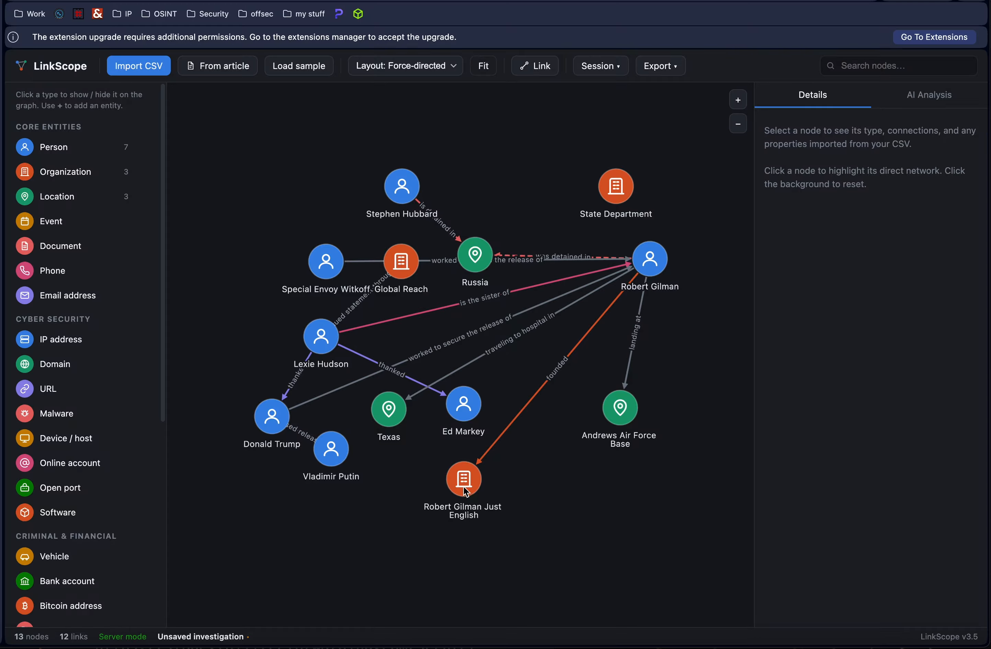
pyautogui.moveTo(464, 487); pyautogui.dragTo(530, 490)
pyautogui.moveTo(468, 413); pyautogui.dragTo(219, 344)
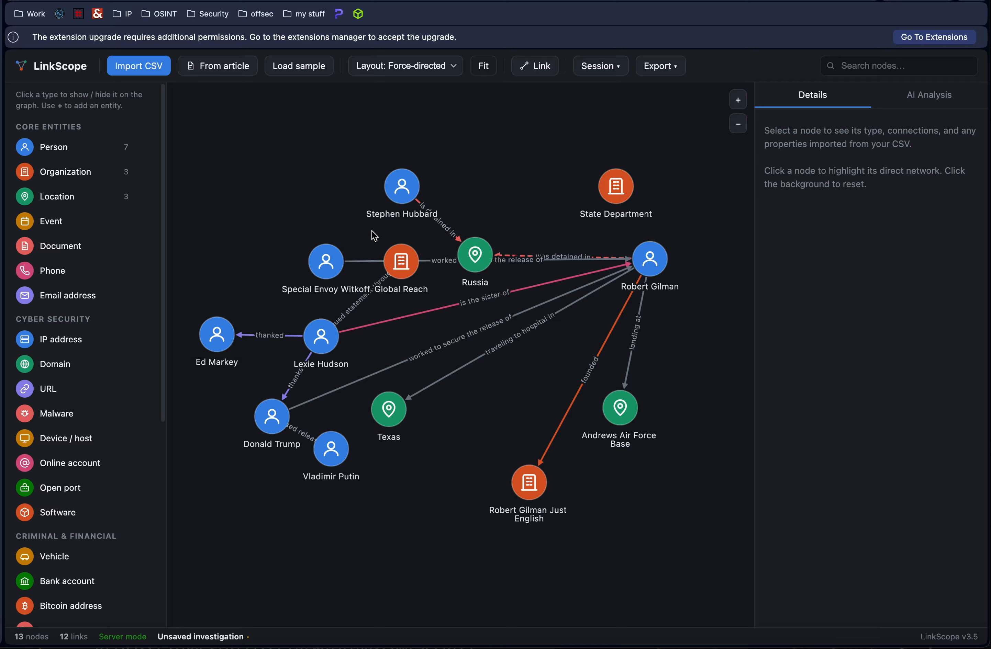
# Step: Move the wrongful detainee's node leftward, raise the Russia node, and place the Special Envoy Witkoff node above Russia
pyautogui.moveTo(403, 191); pyautogui.dragTo(343, 182)
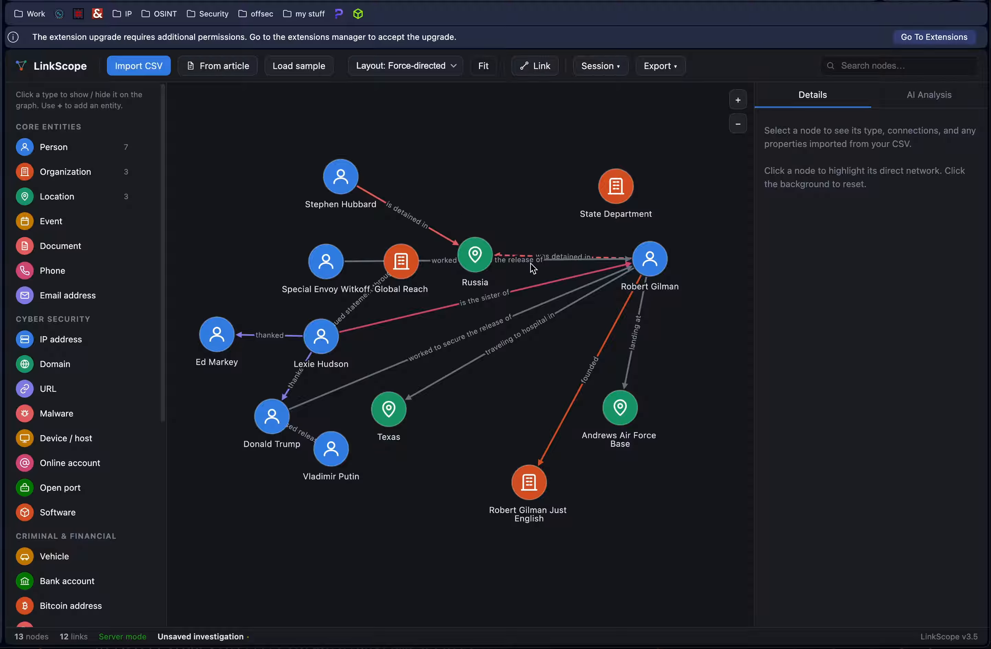
pyautogui.moveTo(483, 256); pyautogui.dragTo(484, 223)
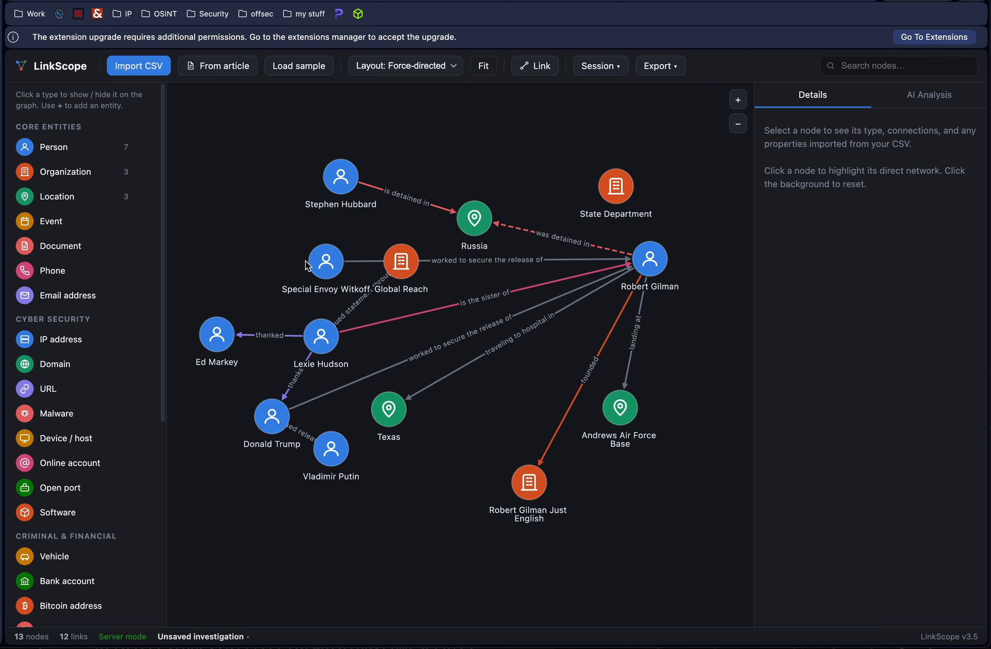
pyautogui.moveTo(319, 257); pyautogui.dragTo(437, 152)
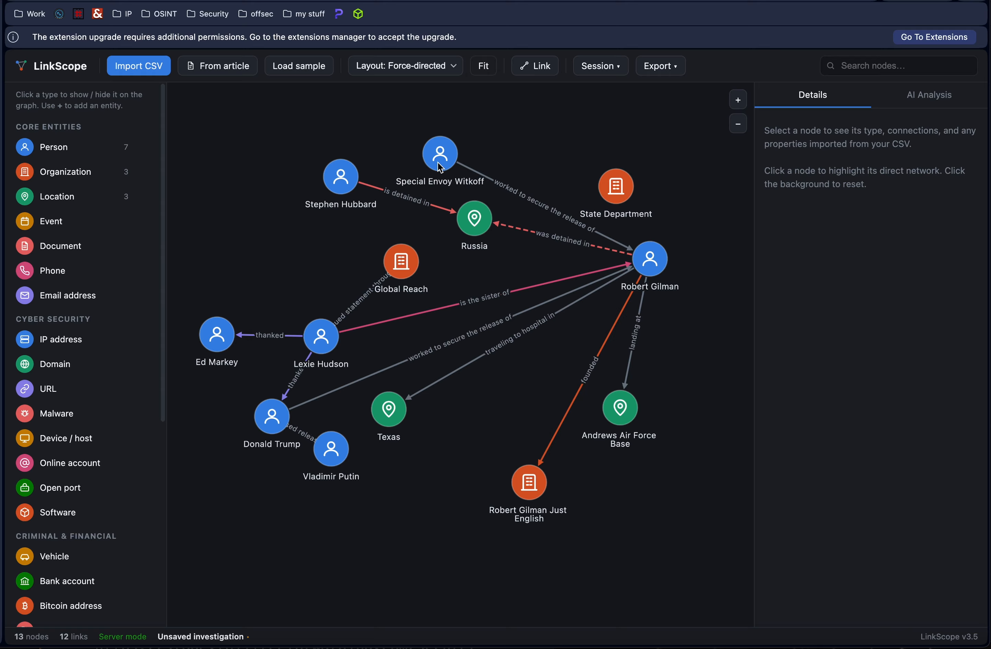
# Step: Look up the Special Envoy Witkoff node in LittleSis
pyautogui.rightClick(447, 169)
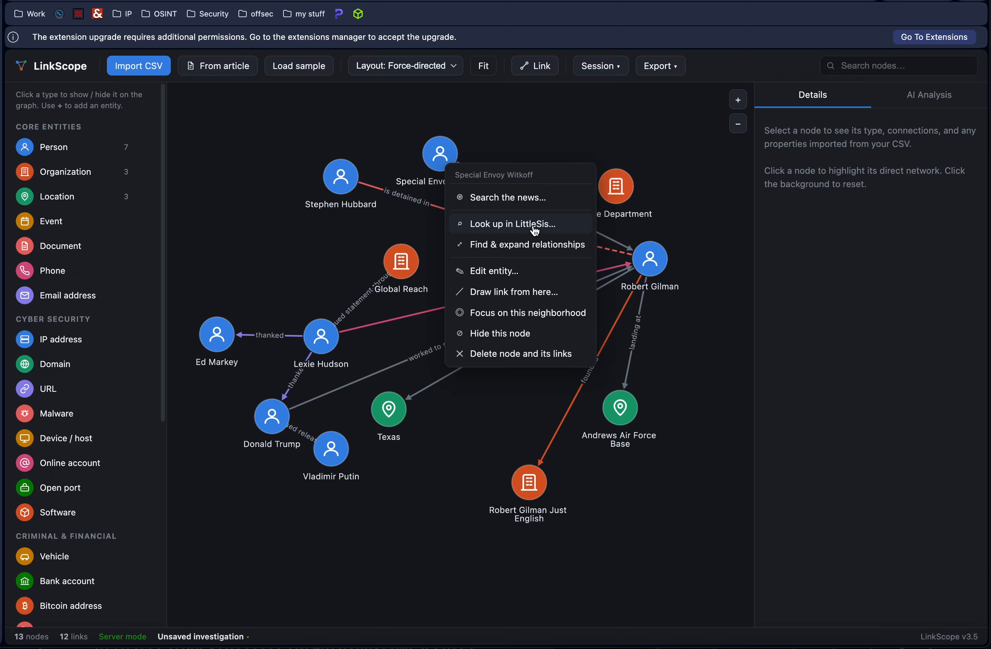
pyautogui.click(535, 228)
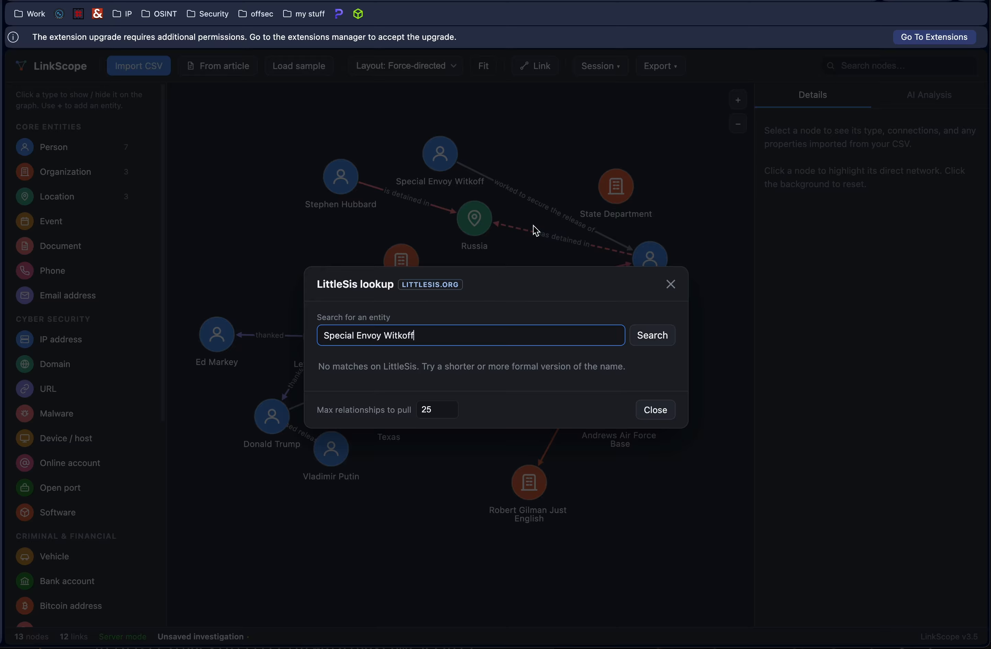
# Step: Close the LittleSis lookup, and spread the Vladimir Putin, Donald Trump and Texas nodes apart in the graph's lower area
pyautogui.click(644, 343)
pyautogui.click(663, 410)
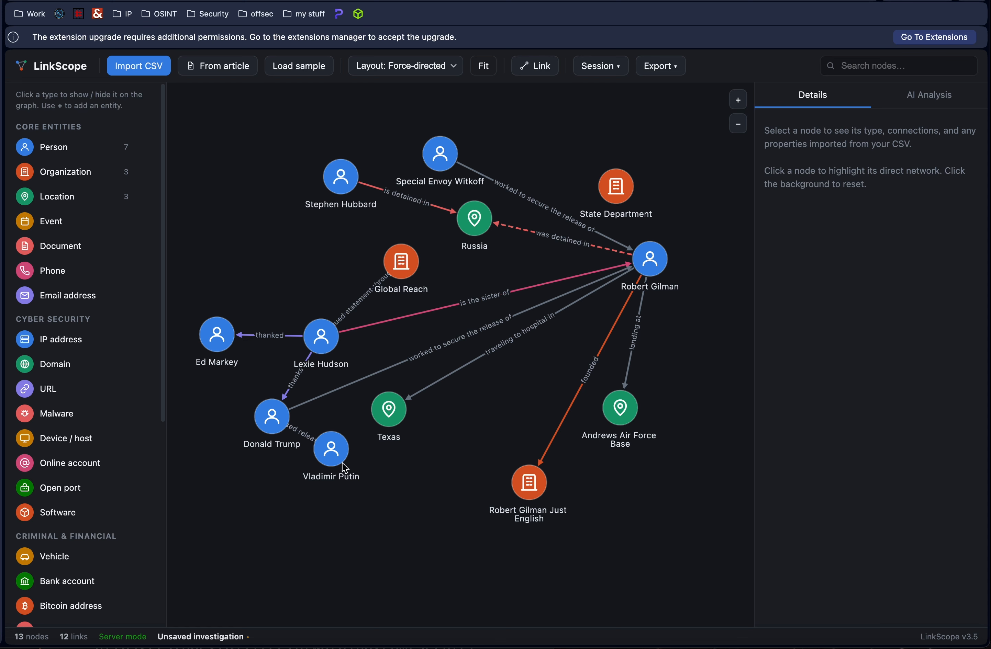
pyautogui.moveTo(342, 463); pyautogui.dragTo(399, 500)
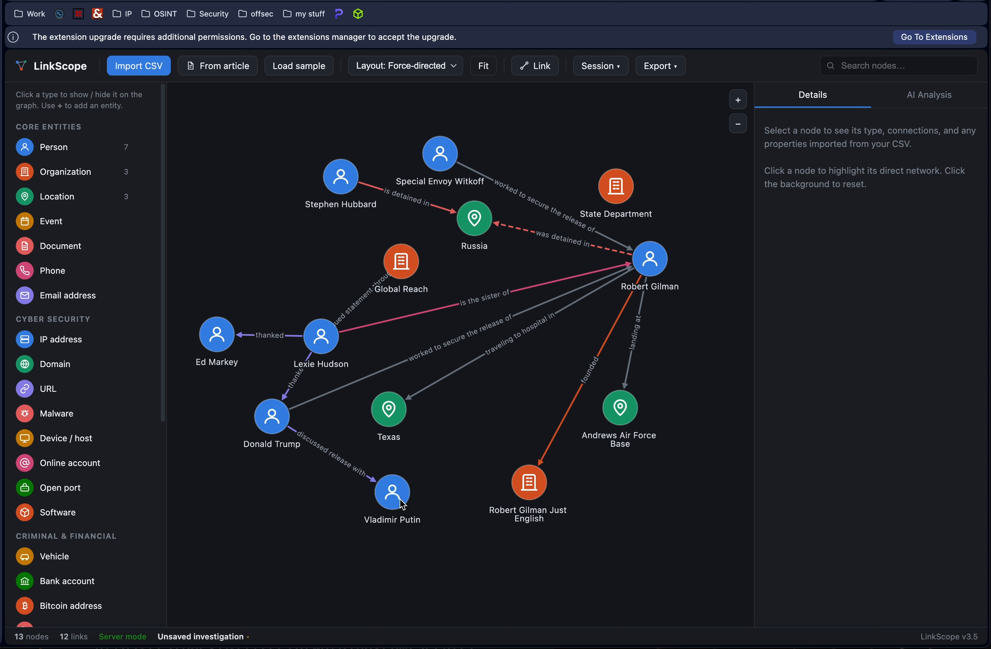
pyautogui.moveTo(270, 423); pyautogui.dragTo(240, 478)
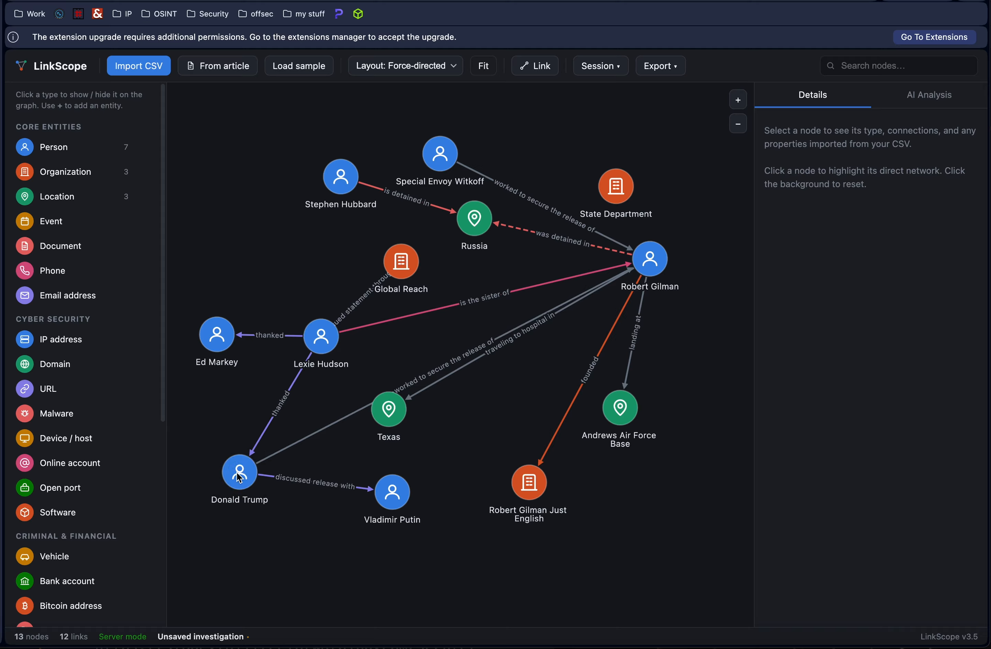
pyautogui.moveTo(394, 417); pyautogui.dragTo(441, 437)
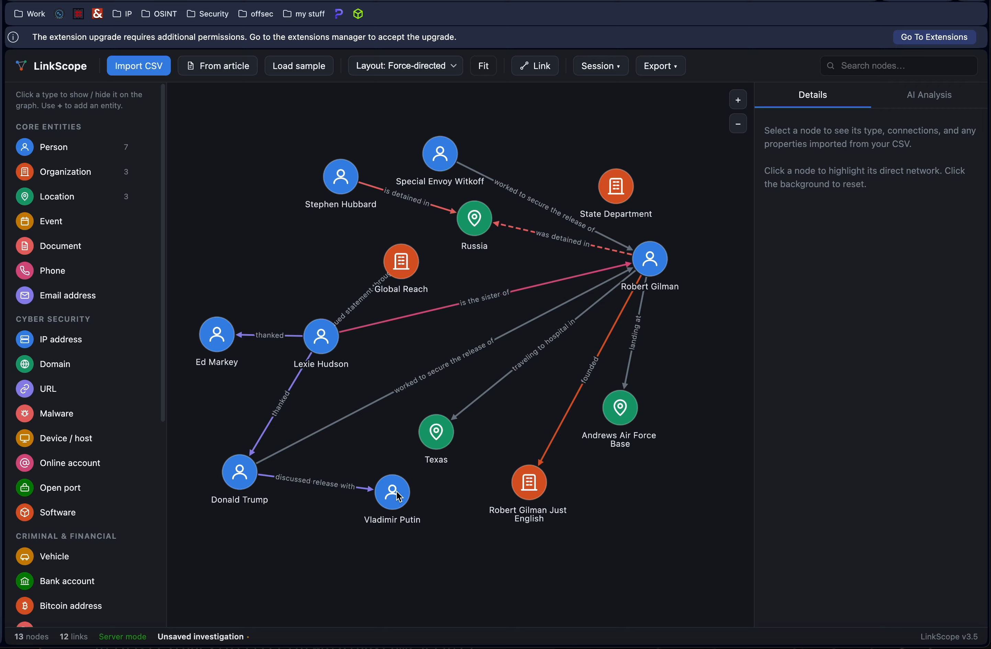
pyautogui.moveTo(398, 497); pyautogui.dragTo(405, 521)
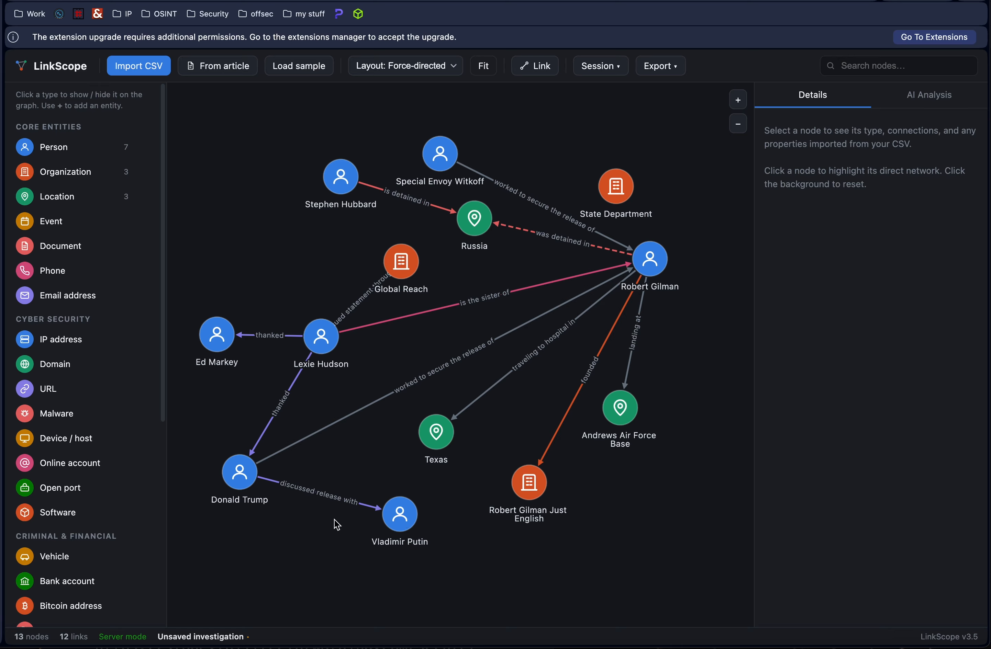
# Step: Look up the Vladimir Putin node in LittleSis and add the matching entity's links to the graph
pyautogui.click(402, 521)
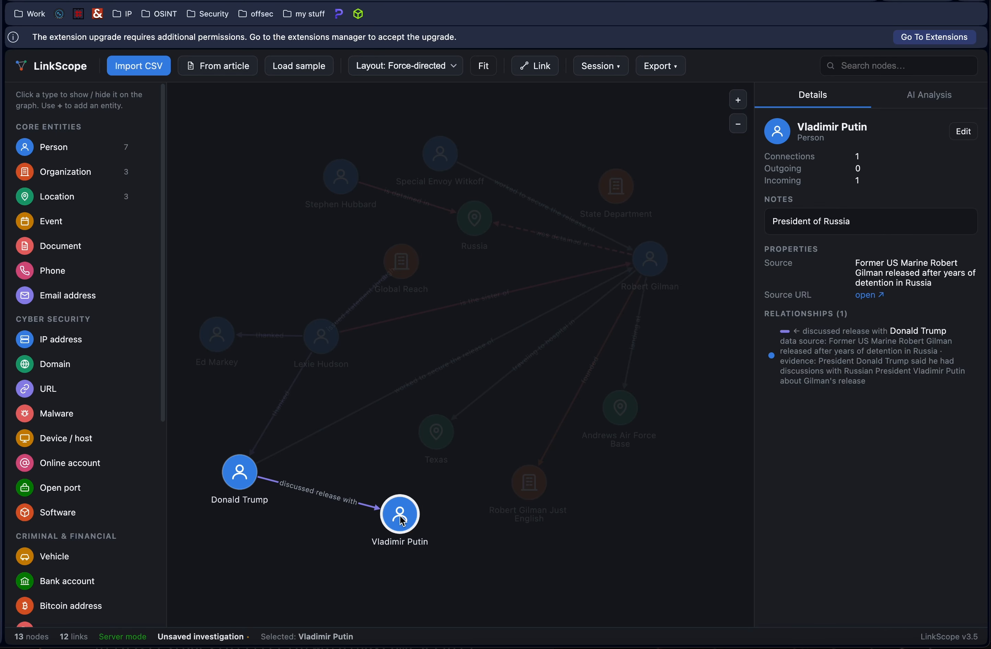
pyautogui.rightClick(402, 521)
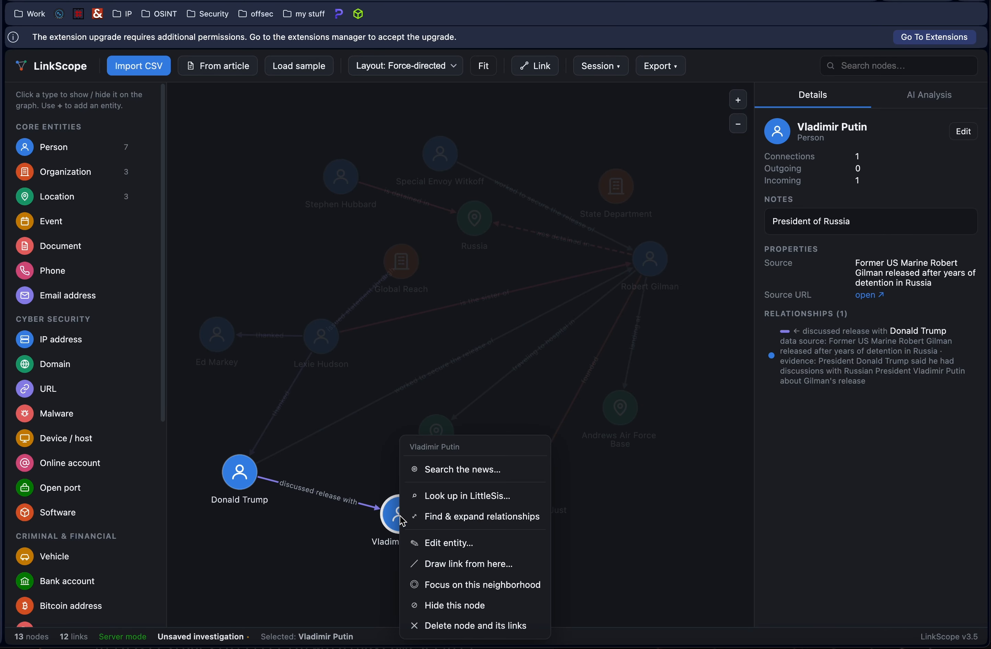
pyautogui.click(430, 497)
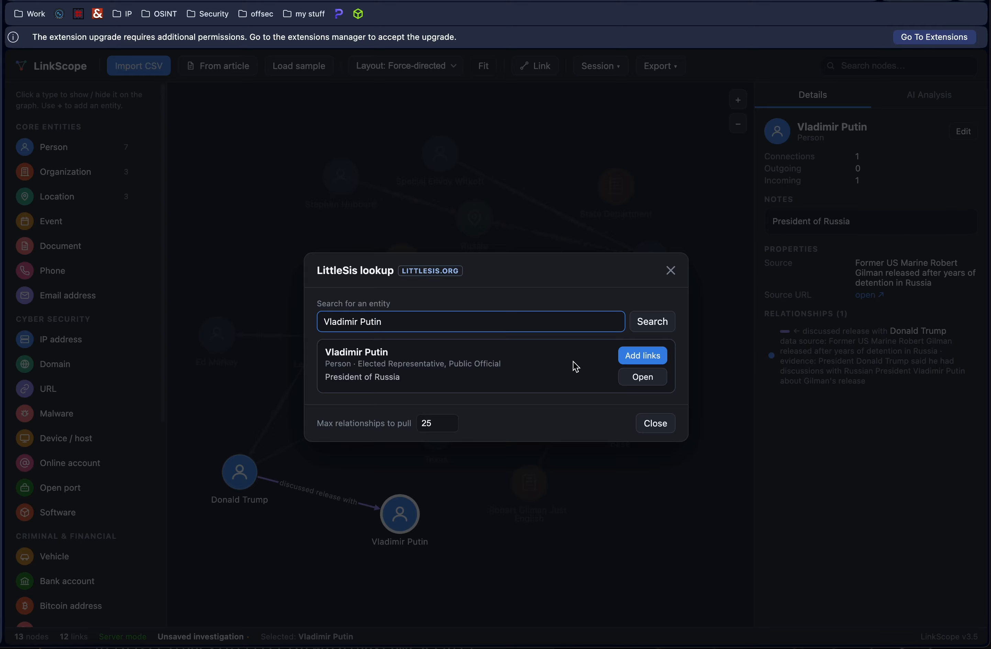
pyautogui.click(632, 358)
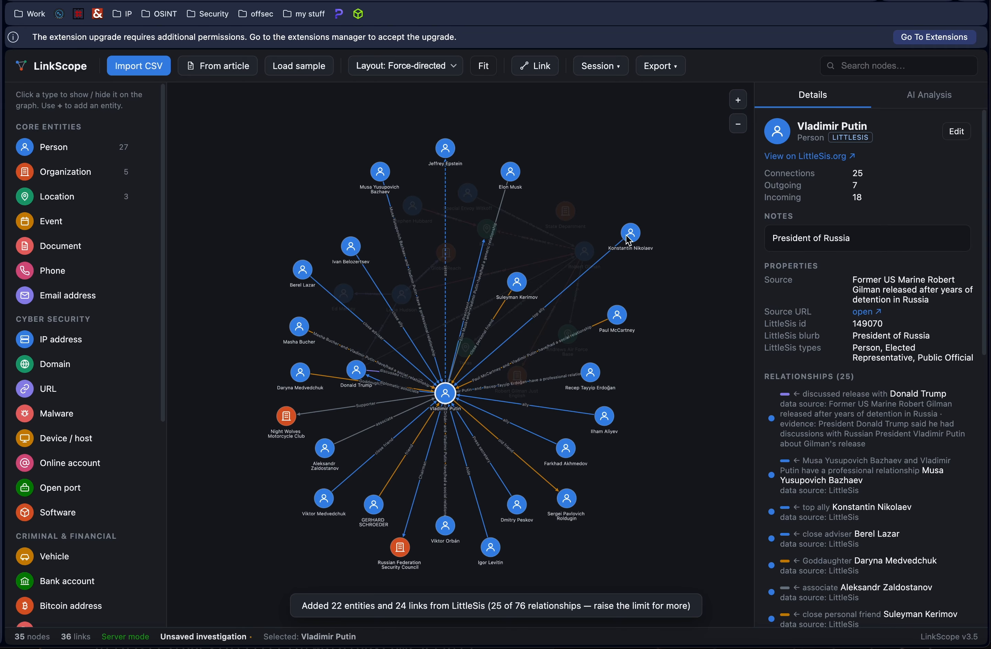
# Step: Move the Konstantin Nikolaev node beside Viktor Orbán, and shift the Farkhad Akhmedov, Ilham Aliyev and Recep Tayyip Erdoğan nodes down toward the graph's lower right
pyautogui.moveTo(629, 240); pyautogui.dragTo(430, 529)
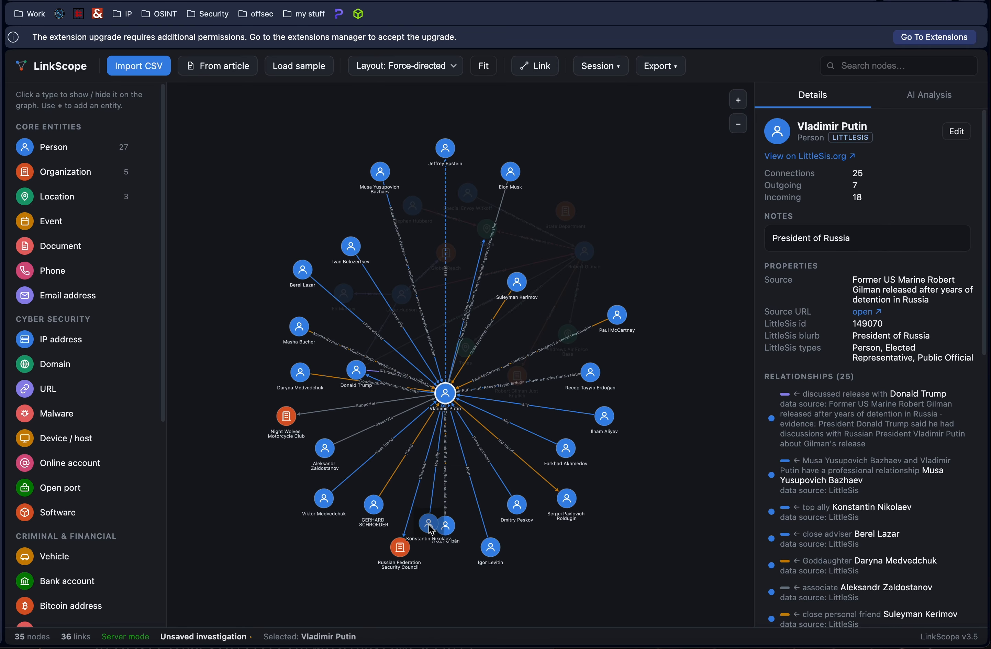
pyautogui.moveTo(566, 449); pyautogui.dragTo(607, 556)
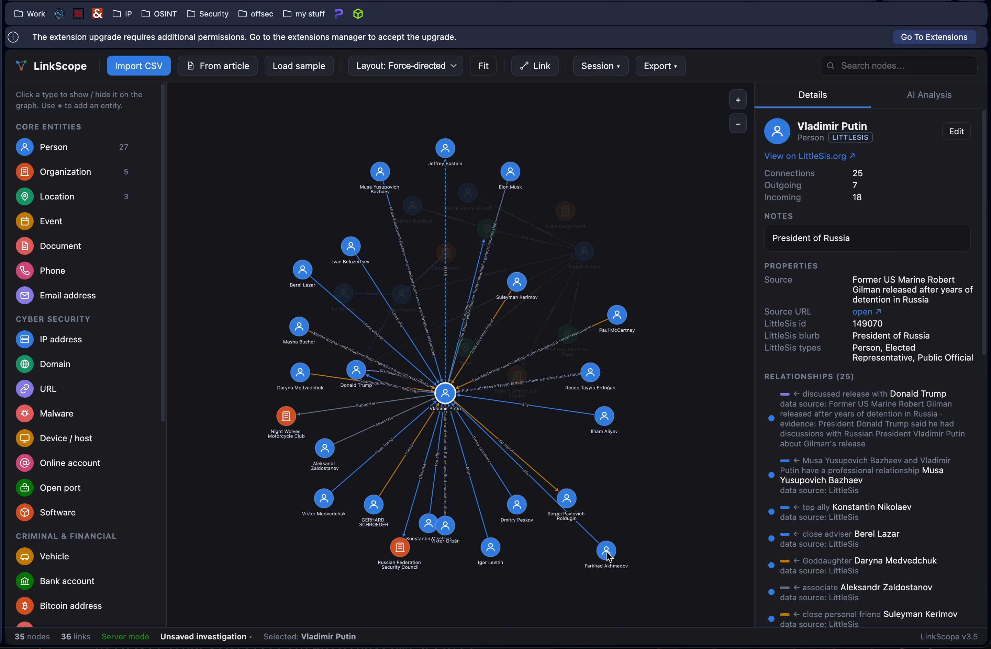
pyautogui.moveTo(604, 417); pyautogui.dragTo(607, 499)
pyautogui.moveTo(592, 374); pyautogui.dragTo(624, 424)
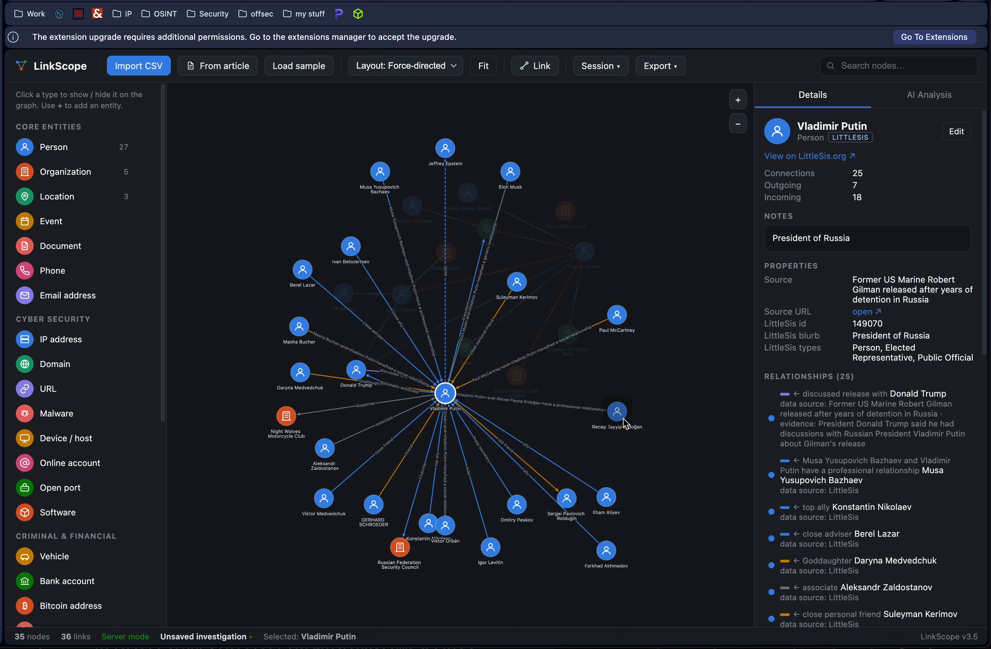
# Step: Separate Viktor Orbán from Konstantin Nikolaev, place Daryna Medvedchuk below the Night Wolves Motorcycle Club, and move Donald Trump left below Masha Bucher
pyautogui.scroll(3, 625, 426)
pyautogui.scroll(-2, 628, 437)
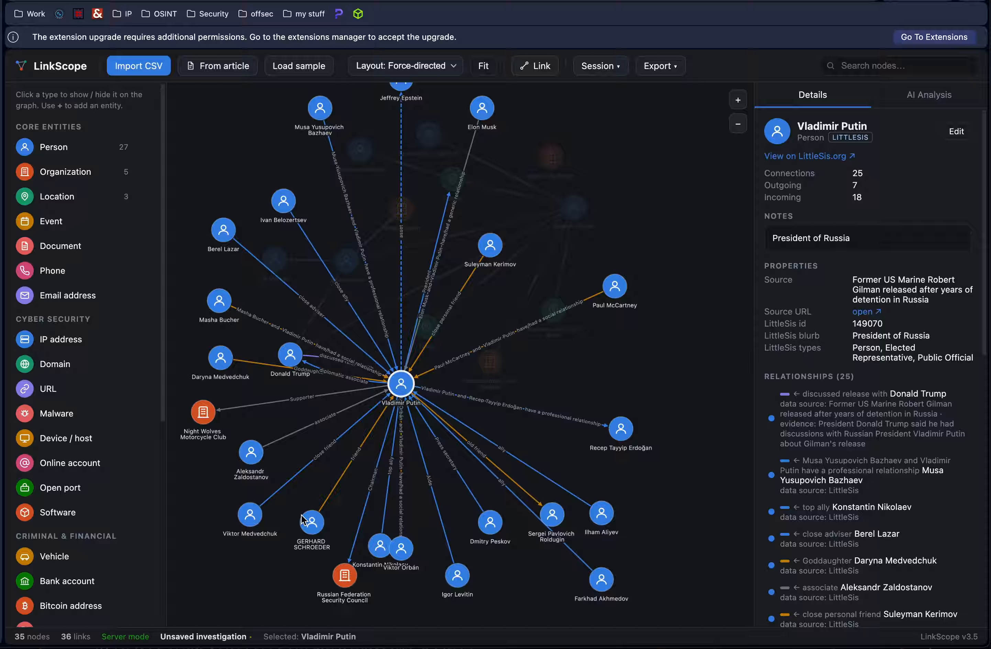
pyautogui.moveTo(401, 560); pyautogui.dragTo(425, 595)
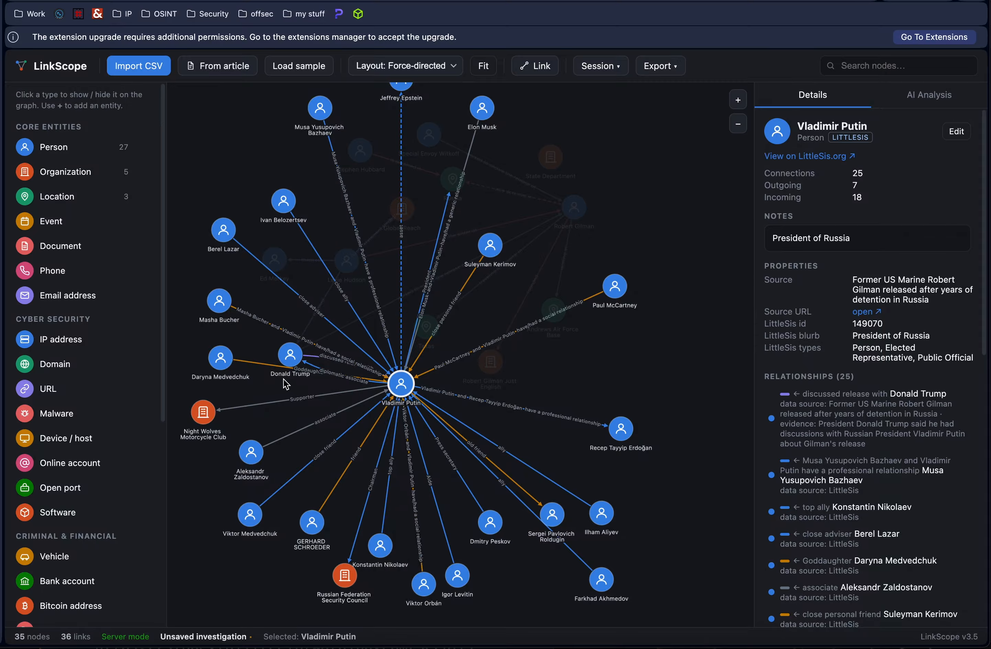
pyautogui.moveTo(223, 355); pyautogui.dragTo(222, 389)
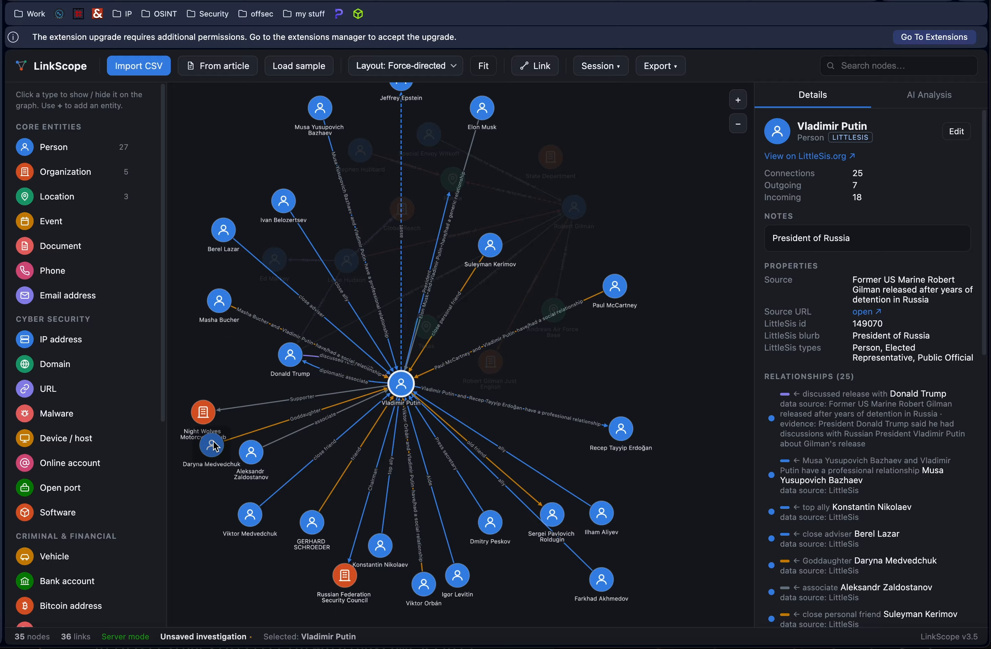
pyautogui.moveTo(290, 358); pyautogui.dragTo(215, 367)
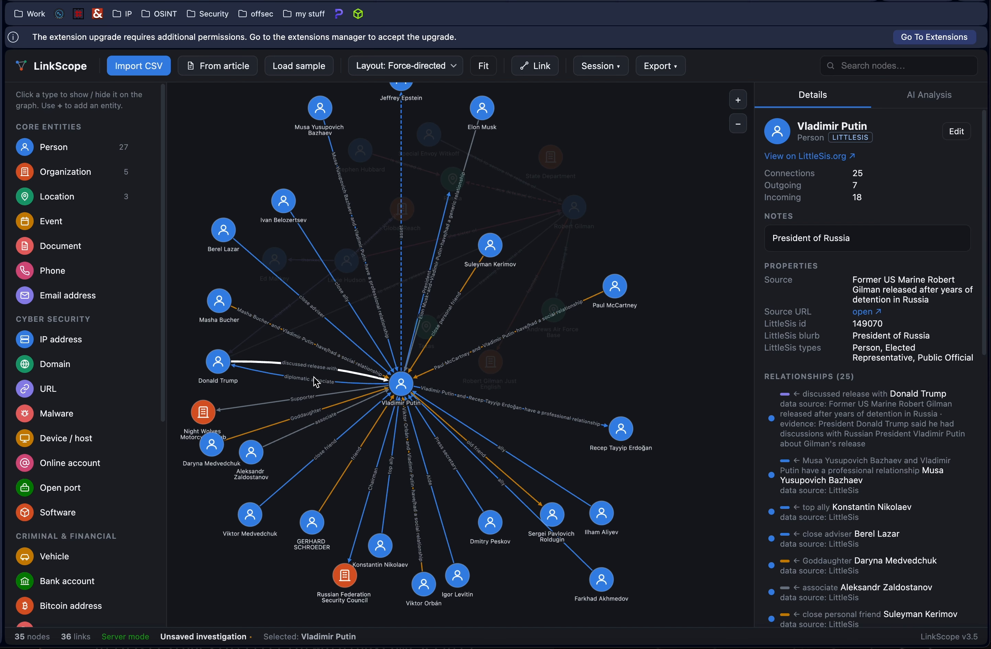
# Step: Set the emphasis of the "diplomatic associate" link from Vladimir Putin to Donald Trump to "Bold — significant" and save it
pyautogui.scroll(4, 311, 373)
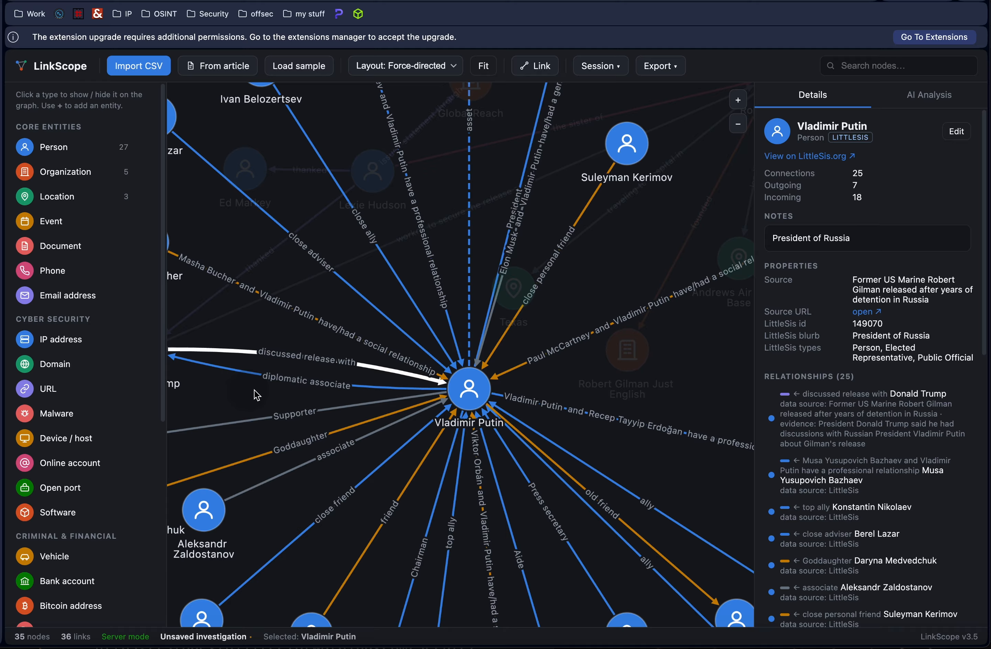
pyautogui.moveTo(253, 392); pyautogui.dragTo(353, 418)
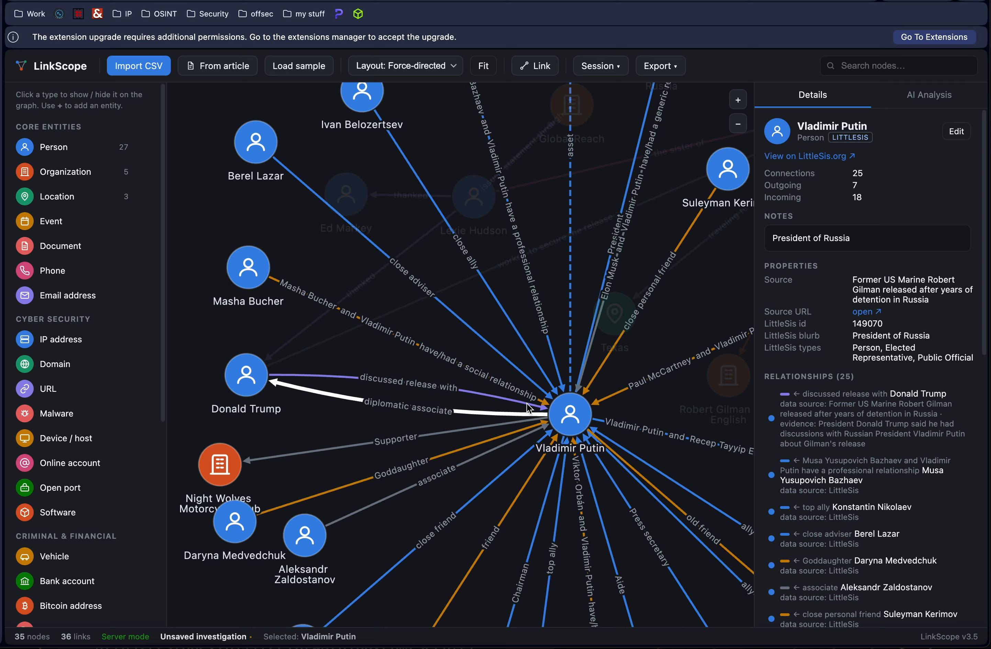
pyautogui.rightClick(429, 416)
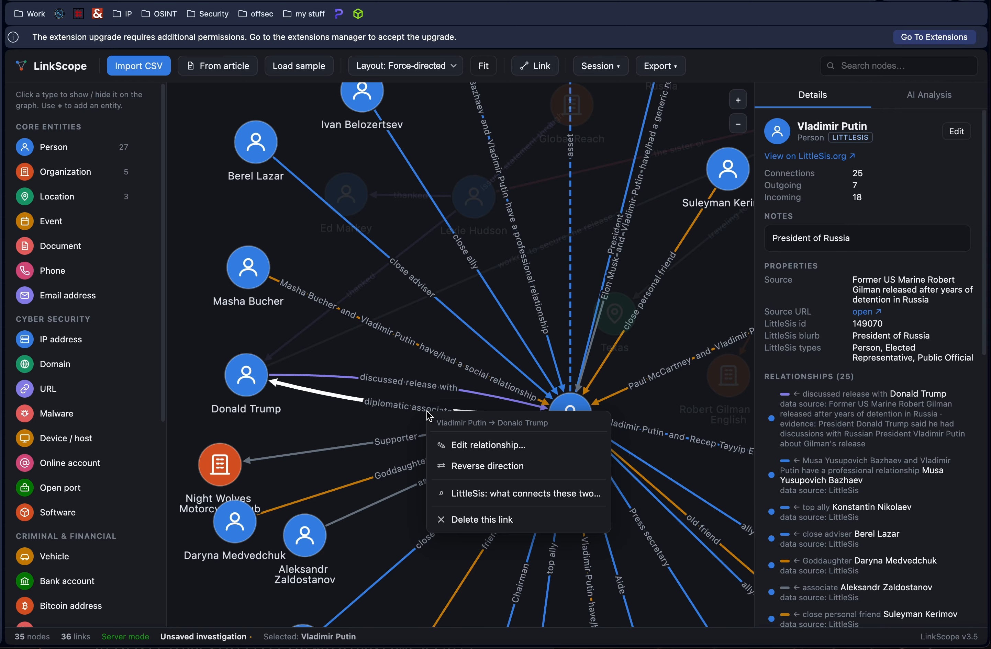
pyautogui.click(456, 447)
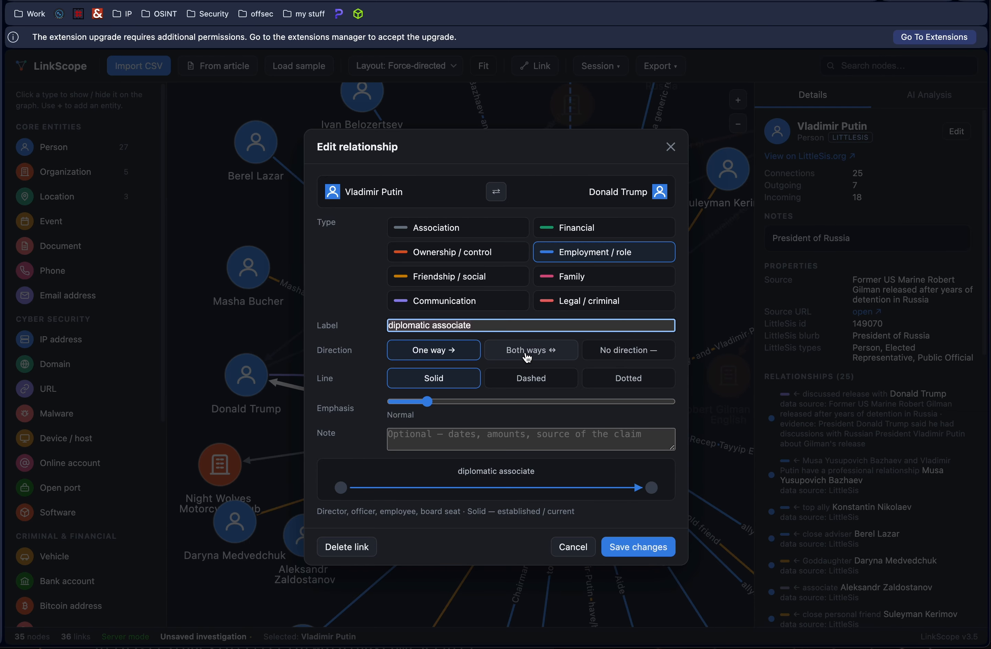
pyautogui.click(527, 402)
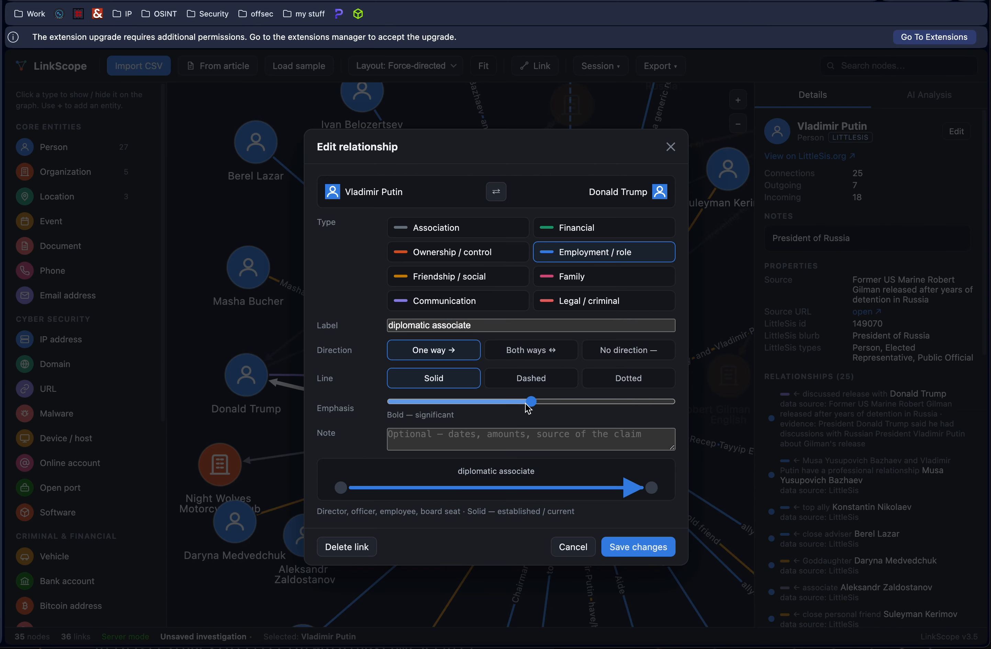
pyautogui.click(583, 551)
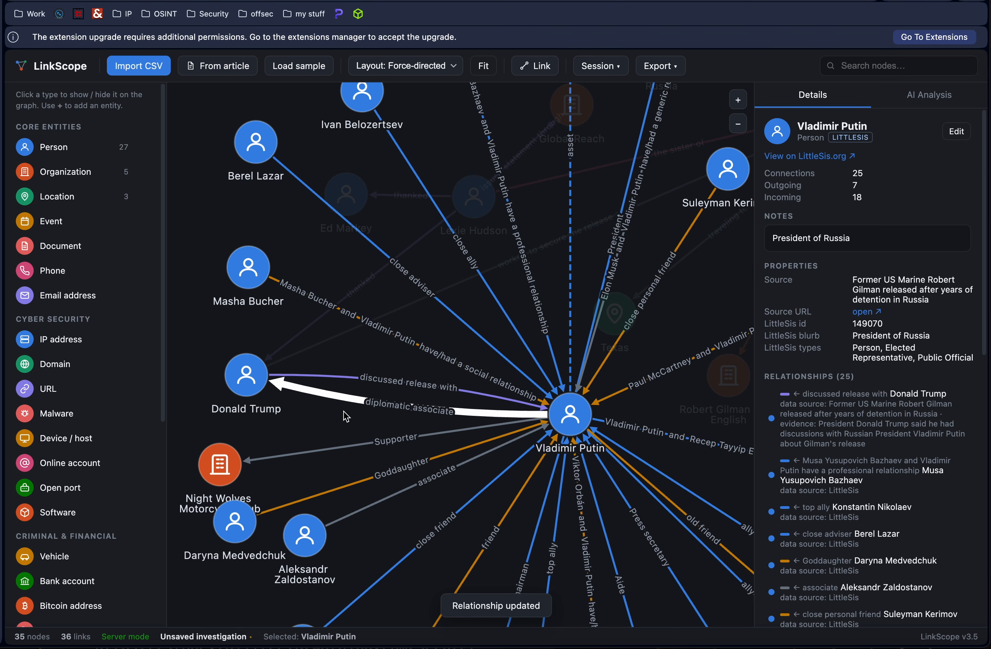
# Step: Run the LittleSis search for what connects Vladimir Putin and Donald Trump from their diplomatic associate link
pyautogui.click(360, 417)
pyautogui.rightClick(399, 408)
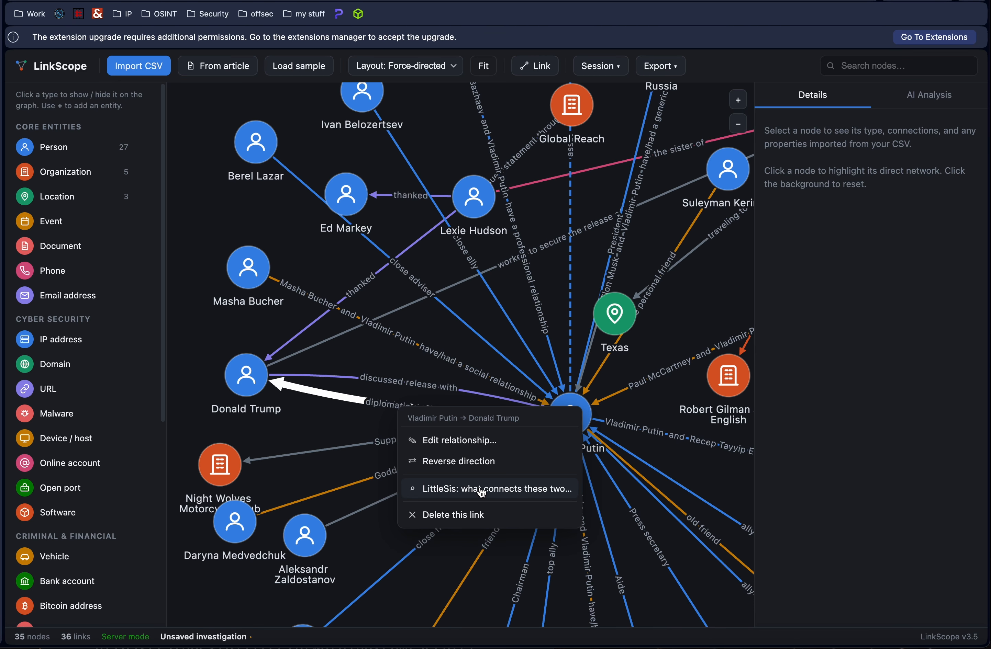
pyautogui.click(512, 490)
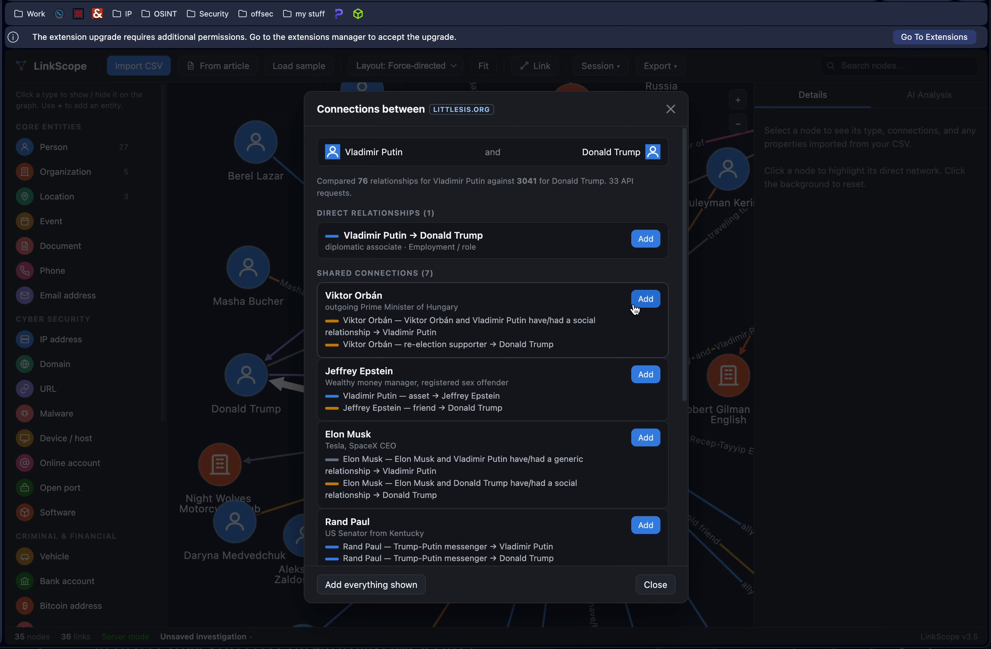
# Step: Add the shared connections Viktor Orbán, Rand Paul and Elon Musk to the graph
pyautogui.click(644, 304)
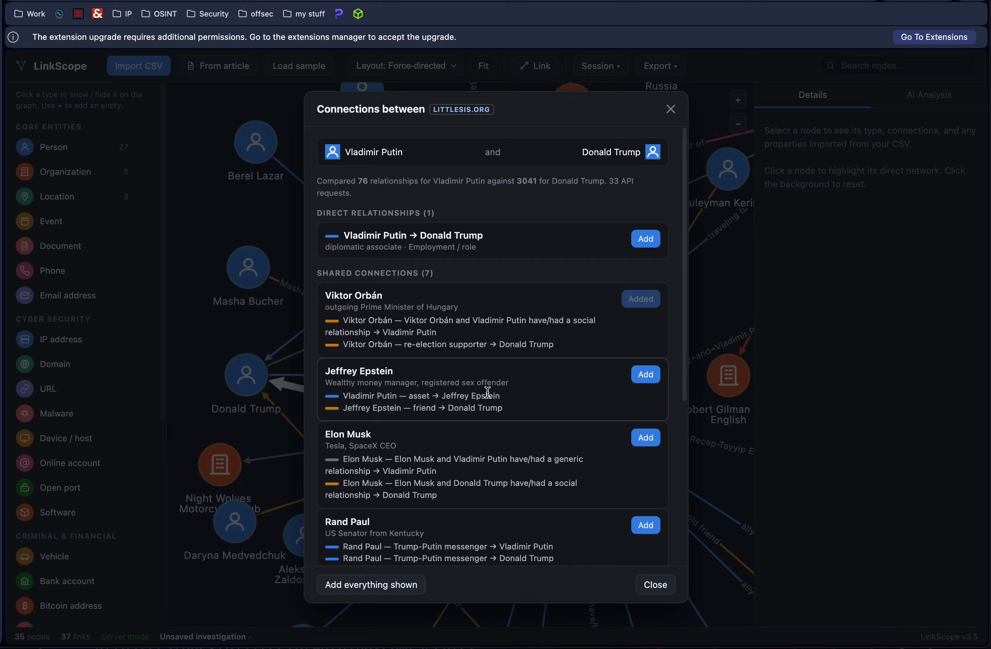
pyautogui.scroll(-3, 499, 393)
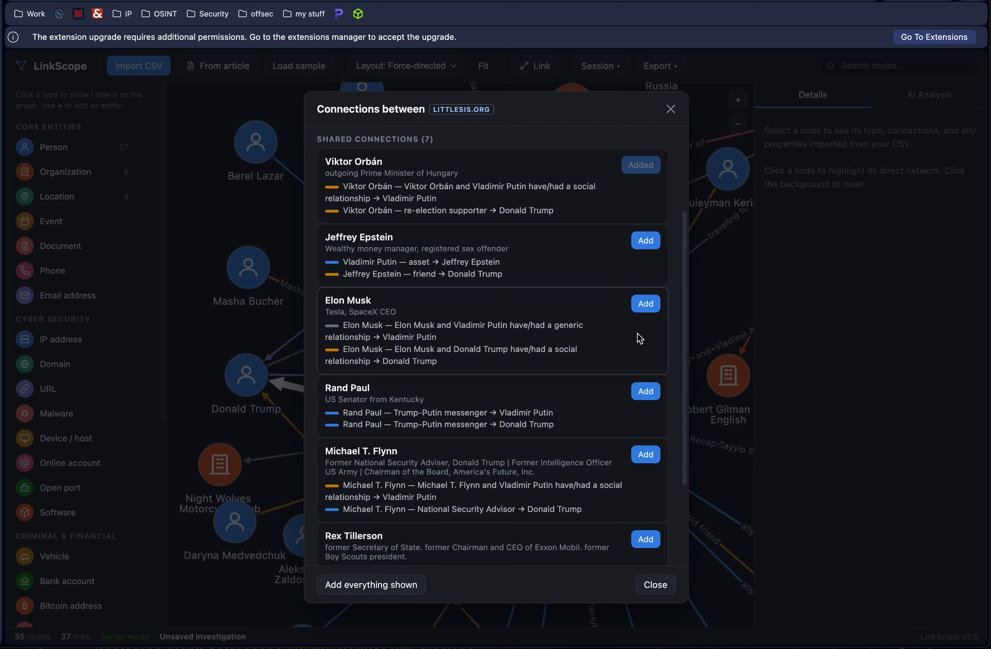
pyautogui.click(641, 396)
pyautogui.scroll(-1, 641, 399)
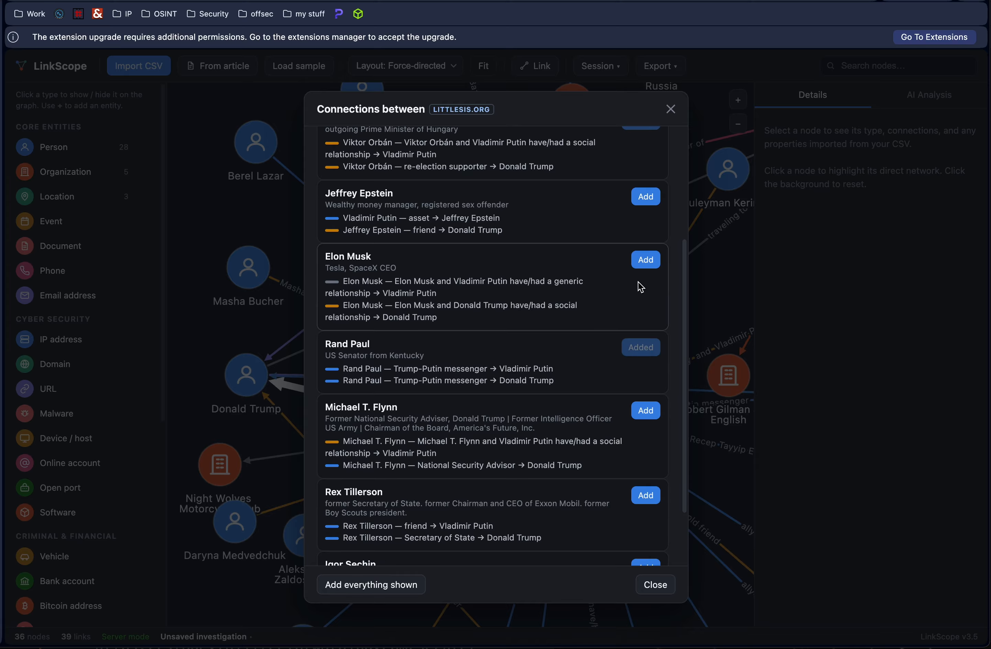
pyautogui.click(644, 259)
# Step: Add the shared connections Jeffrey Epstein, Michael T. Flynn, Rex Tillerson and Igor Sechin, and close the connections list
pyautogui.scroll(-2, 644, 263)
pyautogui.scroll(4, 644, 265)
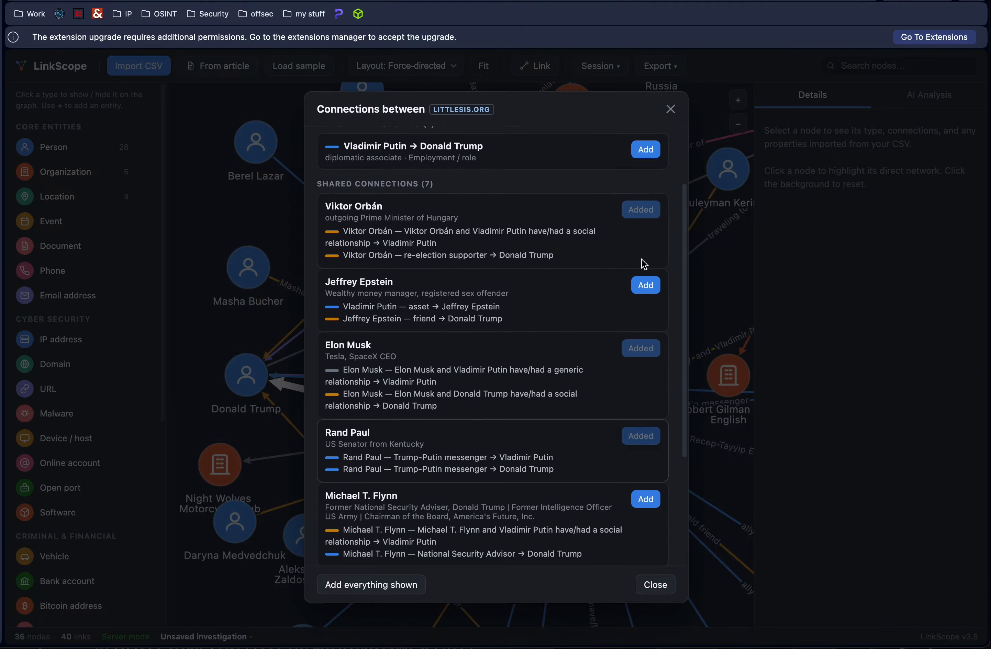
pyautogui.click(645, 284)
pyautogui.scroll(-3, 644, 295)
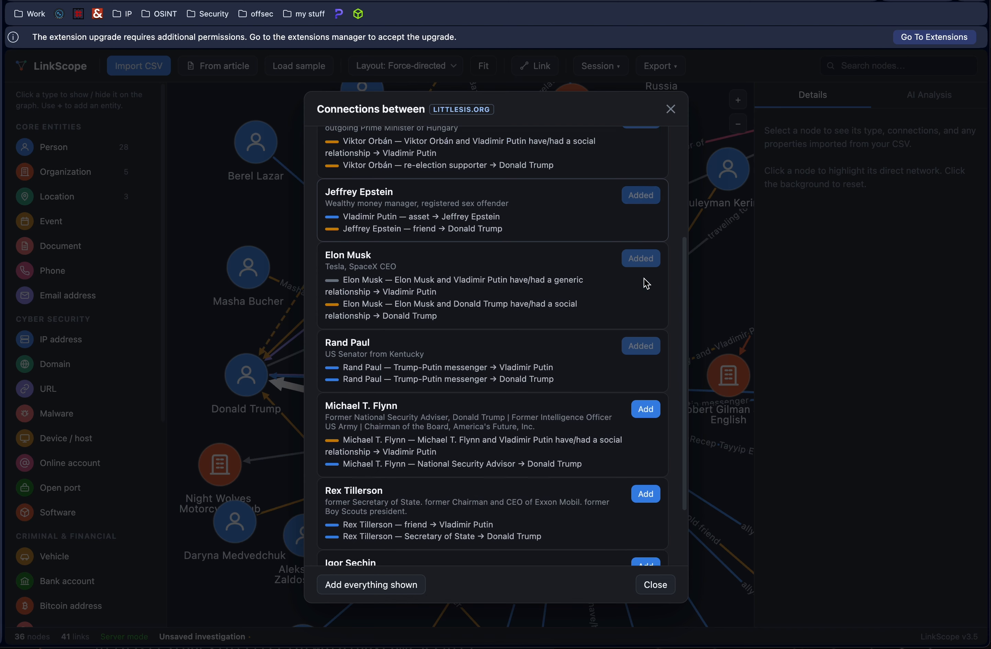
pyautogui.click(647, 360)
pyautogui.click(654, 446)
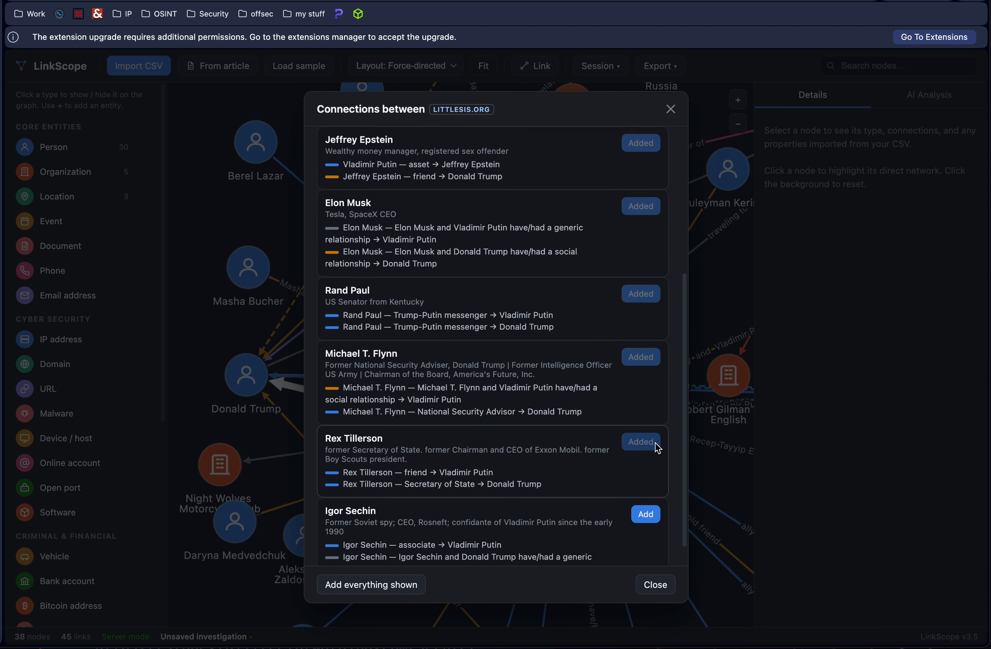
pyautogui.click(653, 519)
pyautogui.scroll(-1, 653, 519)
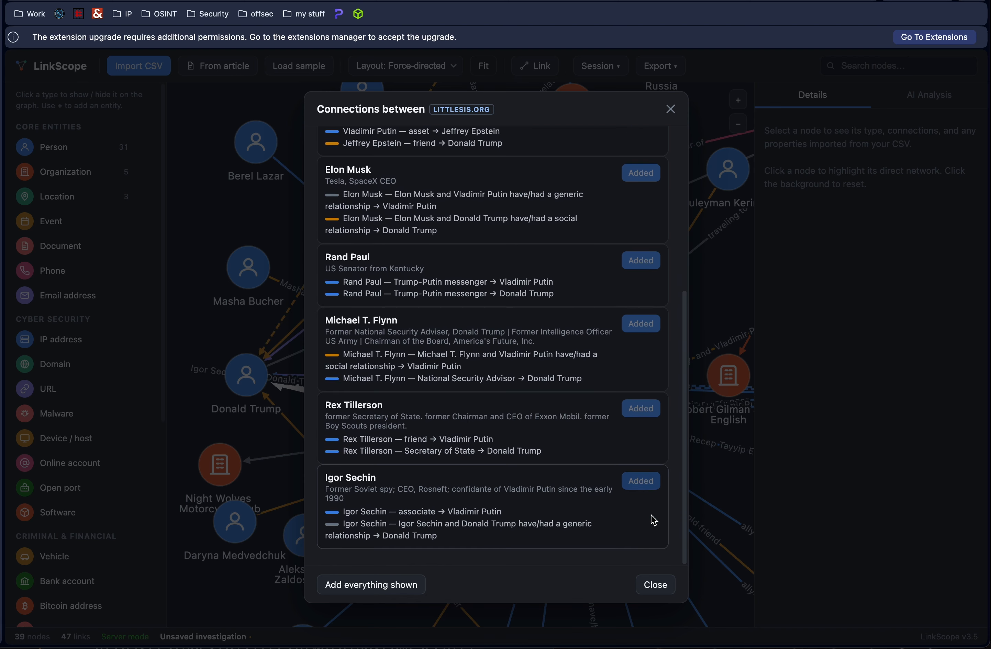
pyautogui.click(655, 586)
# Step: Move the Donald Trump node to the graph's far left, place Viktor Orbán below it, and highlight Orbán's direct network
pyautogui.scroll(-5, 497, 398)
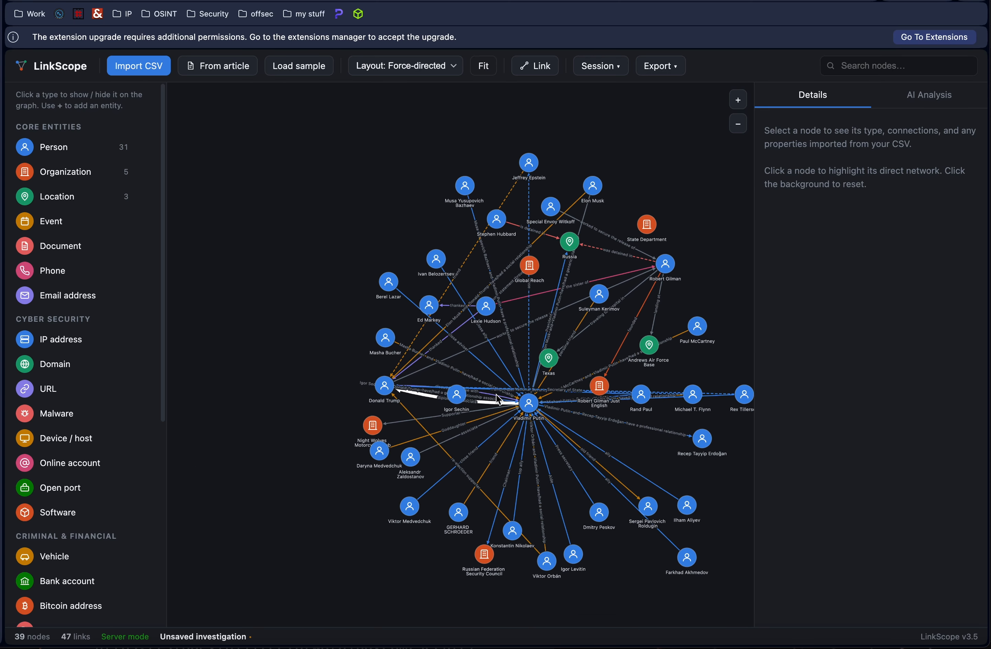
pyautogui.scroll(-2, 499, 397)
pyautogui.moveTo(404, 388); pyautogui.dragTo(303, 398)
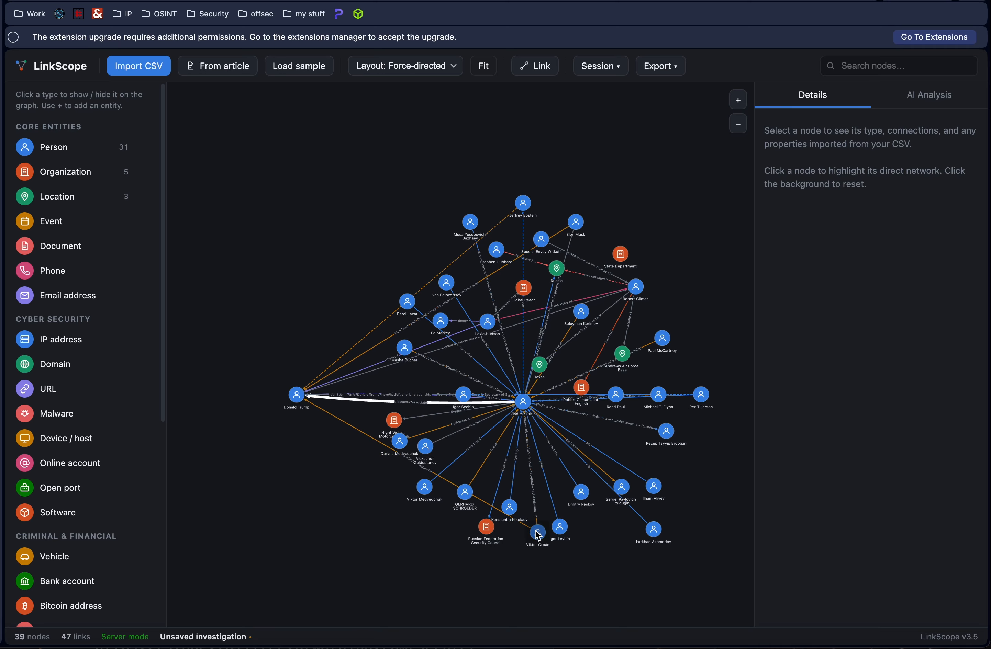
pyautogui.moveTo(538, 535); pyautogui.dragTo(321, 486)
pyautogui.scroll(5, 341, 492)
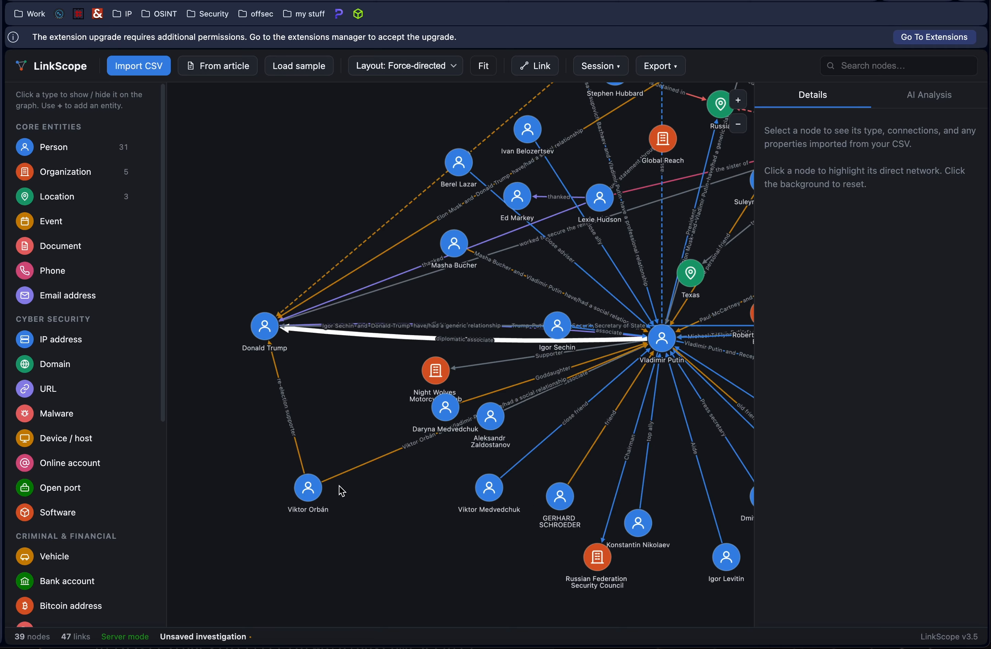
pyautogui.click(319, 492)
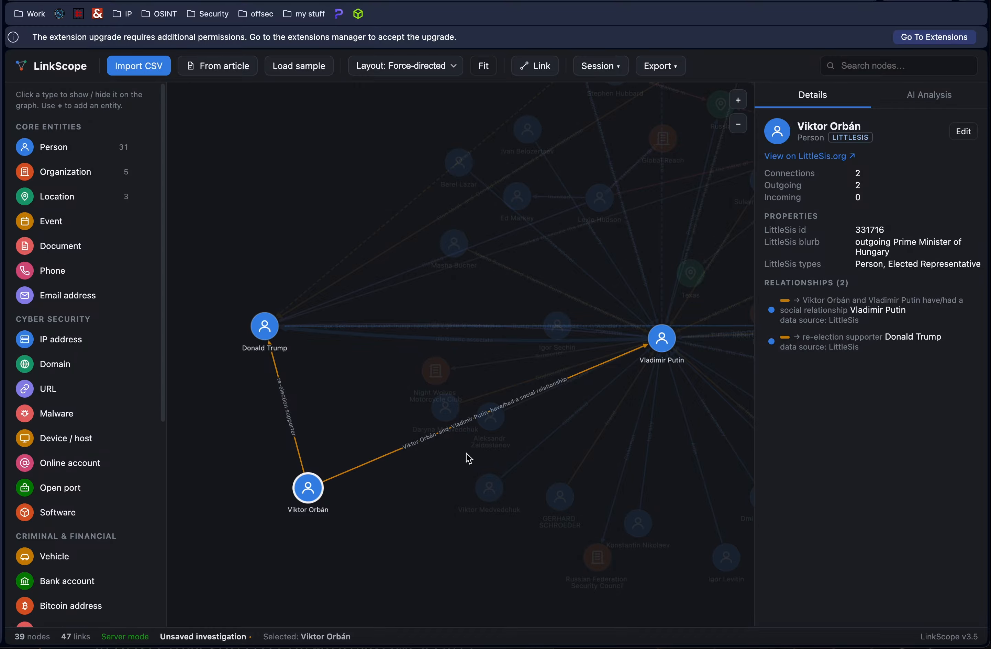
# Step: Highlight the direct networks of Aleksandr Zaldostanov and Vladimir Putin, and reset the graph highlighting
pyautogui.click(450, 483)
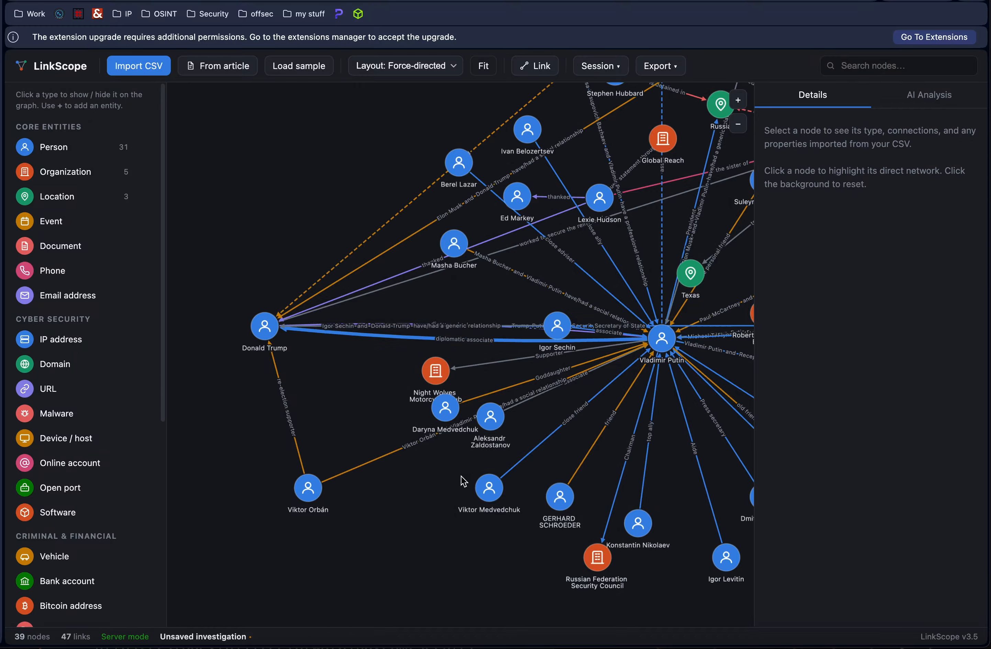
pyautogui.click(490, 416)
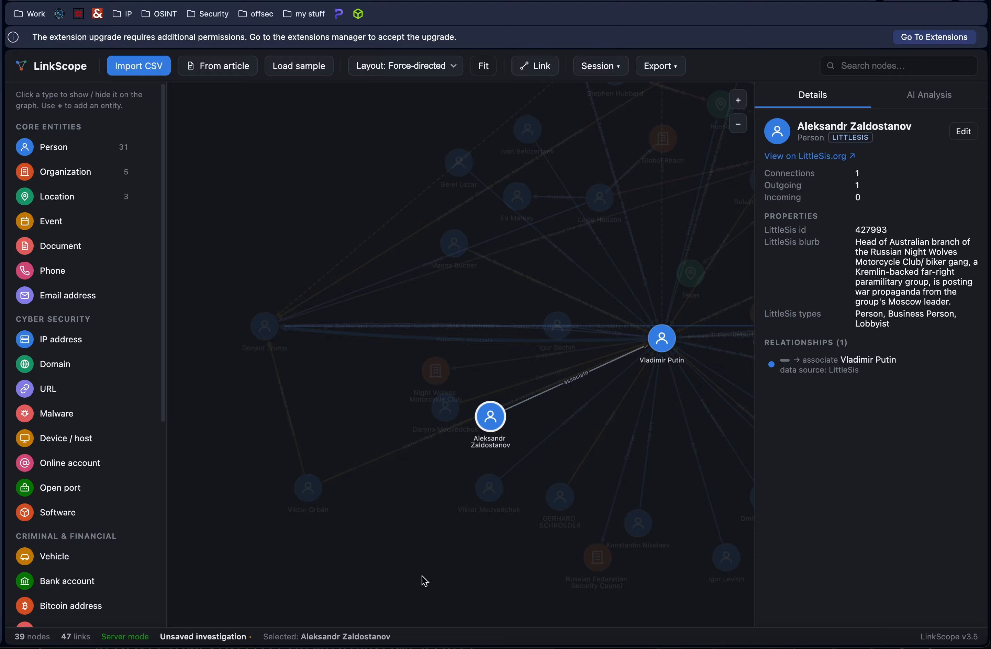
pyautogui.click(662, 346)
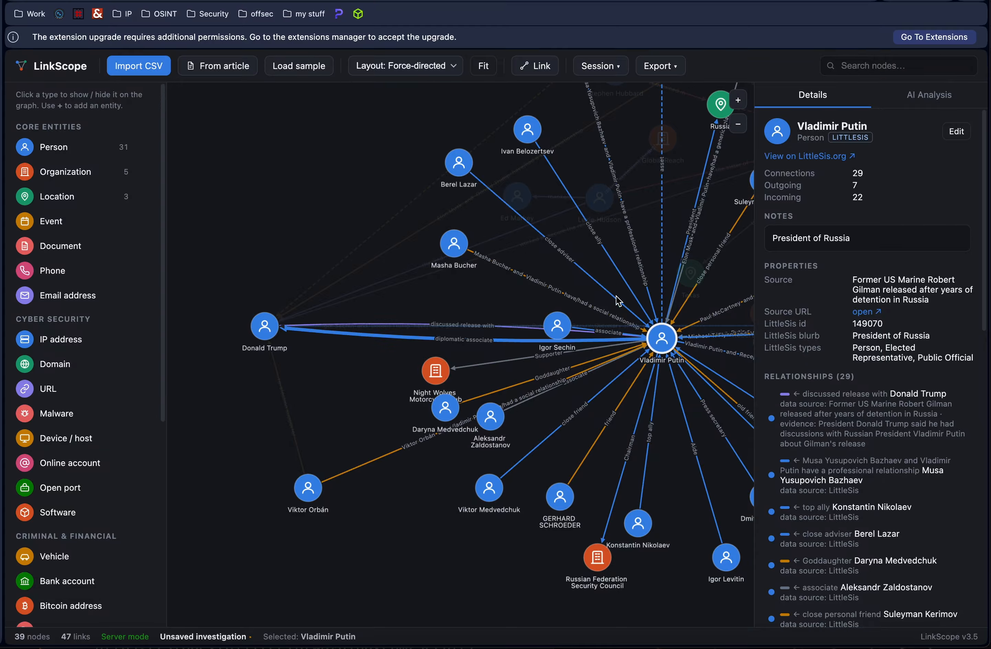
pyautogui.click(601, 410)
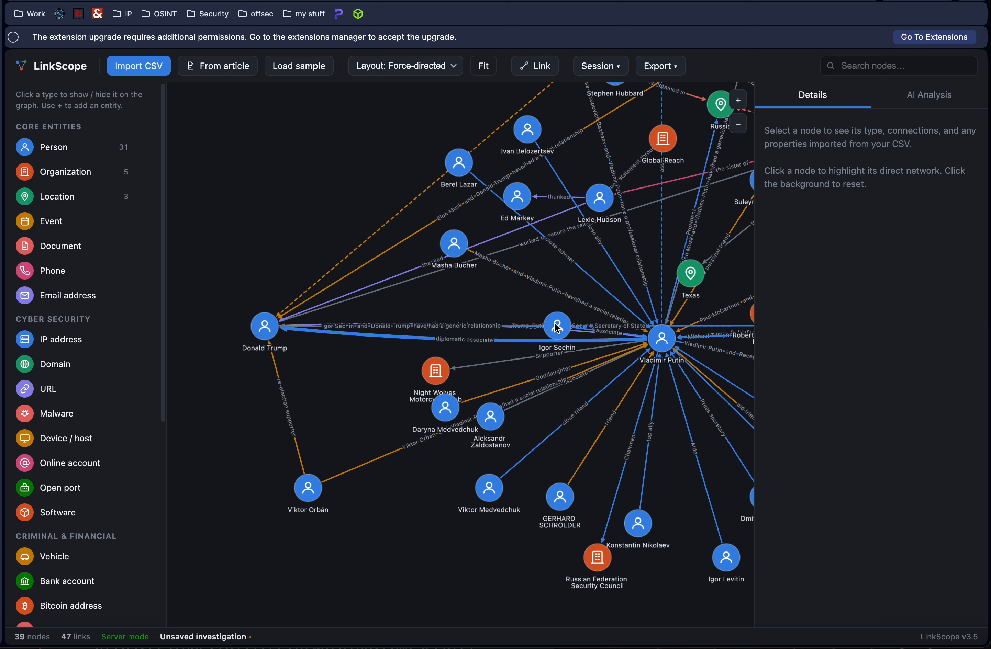
# Step: Move the Igor Sechin node up toward Donald Trump and expand its LittleSis relationships
pyautogui.moveTo(556, 328); pyautogui.dragTo(471, 297)
pyautogui.click(471, 298)
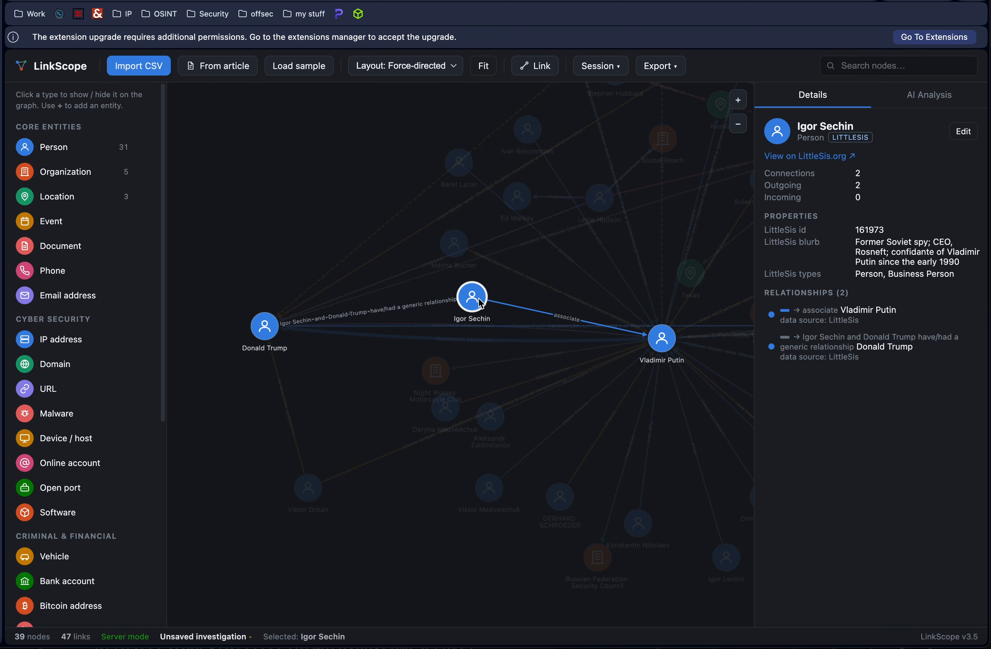
pyautogui.rightClick(480, 300)
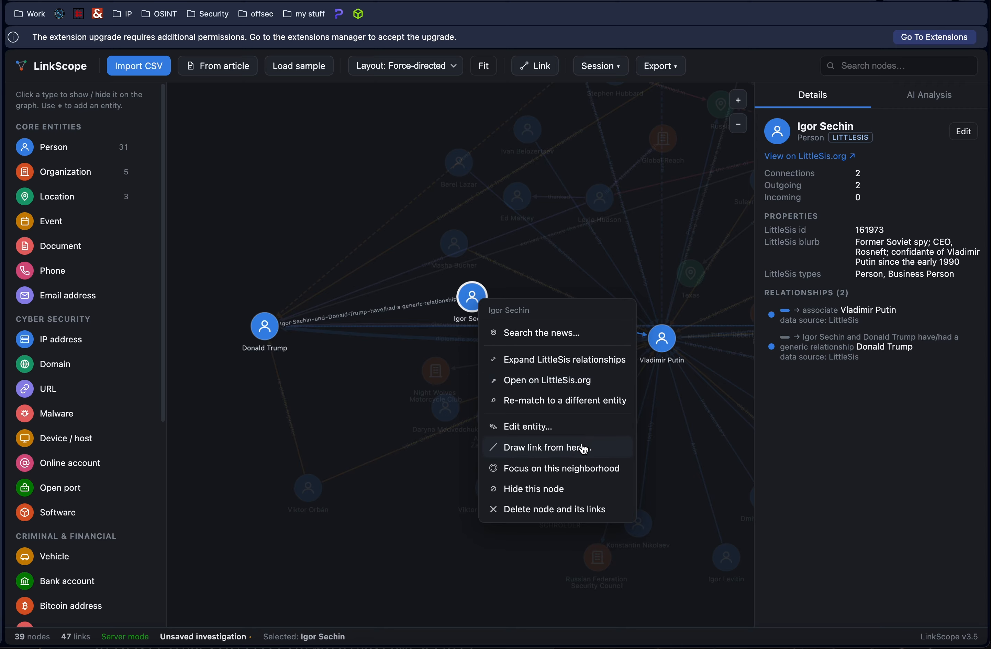
pyautogui.click(565, 360)
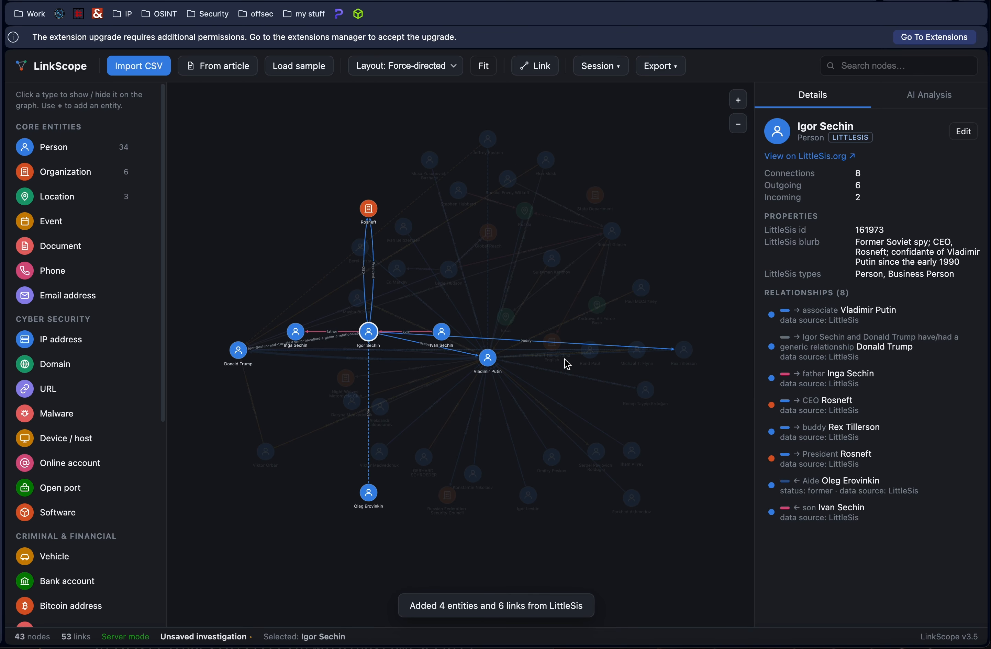
# Step: Move the Rosneft node from above Igor Sechin to the open area above Viktor Orbán, and highlight Rosneft's direct network
pyautogui.moveTo(369, 215); pyautogui.dragTo(280, 411)
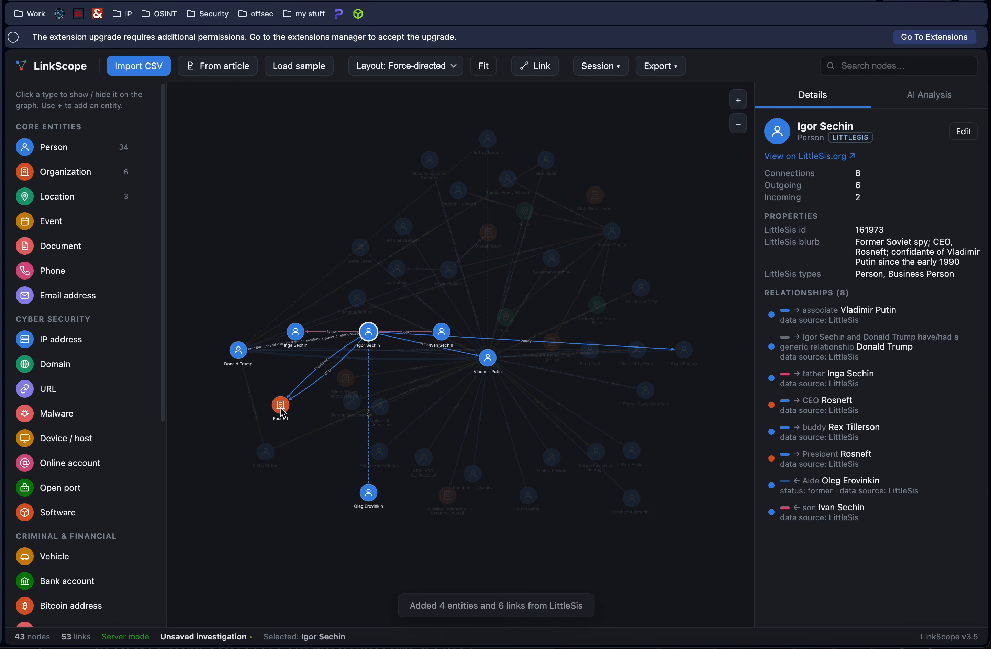
pyautogui.scroll(5, 281, 409)
pyautogui.click(281, 412)
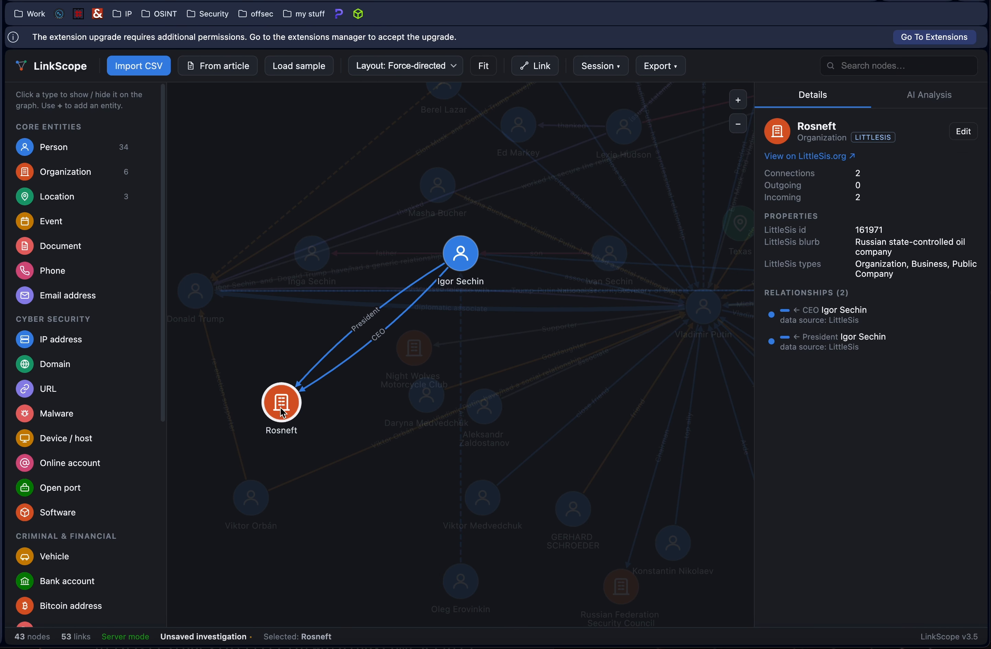
pyautogui.moveTo(288, 449); pyautogui.dragTo(421, 370)
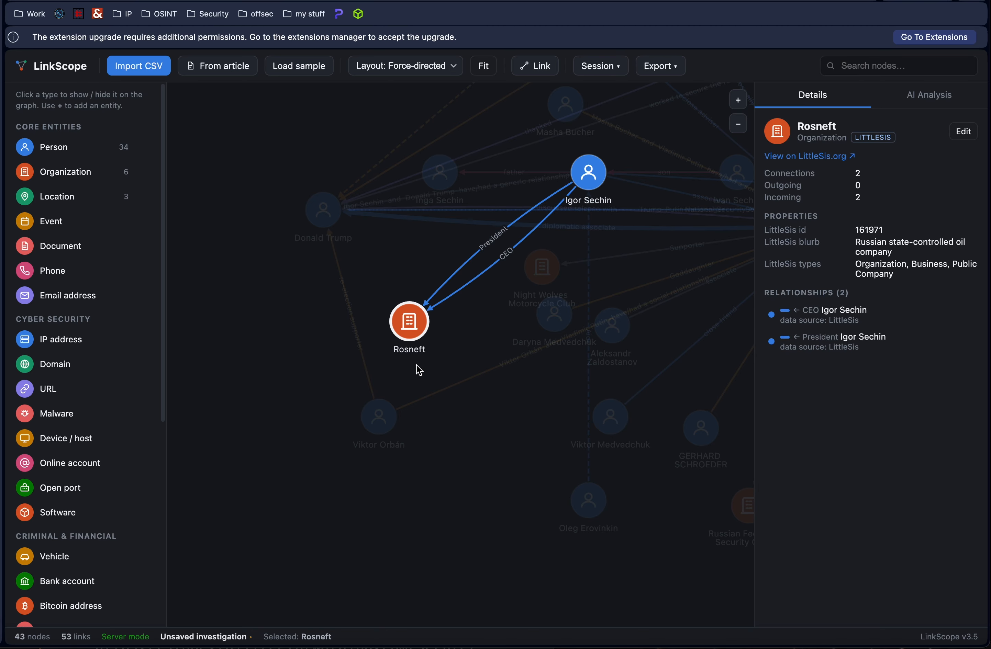
# Step: Search the news for Rosneft over the past 31 days, with outlets added as Publication nodes
pyautogui.rightClick(402, 331)
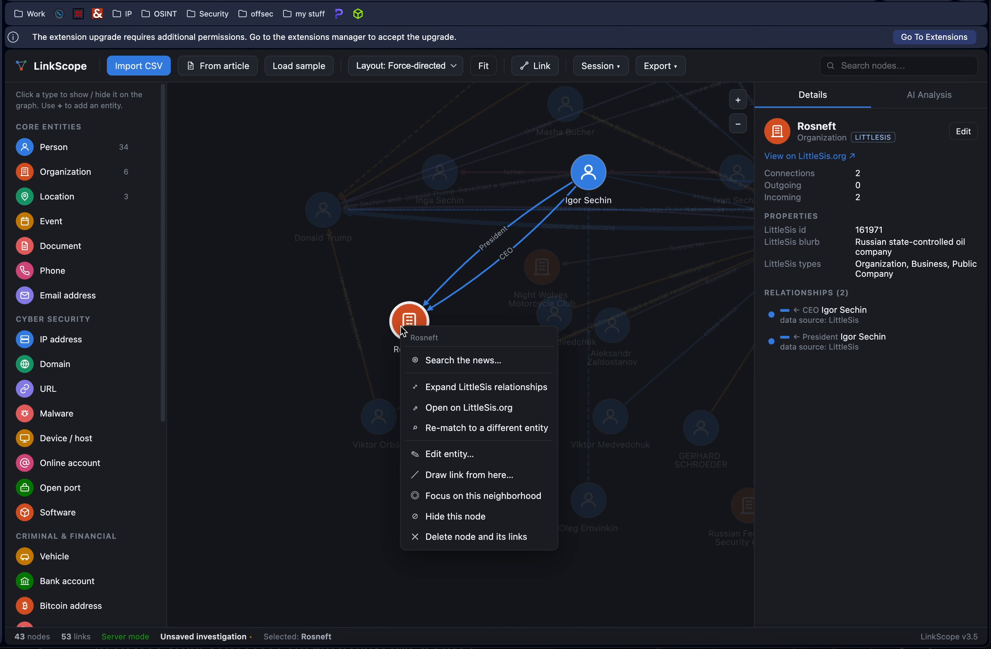
pyautogui.click(475, 361)
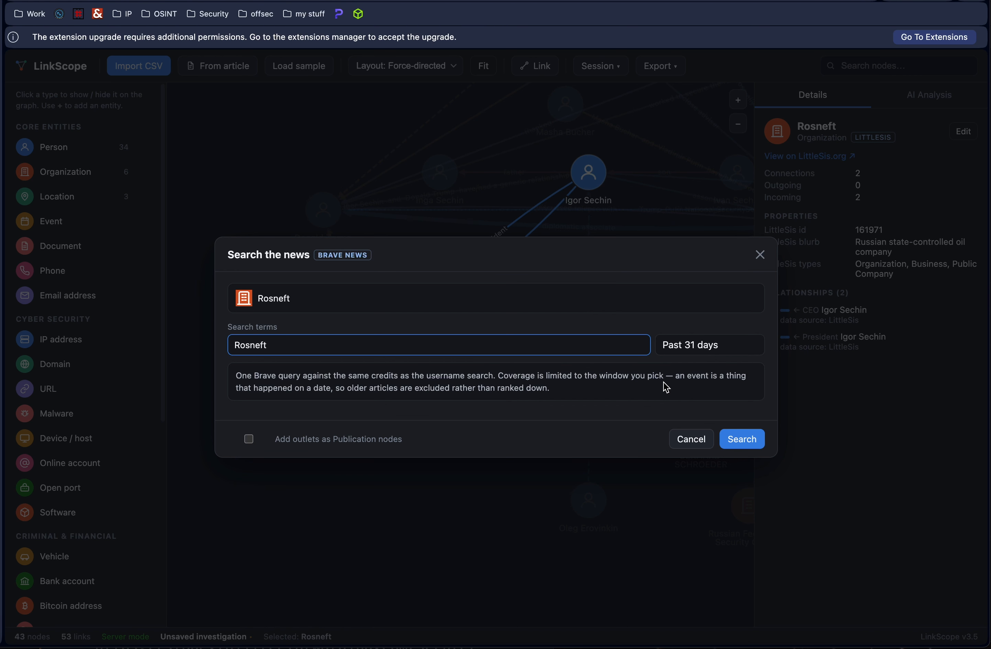
pyautogui.click(683, 352)
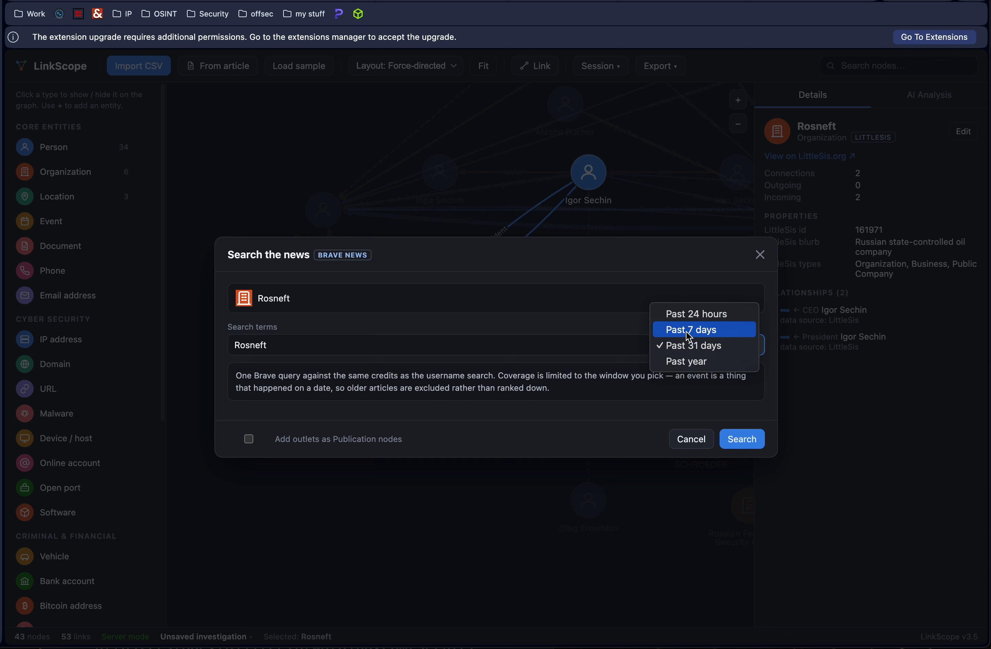
pyautogui.click(614, 363)
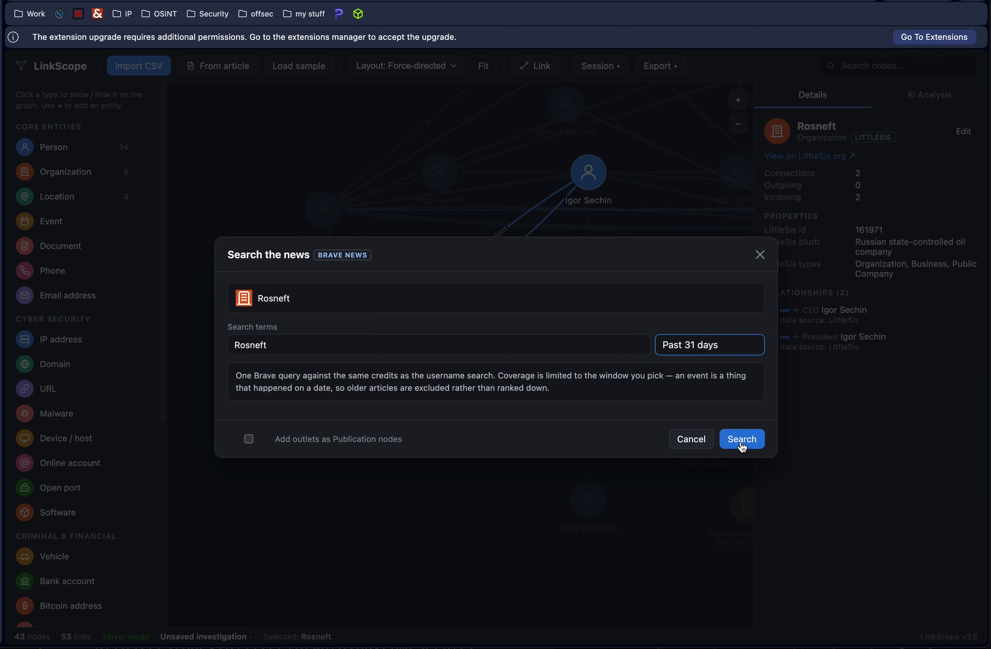
pyautogui.click(250, 441)
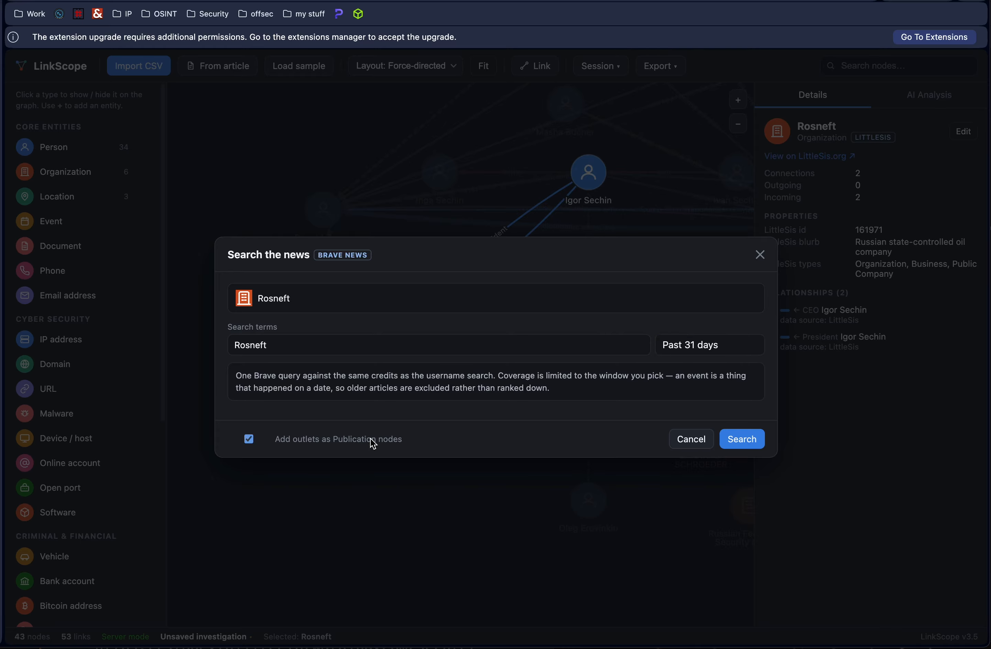
pyautogui.click(731, 441)
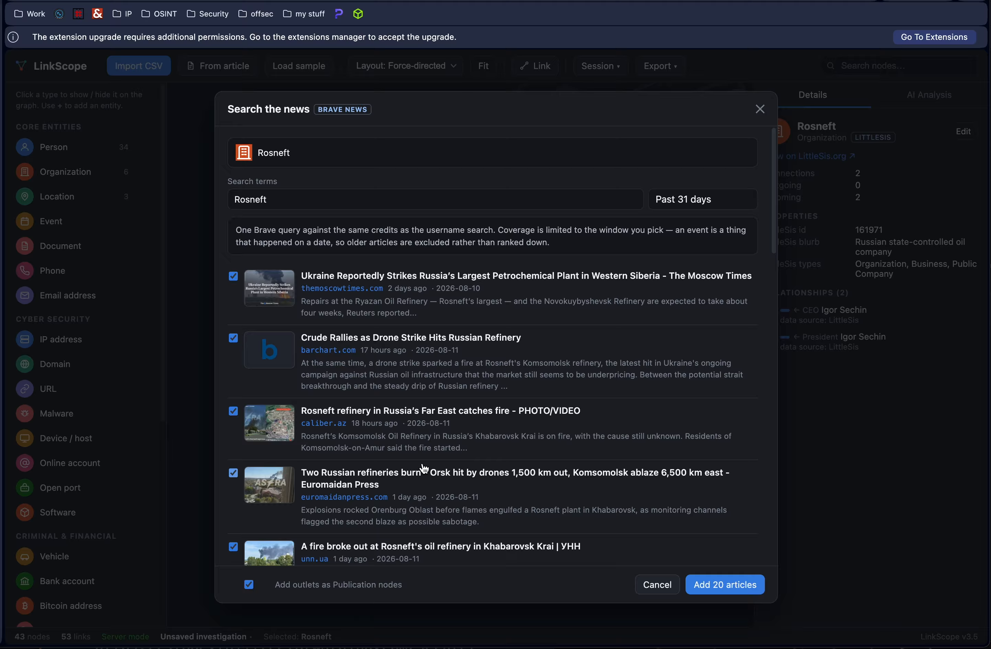
# Step: Deselect the first euromaidanpress.com article and the unn.ua, bloomberg.com, marinelink.com and rigzone.com articles in the Rosneft news results
pyautogui.click(234, 547)
pyautogui.scroll(-6, 290, 447)
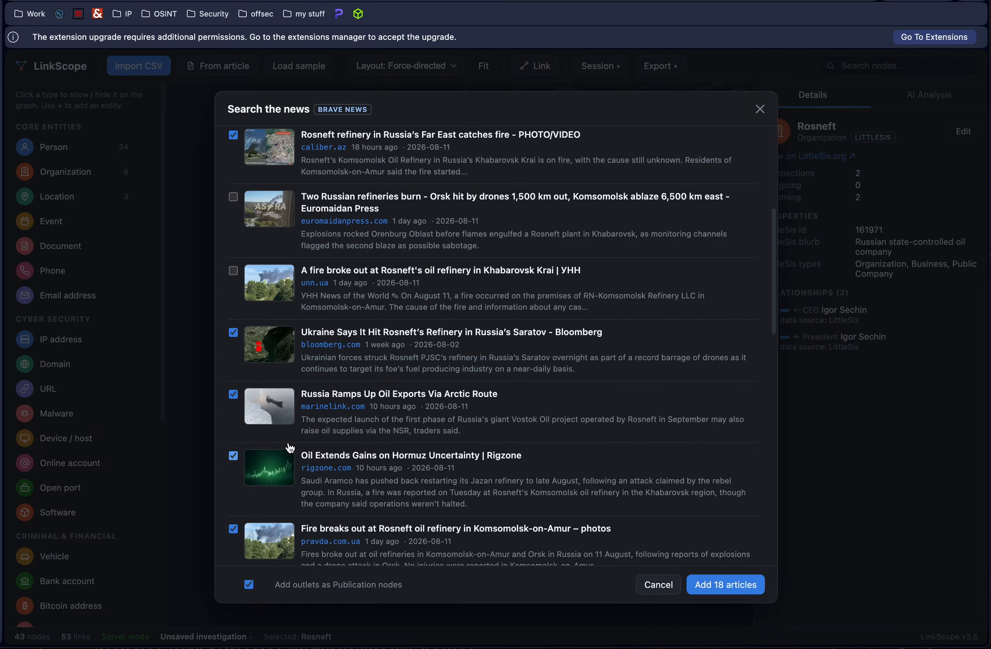
pyautogui.click(234, 333)
pyautogui.click(233, 395)
pyautogui.click(233, 456)
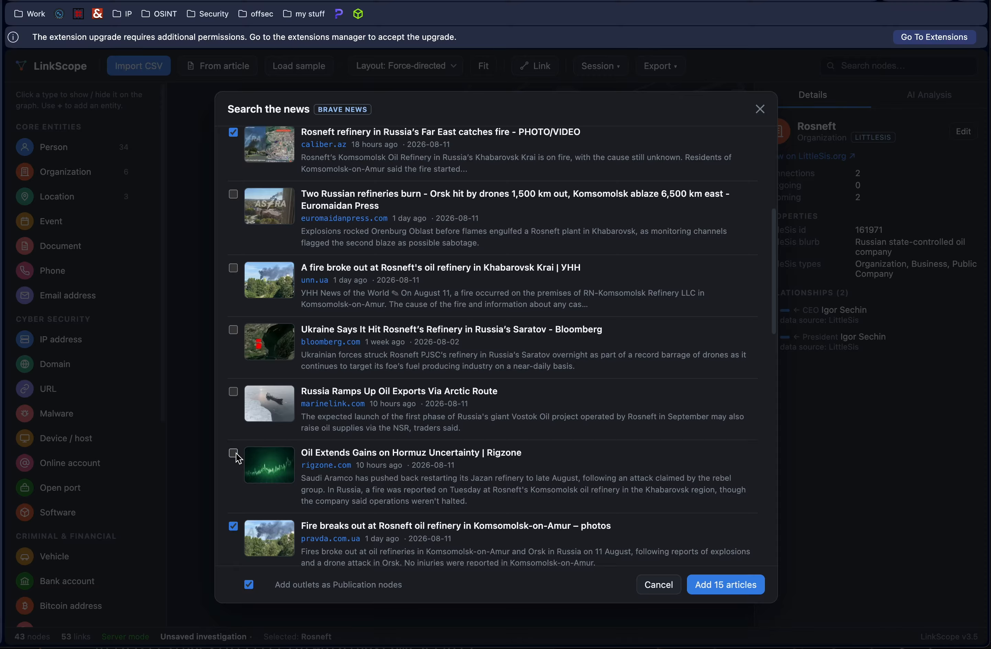
# Step: Deselect the Komsomolsk-on-Amur fire, Business Standard, General Staff strikes, Caucasian Knot and Arctic-route articles, keeping the Orsknefteorgsintez refinery article selected
pyautogui.scroll(-5, 234, 443)
pyautogui.click(234, 302)
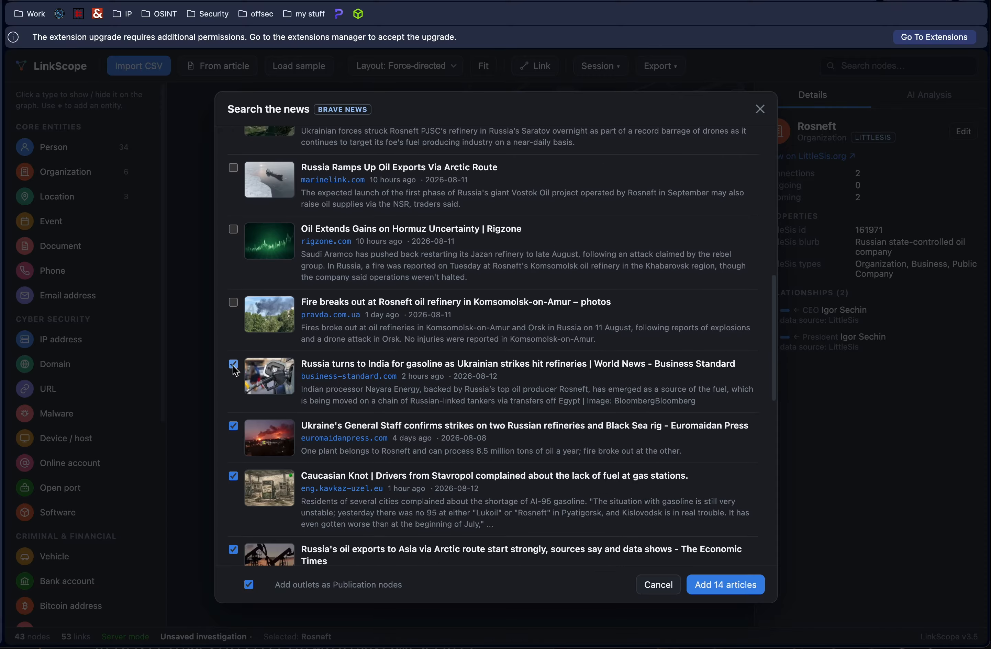
pyautogui.click(234, 363)
pyautogui.click(234, 426)
pyautogui.scroll(-5, 233, 426)
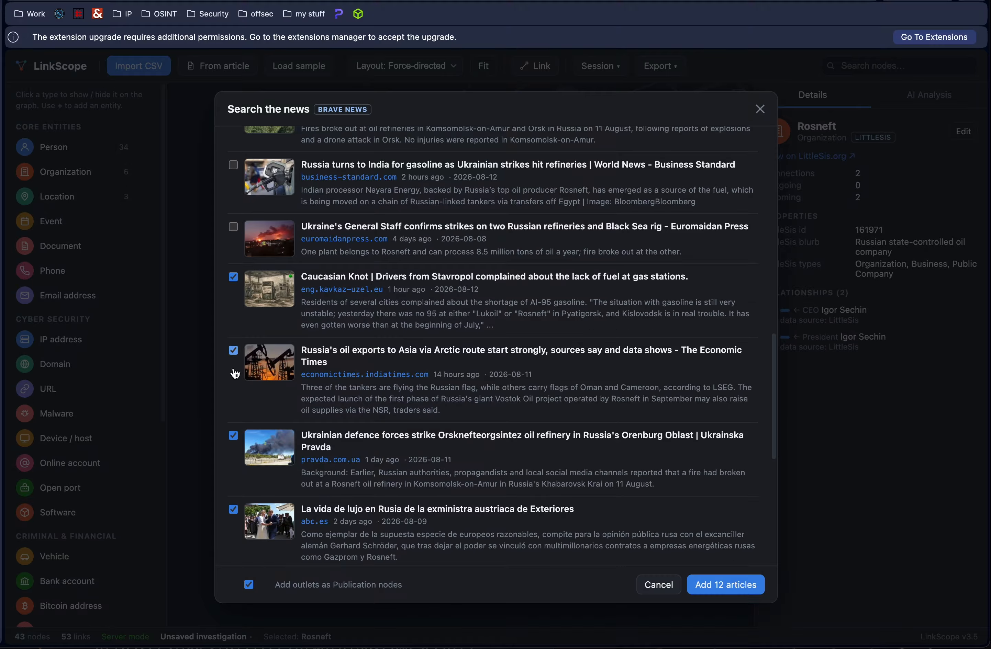
pyautogui.click(233, 276)
pyautogui.click(233, 350)
pyautogui.click(233, 436)
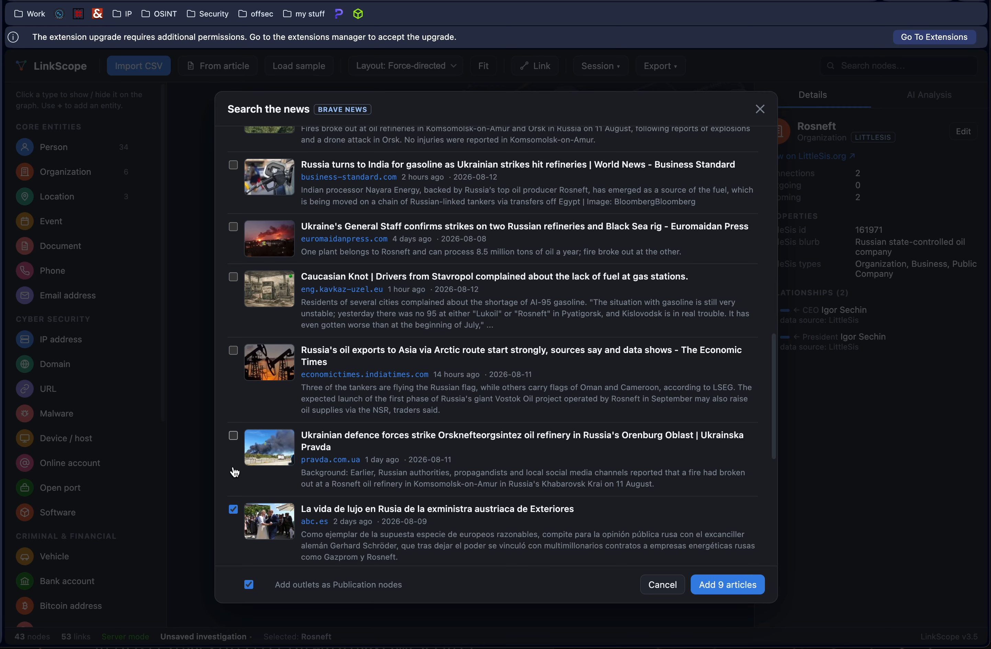
pyautogui.scroll(-3, 232, 470)
pyautogui.click(233, 310)
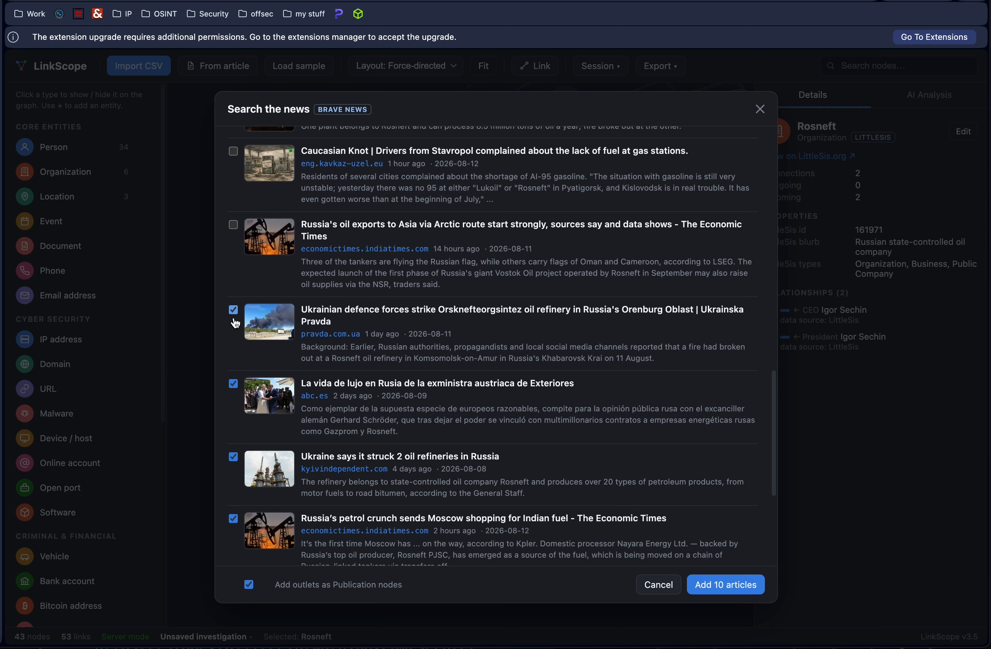
# Step: Deselect the abc.es, kyivindependent.com, petrol crunch, timesofindia.indiatimes.com, vtmarkets.com and usnews.com articles, and add the remaining four to the graph
pyautogui.click(234, 384)
pyautogui.click(233, 457)
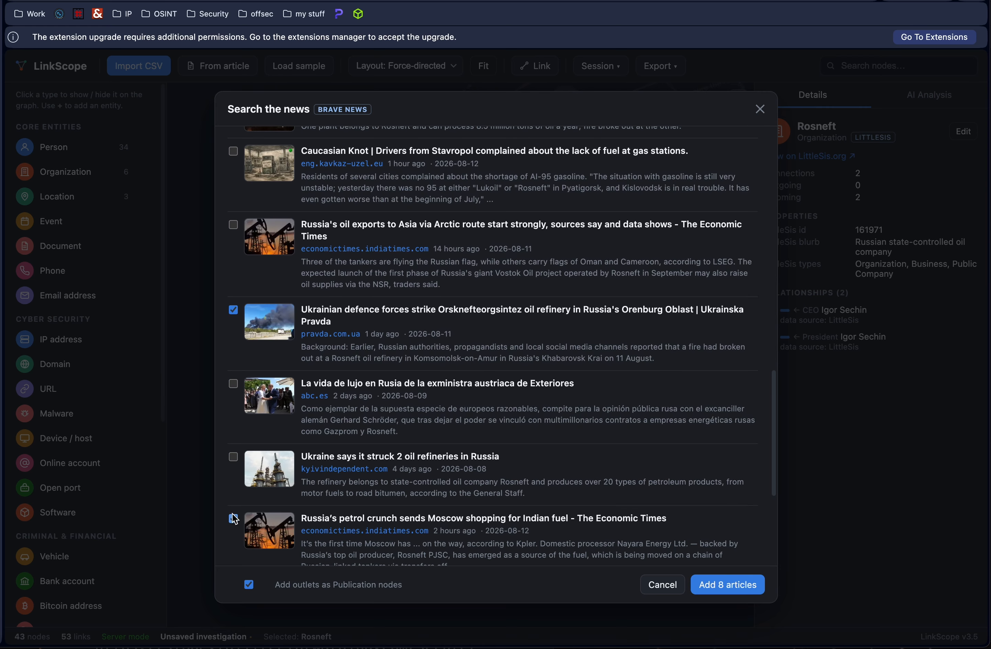
pyautogui.click(234, 519)
pyautogui.scroll(-5, 266, 469)
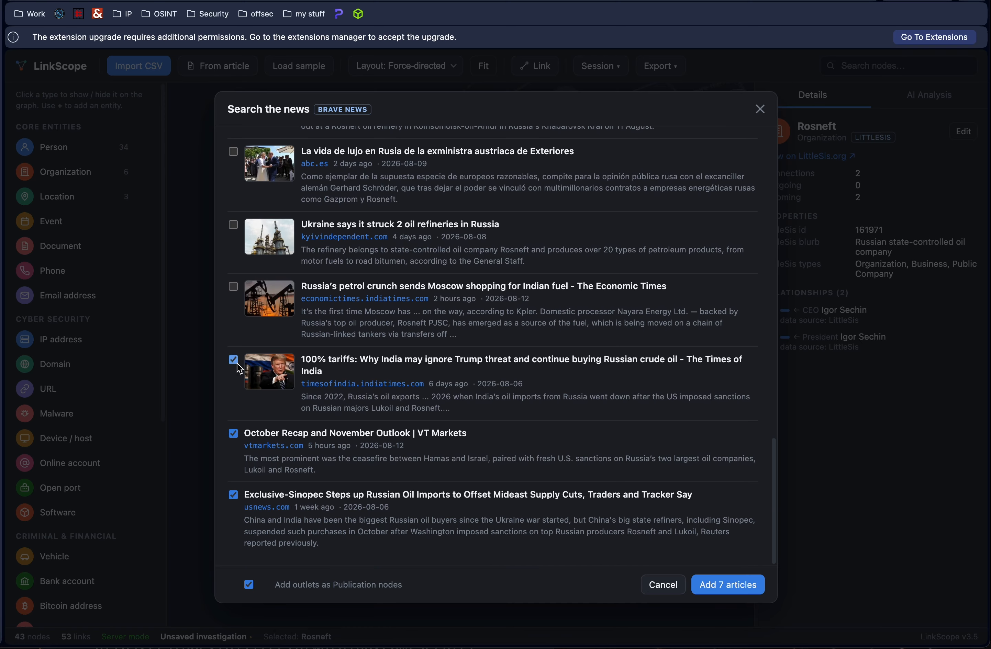
pyautogui.click(233, 359)
pyautogui.click(233, 433)
pyautogui.click(233, 495)
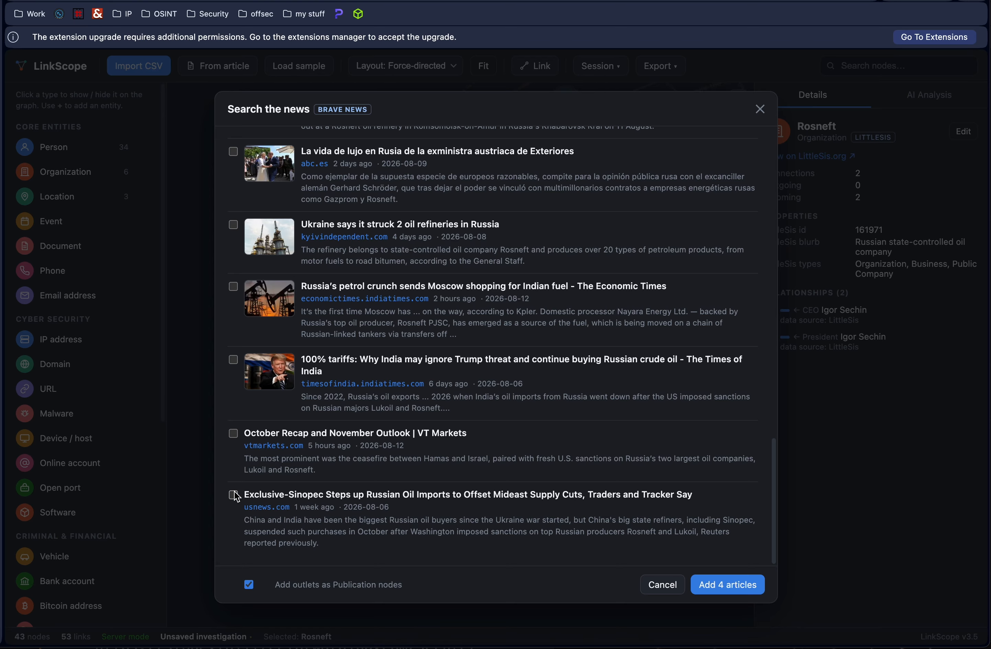
pyautogui.click(715, 587)
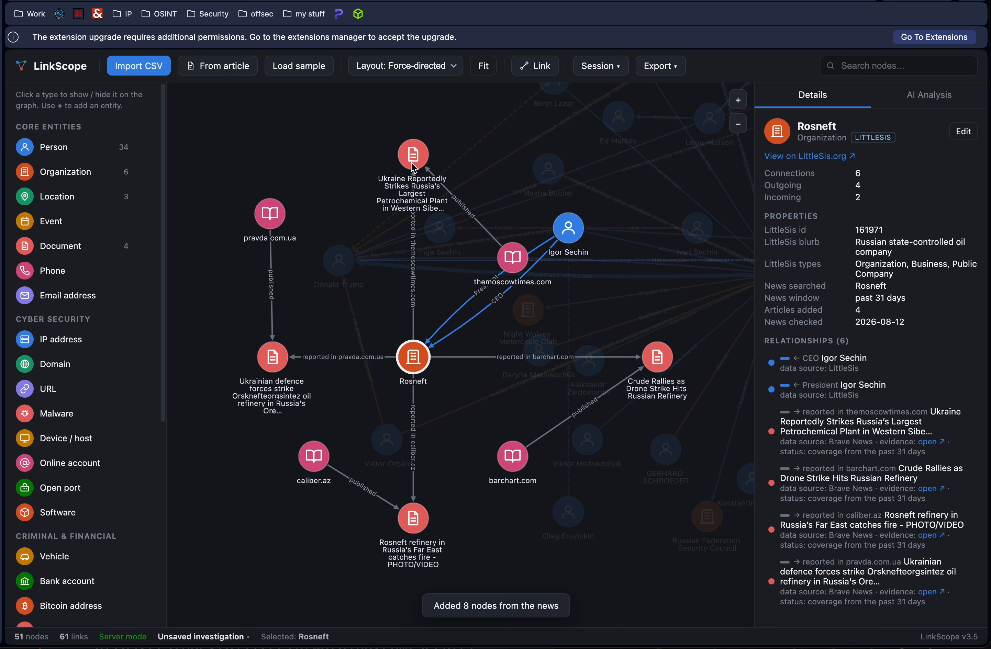
# Step: Spread the petrochemical plant article and the themoscowtimes.com, pravda.com.ua, caliber.az and barchart.com outlet nodes outward around Rosneft
pyautogui.moveTo(413, 165)
pyautogui.mouseDown()
pyautogui.moveTo(303, 182)
pyautogui.moveTo(299, 142)
pyautogui.mouseUp()
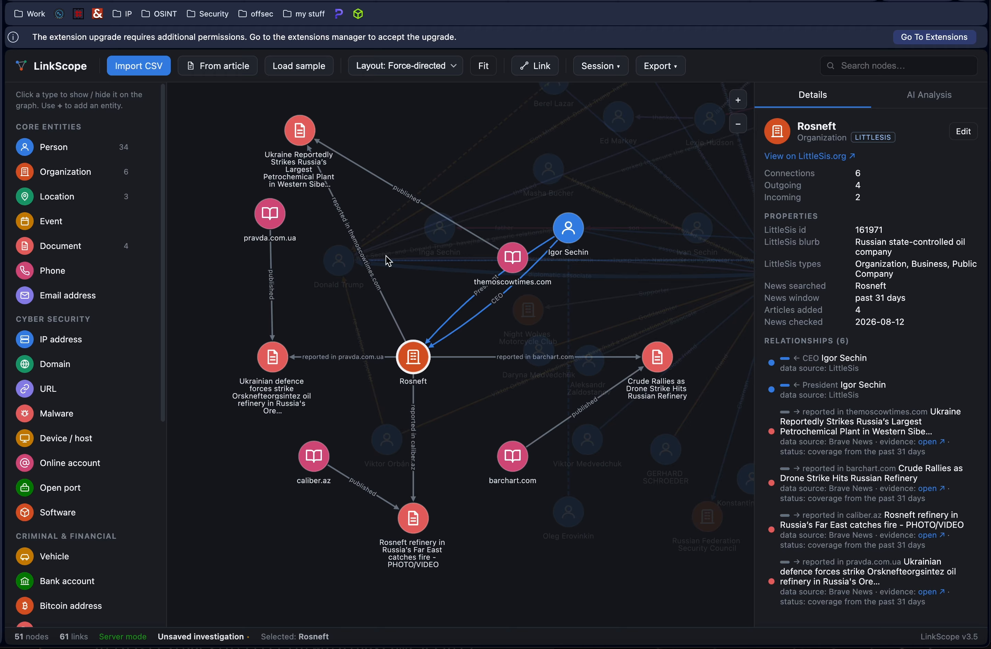
pyautogui.moveTo(514, 262); pyautogui.dragTo(408, 122)
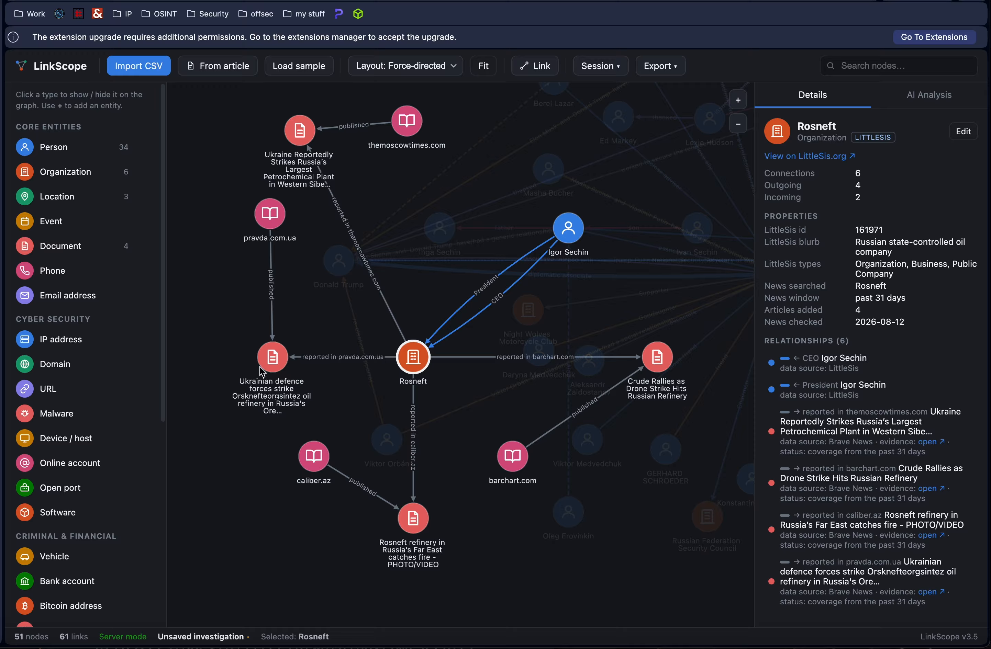
pyautogui.moveTo(270, 226); pyautogui.dragTo(228, 301)
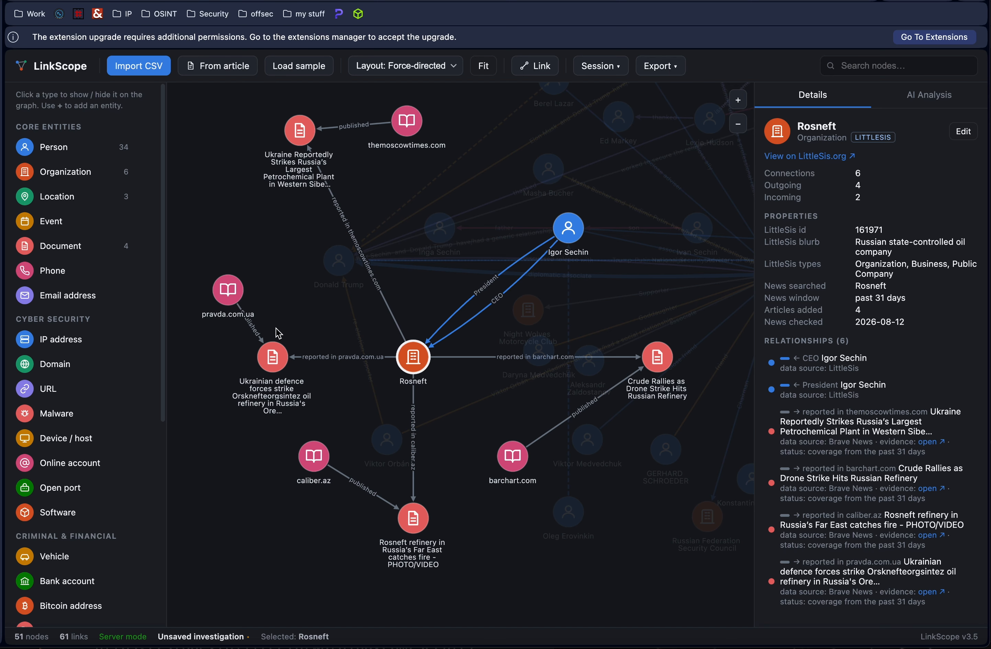
pyautogui.moveTo(308, 453); pyautogui.dragTo(310, 569)
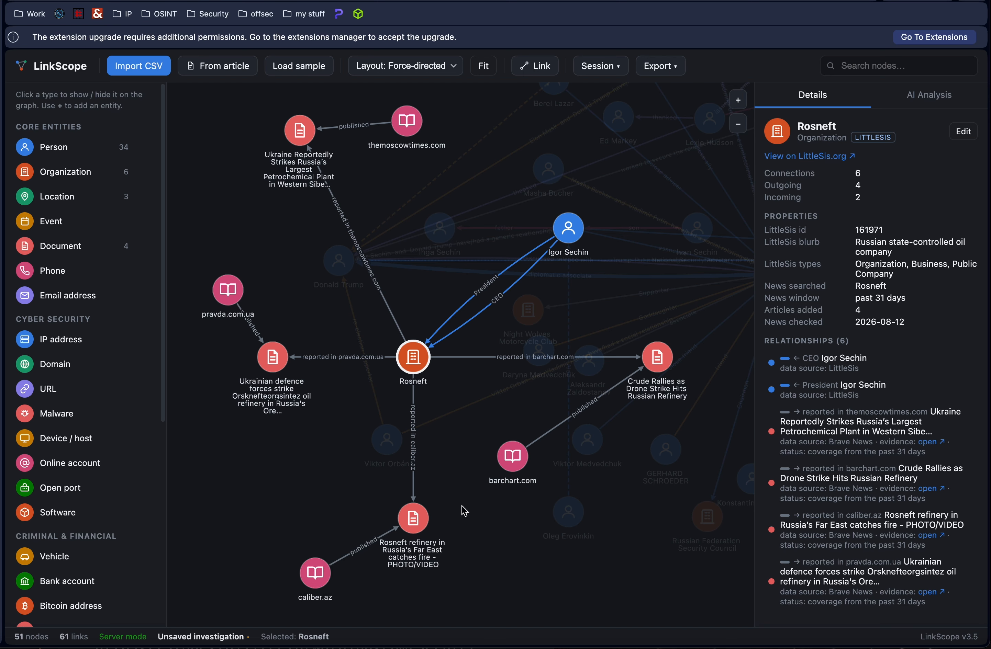
pyautogui.moveTo(506, 466); pyautogui.dragTo(513, 550)
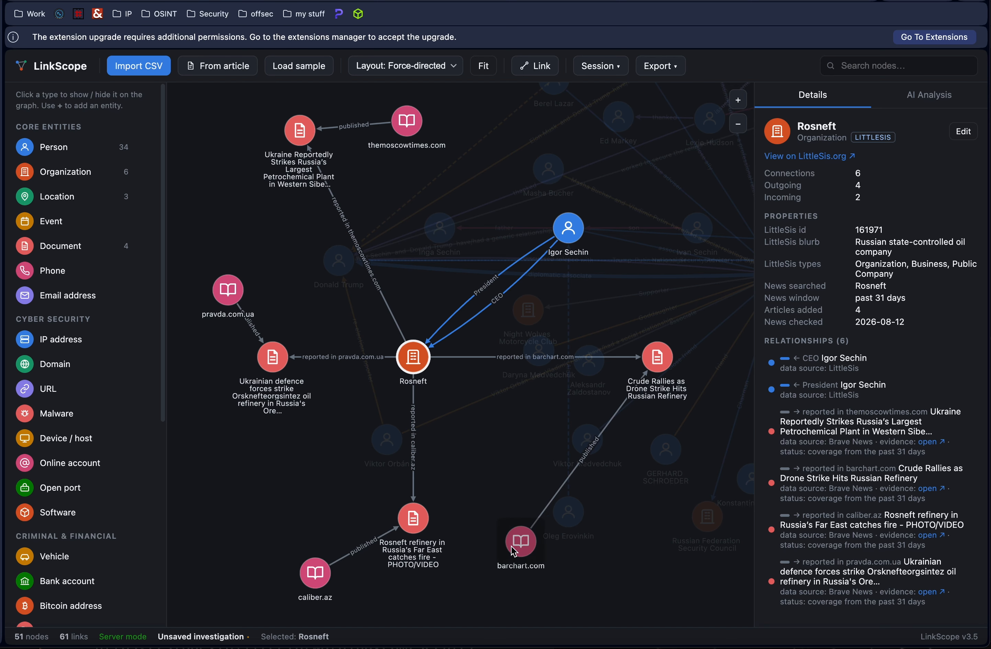
# Step: Look up the pravda.com.ua publication in LittleSis, close the lookup and clear the node selection
pyautogui.click(227, 293)
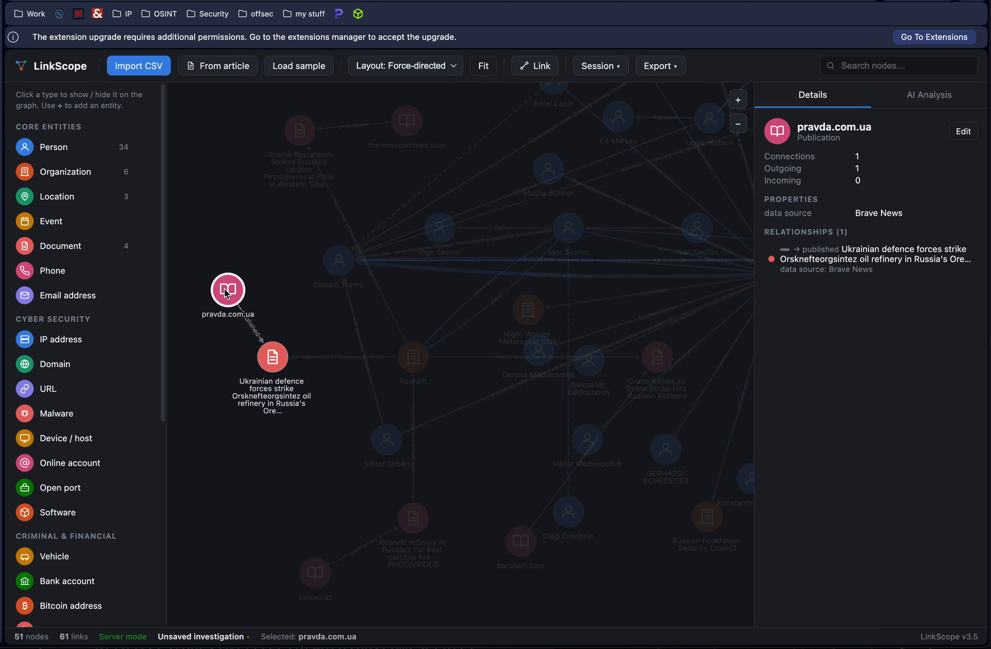
pyautogui.rightClick(227, 293)
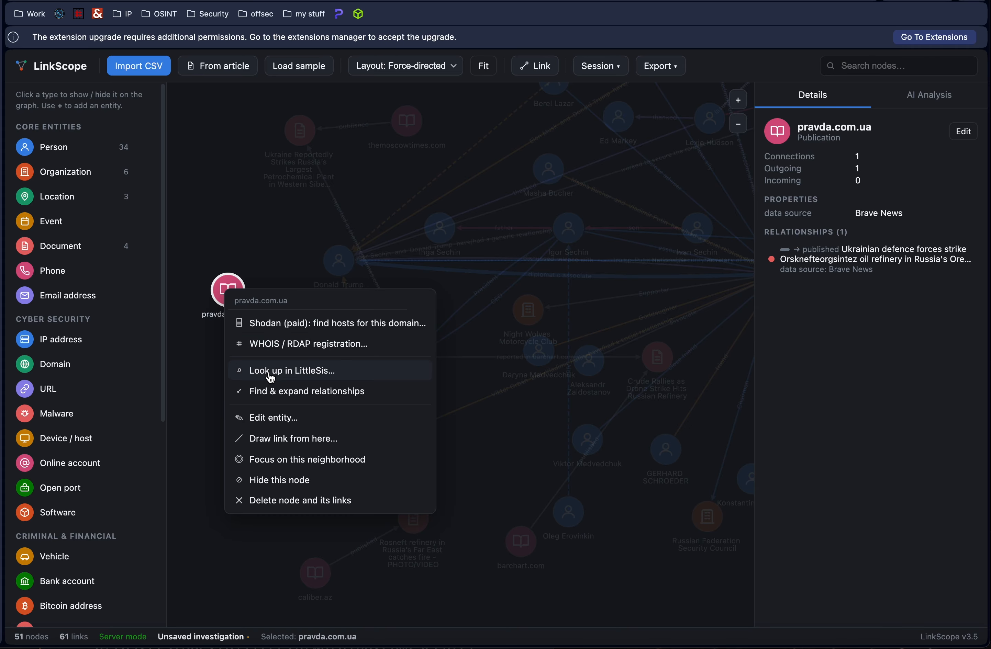
pyautogui.click(190, 365)
pyautogui.click(226, 296)
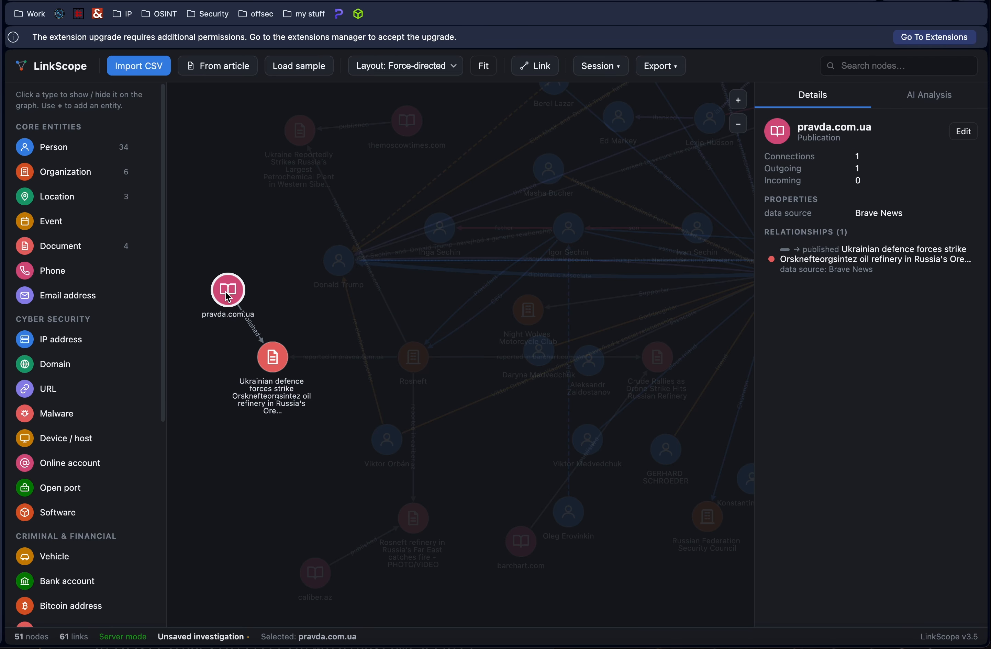
pyautogui.rightClick(227, 296)
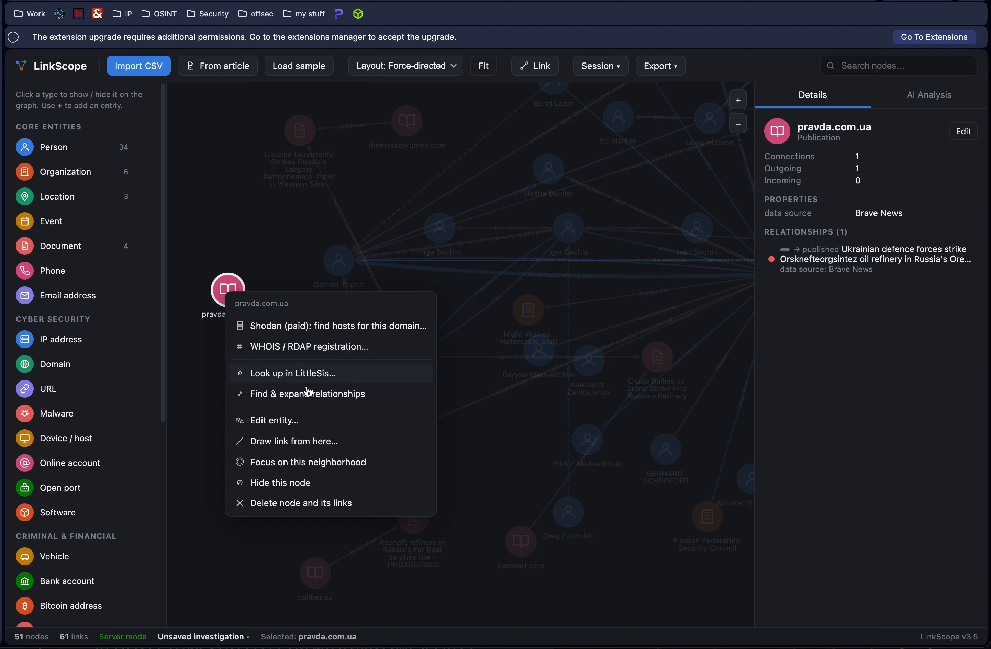
pyautogui.click(298, 377)
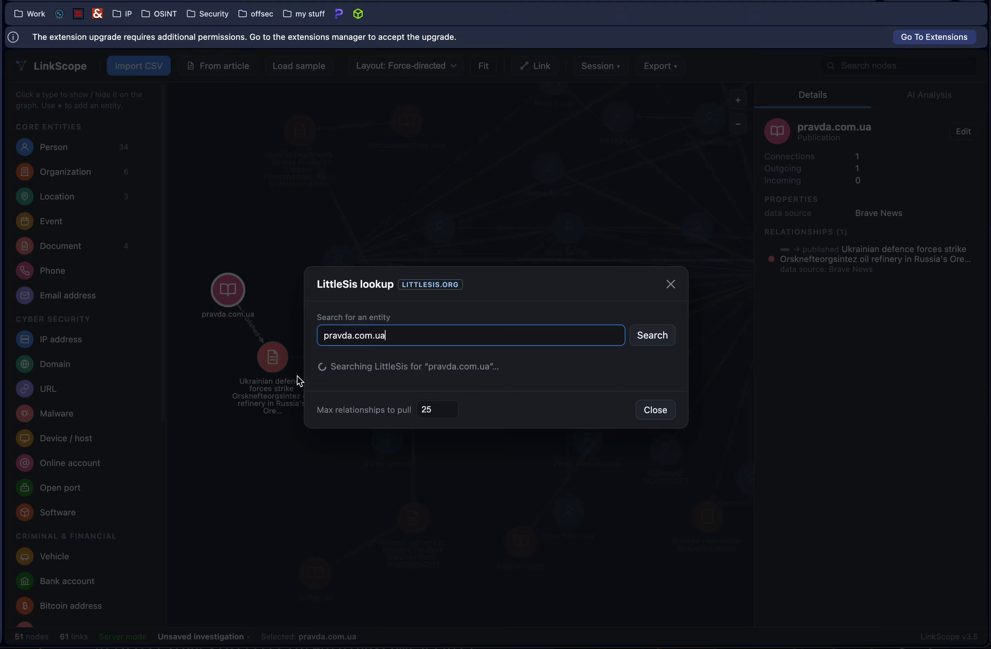
pyautogui.click(660, 410)
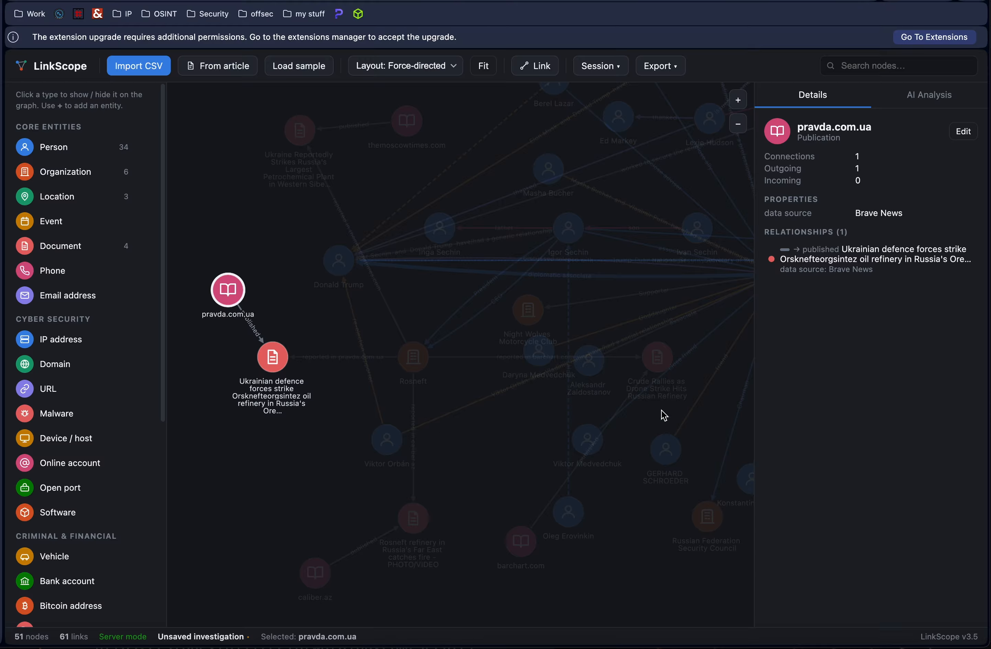
pyautogui.click(289, 444)
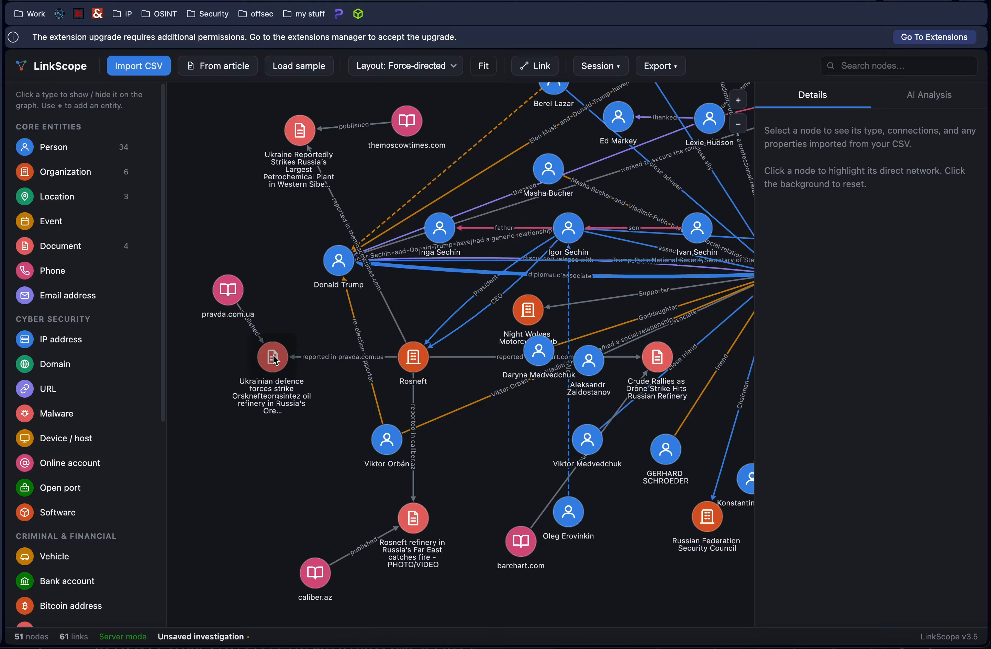
pyautogui.click(273, 358)
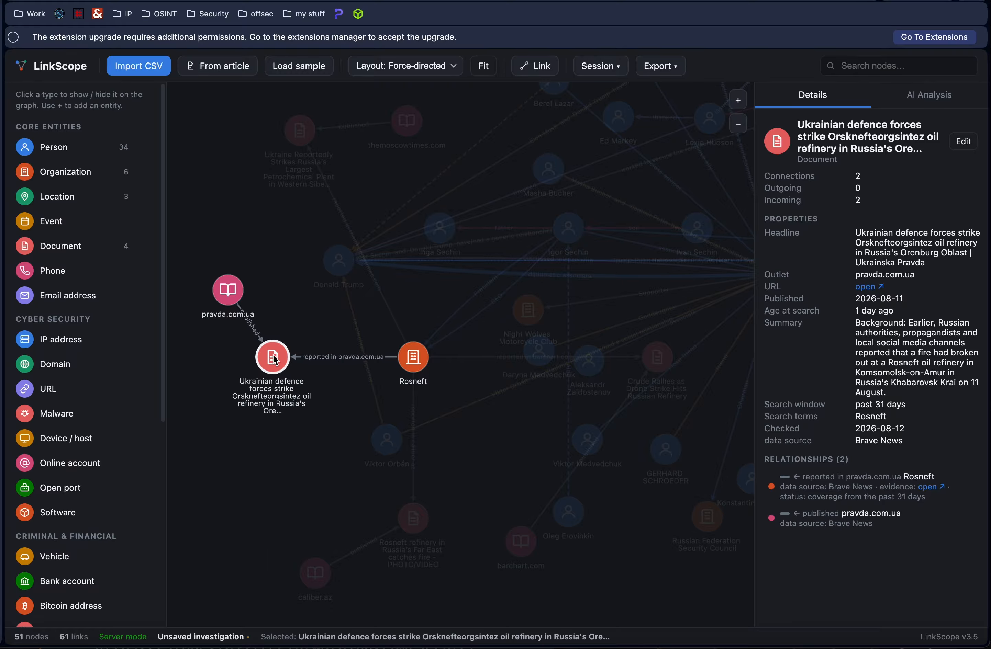
pyautogui.rightClick(274, 360)
pyautogui.click(228, 464)
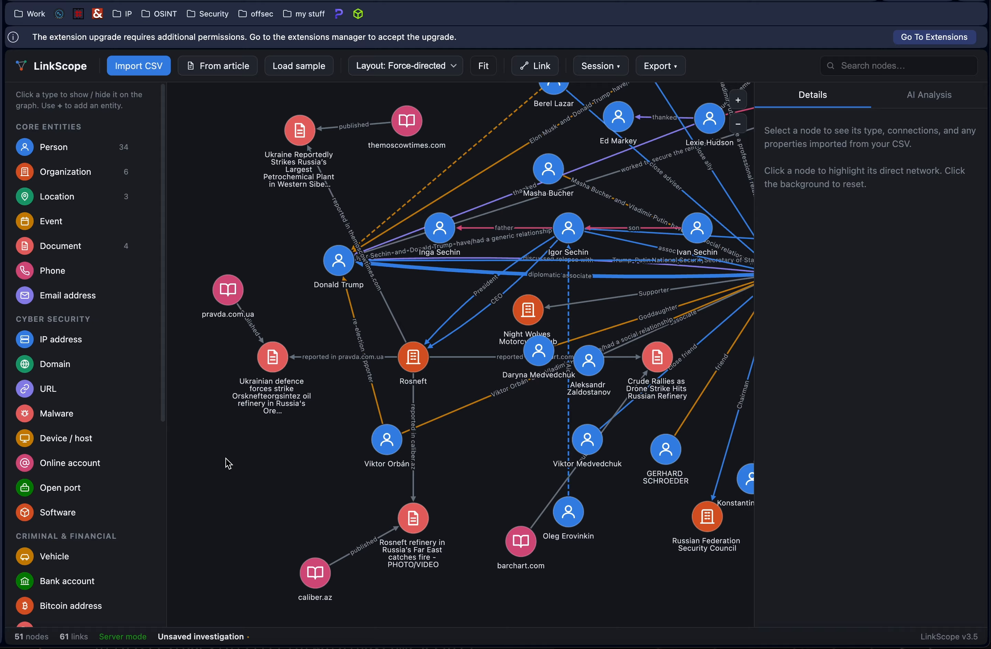
# Step: Fetch the Orsknefteorgsintez refinery article's web page and have it read for entities, merging into the current graph
pyautogui.click(273, 365)
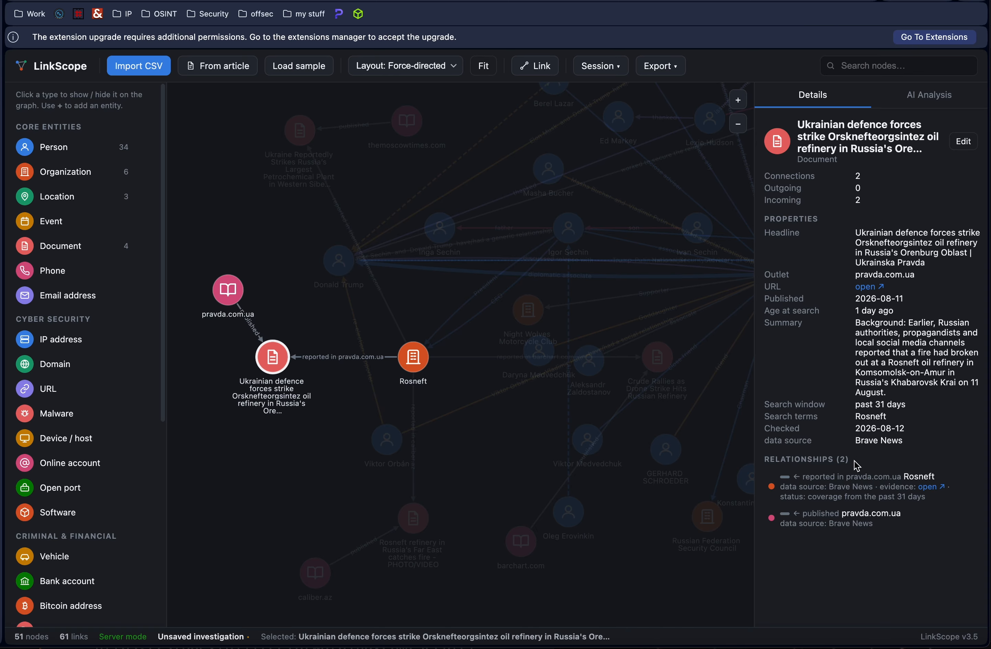
pyautogui.rightClick(274, 361)
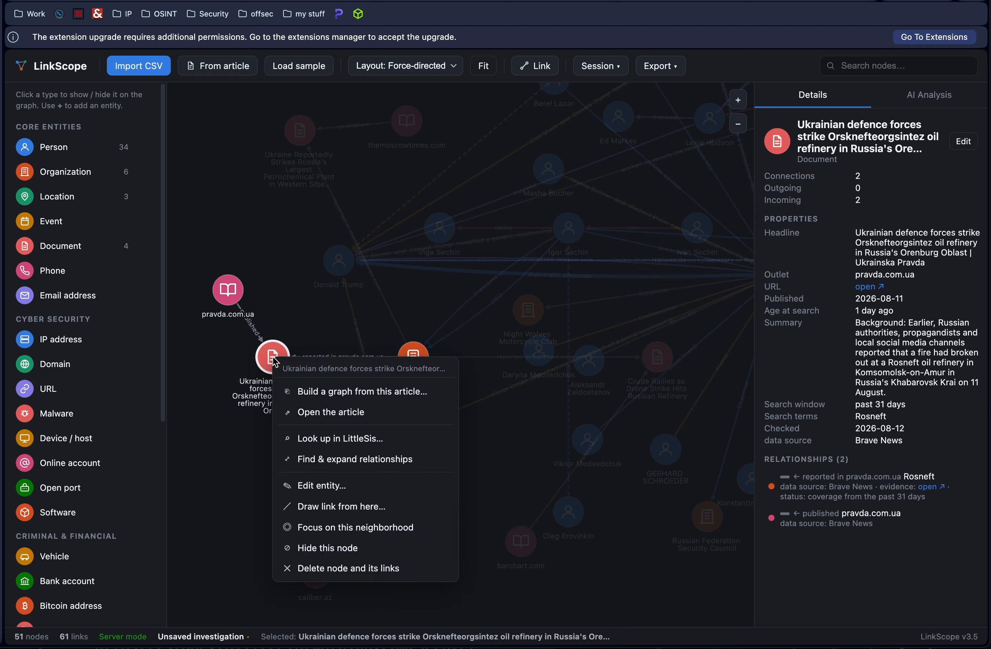
pyautogui.click(318, 393)
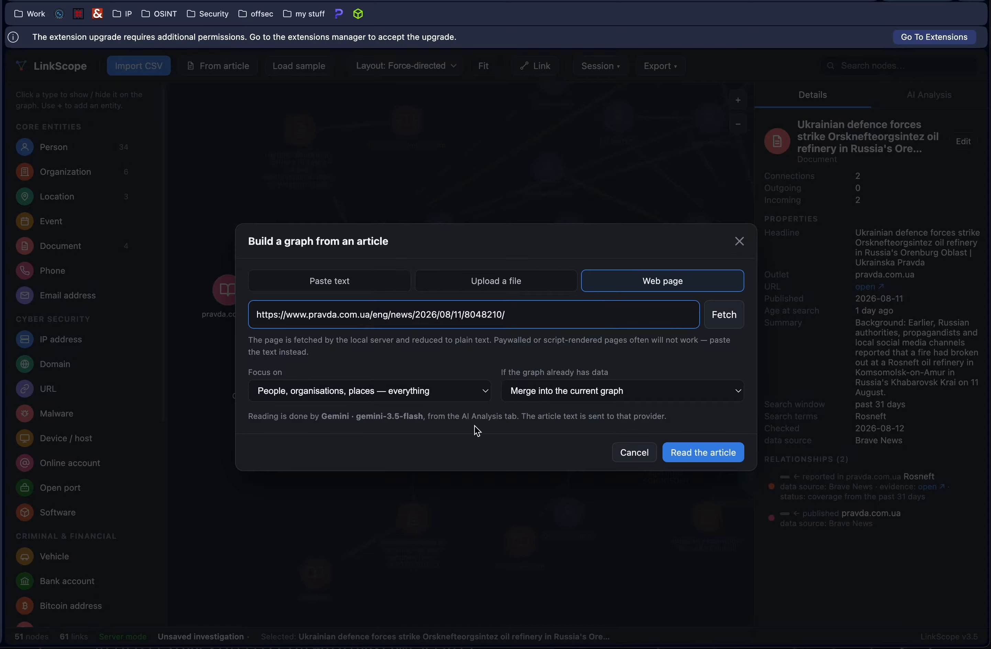
pyautogui.click(687, 455)
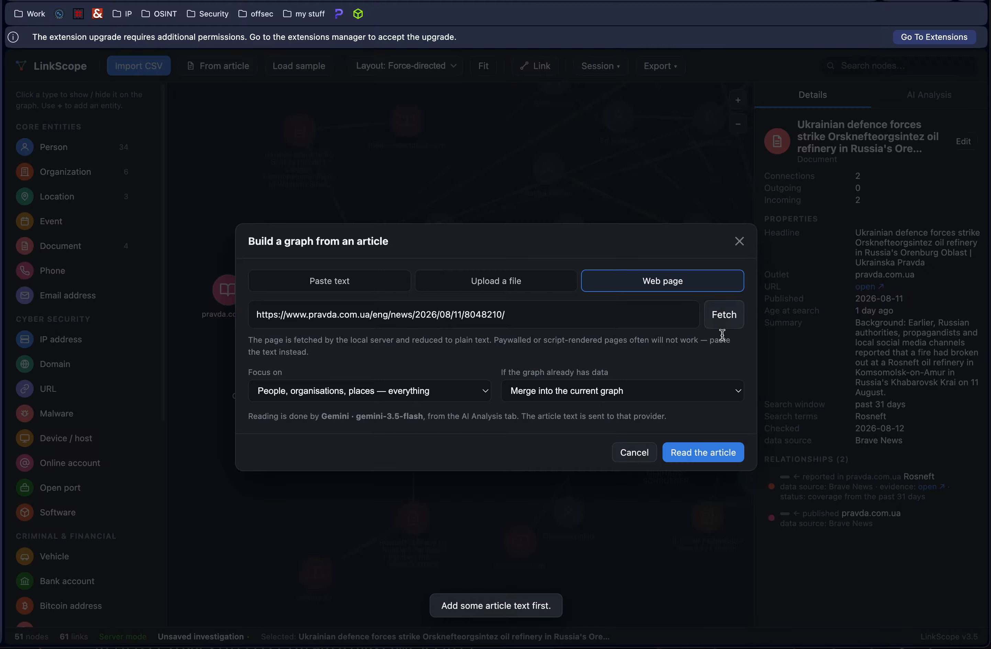
pyautogui.click(722, 321)
pyautogui.click(705, 477)
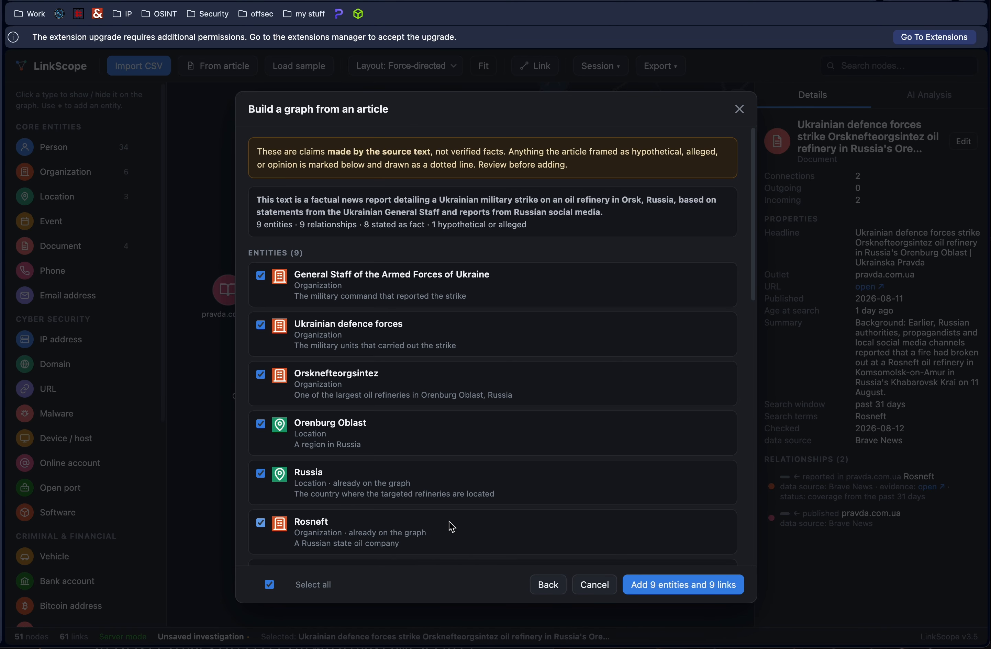
# Step: Review the entities and relationships extracted from the article and add all 9 entities and 9 links to the graph
pyautogui.scroll(-3, 318, 458)
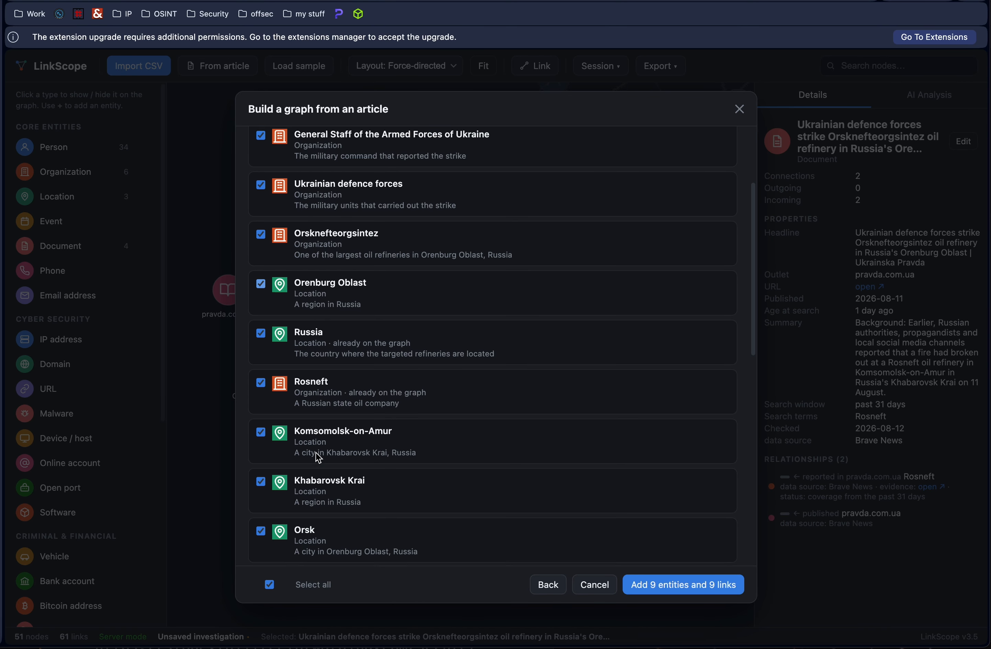
pyautogui.scroll(-3, 318, 457)
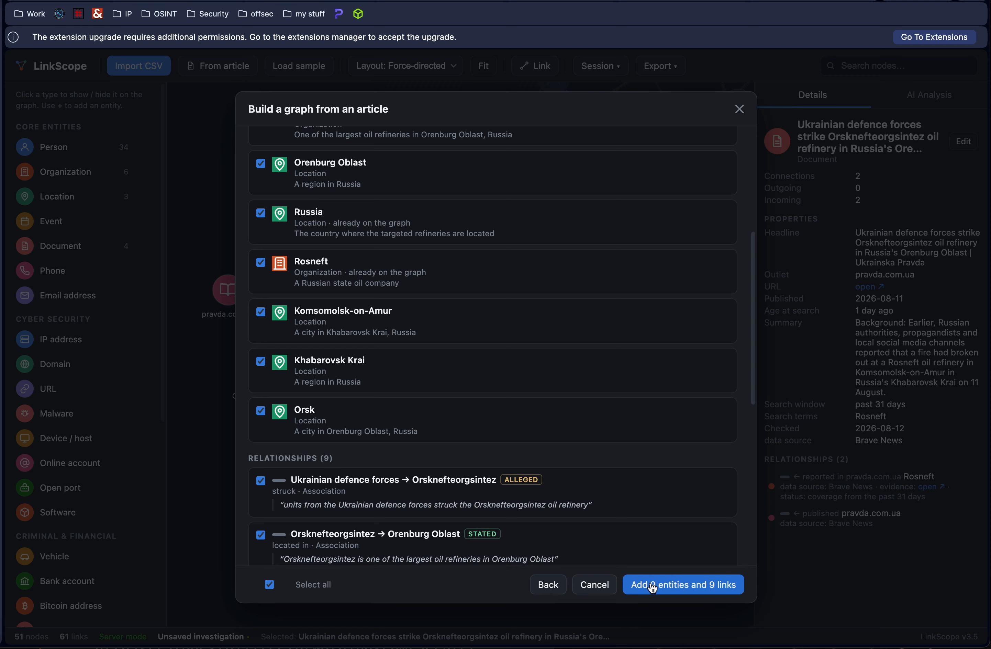
pyautogui.scroll(-8, 586, 453)
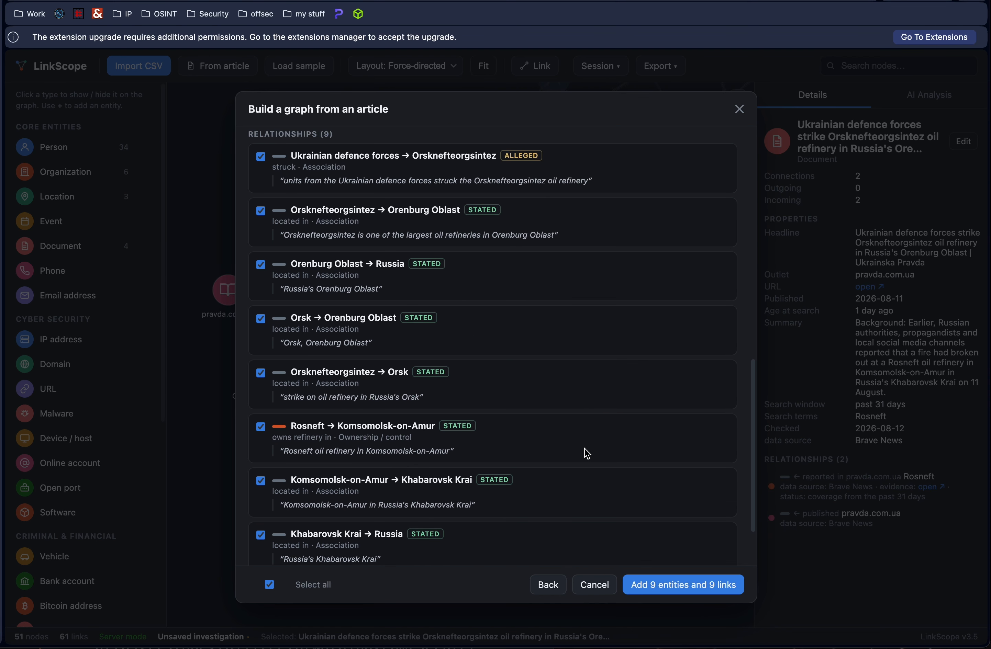
pyautogui.click(660, 594)
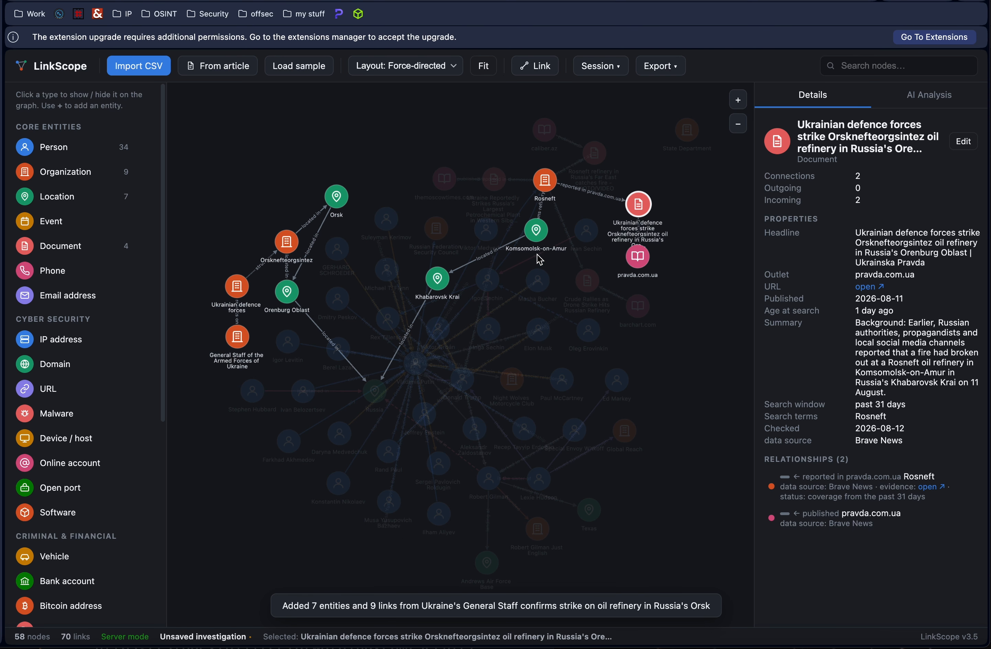
# Step: Line up the Komsomolsk-on-Amur, Rosneft, refinery article and pravda.com.ua nodes above the cluster, with Khabarovsk Krai below Komsomolsk-on-Amur
pyautogui.moveTo(539, 232); pyautogui.dragTo(373, 145)
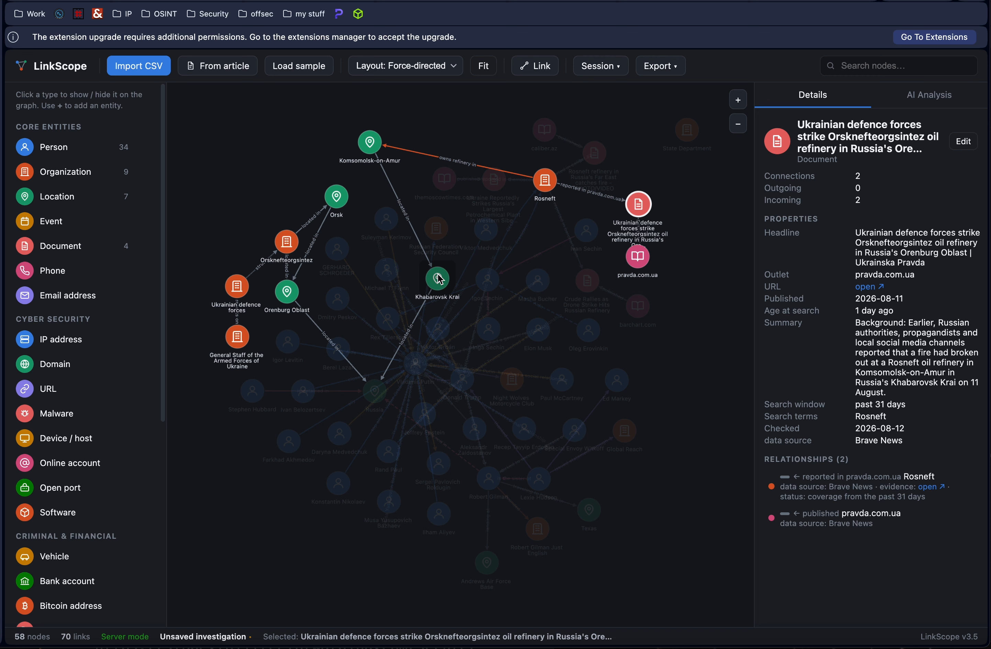
pyautogui.moveTo(439, 278); pyautogui.dragTo(372, 251)
pyautogui.moveTo(547, 181); pyautogui.dragTo(428, 131)
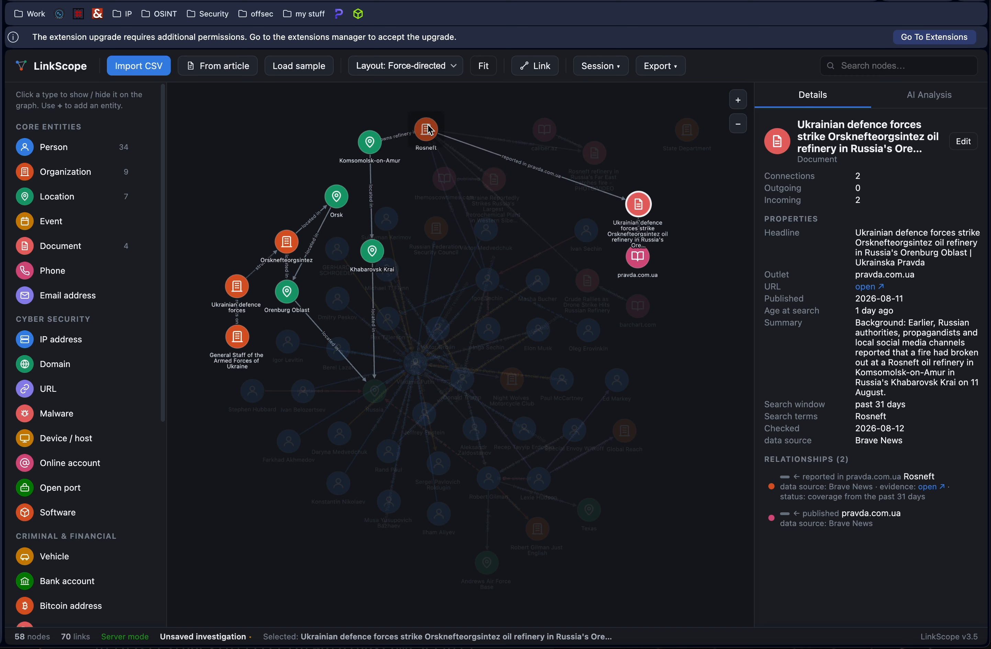
pyautogui.moveTo(640, 206); pyautogui.dragTo(482, 121)
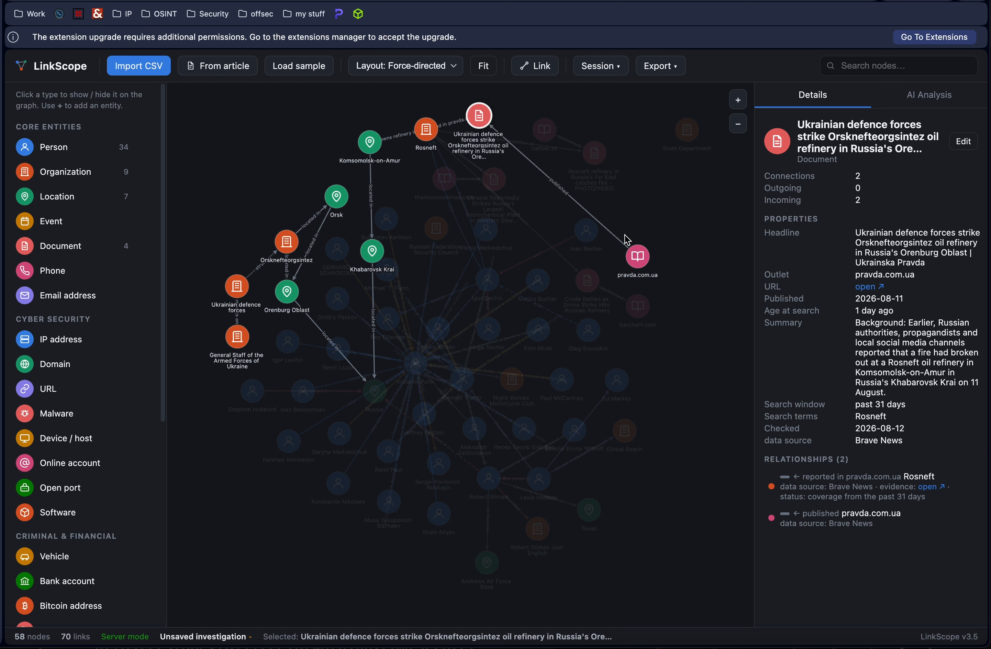
pyautogui.moveTo(638, 258); pyautogui.dragTo(523, 113)
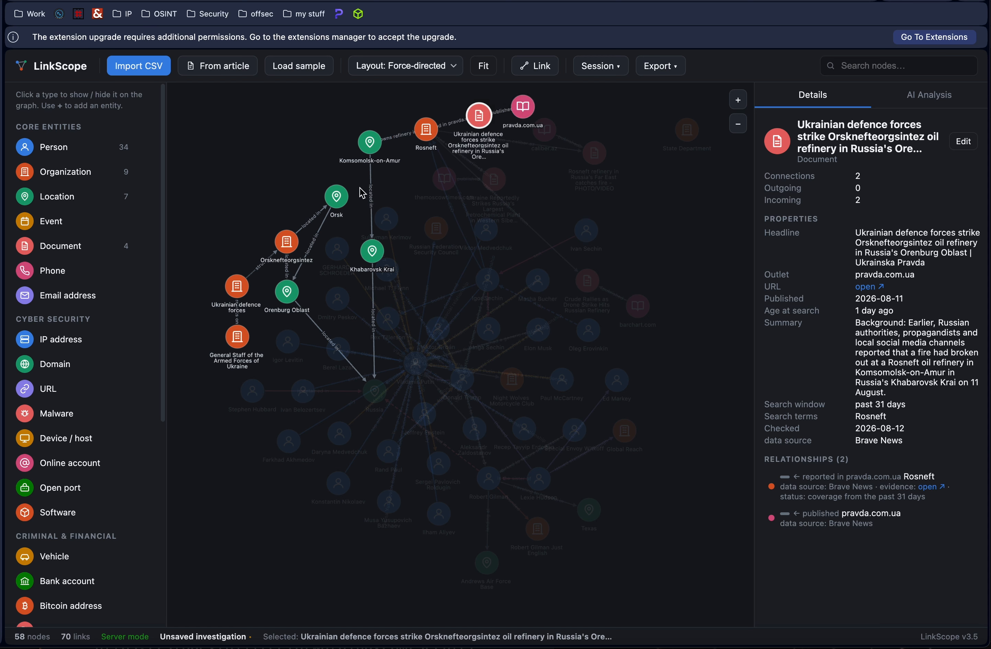
# Step: Spread the Orsk, Orsknefteorgsintez, Ukrainian defence forces and General Staff of the Armed Forces of Ukraine nodes outward from the cluster
pyautogui.moveTo(336, 196); pyautogui.dragTo(290, 153)
pyautogui.moveTo(286, 254); pyautogui.dragTo(222, 208)
pyautogui.moveTo(235, 287); pyautogui.dragTo(204, 284)
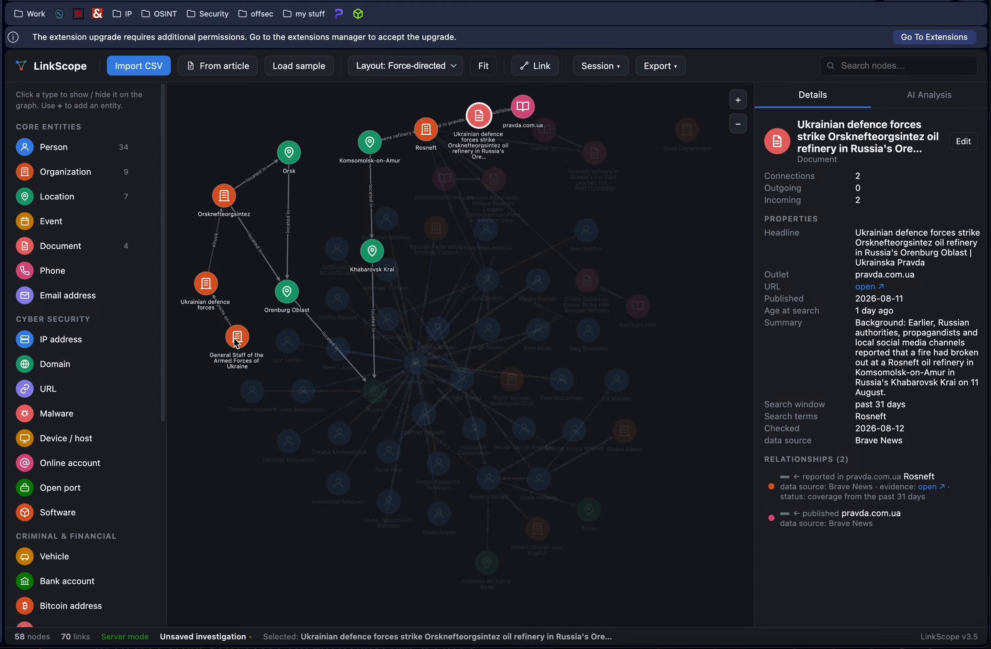
pyautogui.moveTo(236, 343); pyautogui.dragTo(201, 412)
pyautogui.scroll(5, 195, 346)
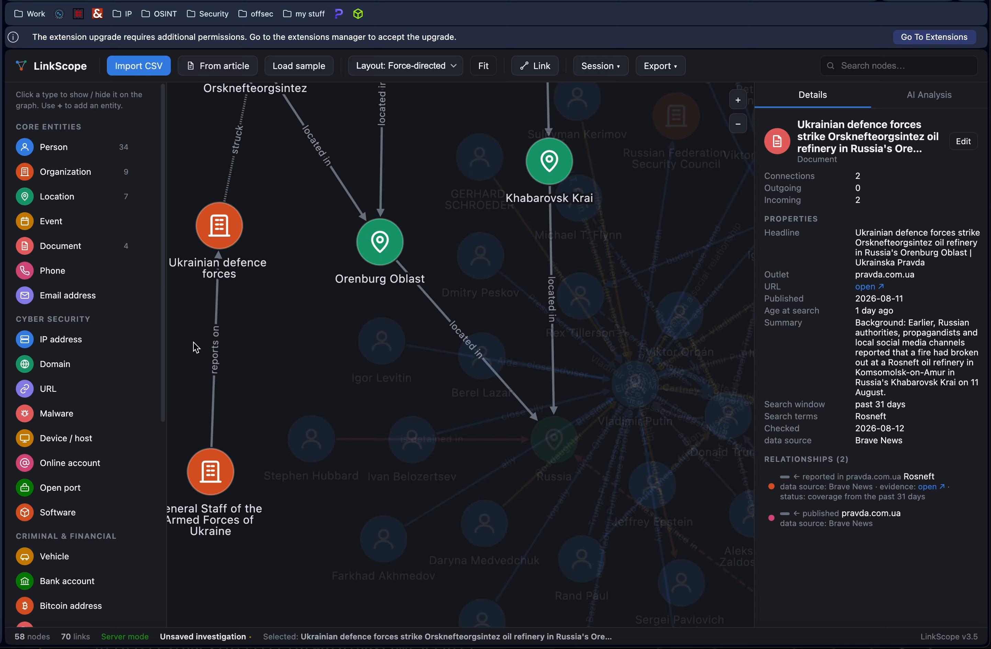
pyautogui.moveTo(218, 468); pyautogui.dragTo(239, 436)
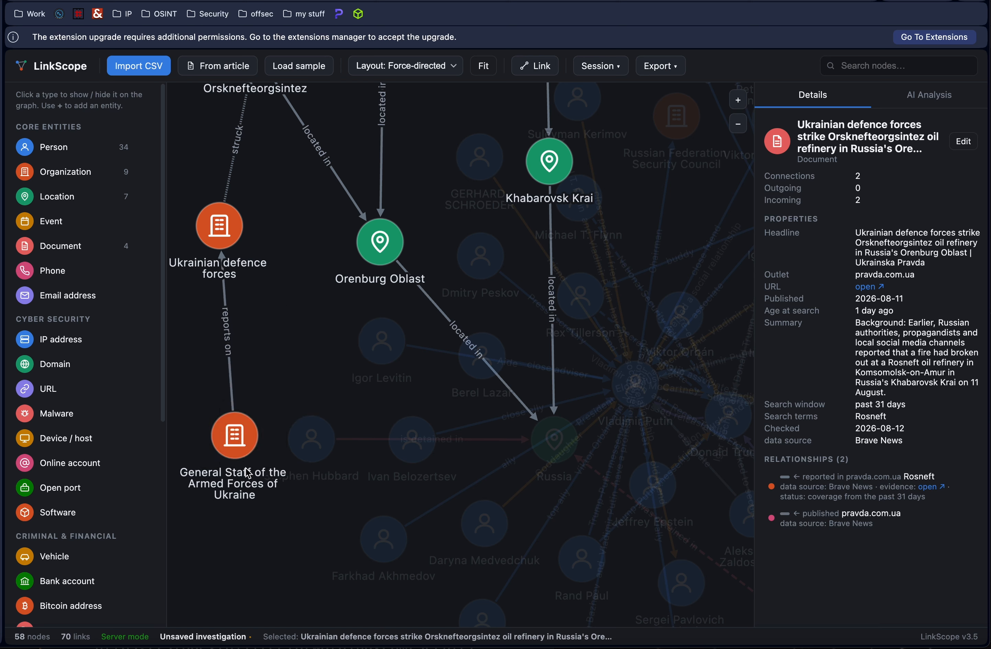
# Step: Examine the details and connections of the General Staff of the Armed Forces of Ukraine, Orsknefteorgsintez and Orsk nodes
pyautogui.click(239, 433)
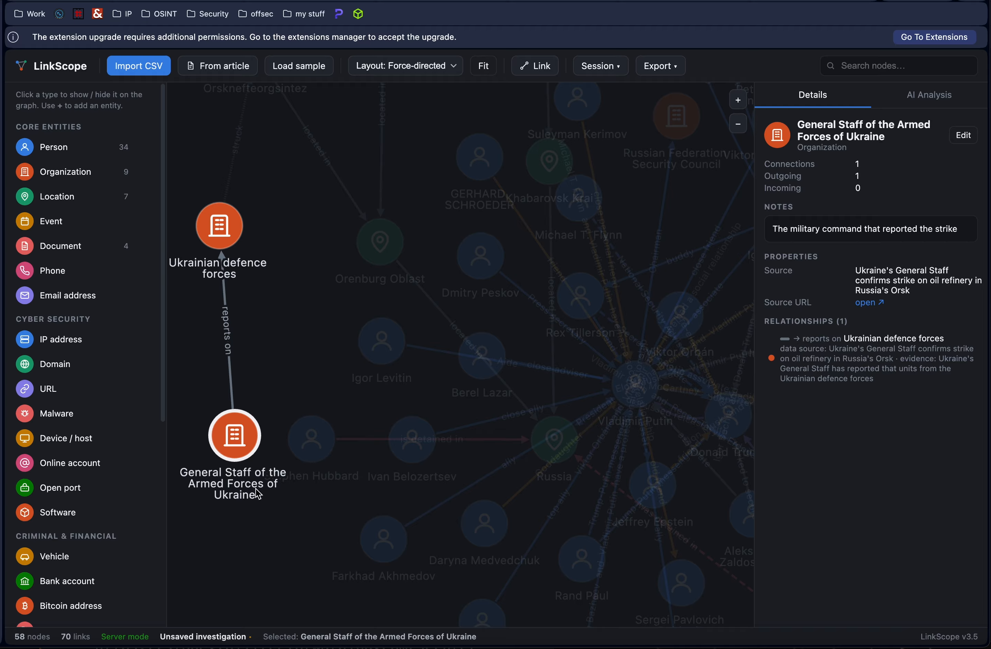
pyautogui.click(259, 202)
pyautogui.moveTo(272, 186); pyautogui.dragTo(288, 329)
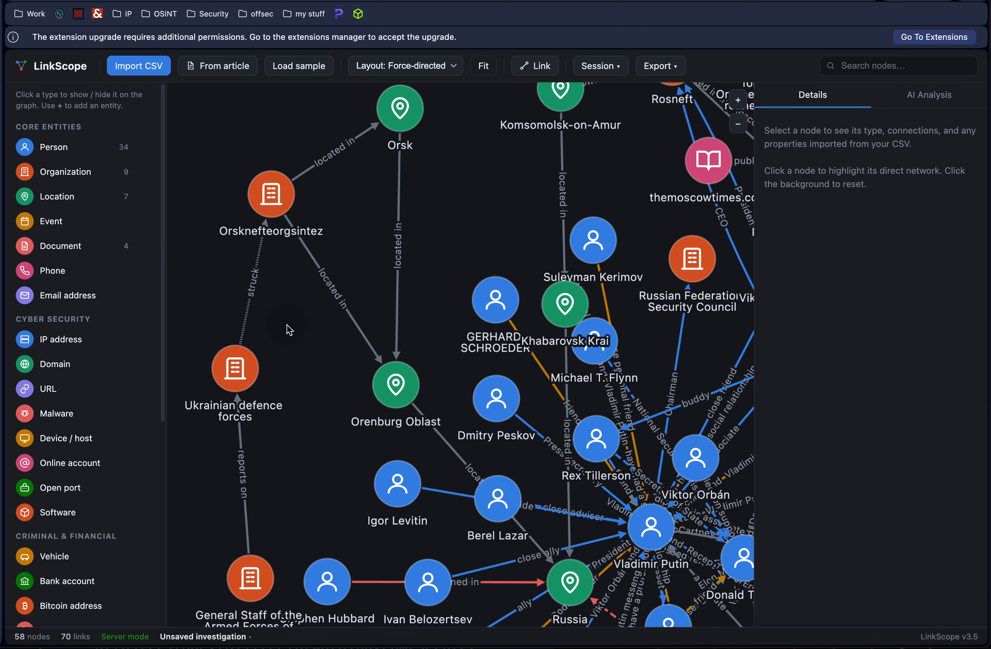
pyautogui.click(275, 210)
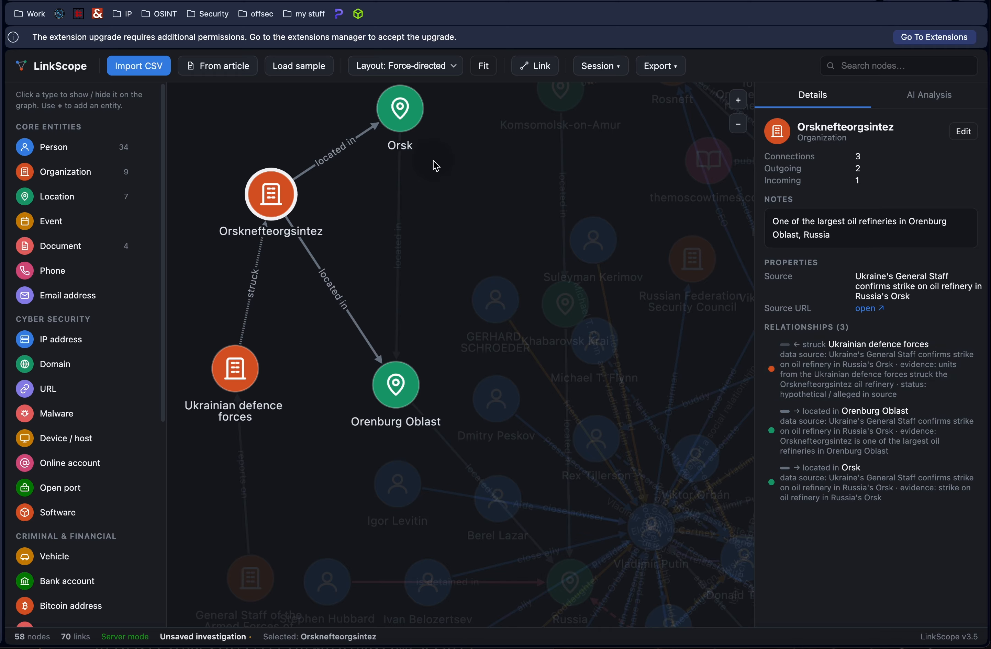
pyautogui.moveTo(435, 166); pyautogui.dragTo(400, 230)
pyautogui.click(371, 190)
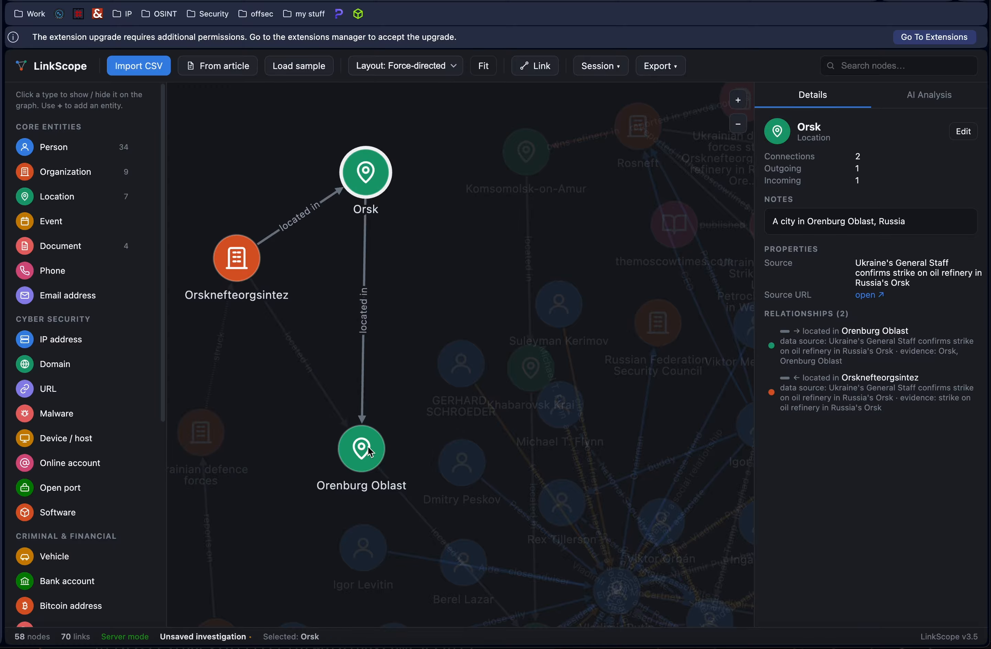
# Step: Move the Orenburg Oblast node up beside Orsk, level with Orsknefteorgsintez, and clear the node selection
pyautogui.moveTo(369, 452); pyautogui.dragTo(423, 251)
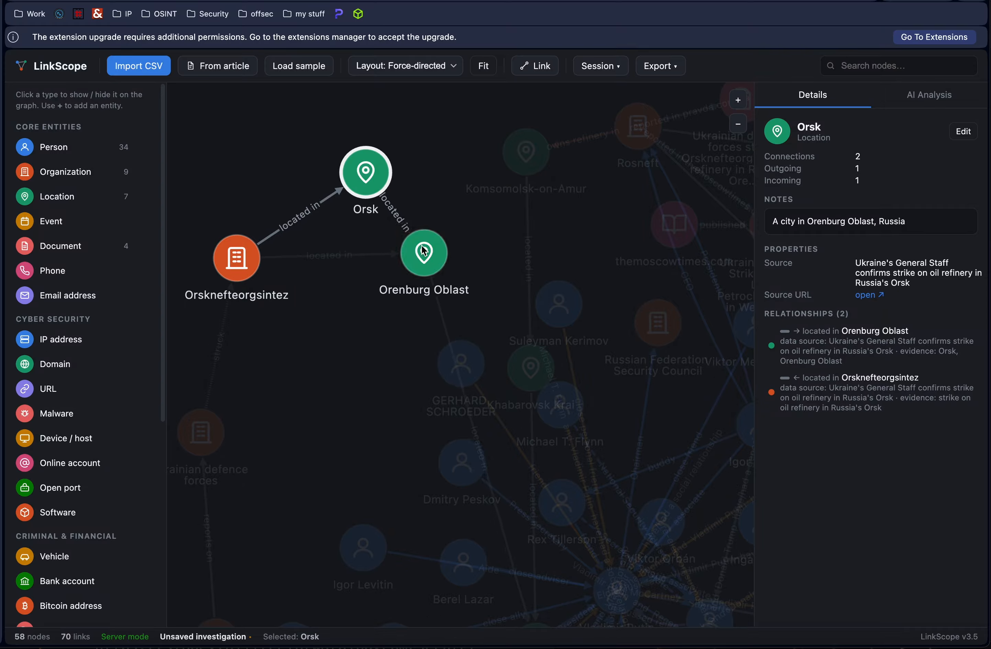
pyautogui.rightClick(379, 179)
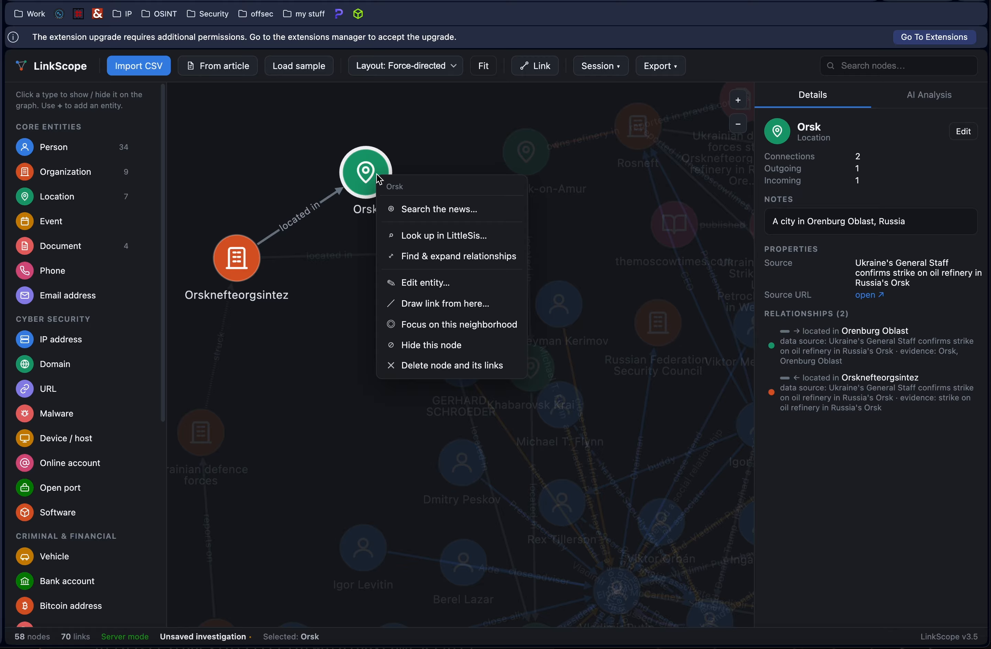
pyautogui.click(312, 385)
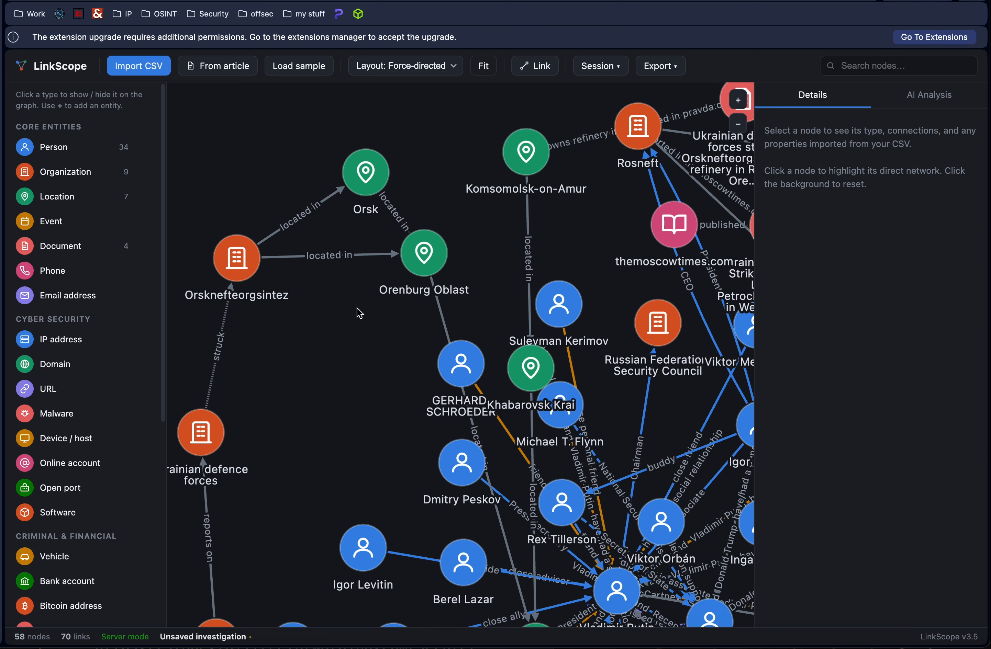
# Step: Move the Gerhard Schroeder node outward from the cluster, away from the link between Orenburg Oblast and Russia, and clear the selection
pyautogui.scroll(-3, 357, 313)
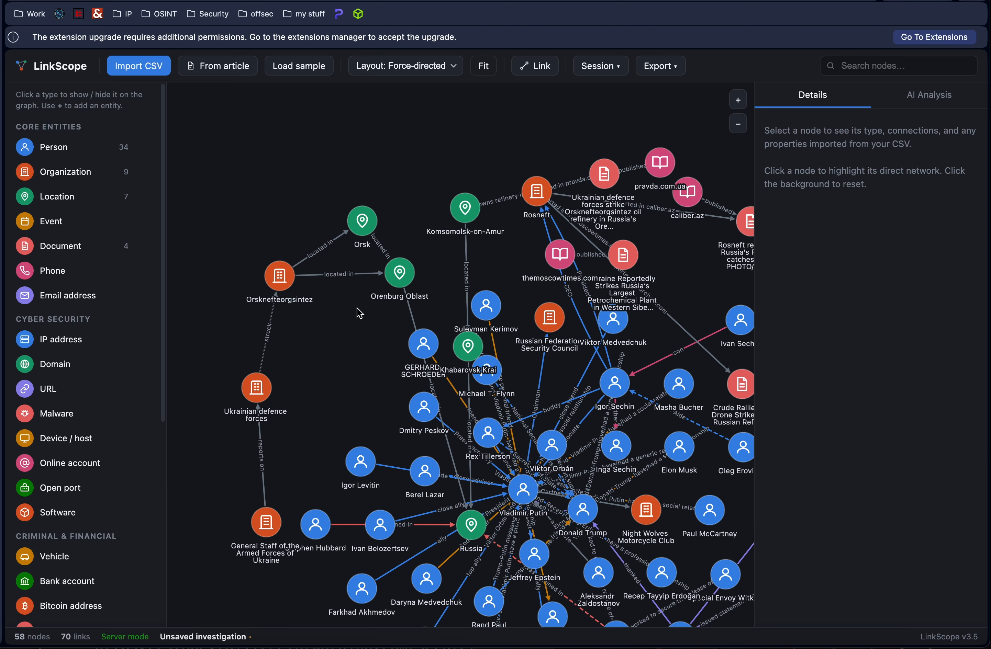
pyautogui.click(424, 351)
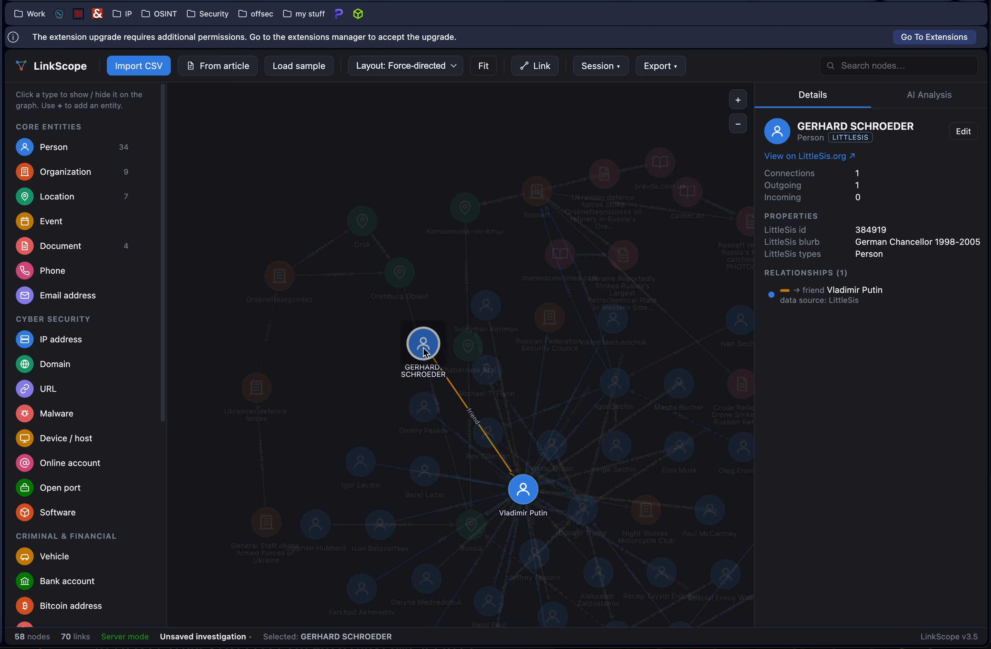
pyautogui.moveTo(424, 352); pyautogui.dragTo(291, 295)
pyautogui.click(392, 368)
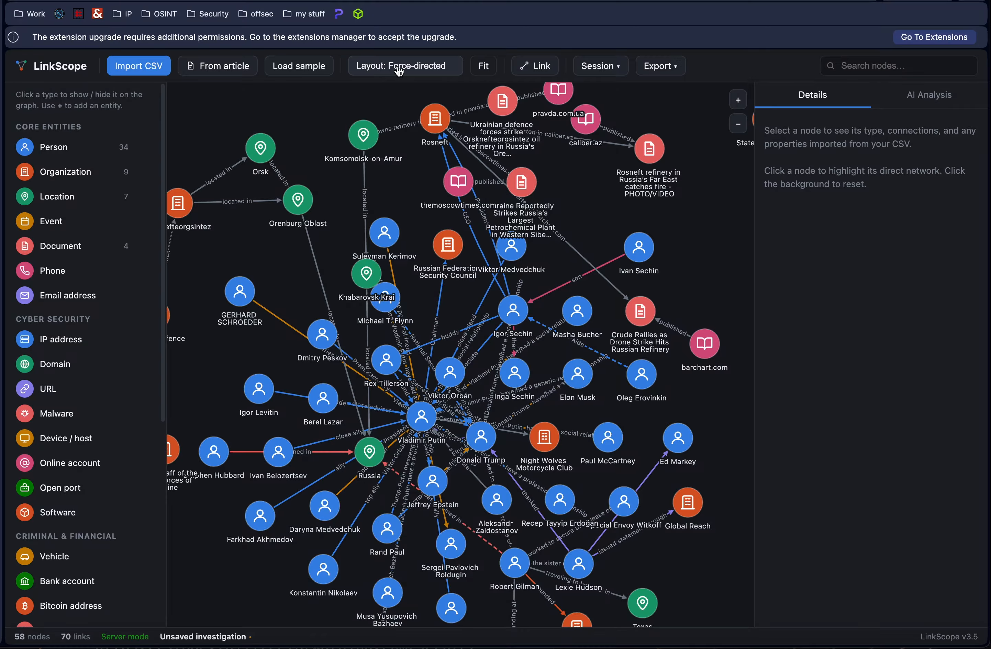
# Step: Try the Hierarchy and Radial layouts on the whole graph
pyautogui.click(423, 74)
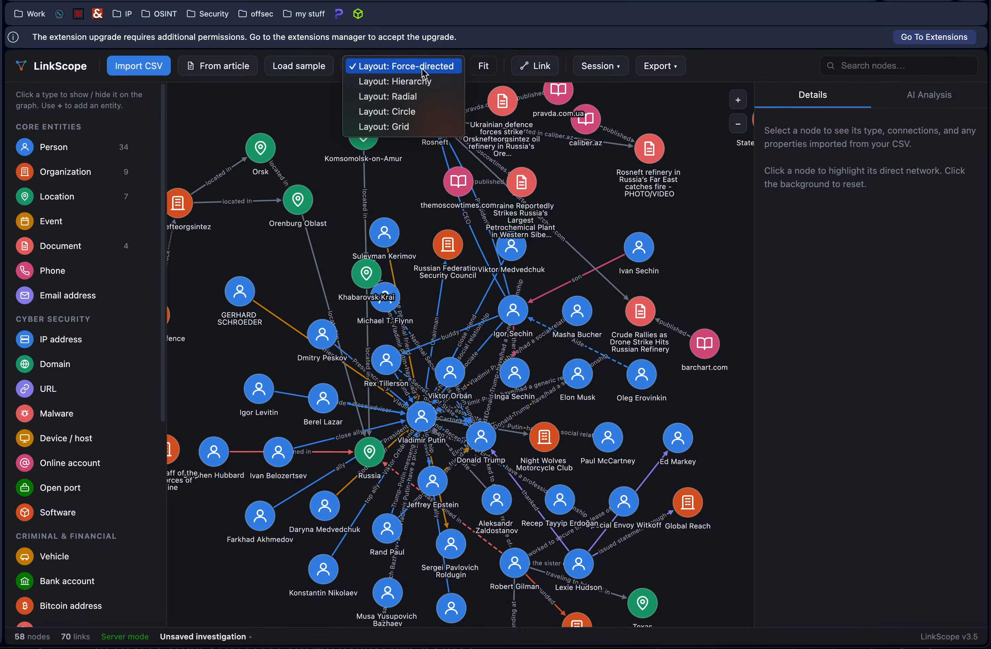
pyautogui.click(434, 84)
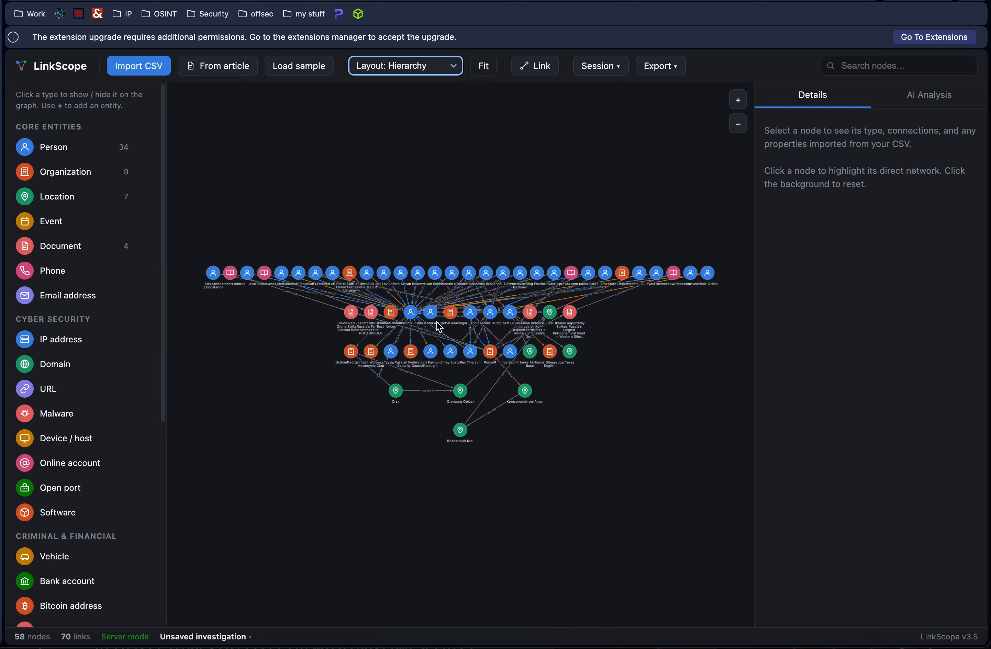
pyautogui.scroll(3, 436, 385)
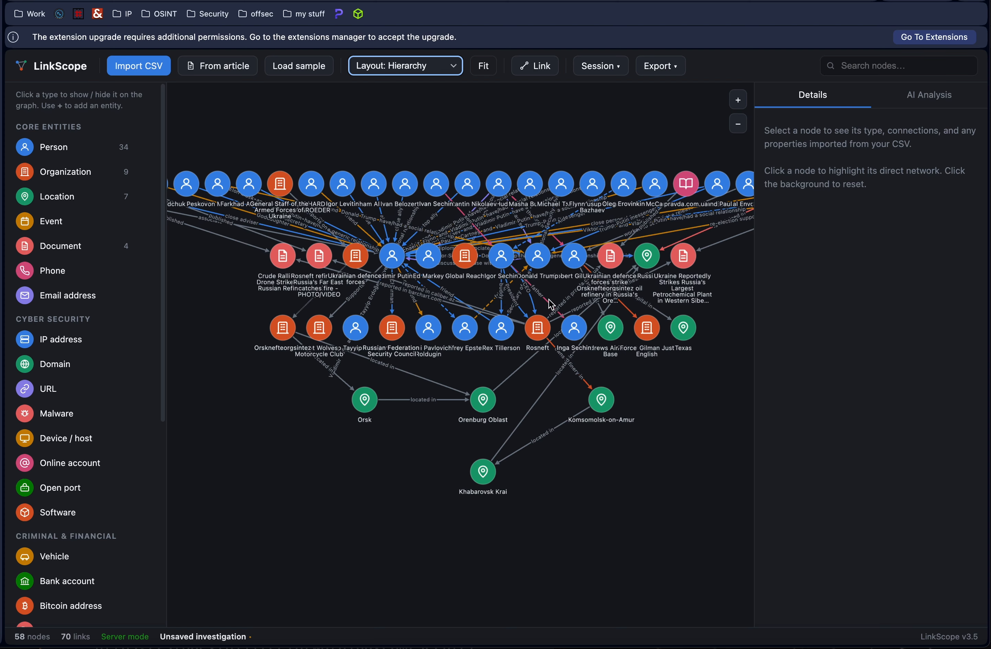
pyautogui.click(389, 70)
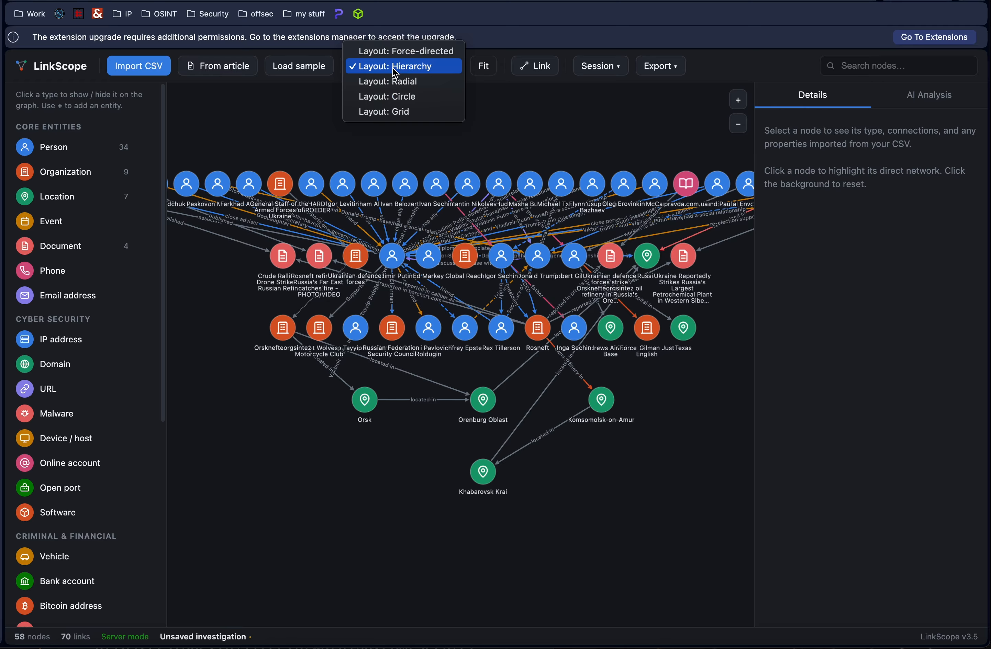
pyautogui.click(407, 82)
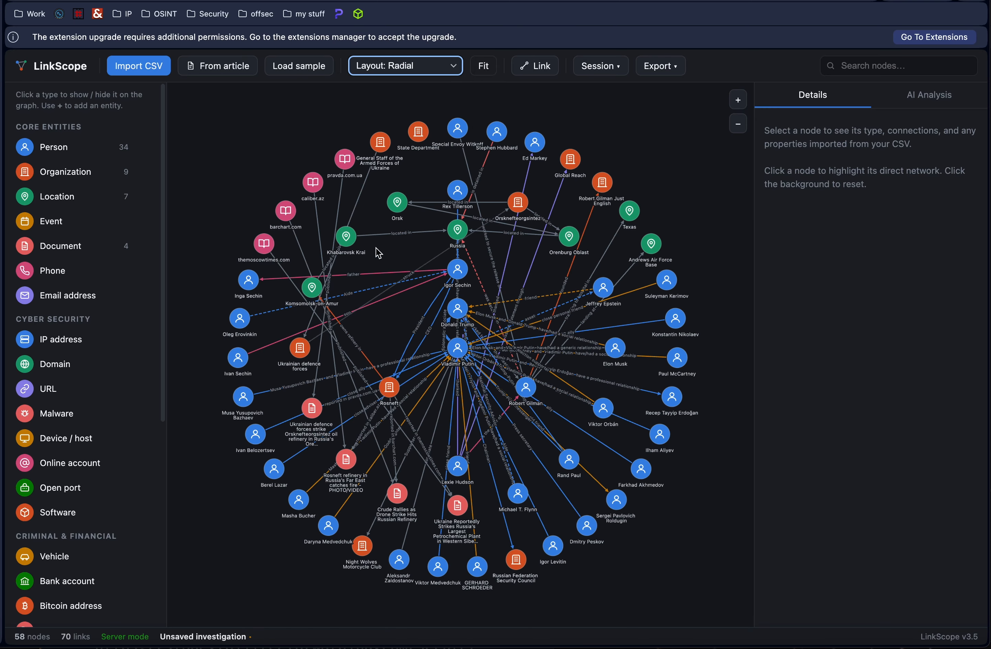
# Step: Try the Circle and Grid layouts on the whole graph
pyautogui.click(401, 72)
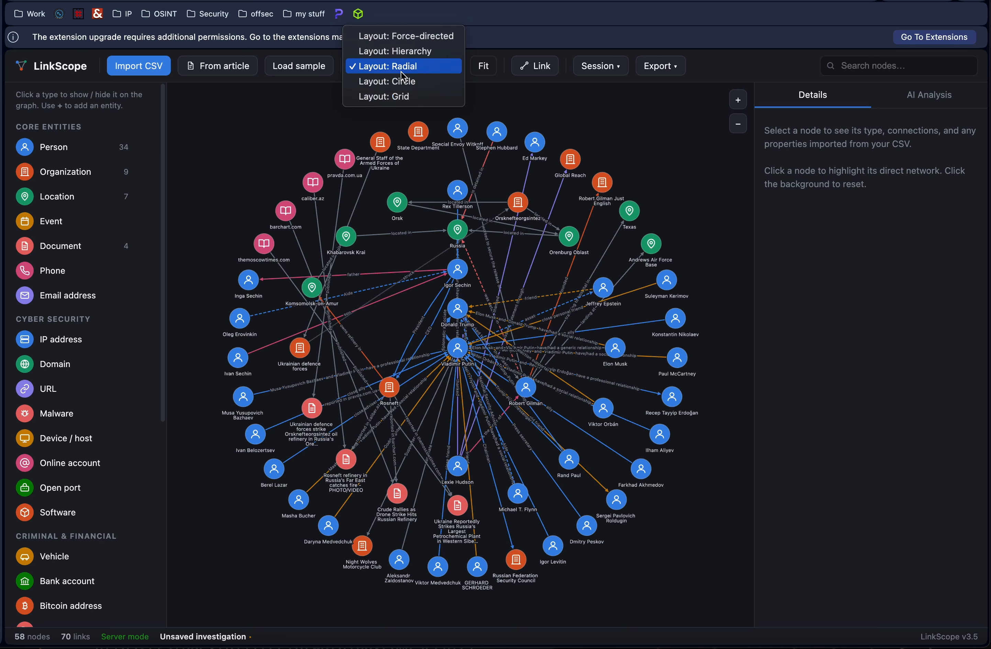
pyautogui.click(417, 82)
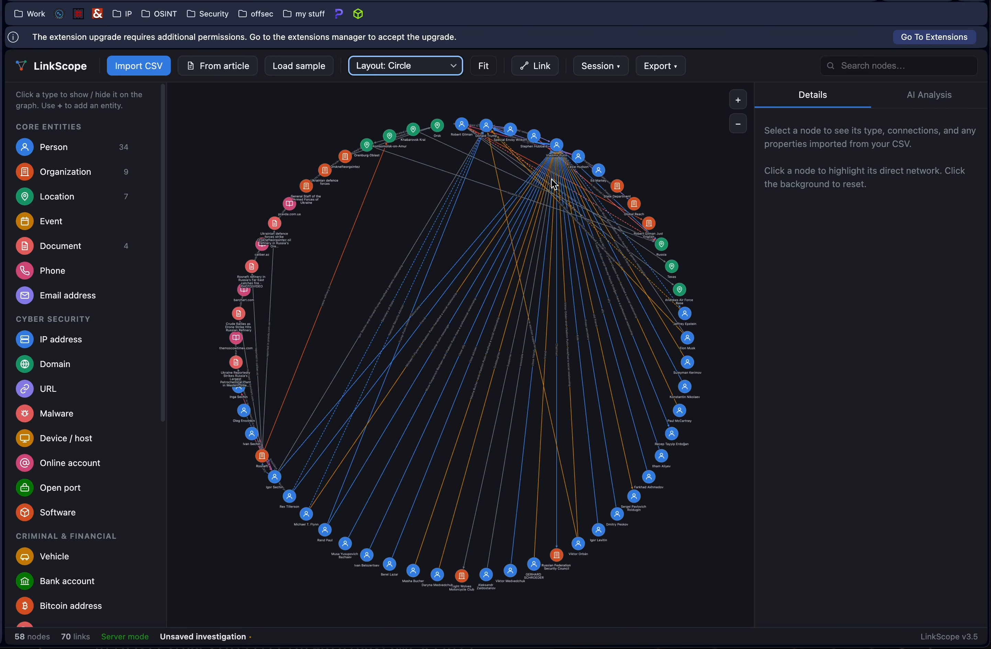
pyautogui.click(415, 73)
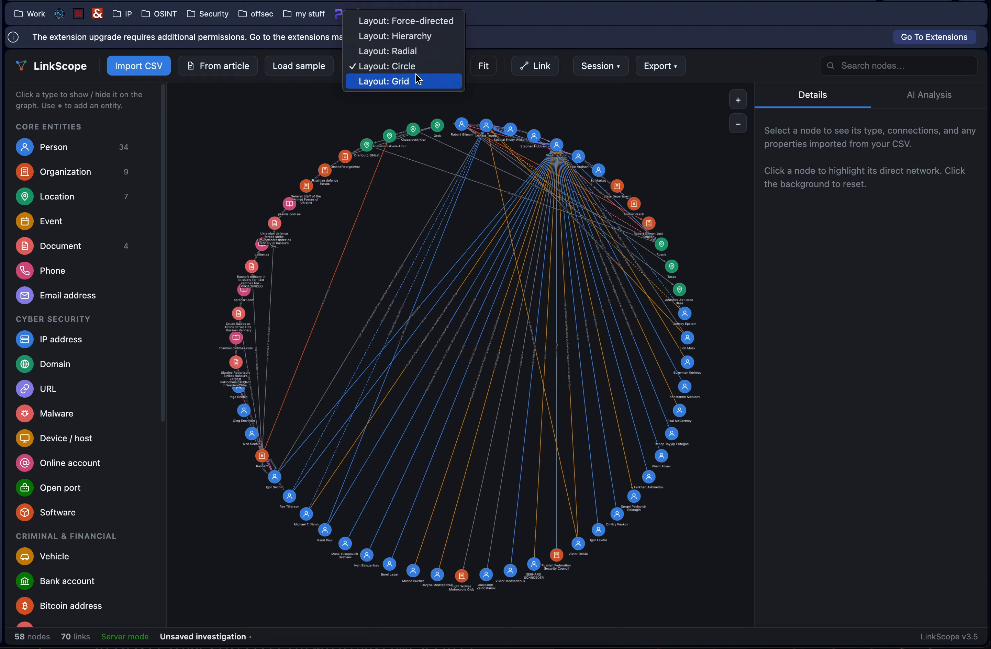
pyautogui.click(416, 76)
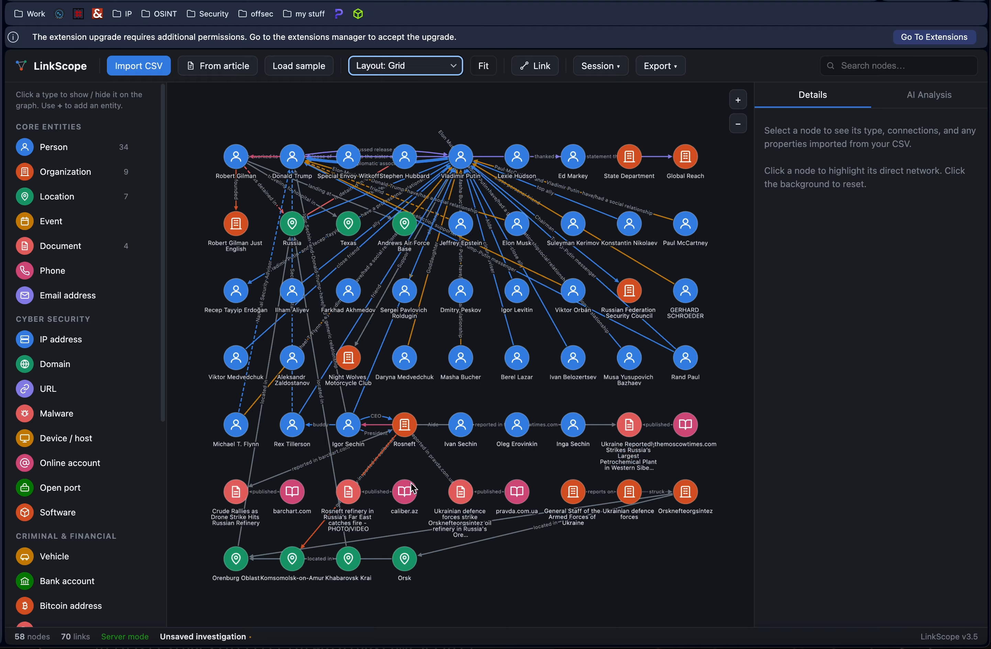
# Step: Rearrange the graph with the Force-directed layout and fit all of its nodes in the view
pyautogui.click(429, 75)
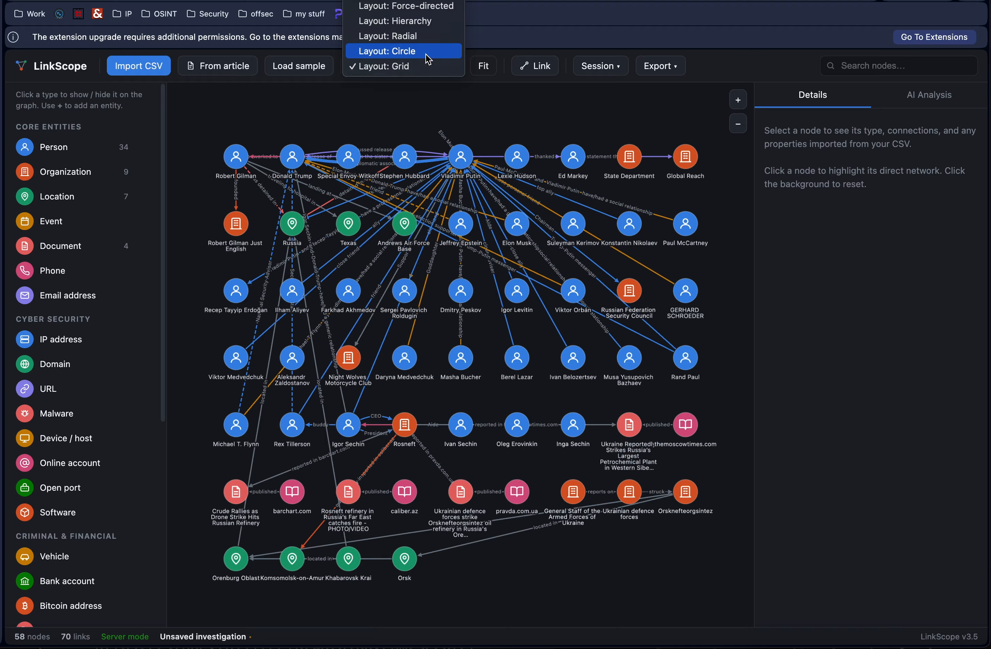
pyautogui.click(428, 11)
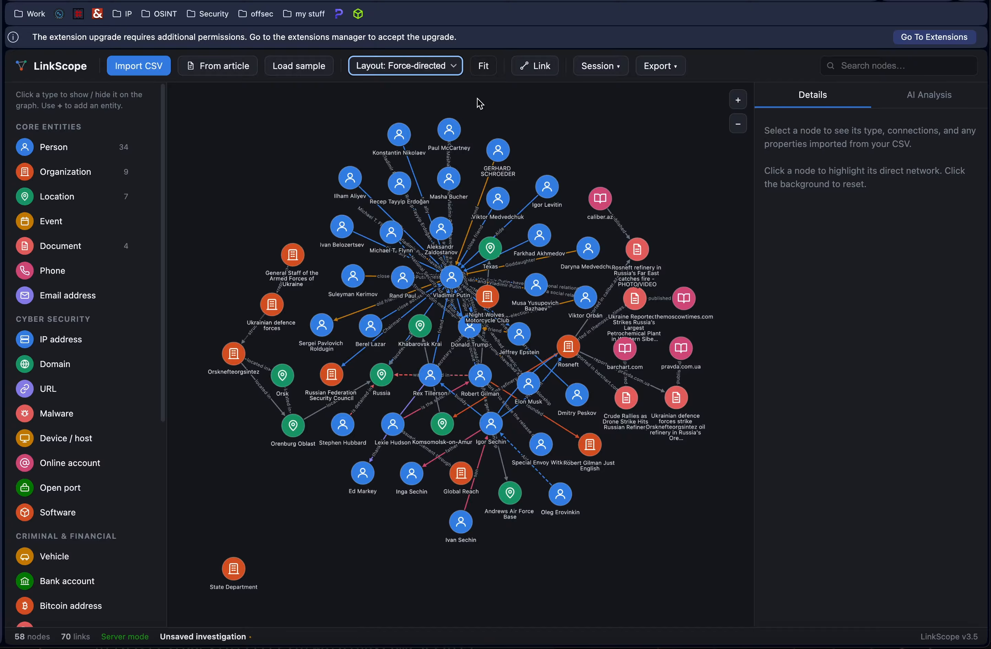
pyautogui.click(484, 66)
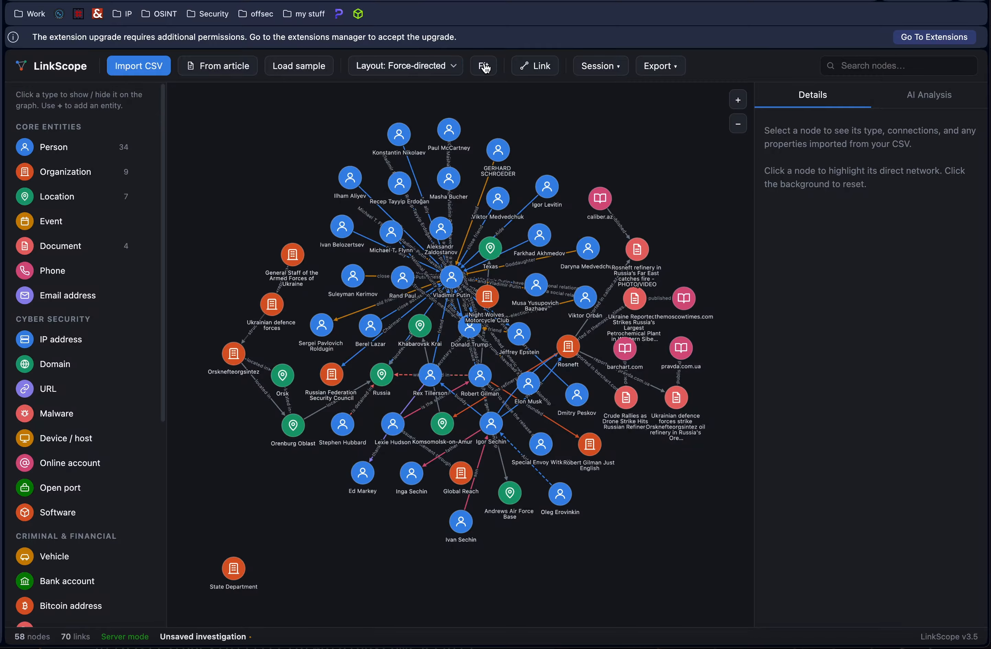
pyautogui.scroll(5, 451, 336)
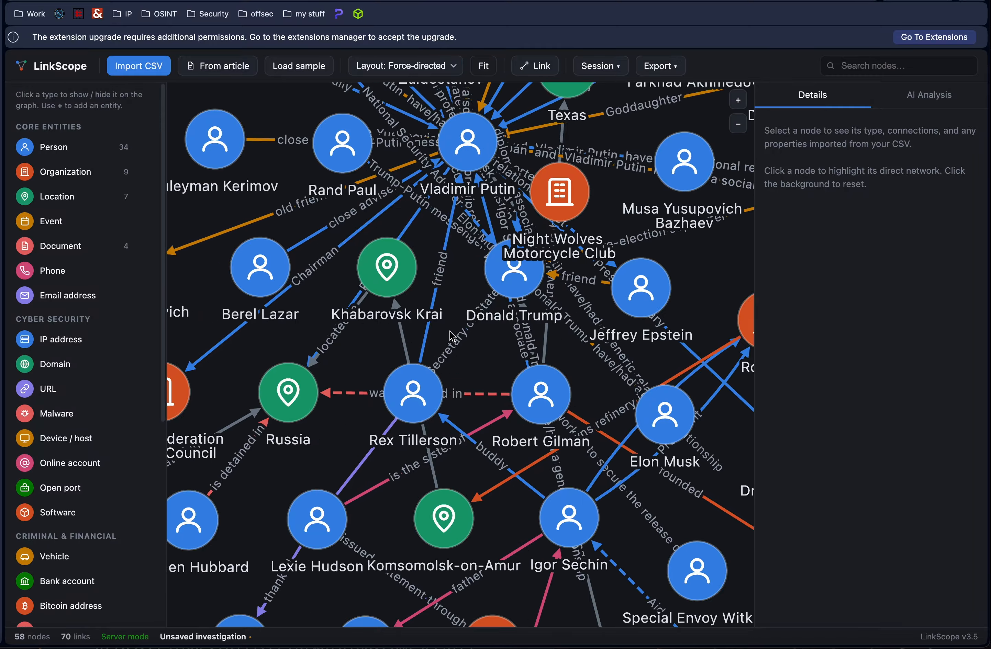
pyautogui.click(485, 67)
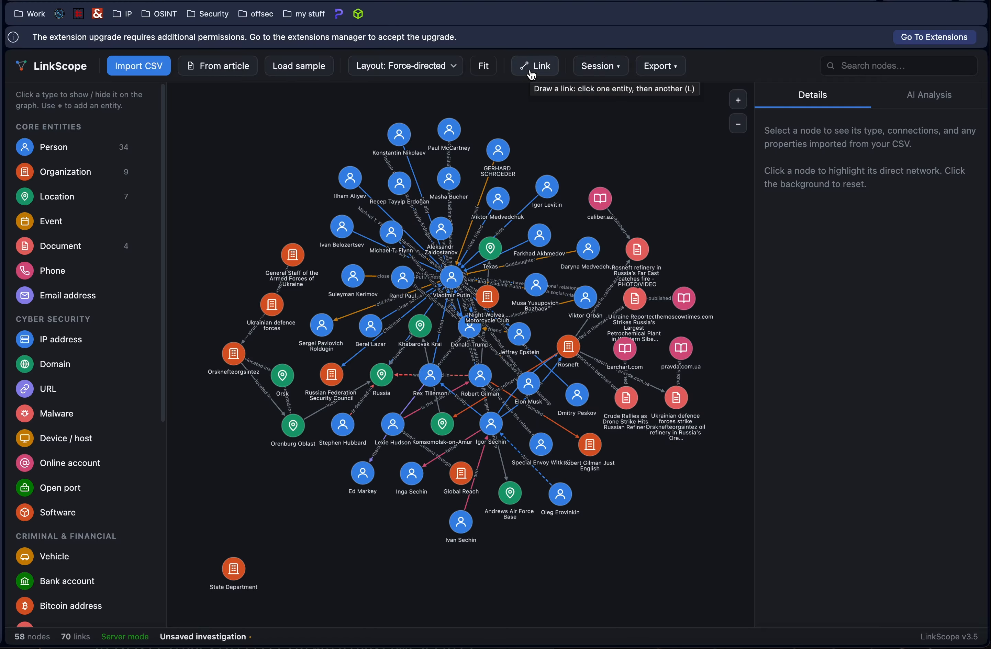
# Step: Move the Paul McCartney and Konstantin Nikolaev nodes outward from the cluster and draw a link from McCartney to Nikolaev
pyautogui.moveTo(444, 137); pyautogui.dragTo(252, 158)
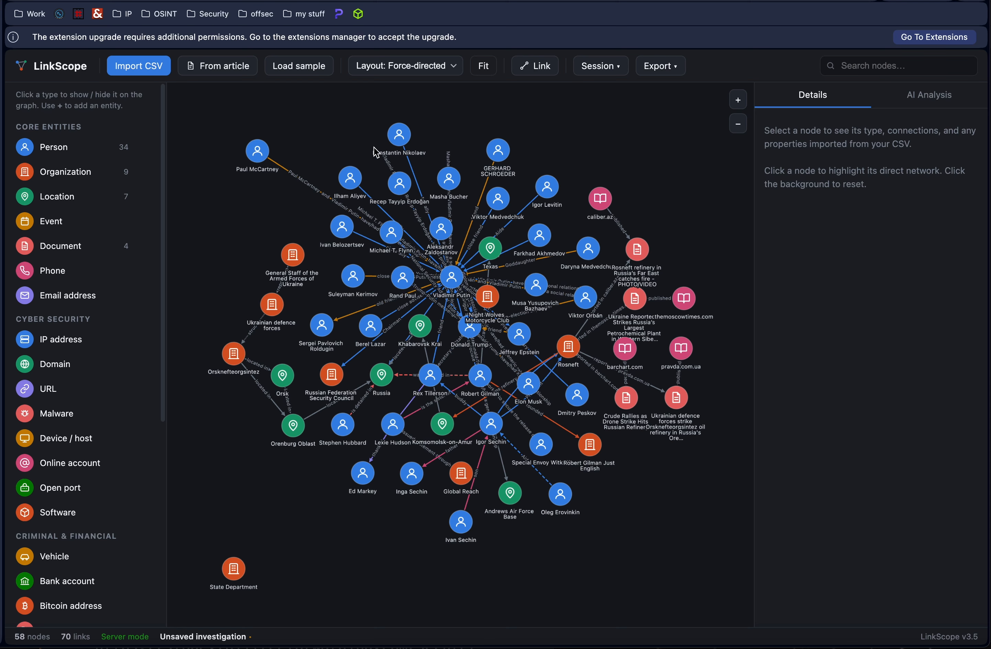
pyautogui.moveTo(399, 139); pyautogui.dragTo(386, 125)
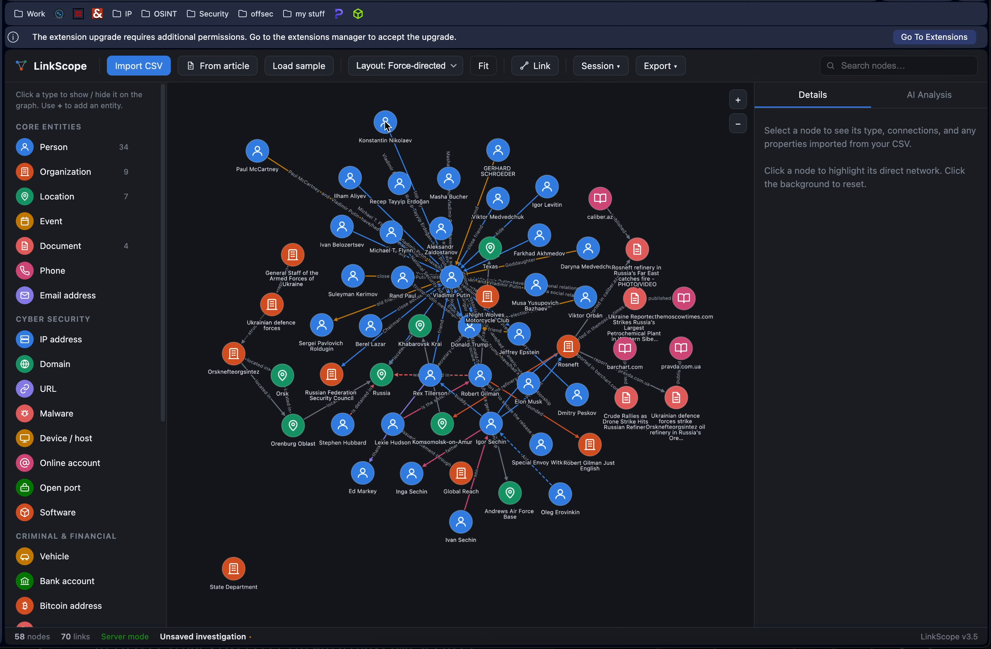
pyautogui.click(536, 66)
pyautogui.click(261, 155)
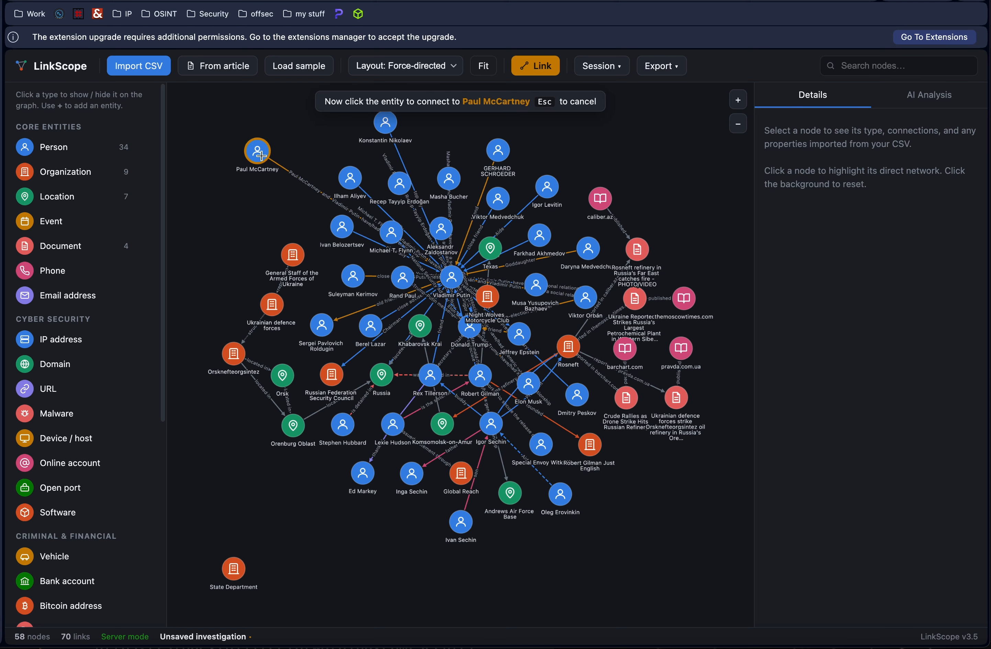
pyautogui.click(385, 121)
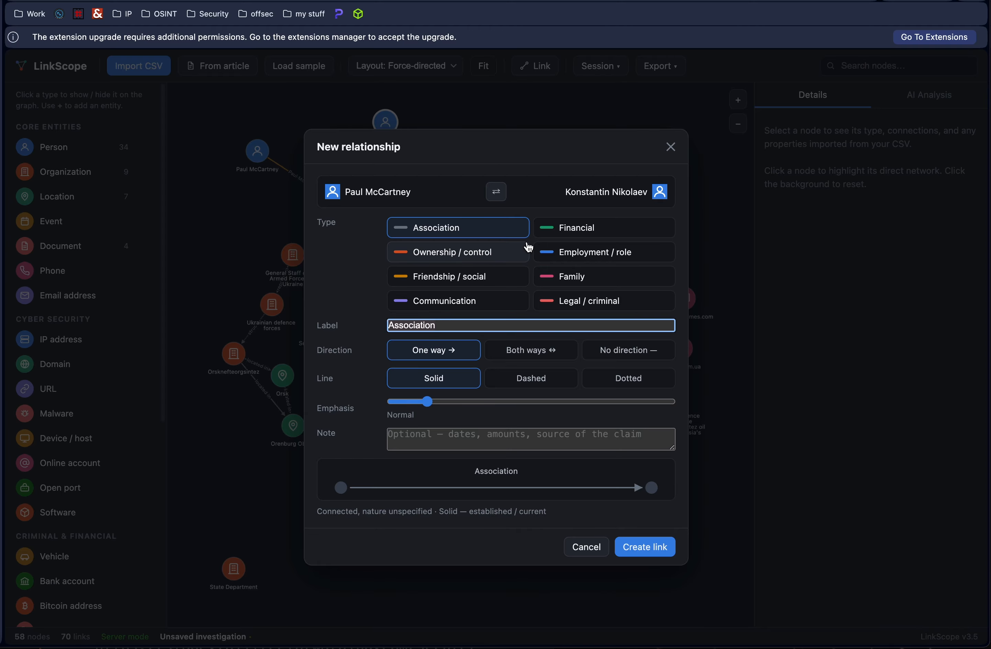
# Step: Create the relationship as Financial with bold, significant emphasis and the note "just a test"
pyautogui.click(571, 231)
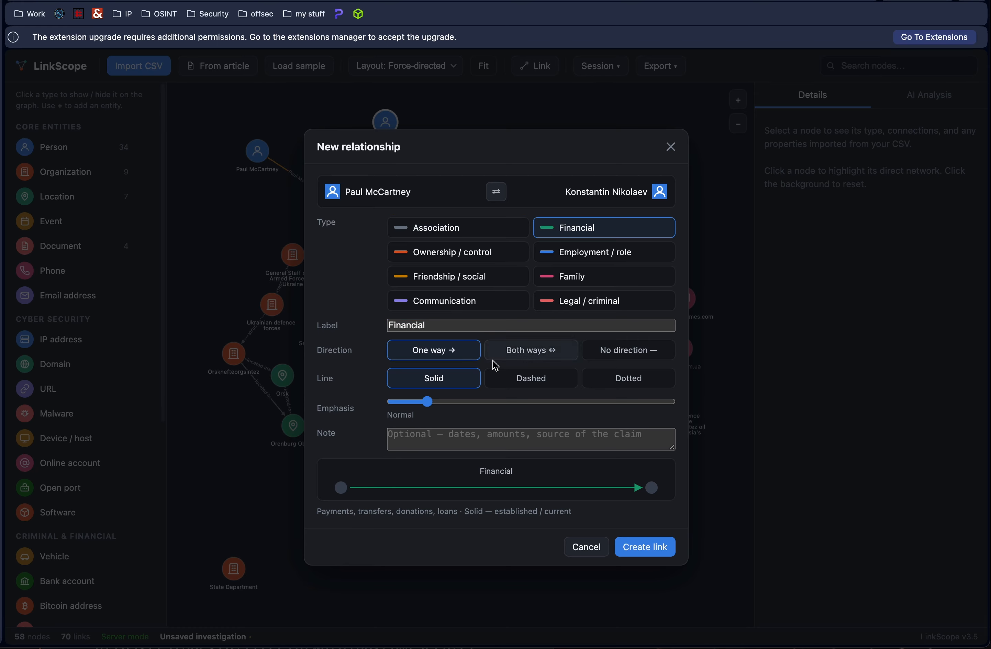
pyautogui.click(530, 402)
pyautogui.click(512, 442)
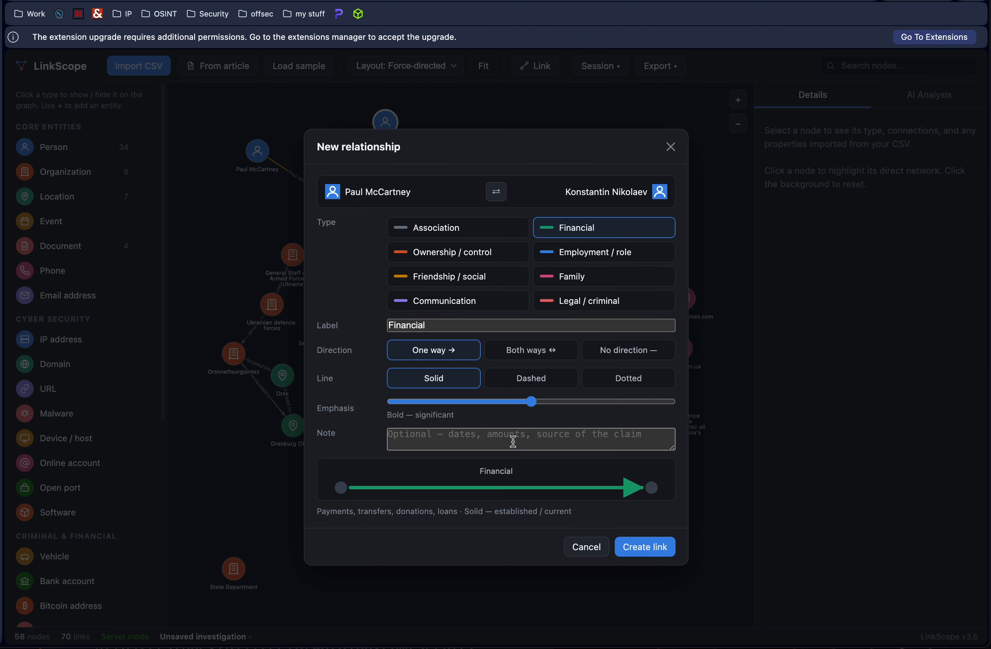
pyautogui.write('just a test')
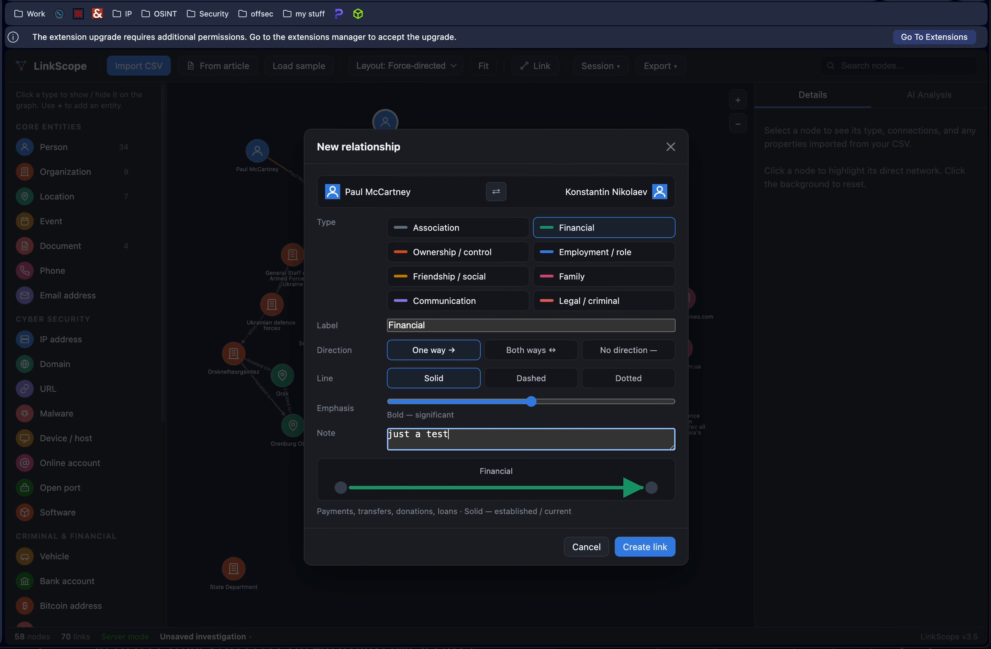
pyautogui.click(640, 544)
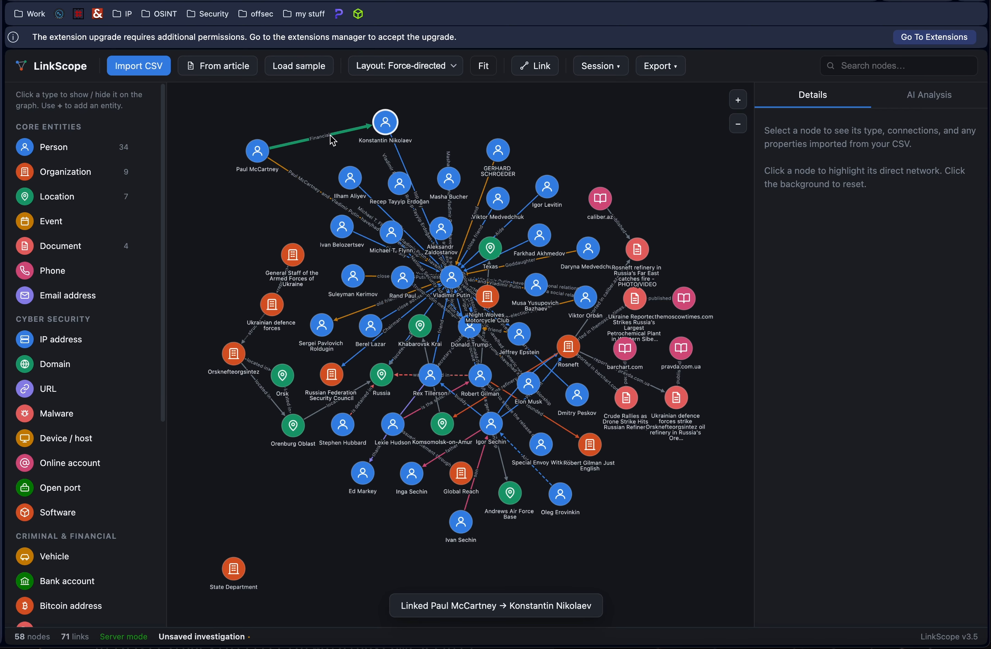
# Step: Examine the actions available for the new Financial link and the relationships of the Konstantin Nikolaev node, and clear the selection
pyautogui.rightClick(331, 137)
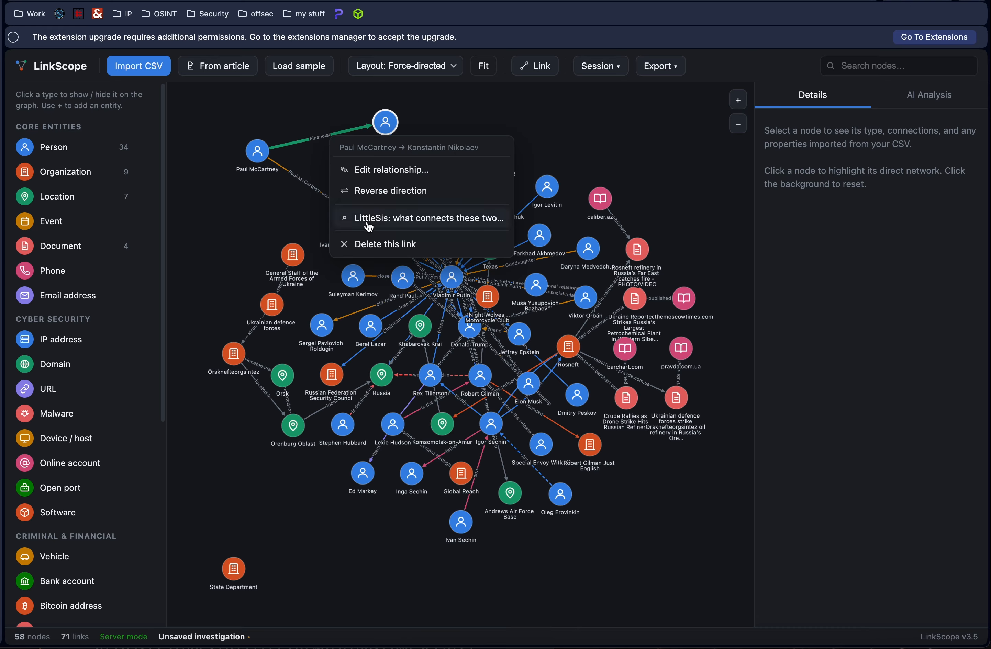
pyautogui.click(263, 216)
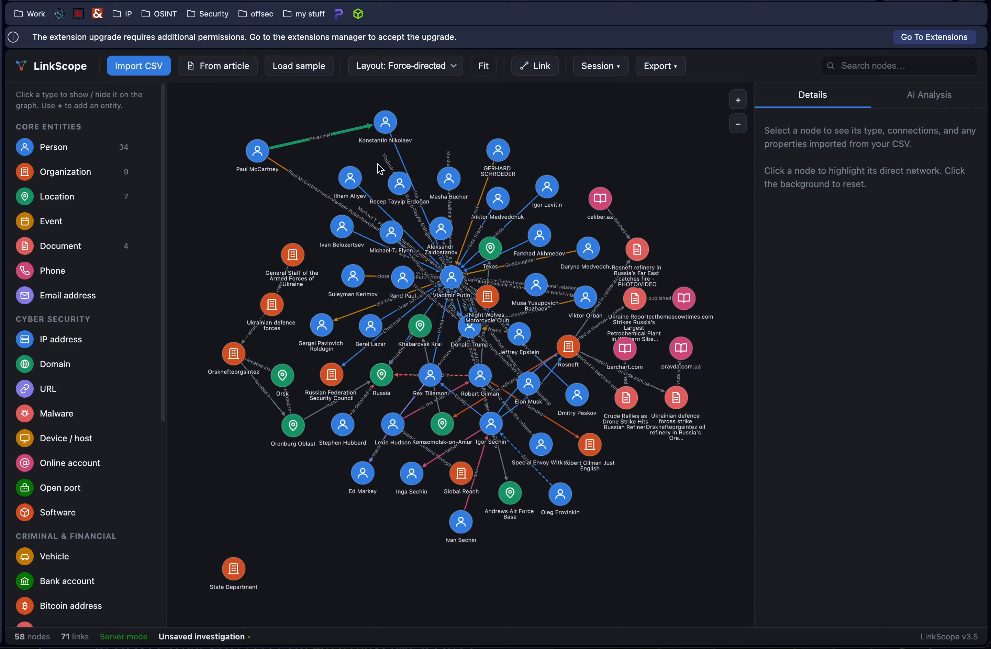
pyautogui.click(390, 131)
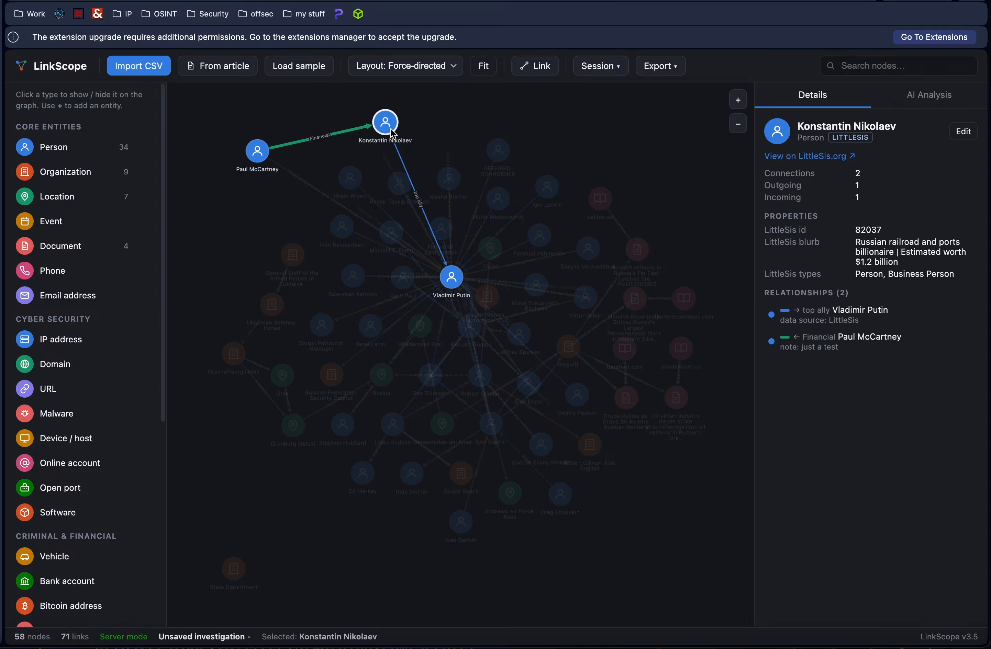
pyautogui.click(570, 135)
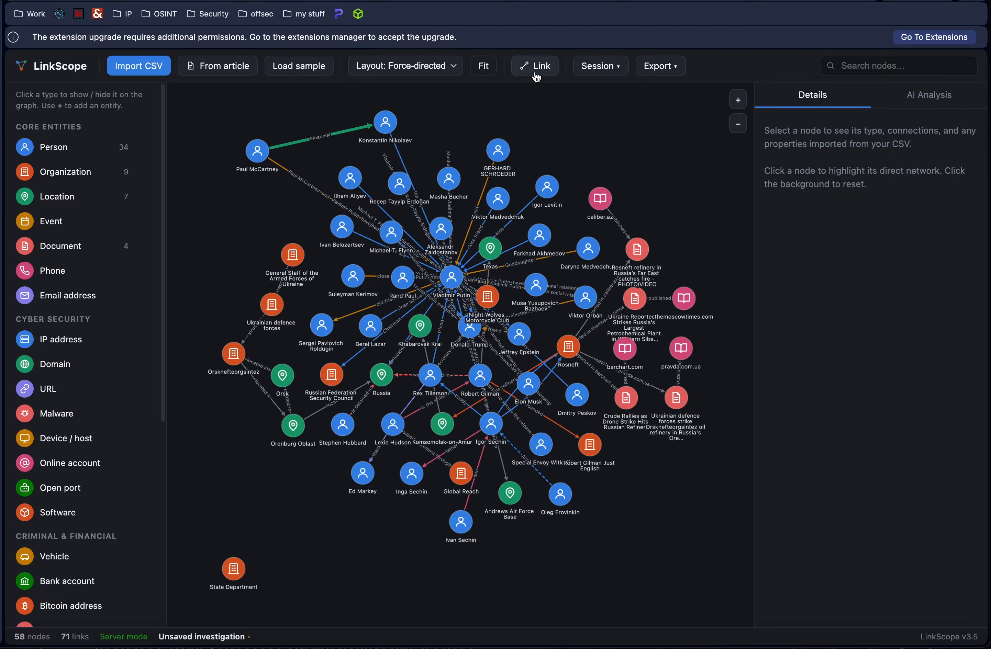
pyautogui.click(600, 69)
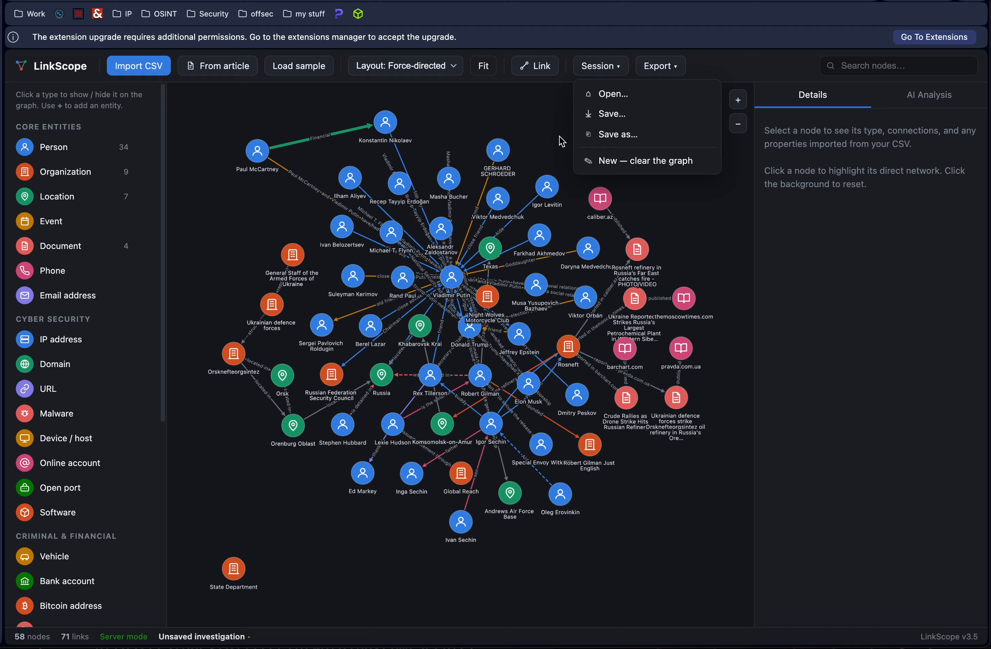
pyautogui.click(540, 91)
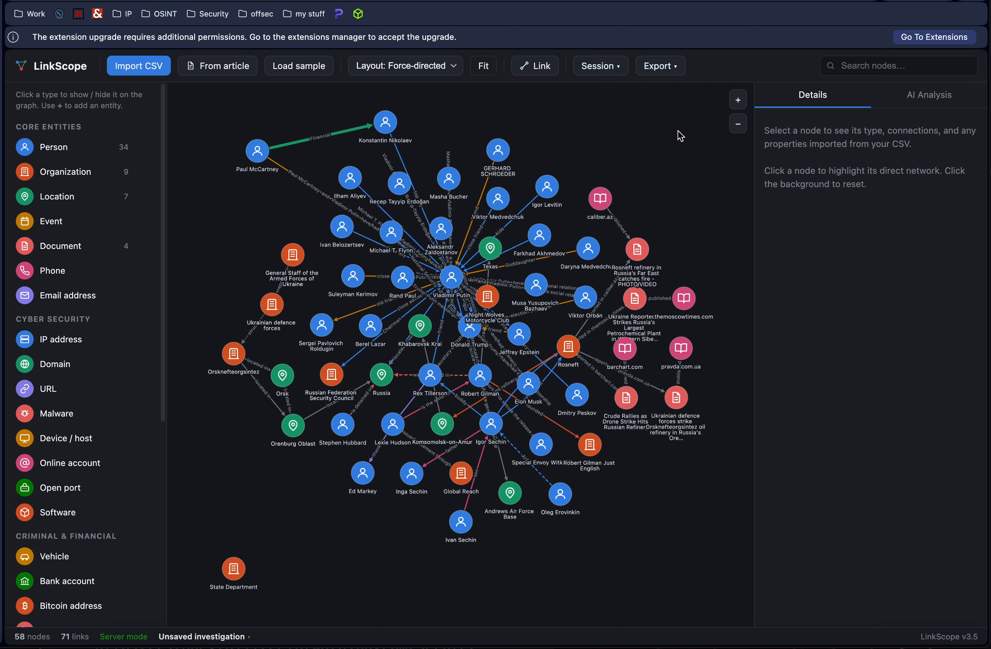
# Step: Search the nodes for "don" and move the Donald Trump node away from Vladimir Putin, beside Sergei Pavlovich Roldugin
pyautogui.click(858, 69)
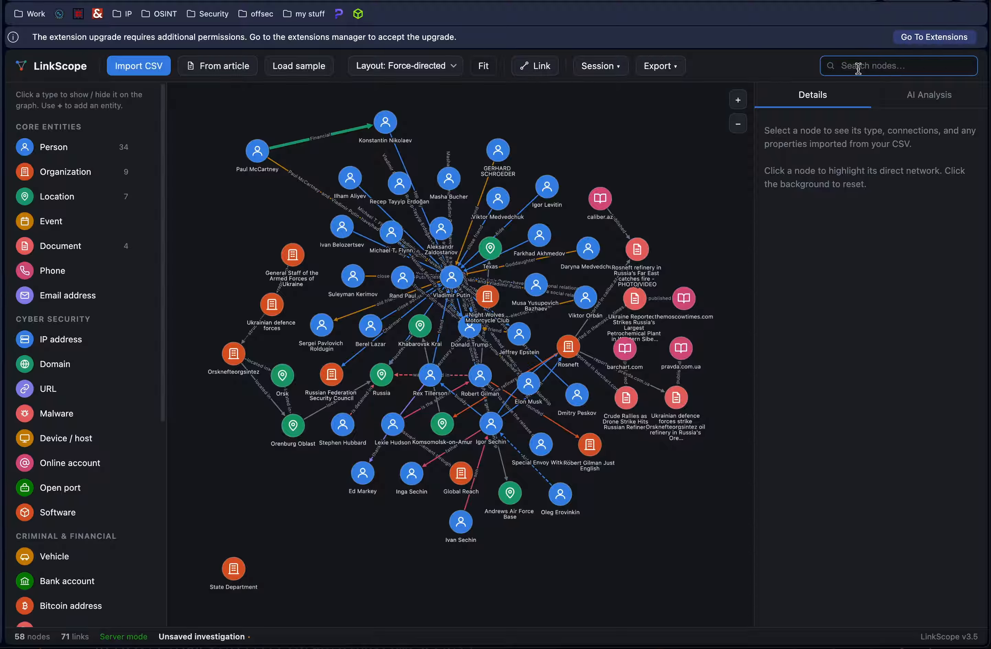
pyautogui.write('don')
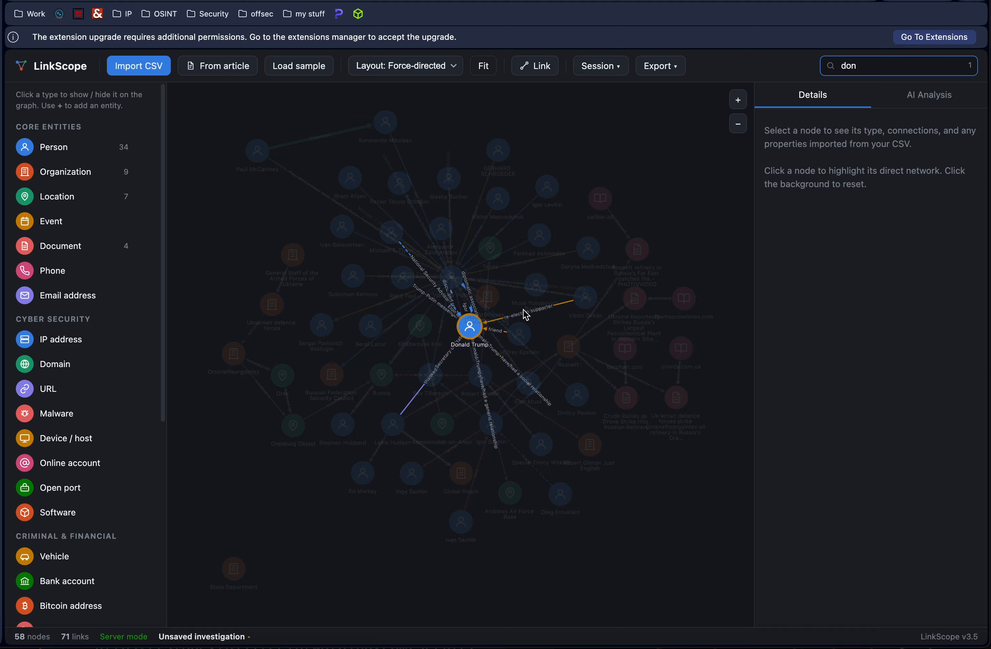
pyautogui.moveTo(471, 330); pyautogui.dragTo(348, 339)
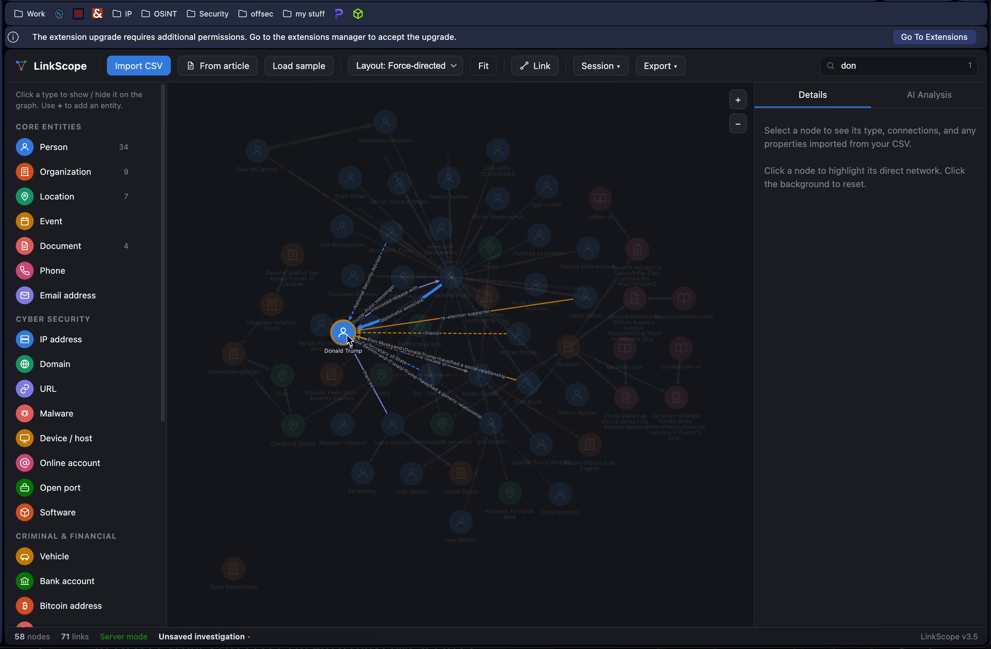
# Step: Replace the node search term with "pu" to highlight the Vladimir Putin node and its links
pyautogui.doubleClick(892, 69)
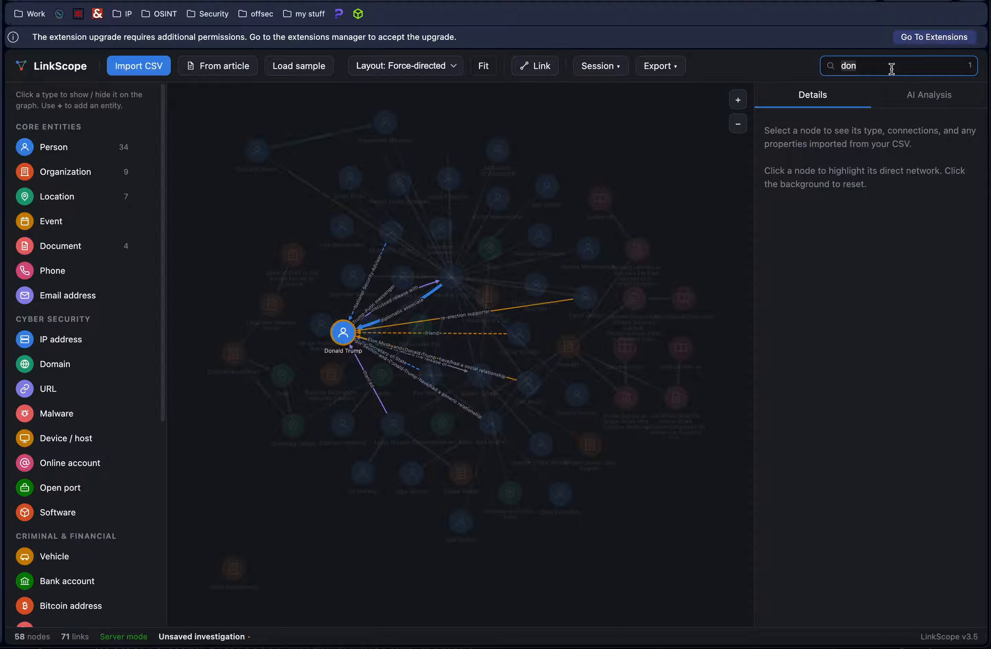
pyautogui.press('BackSpace')
pyautogui.write('valid')
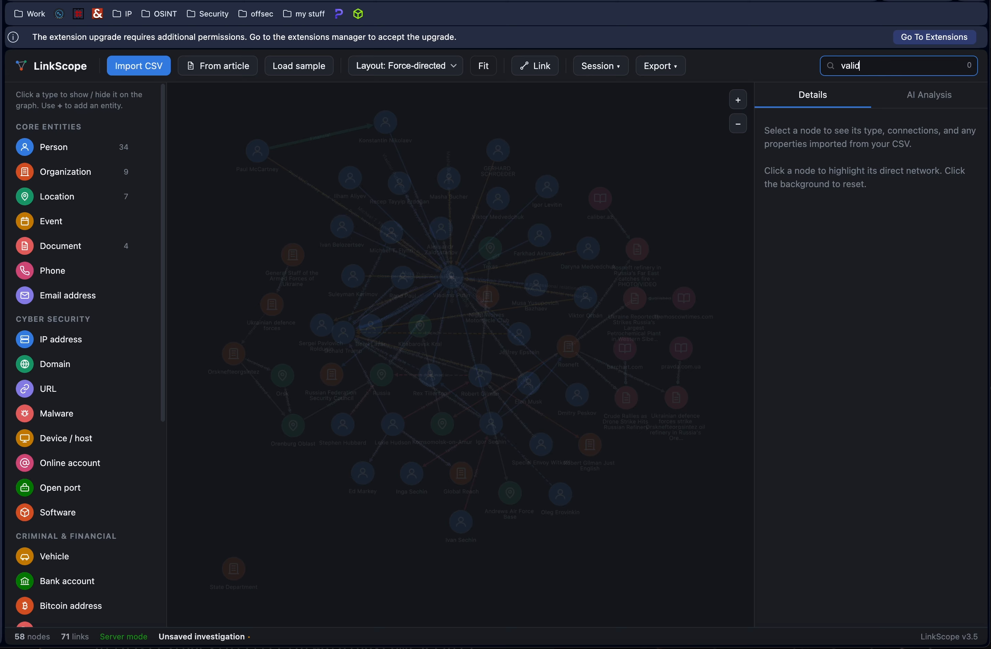
pyautogui.press('BackSpace')
pyautogui.press('BackSpace')
pyautogui.press('BackSpace')
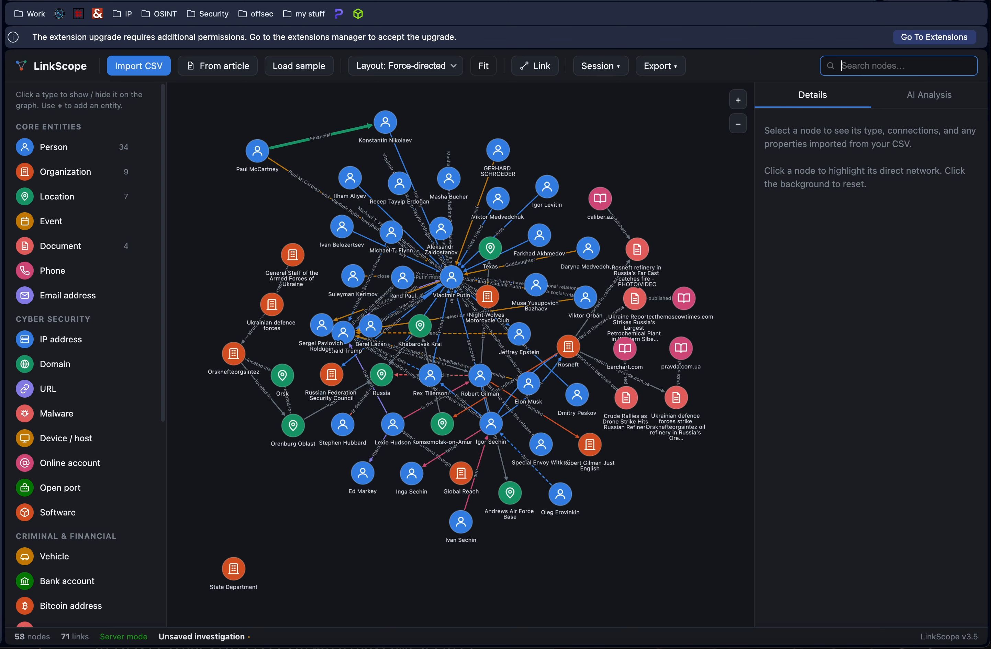
pyautogui.write('pu')
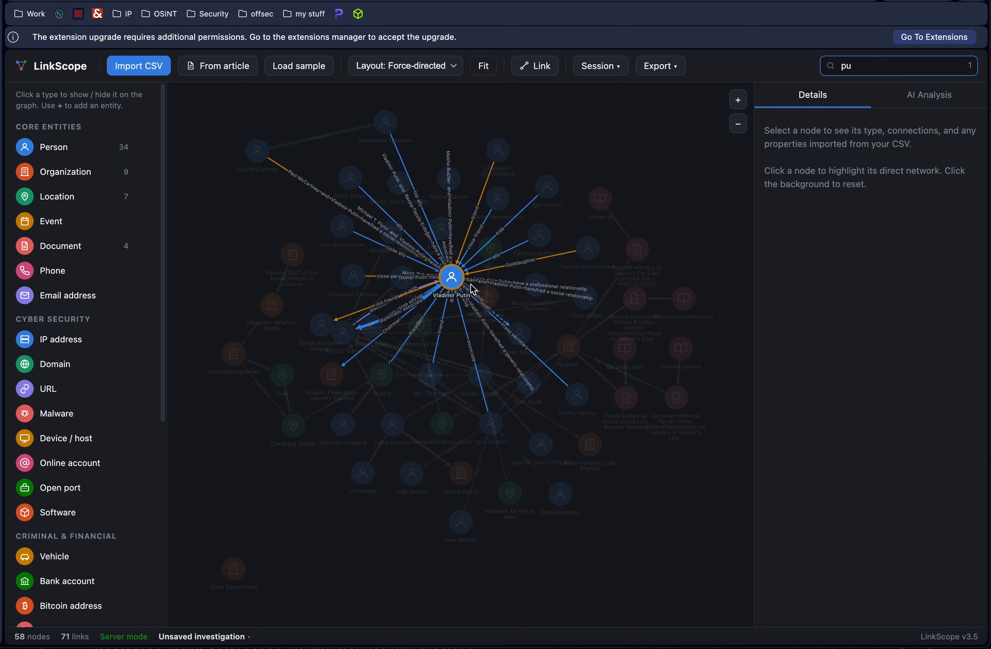
# Step: Move the Vladimir Putin node lower in the graph, level with Donald Trump, and clear the node search
pyautogui.moveTo(455, 282); pyautogui.dragTo(449, 323)
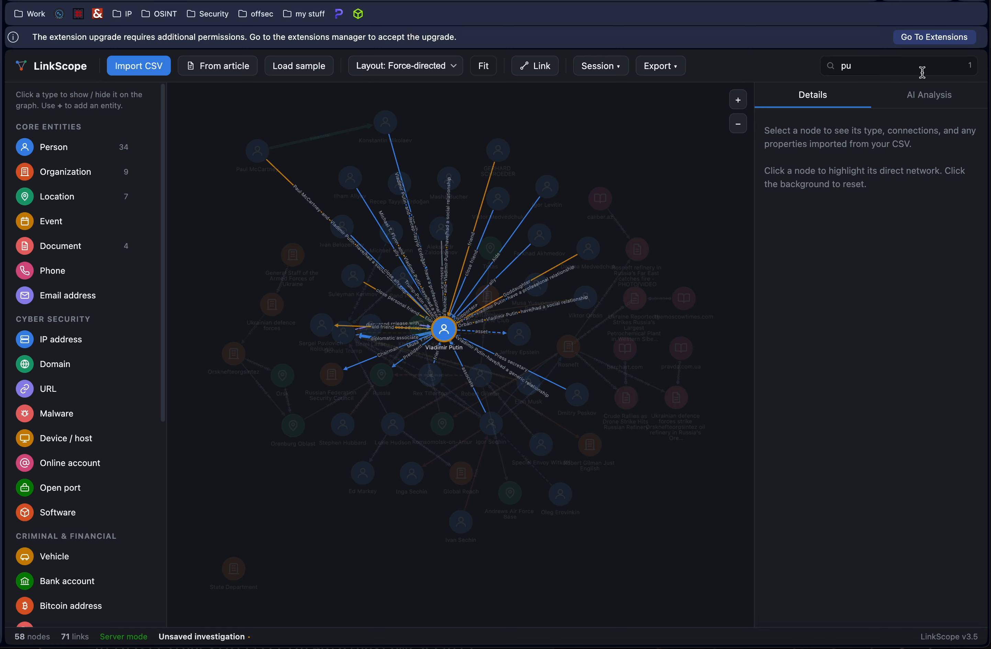
pyautogui.click(902, 71)
pyautogui.press('BackSpace')
pyautogui.press('BackSpace')
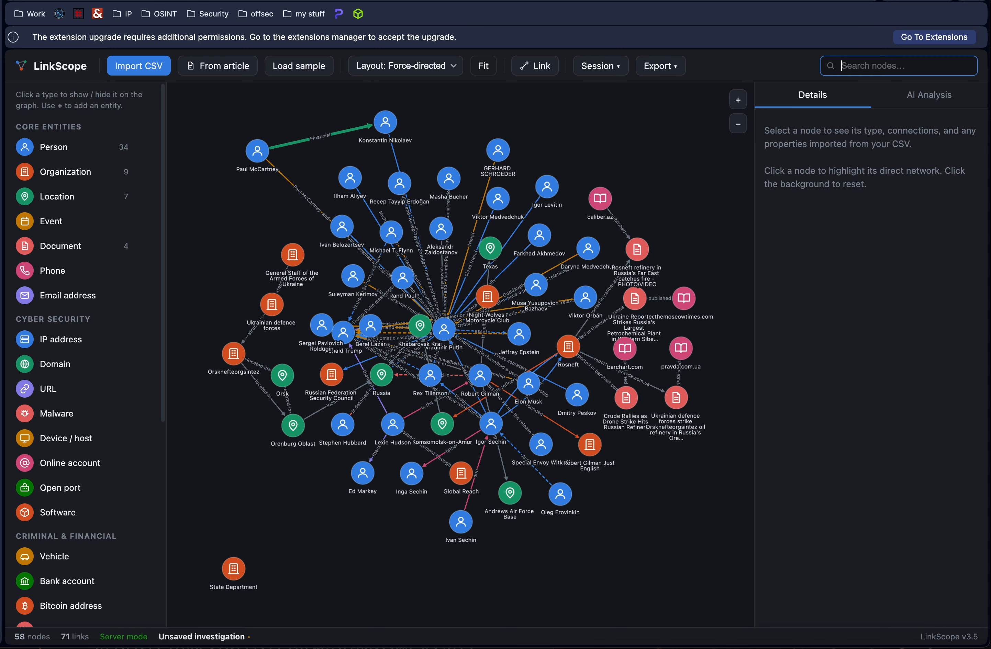
# Step: Run the Anomalies & gaps AI analysis on the graph with Google (Gemini) and read through its findings
pyautogui.click(921, 105)
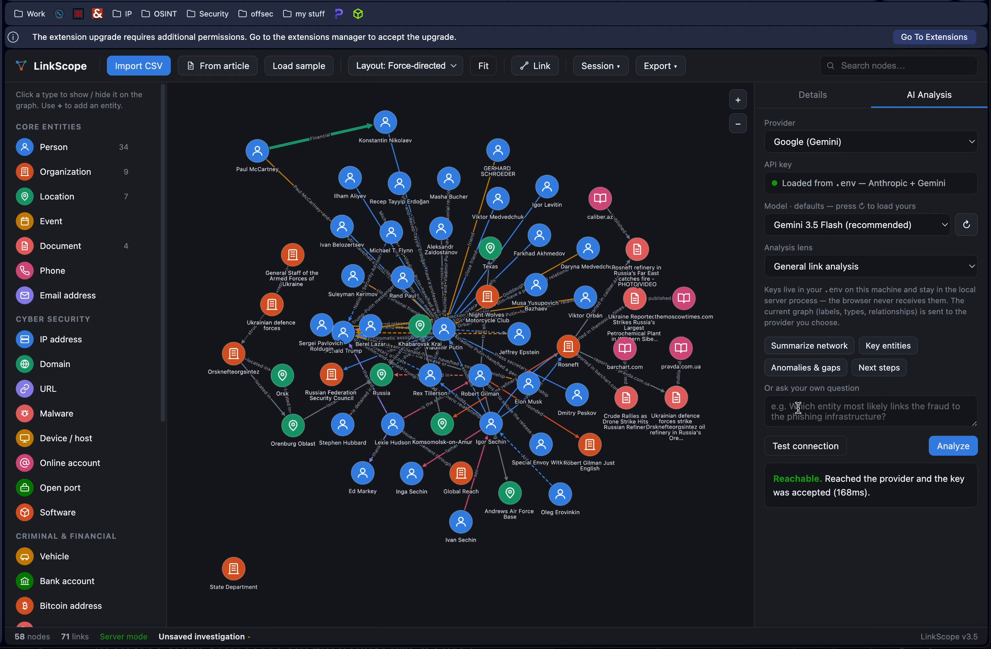
pyautogui.click(802, 375)
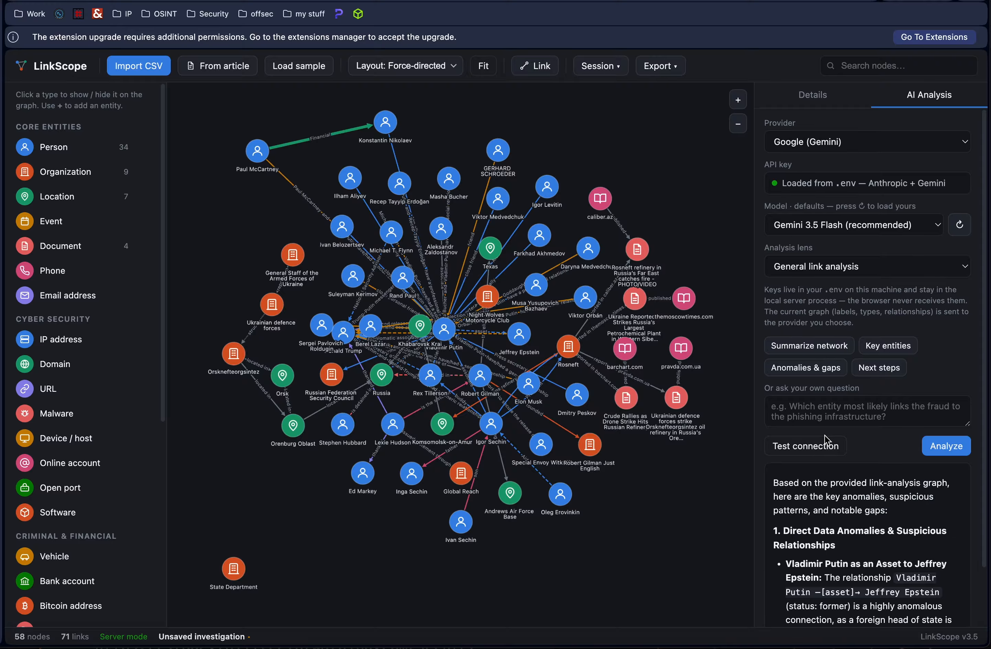
pyautogui.scroll(-2, 821, 433)
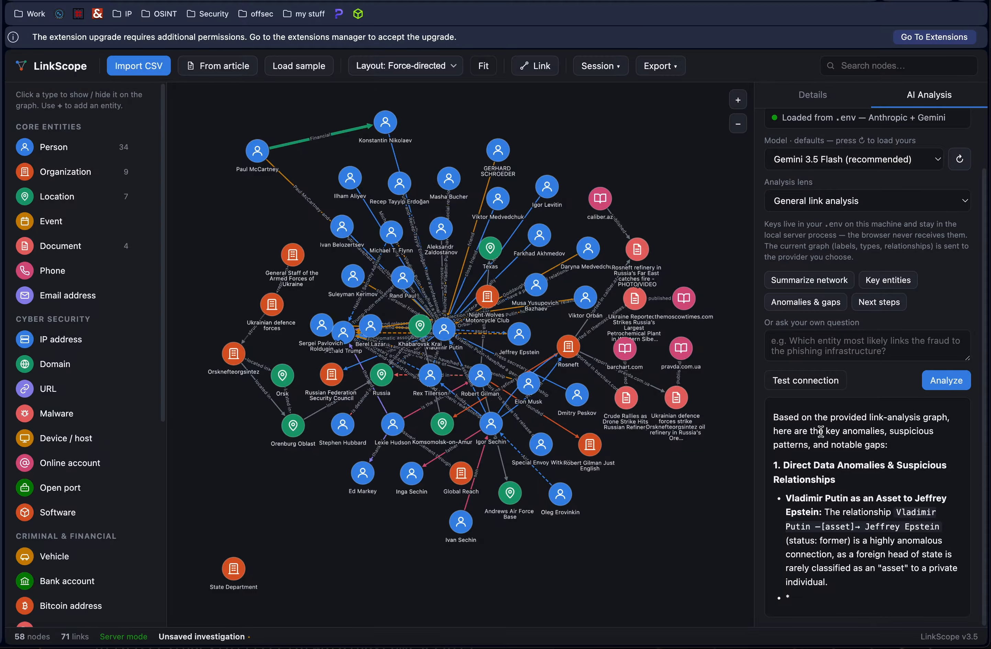
pyautogui.scroll(2, 821, 432)
pyautogui.scroll(-2, 821, 433)
pyautogui.scroll(1, 801, 462)
pyautogui.scroll(-1, 801, 462)
pyautogui.scroll(2, 810, 501)
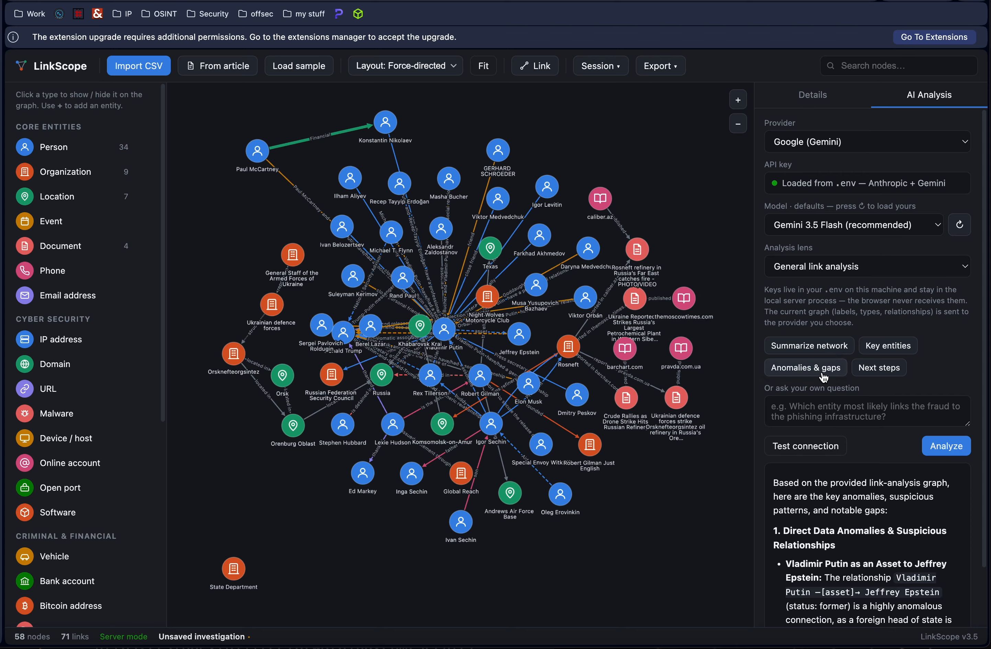
# Step: Run the AI analysis of the network without a custom question and read the narrative it returns
pyautogui.click(946, 451)
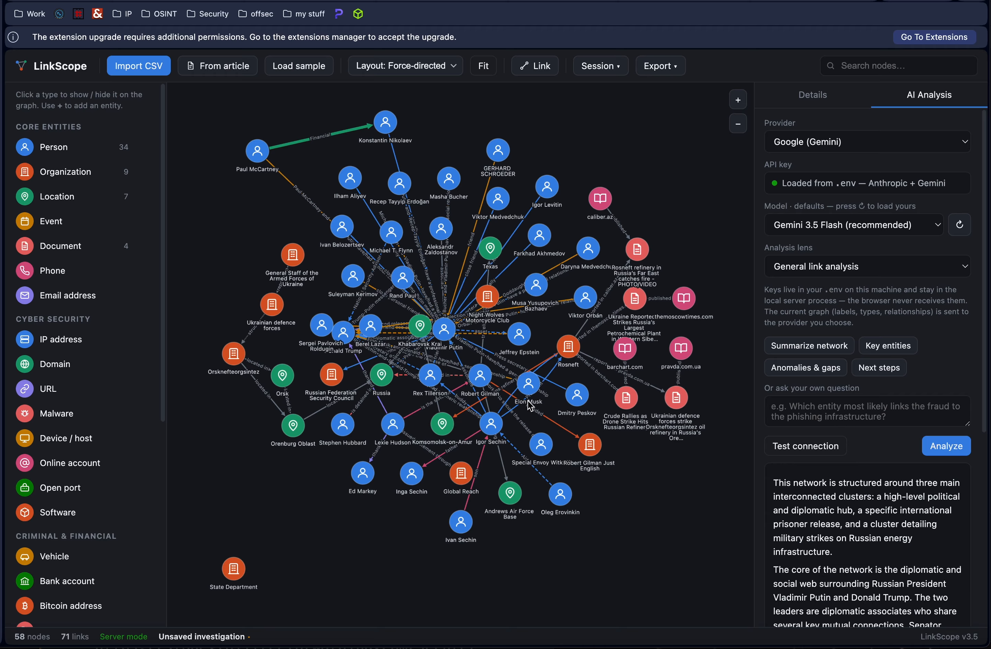
pyautogui.scroll(-7, 906, 379)
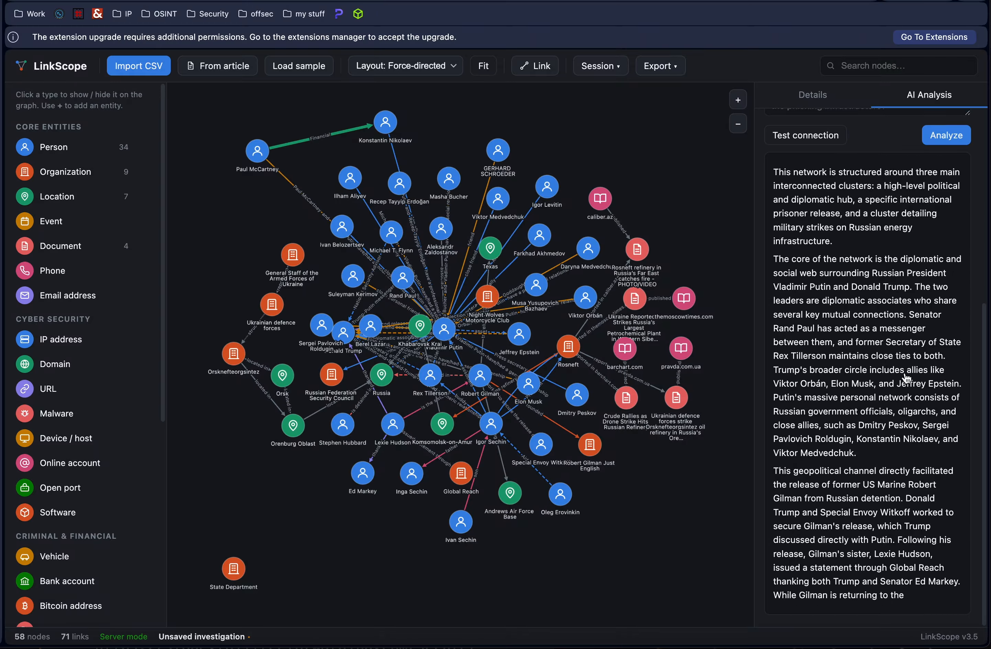
pyautogui.scroll(1, 905, 378)
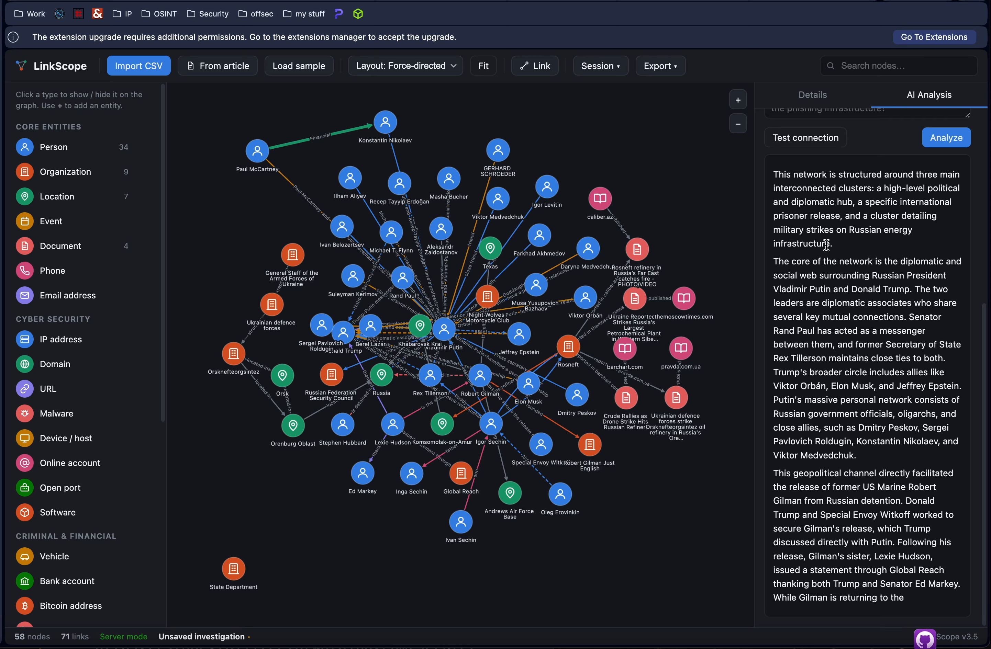
pyautogui.scroll(7, 809, 271)
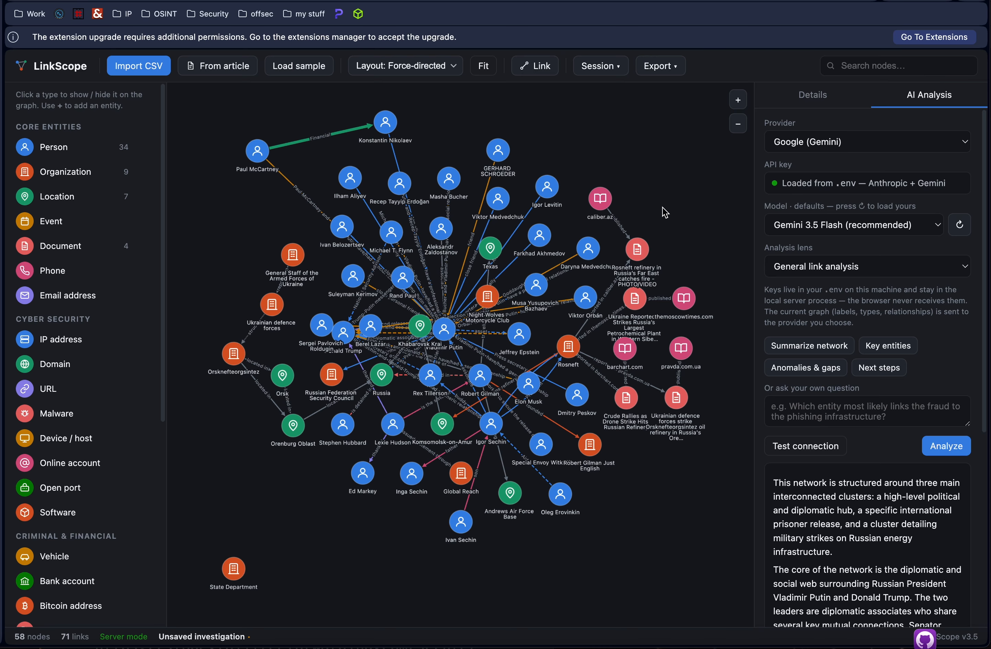
# Step: Return to the entity details and start a new session with an empty graph
pyautogui.click(822, 102)
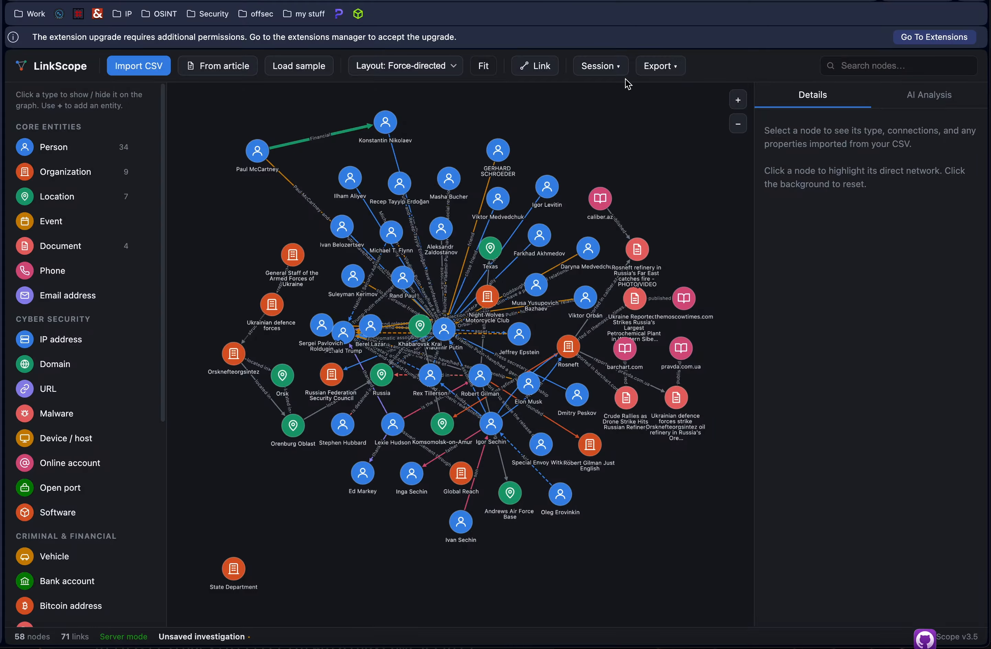
pyautogui.click(590, 69)
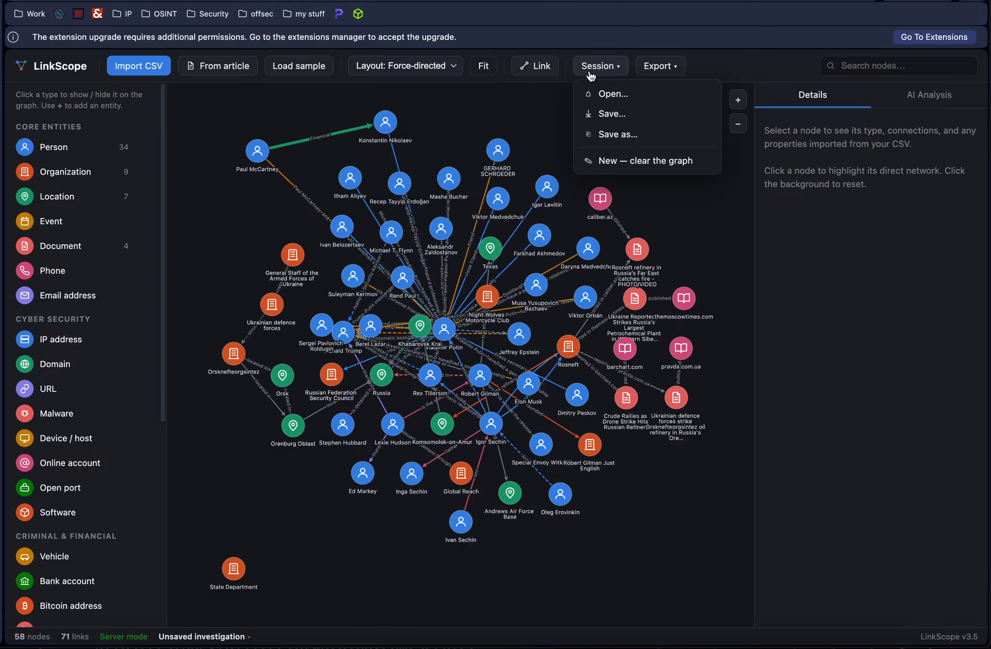
pyautogui.click(606, 163)
pyautogui.click(598, 141)
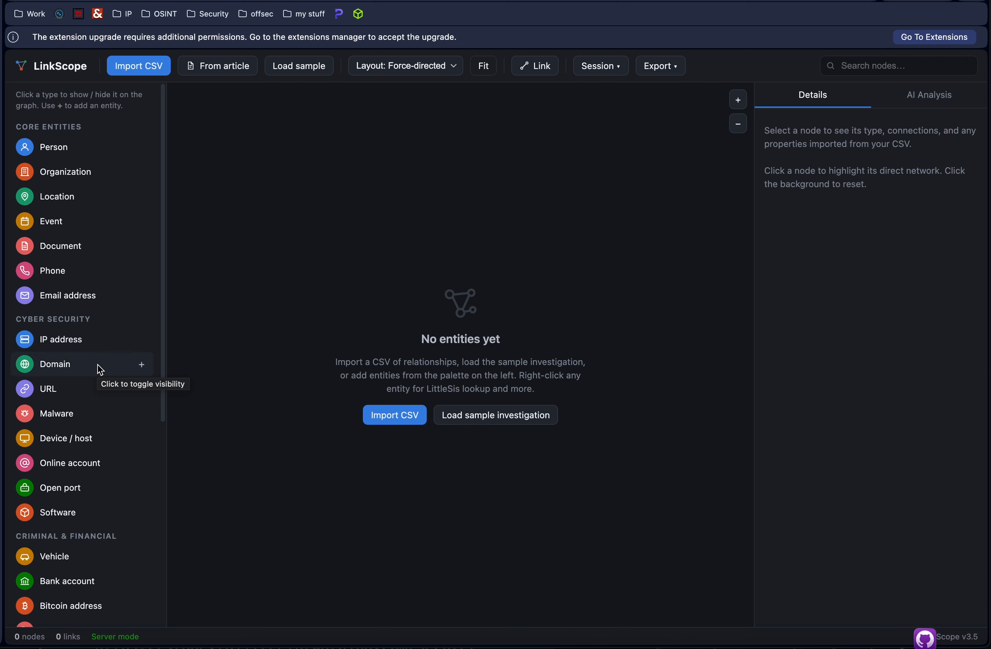
# Step: Add a Domain entity named cnn.com to the empty graph
pyautogui.click(142, 365)
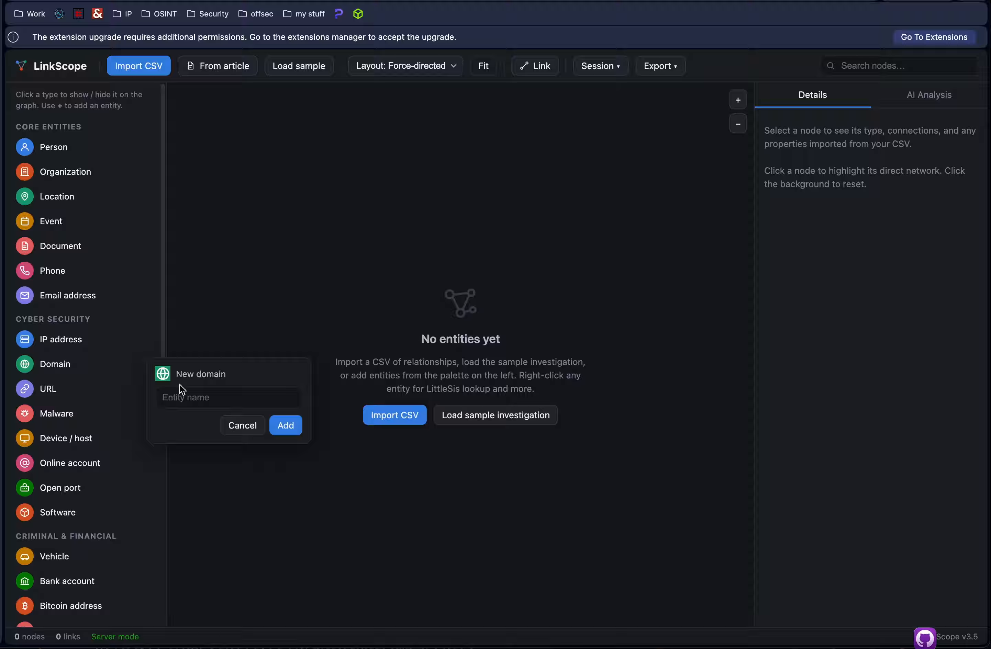
pyautogui.write('cnn.com')
pyautogui.press('Return')
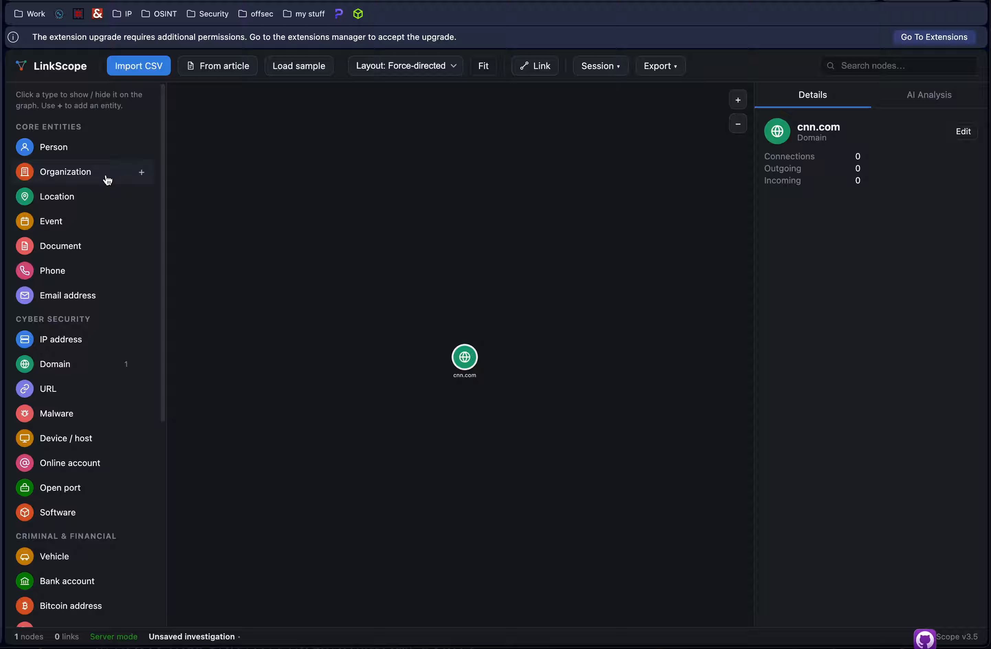
# Step: Add an Organization entity named CNN and place it to the left of the cnn.com node
pyautogui.click(142, 172)
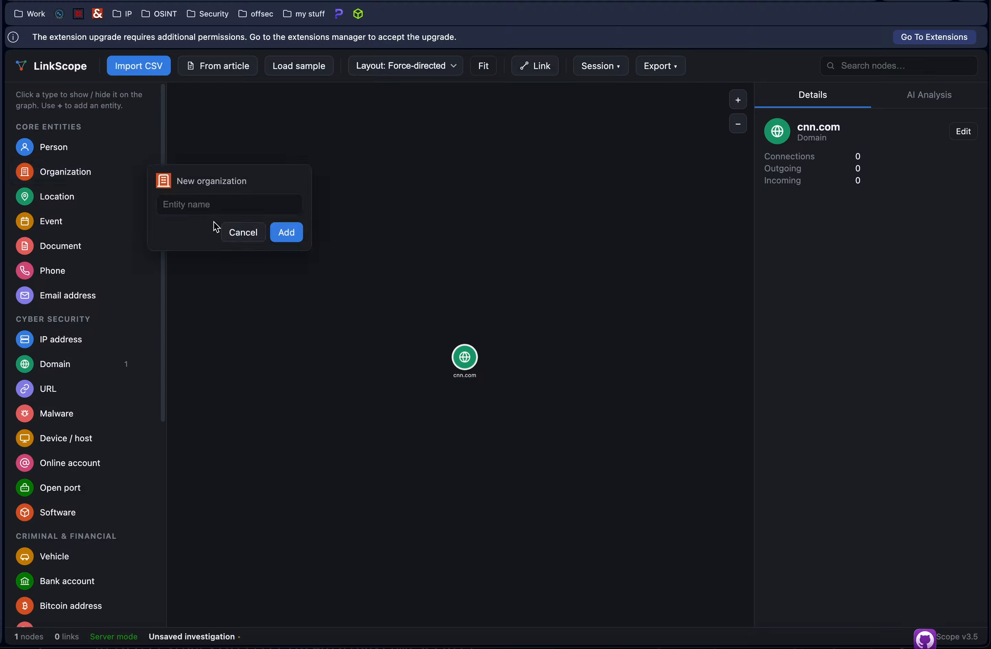
pyautogui.write('CNN')
pyautogui.press('Return')
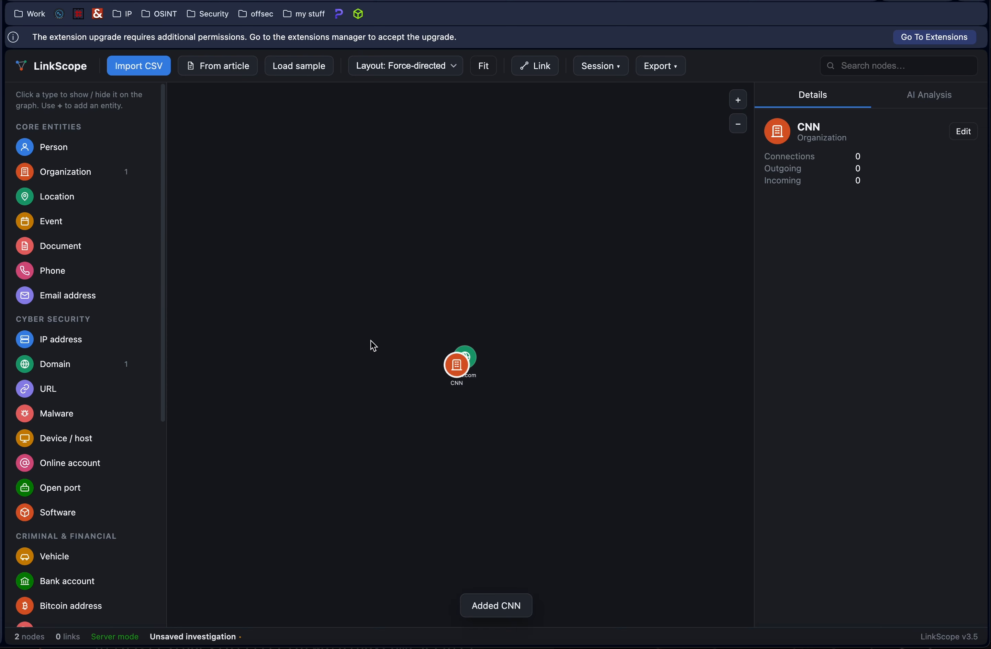
pyautogui.moveTo(448, 365); pyautogui.dragTo(418, 369)
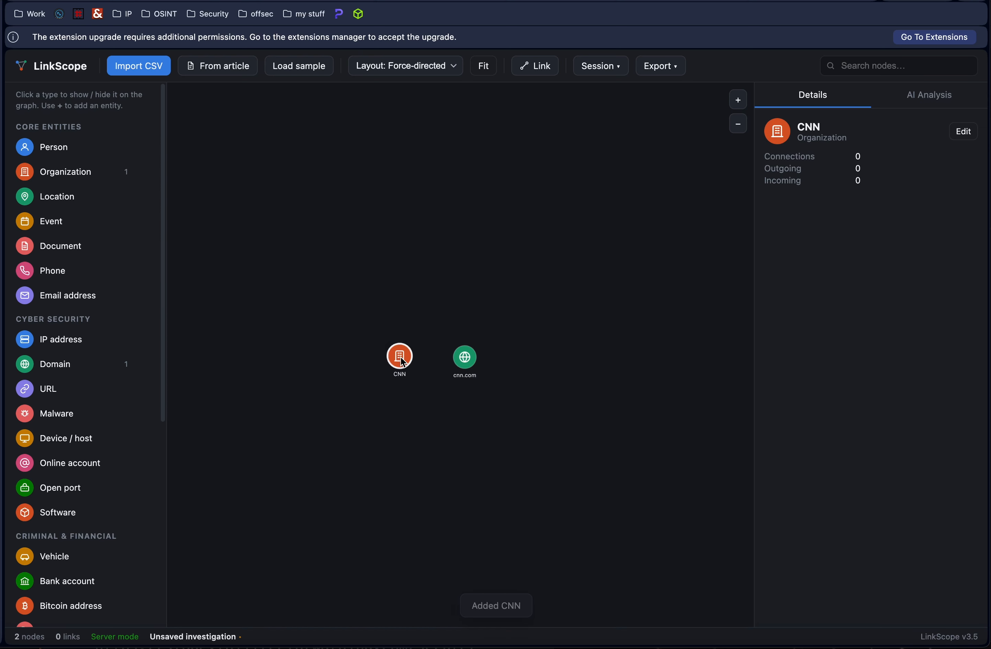
# Step: Link CNN to cnn.com with an Ownership / control relationship going both ways, with heavy emphasis
pyautogui.click(535, 72)
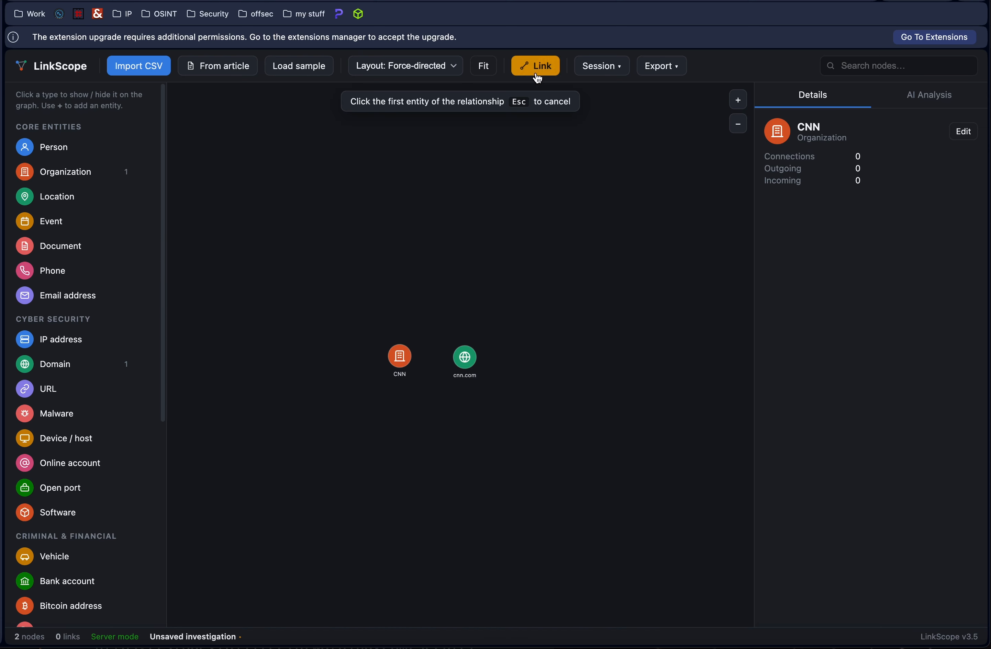
pyautogui.click(399, 356)
pyautogui.click(465, 357)
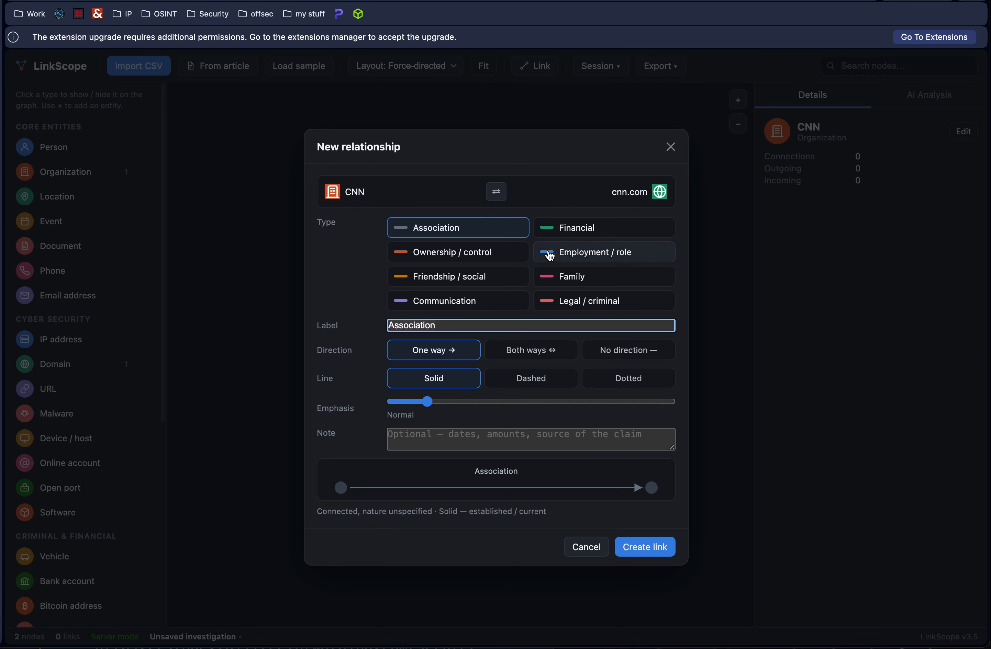
pyautogui.click(473, 255)
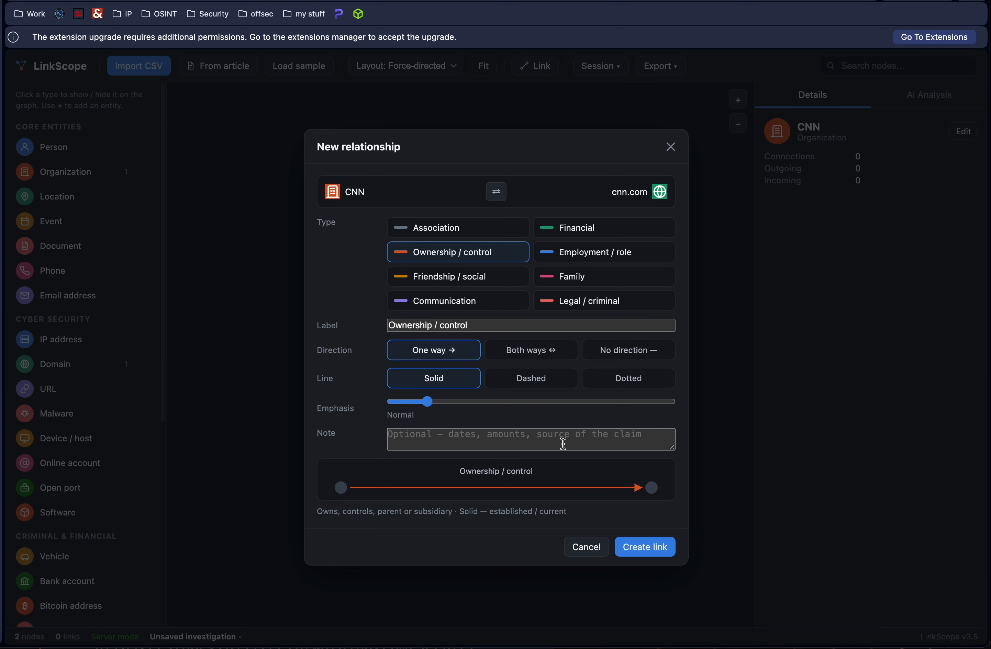
pyautogui.click(570, 401)
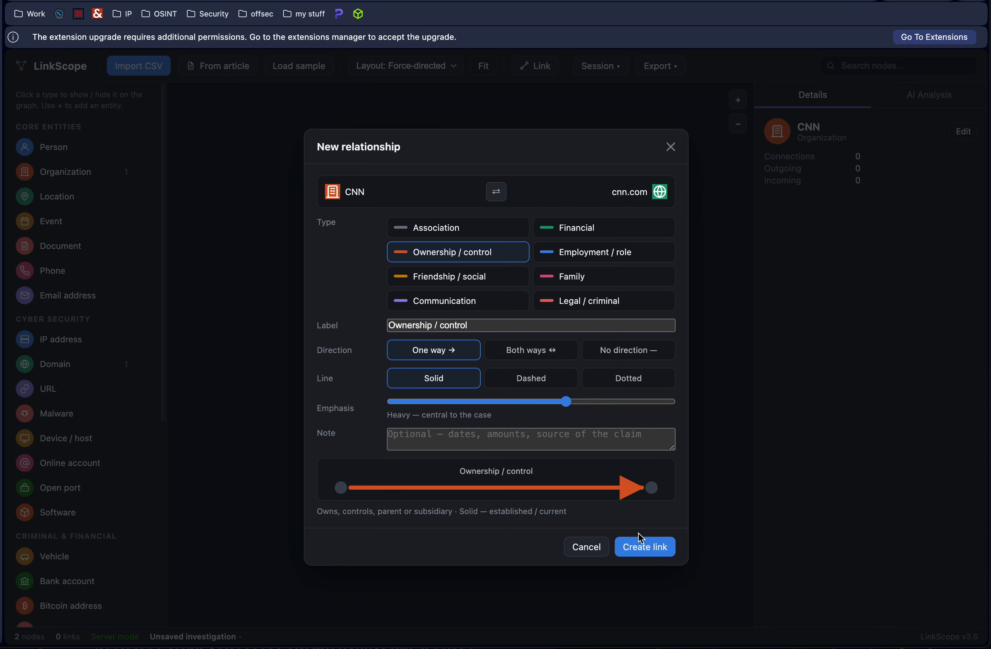
pyautogui.click(518, 350)
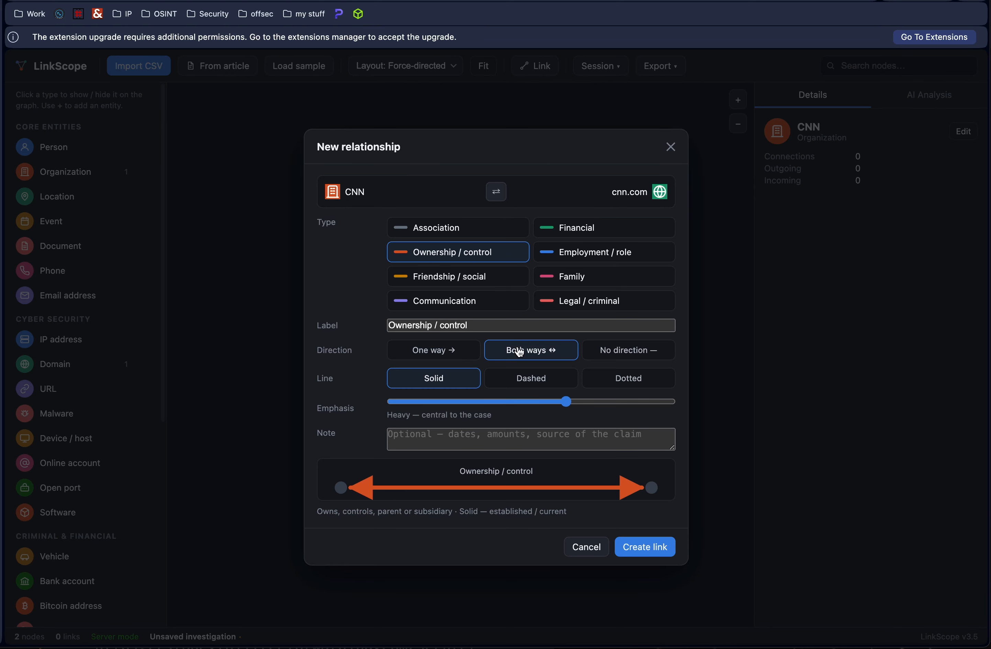
pyautogui.click(627, 547)
# Step: Move the CNN node farther from cnn.com to lengthen their link, and clear the selection
pyautogui.moveTo(398, 358); pyautogui.dragTo(321, 361)
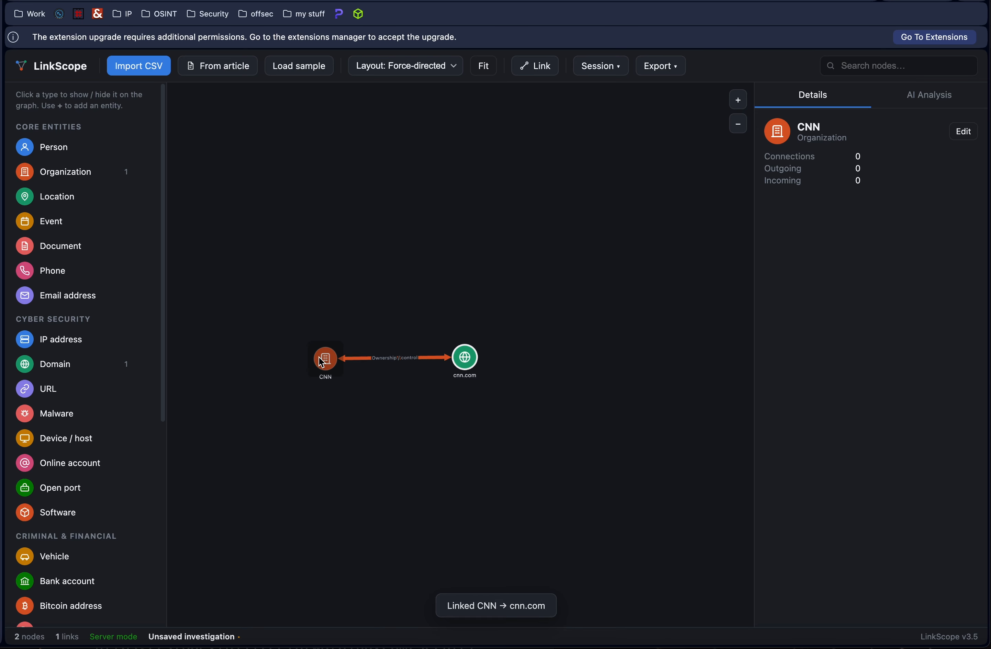
pyautogui.click(365, 324)
pyautogui.scroll(3, 360, 468)
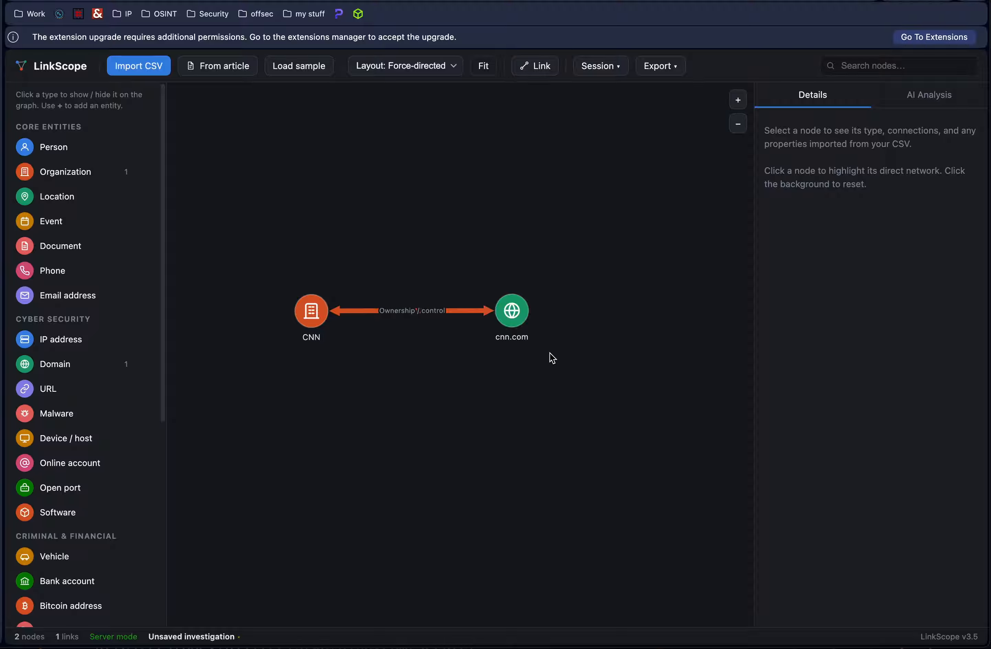
# Step: Look up the WHOIS / RDAP registration of cnn.com and add it to the details, with registrar and name servers as linked entities
pyautogui.click(519, 319)
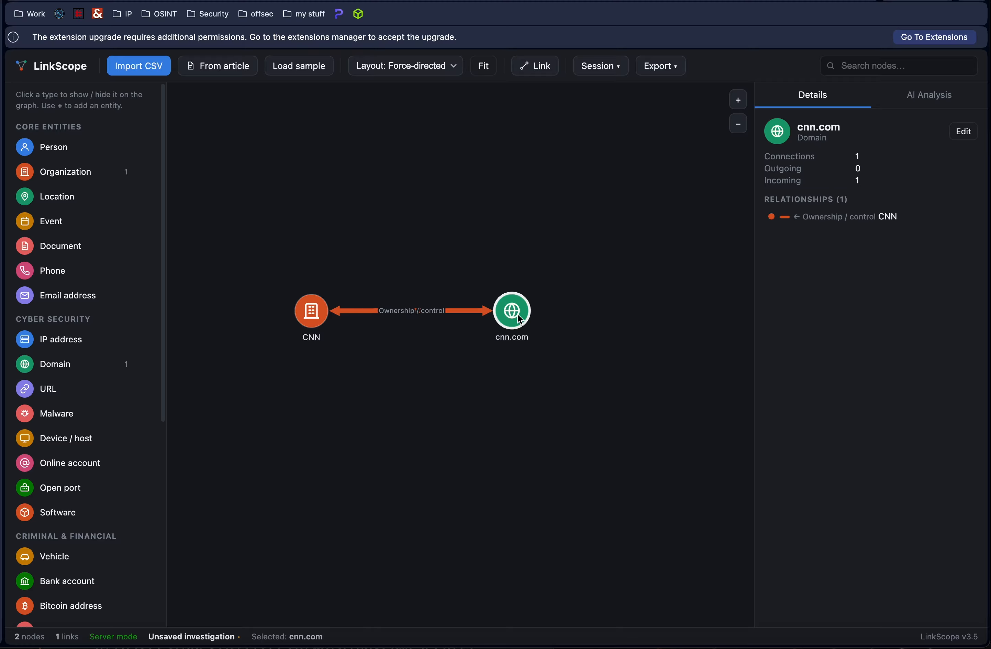
pyautogui.rightClick(520, 320)
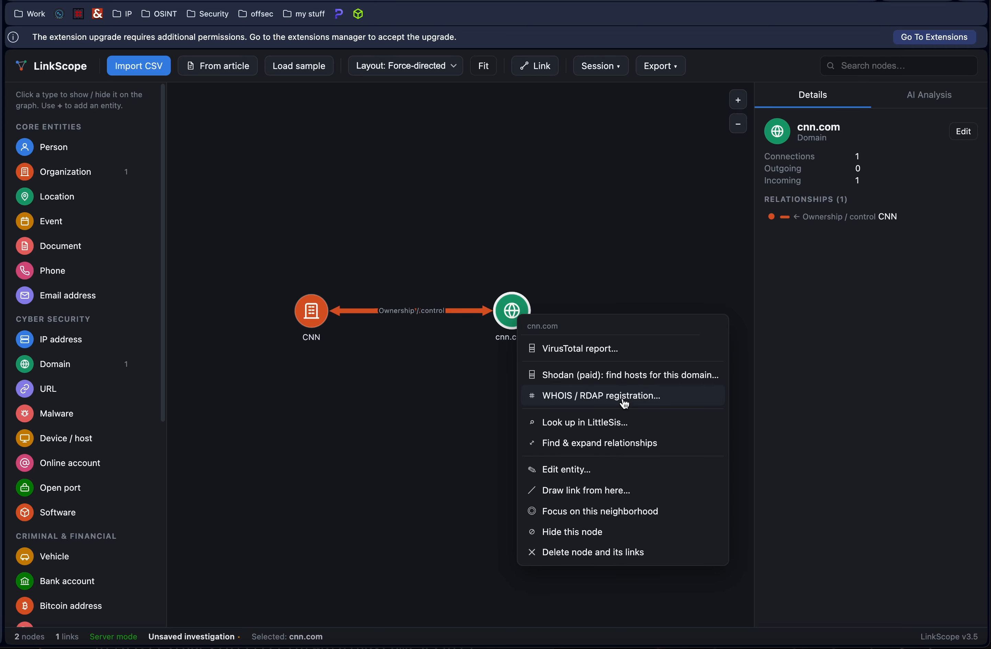
pyautogui.click(625, 404)
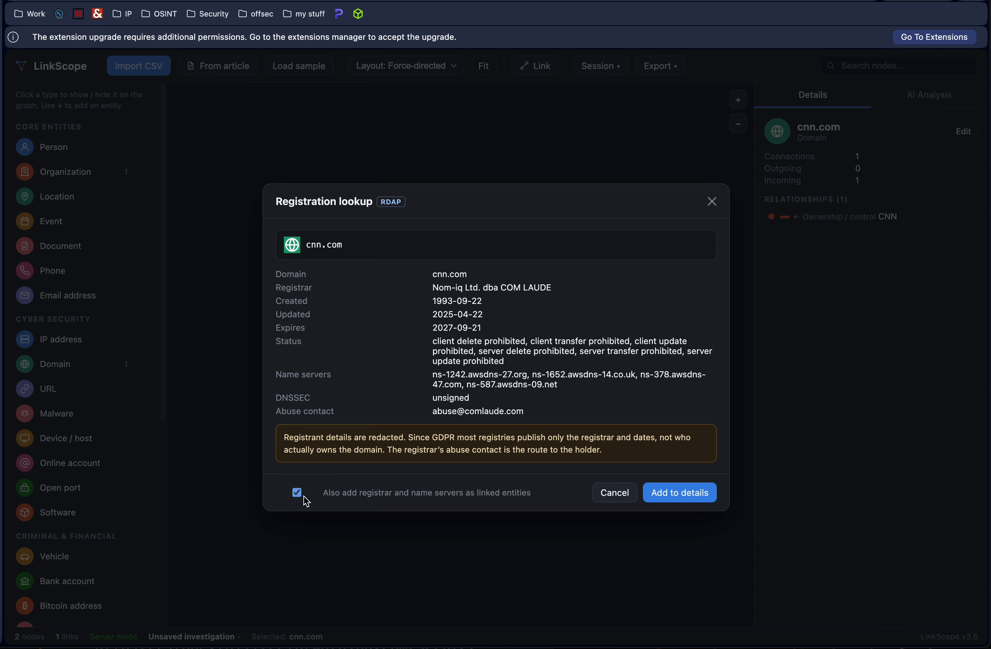
pyautogui.click(661, 495)
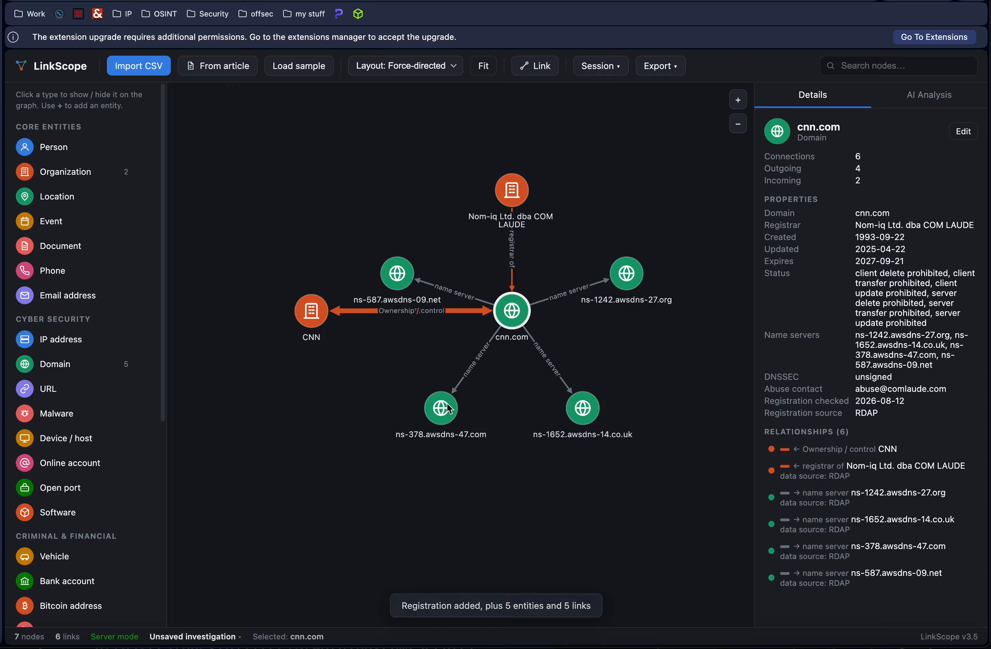
# Step: Spread the ns-587, ns-1242 and ns-378 name server nodes around cnn.com, placing the first two higher and ns-378 to its right
pyautogui.moveTo(409, 269); pyautogui.dragTo(440, 223)
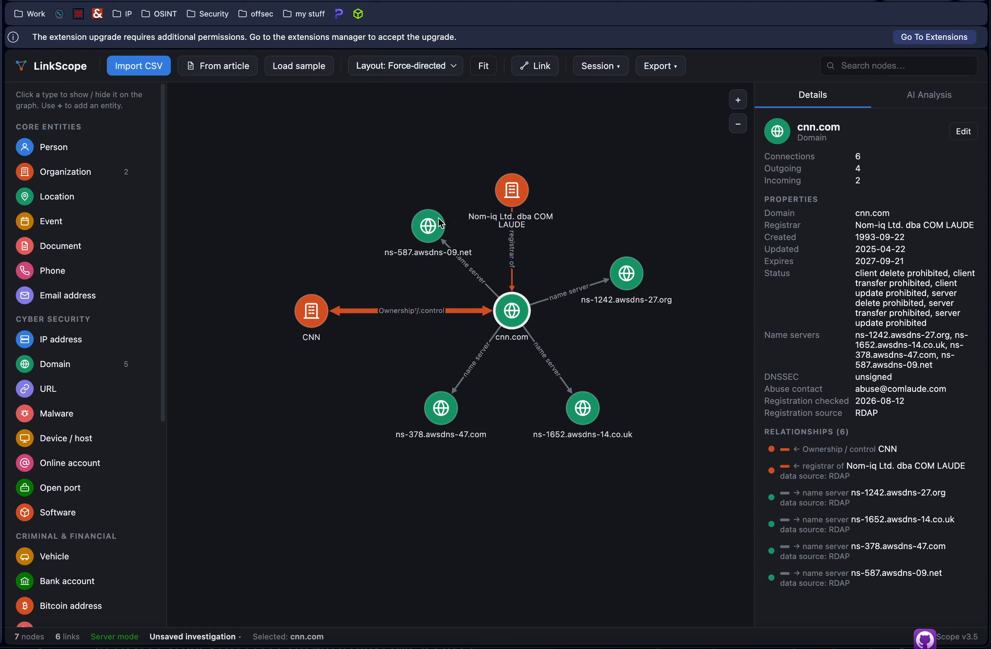
pyautogui.moveTo(626, 278); pyautogui.dragTo(611, 212)
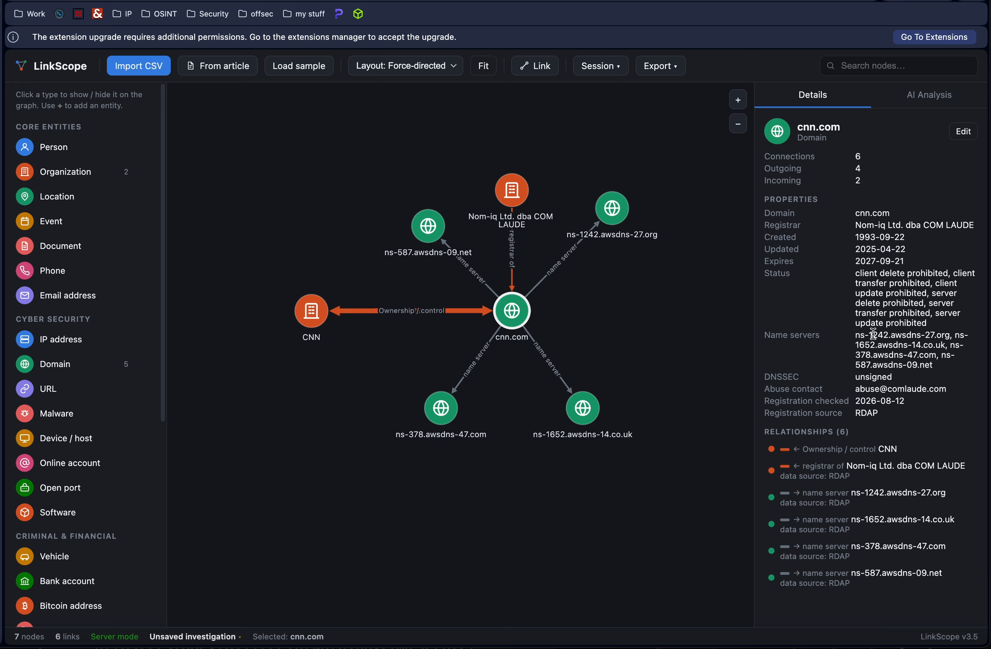
pyautogui.moveTo(455, 406); pyautogui.dragTo(611, 339)
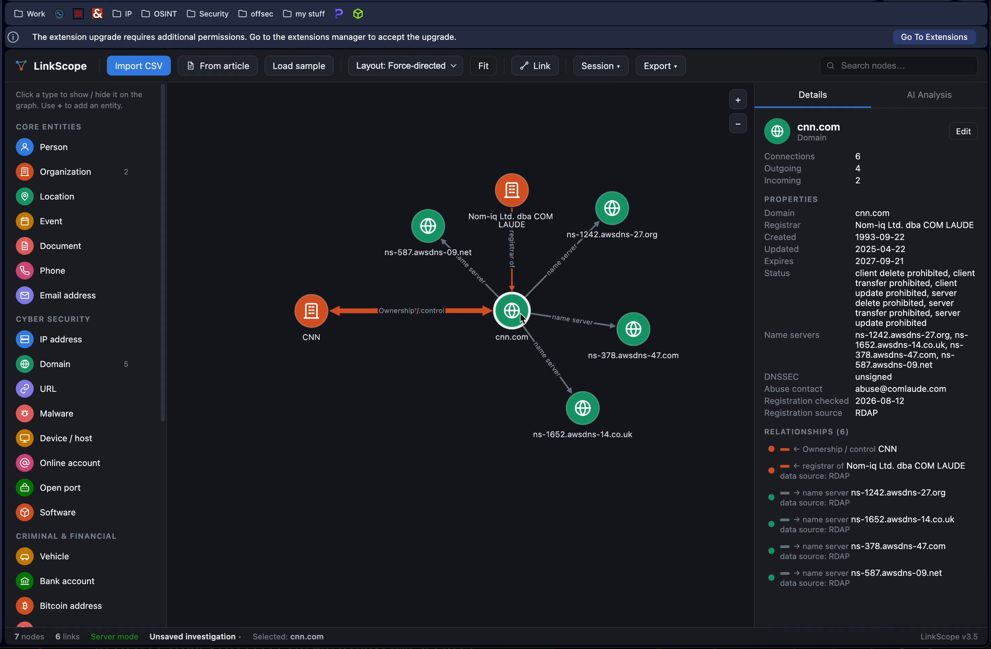
# Step: Look up cnn.com on VirusTotal and add the report with the IP addresses it resolves to and its name servers as nodes
pyautogui.rightClick(523, 319)
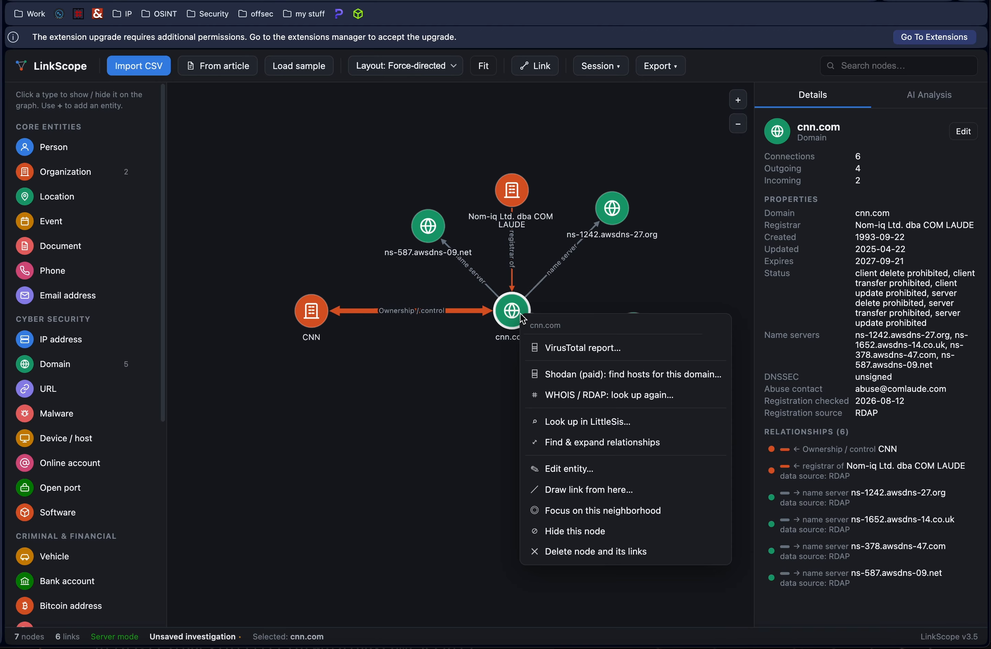
pyautogui.click(559, 350)
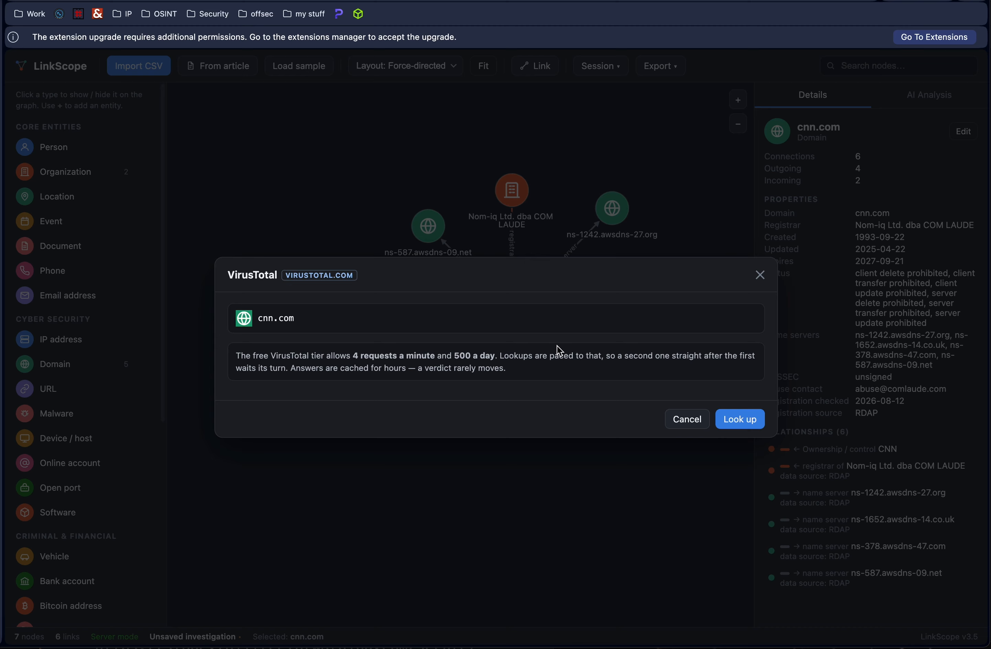
pyautogui.click(733, 424)
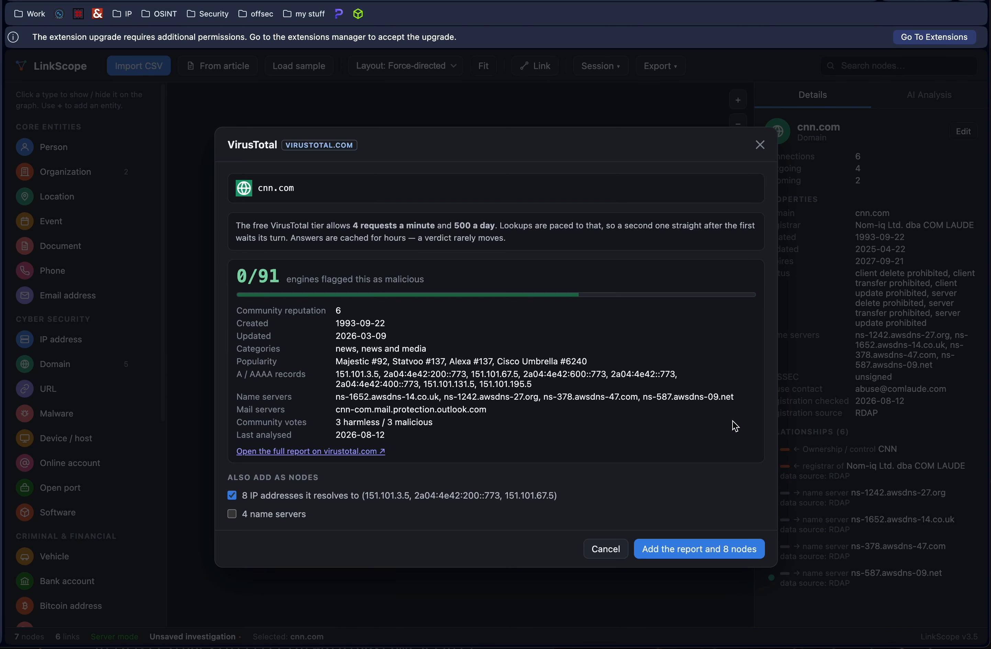
pyautogui.click(251, 519)
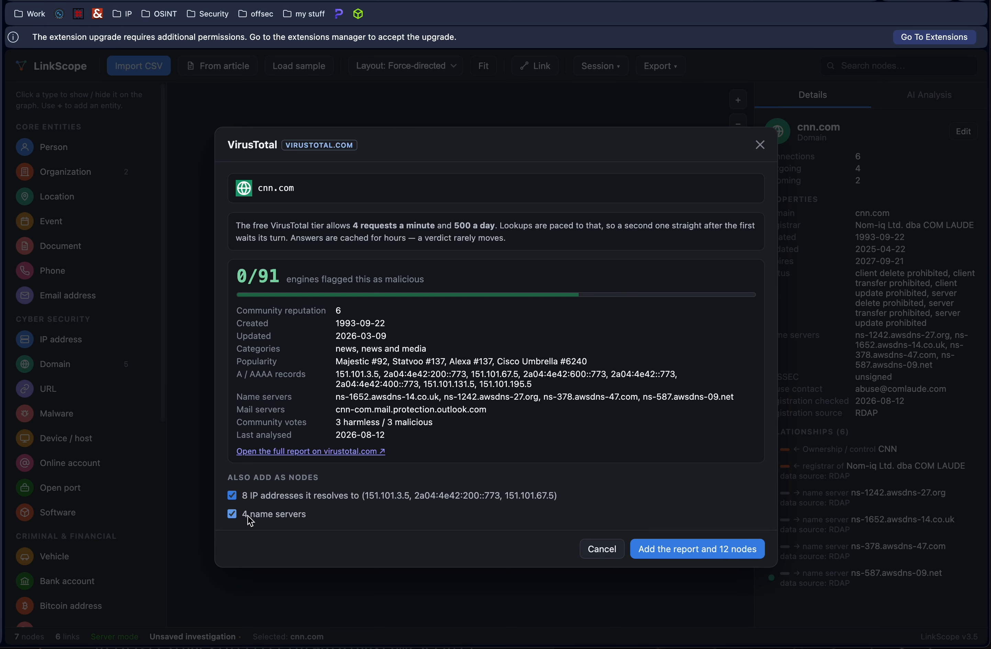
pyautogui.click(666, 556)
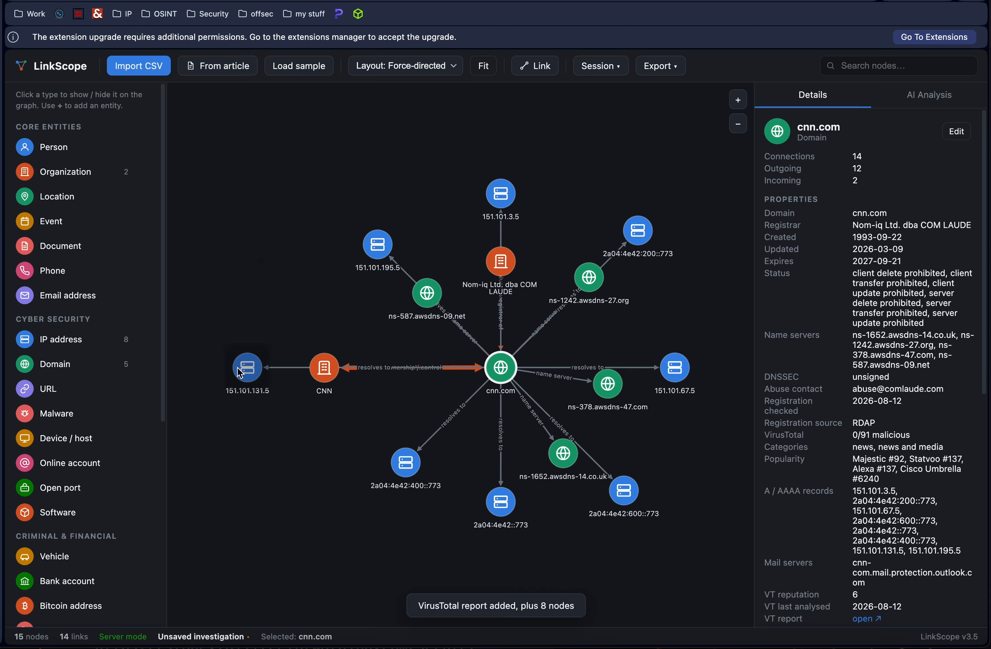
# Step: Move 151.101.131.5 above 151.101.195.5, ns-587 above CNN, and the Nom-iq registrar up to the right of 151.101.3.5
pyautogui.moveTo(237, 370); pyautogui.dragTo(355, 184)
pyautogui.moveTo(425, 302); pyautogui.dragTo(315, 311)
pyautogui.moveTo(510, 264); pyautogui.dragTo(584, 162)
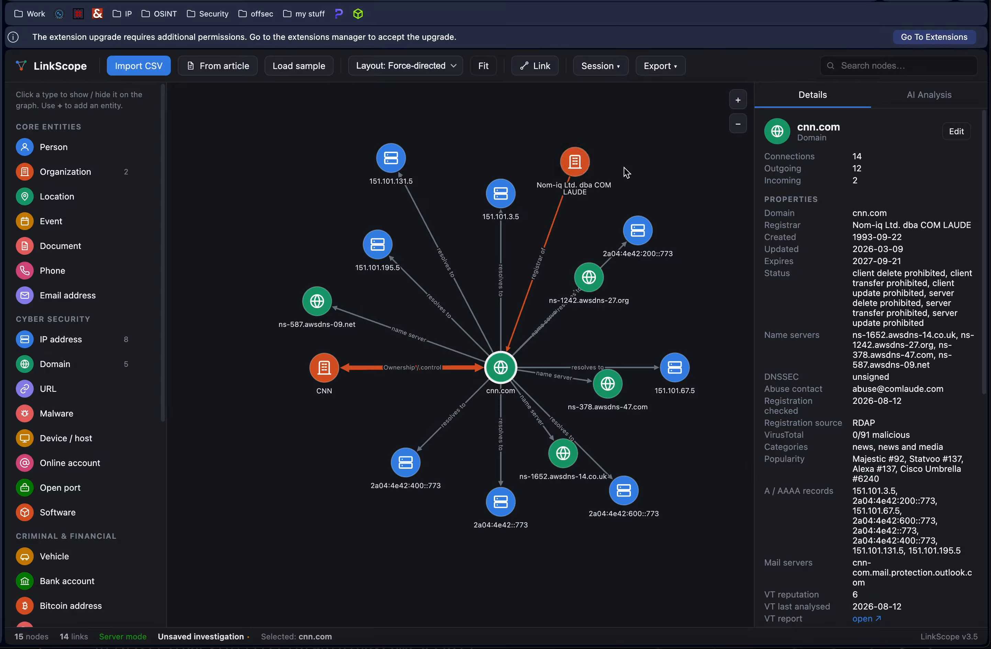
# Step: Check the Nom-iq registrar's details, and spread 2a04:4e42:200::773, ns-1242.awsdns-27.org and 151.101.67.5 outward to the right of cnn.com
pyautogui.click(627, 172)
pyautogui.click(580, 162)
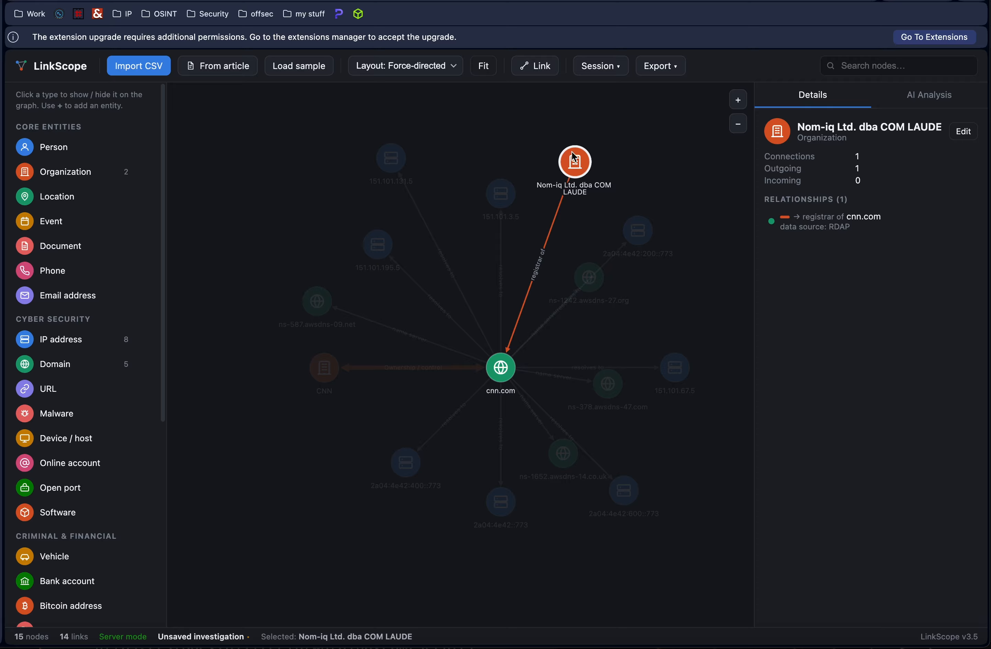
pyautogui.click(622, 221)
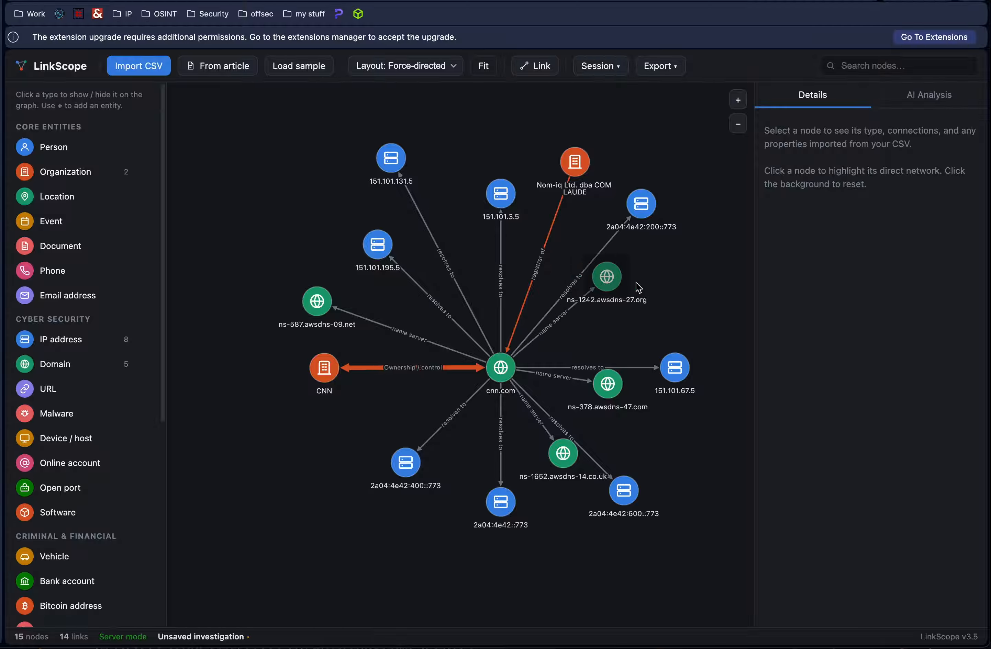
pyautogui.moveTo(636, 282); pyautogui.dragTo(683, 299)
pyautogui.moveTo(674, 364)
pyautogui.mouseDown()
pyautogui.moveTo(693, 376)
pyautogui.moveTo(683, 353)
pyautogui.mouseUp()
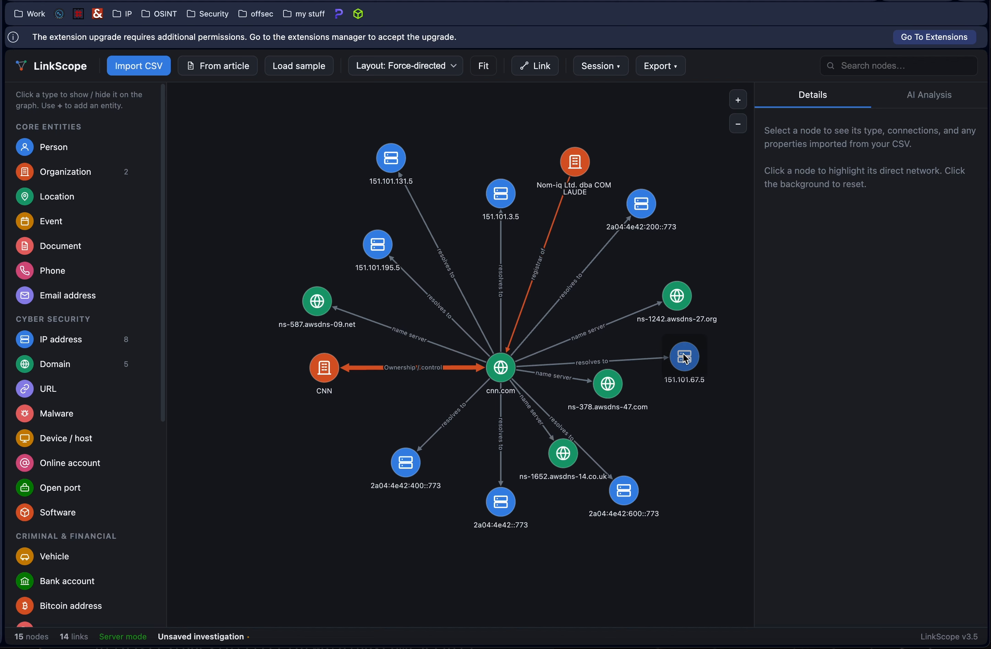
# Step: Look up 151.101.3.5 in Shodan's free InternetDB and add its open ports, hostnames and software as nodes
pyautogui.click(506, 195)
pyautogui.rightClick(506, 194)
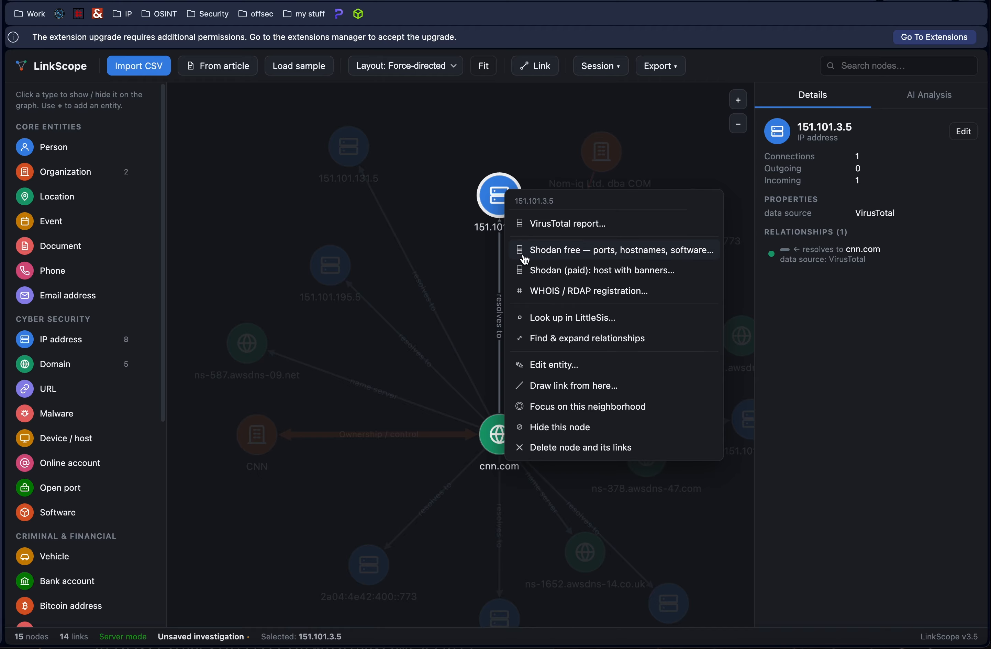
pyautogui.click(593, 252)
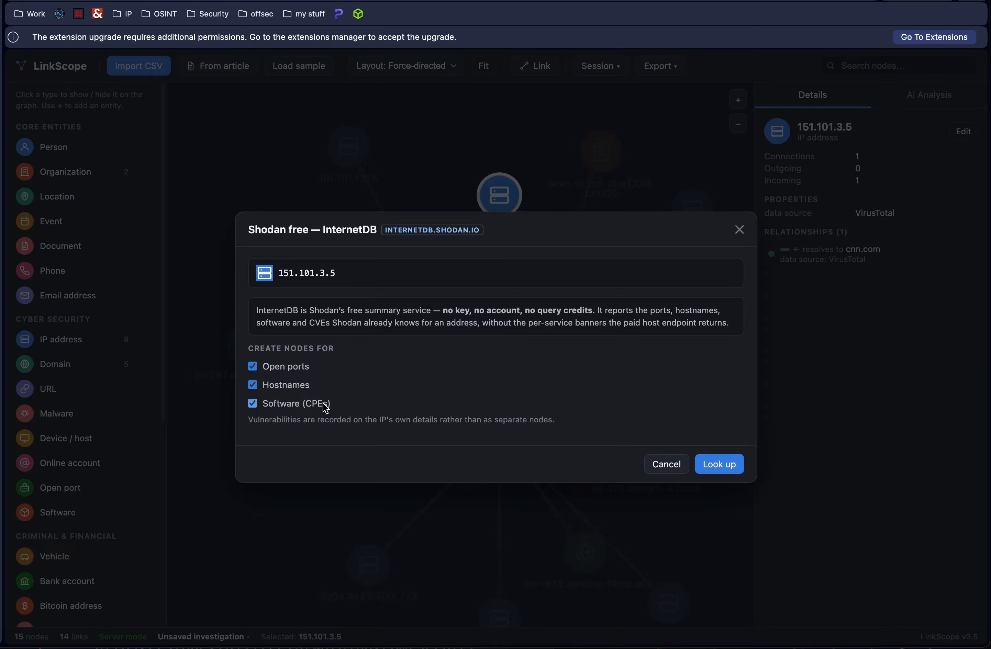
pyautogui.click(720, 464)
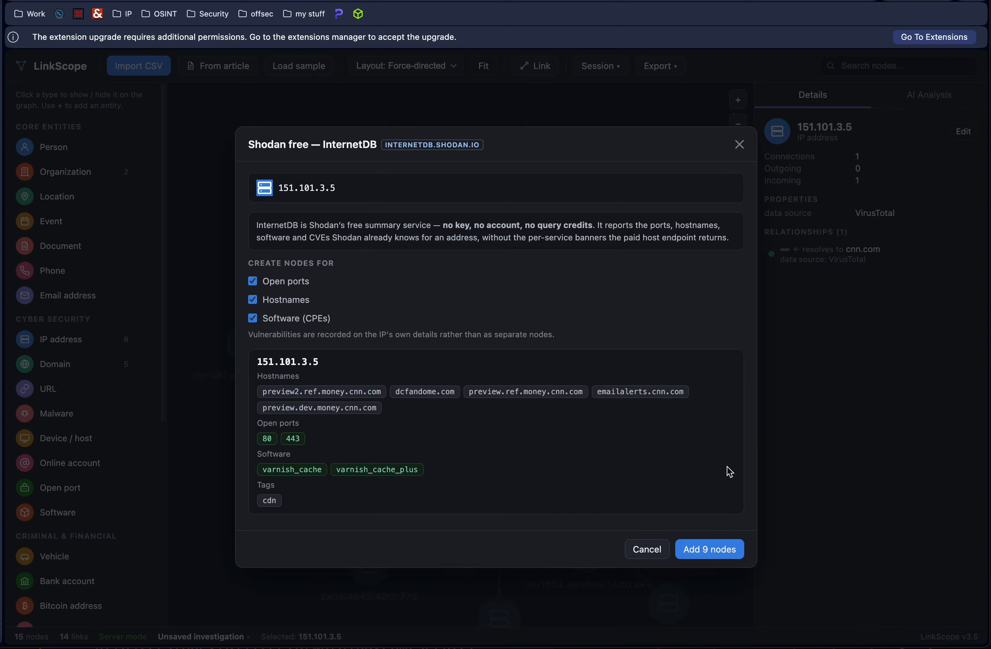
pyautogui.click(724, 555)
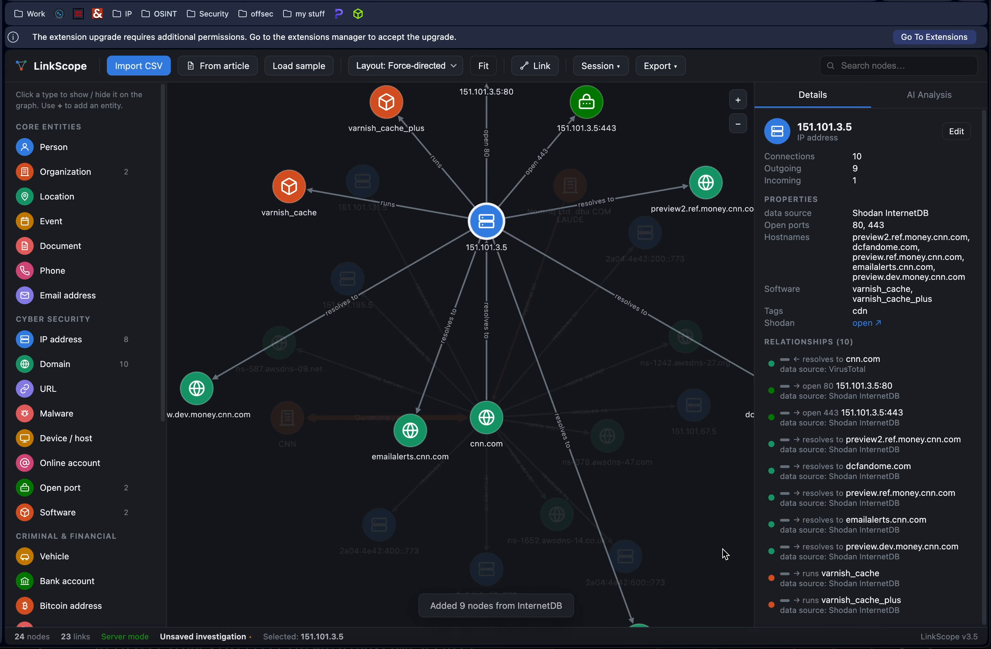
# Step: Move the varnish_cache node up level with varnish_cache_plus, and inspect the varnish_cache_plus details
pyautogui.scroll(5, 675, 375)
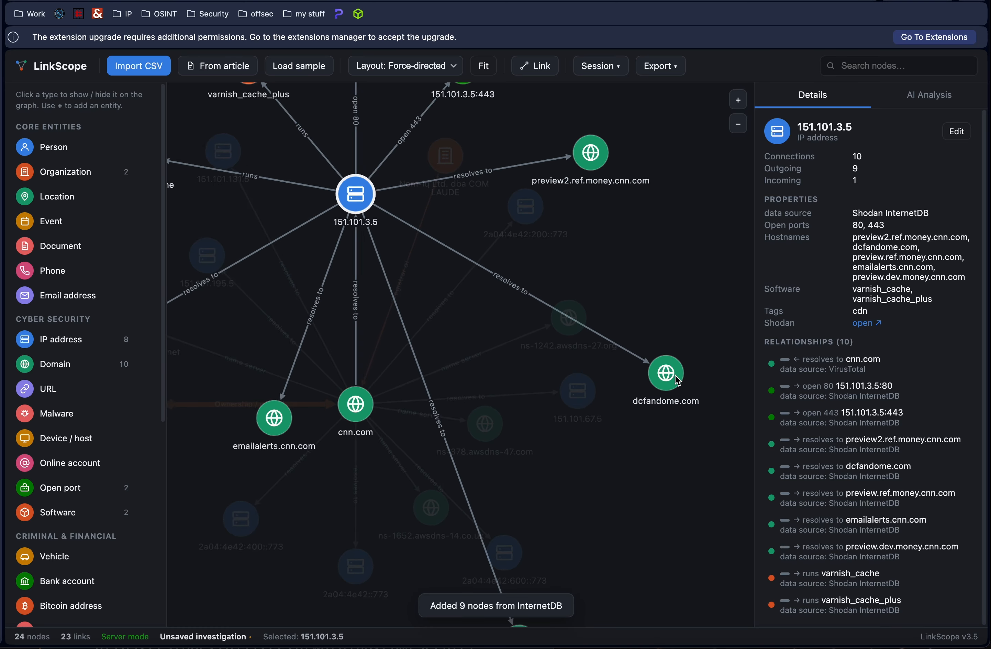
pyautogui.scroll(-3, 675, 375)
pyautogui.scroll(-2, 677, 380)
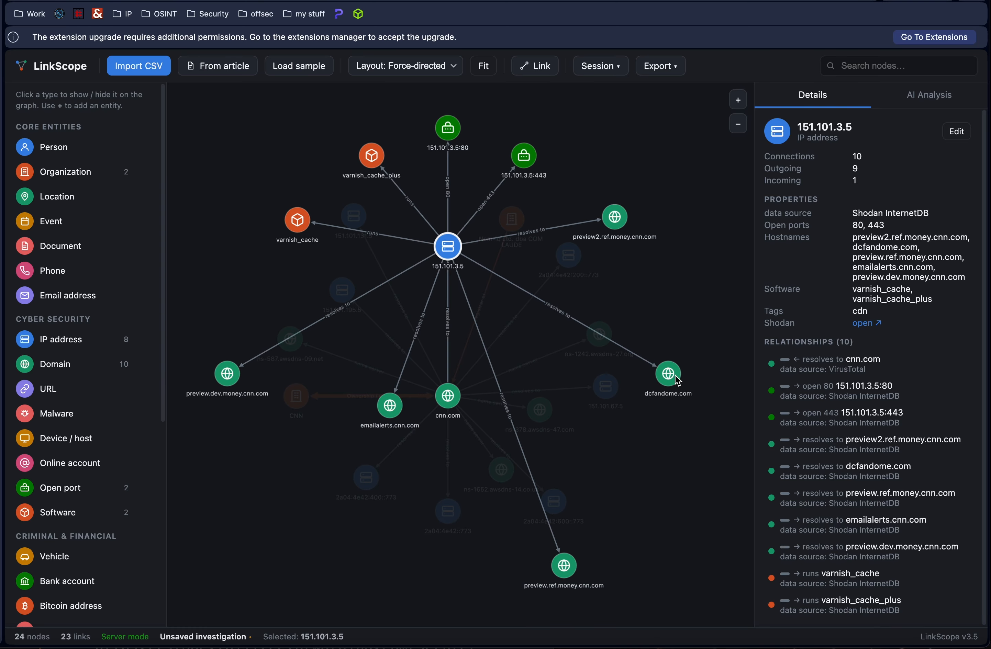
pyautogui.scroll(4, 300, 228)
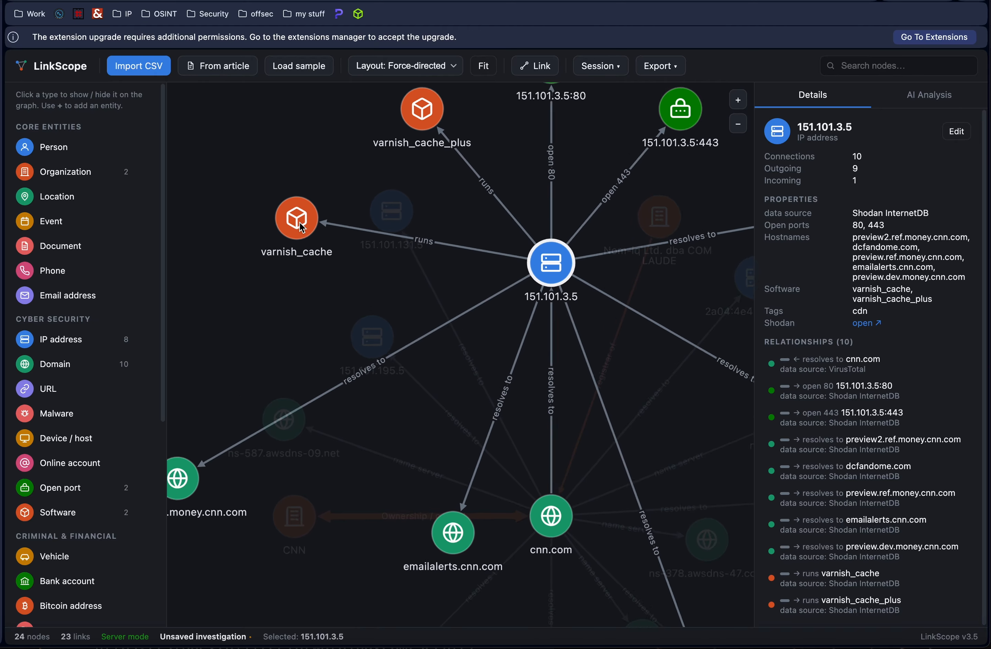
pyautogui.moveTo(294, 177); pyautogui.dragTo(341, 271)
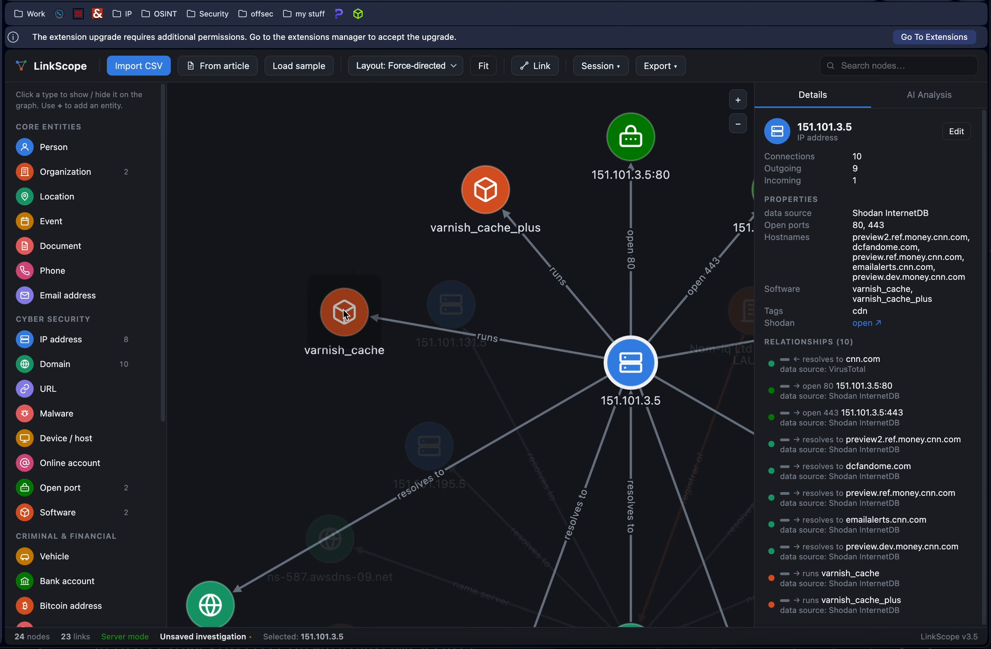
pyautogui.moveTo(344, 311); pyautogui.dragTo(339, 194)
pyautogui.click(488, 194)
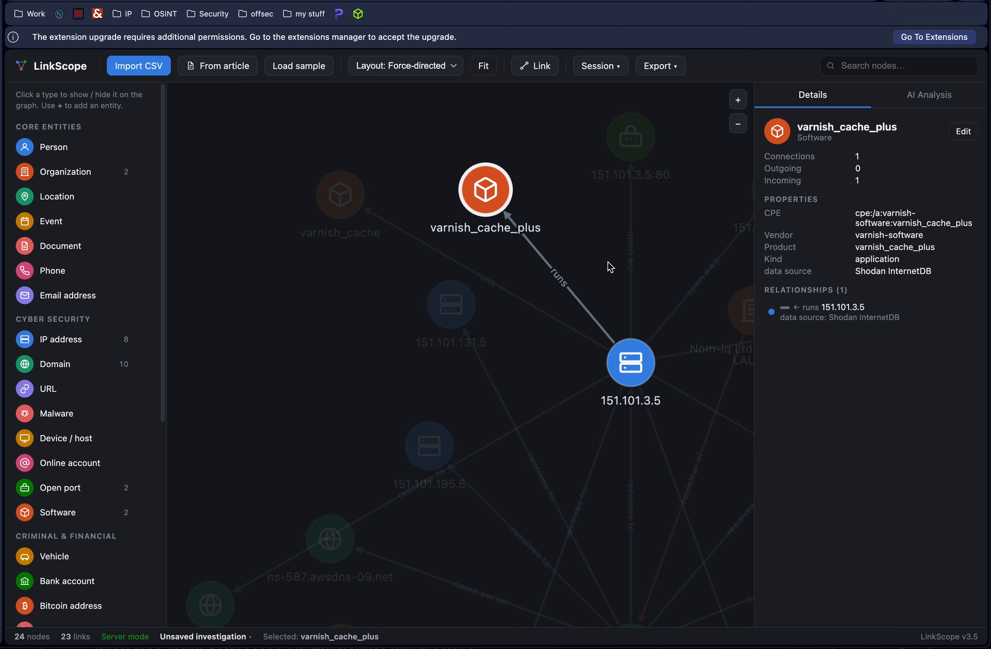
pyautogui.click(680, 253)
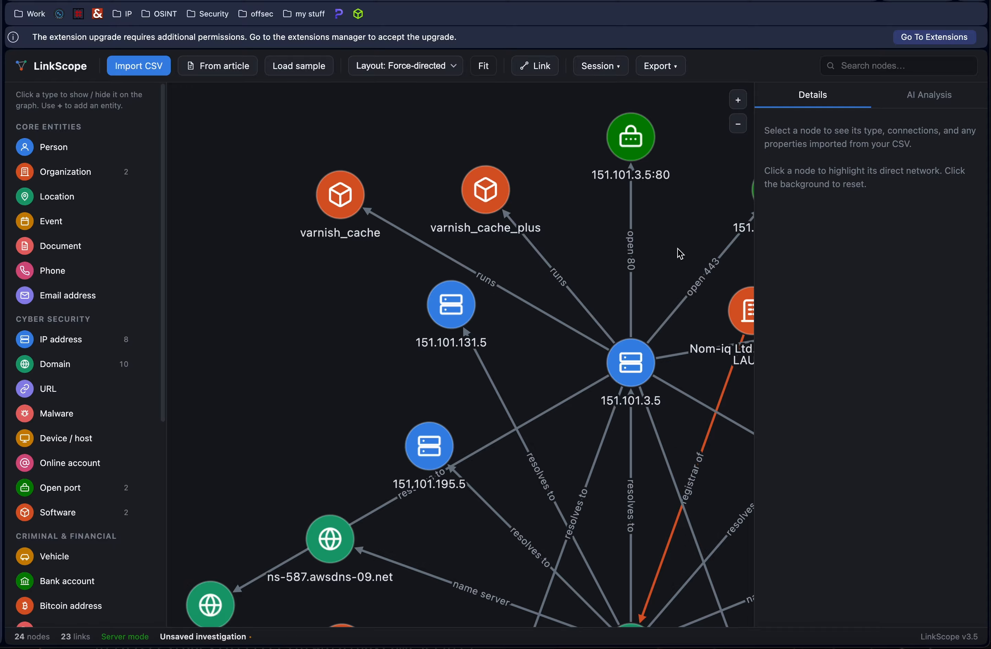
# Step: Try to look up the registrar Nom-iq Ltd. dba COM LAUDE in LittleSis
pyautogui.rightClick(677, 248)
pyautogui.click(668, 230)
pyautogui.moveTo(678, 243); pyautogui.dragTo(521, 207)
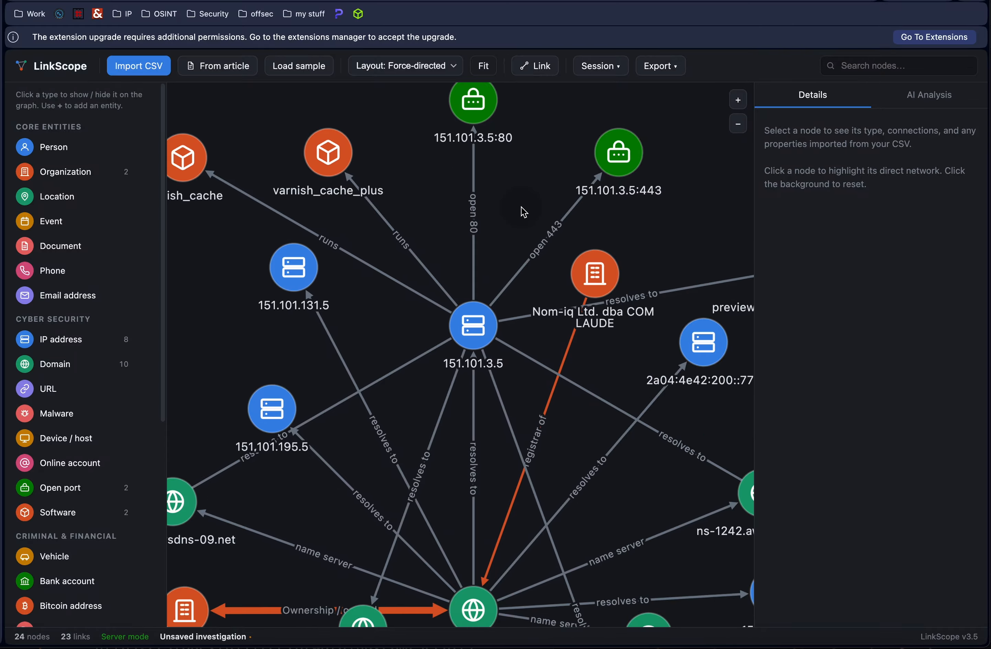
pyautogui.click(599, 283)
pyautogui.rightClick(597, 279)
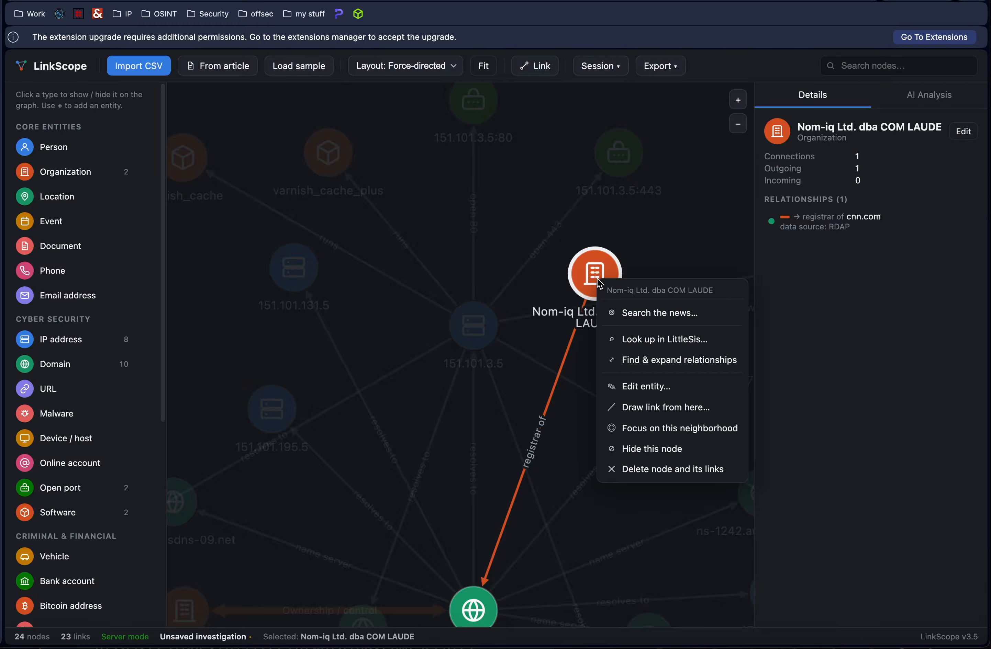
pyautogui.click(642, 341)
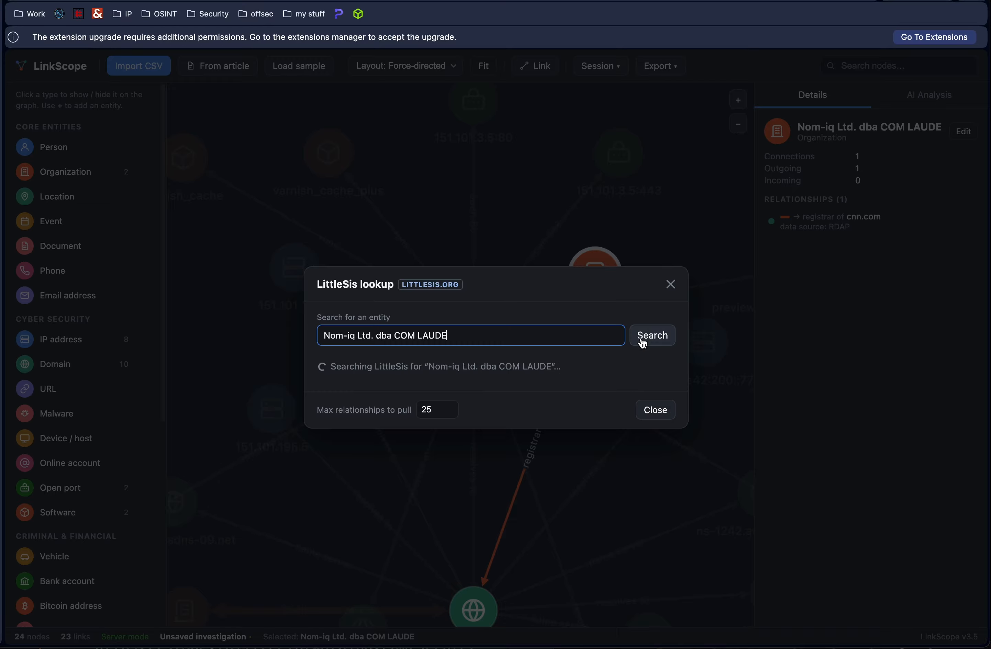
pyautogui.click(647, 414)
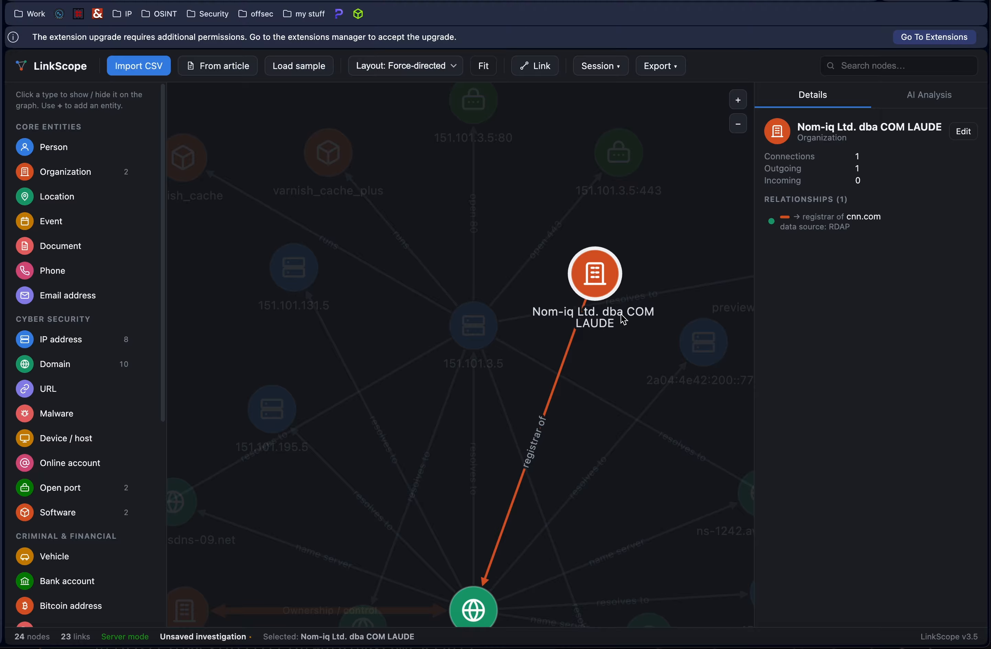
pyautogui.rightClick(605, 278)
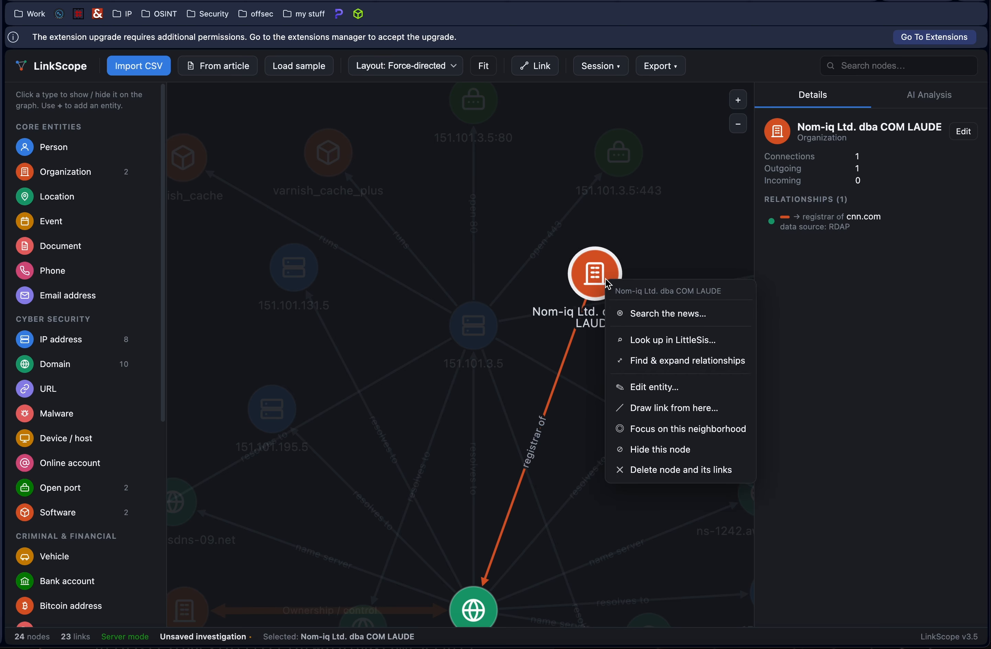
pyautogui.click(678, 237)
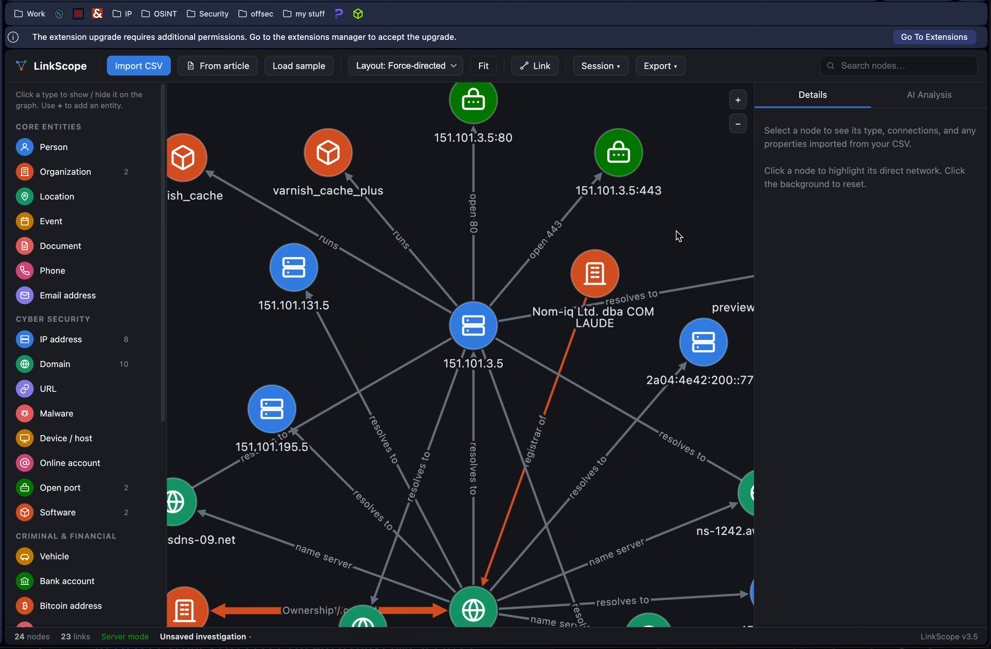
# Step: Move the Nom-iq registrar farther up and right, and place emailalerts.cnn.com between 151.101.3.5 and cnn.com, off the ownership link
pyautogui.moveTo(611, 283); pyautogui.dragTo(700, 223)
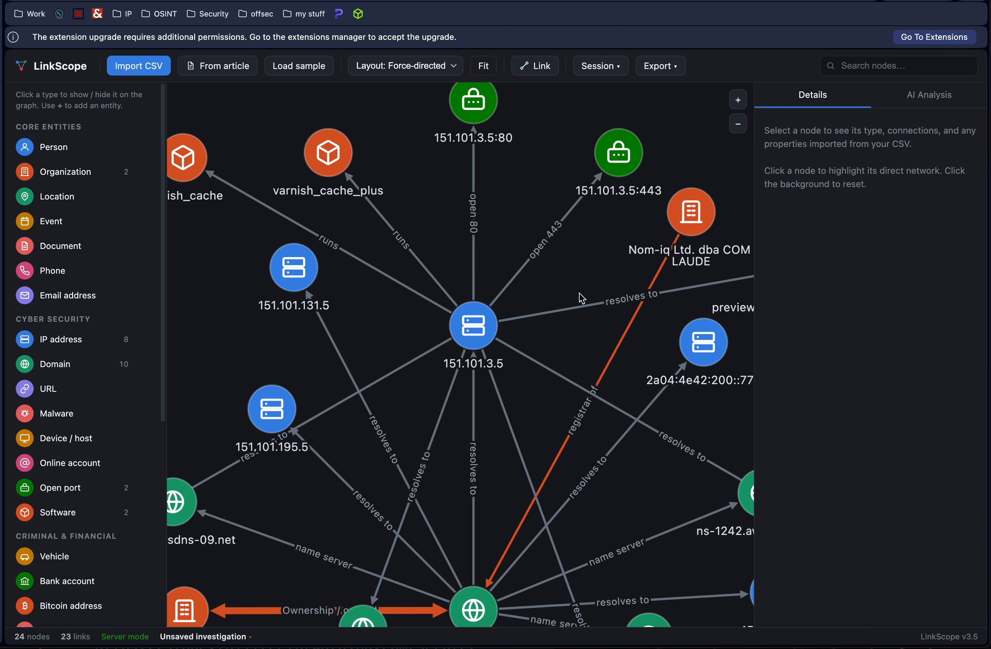
pyautogui.moveTo(572, 355); pyautogui.dragTo(624, 187)
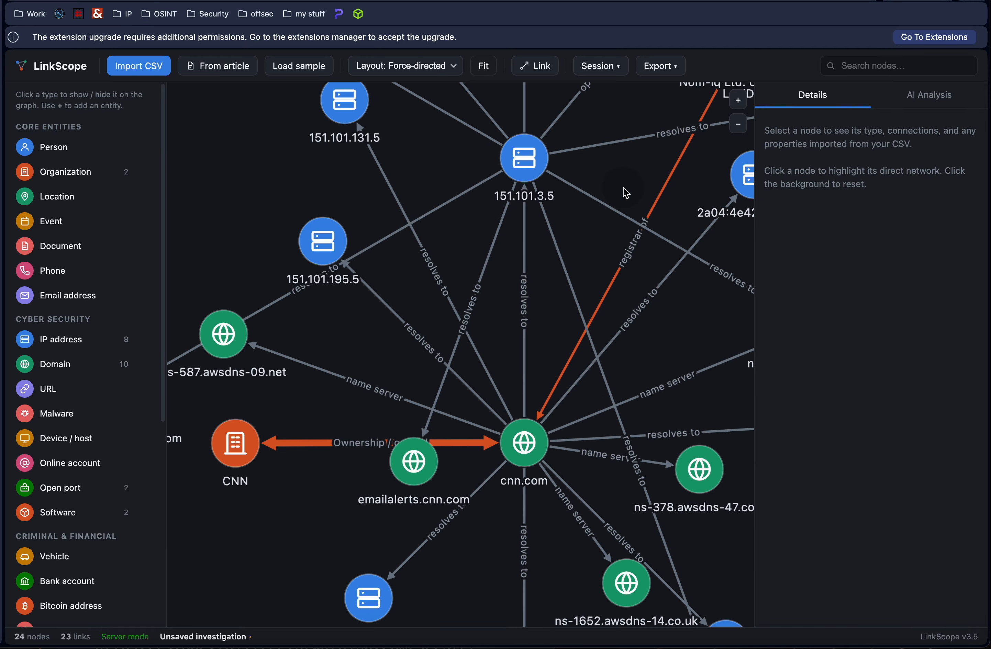
pyautogui.scroll(-5, 570, 352)
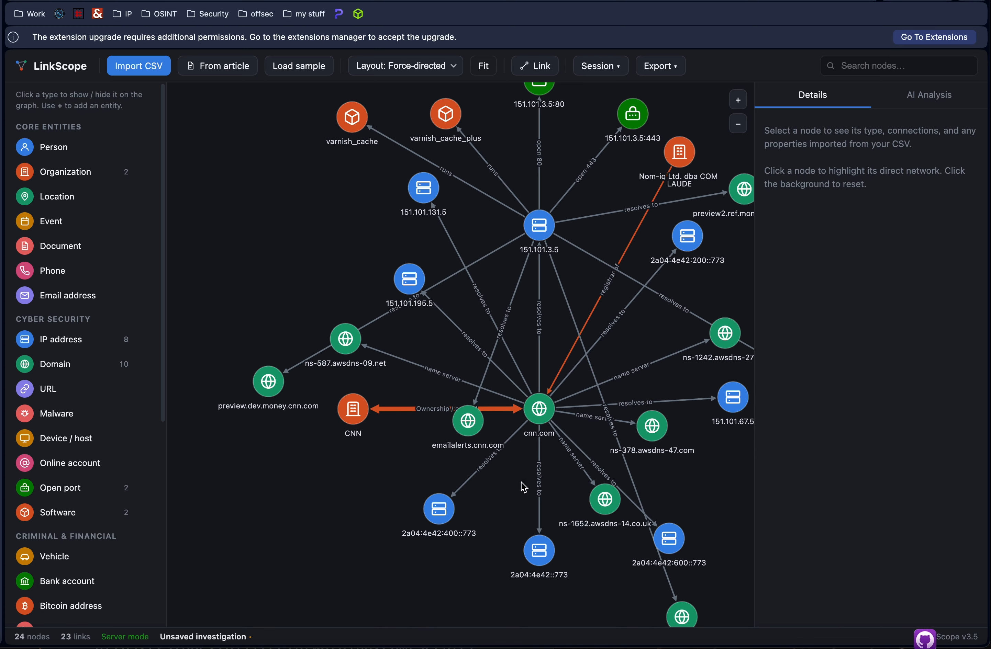
pyautogui.moveTo(518, 481); pyautogui.dragTo(527, 409)
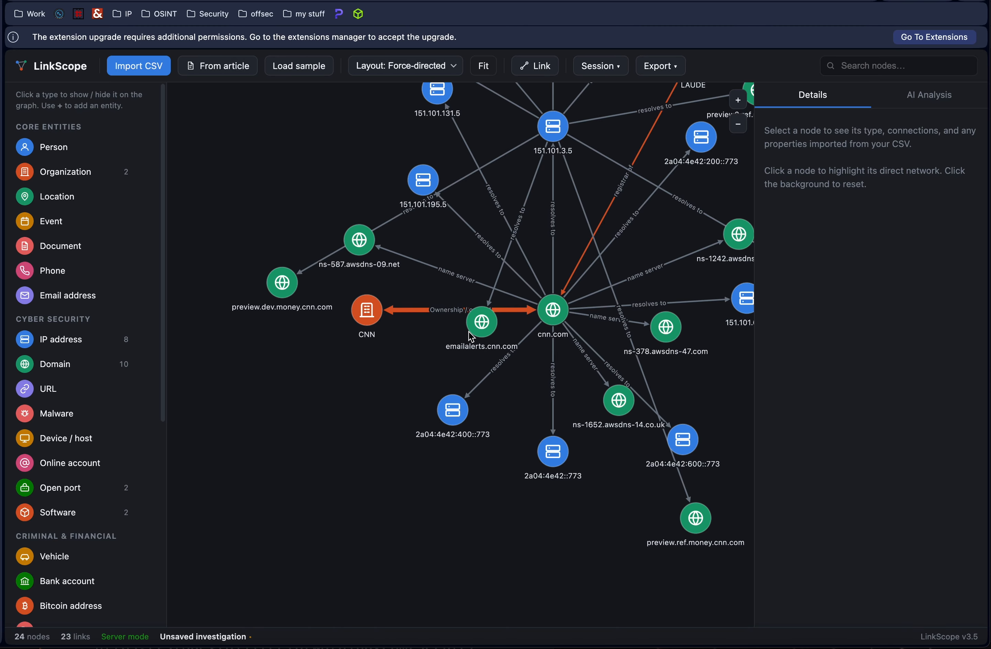
pyautogui.moveTo(480, 331); pyautogui.dragTo(531, 230)
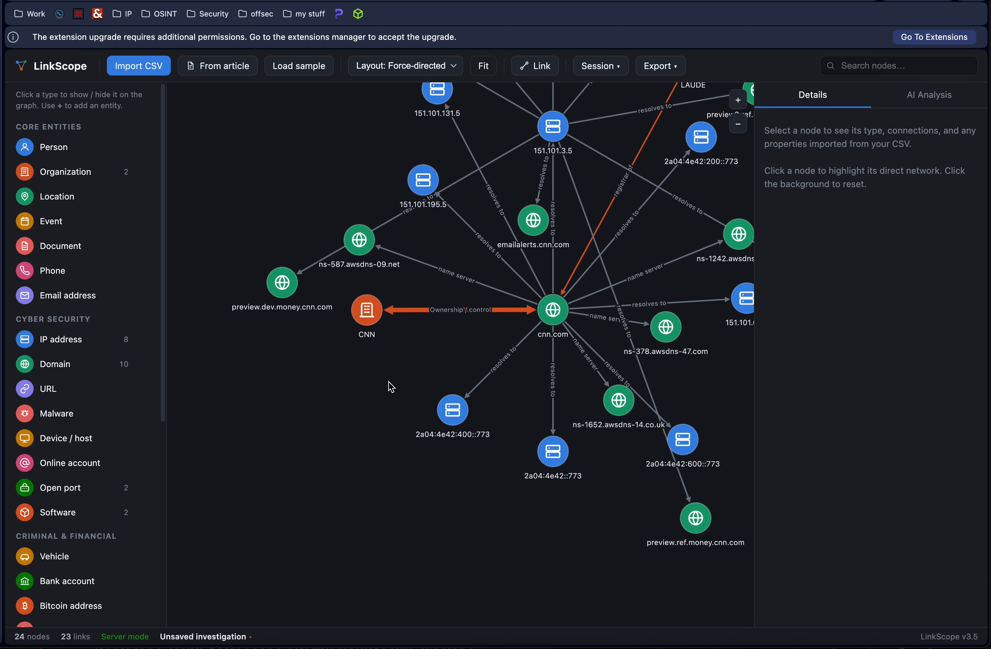
# Step: Look up ns-587.awsdns-09.net in VirusTotal and add the report with both resolved IP addresses and the registrar MarkMonitor Inc. as nodes
pyautogui.rightClick(427, 180)
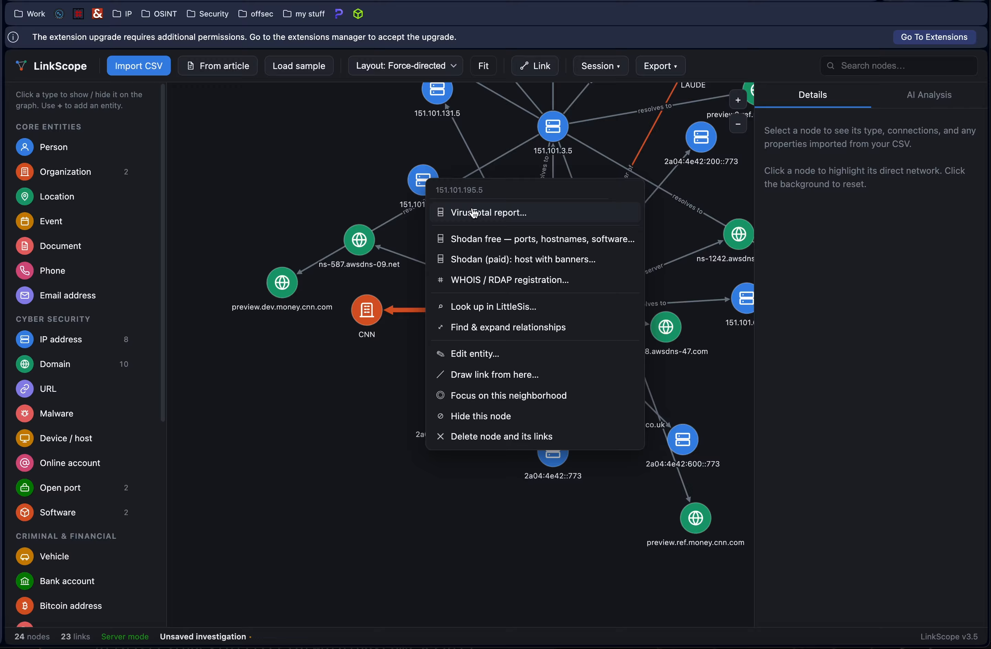
pyautogui.click(358, 220)
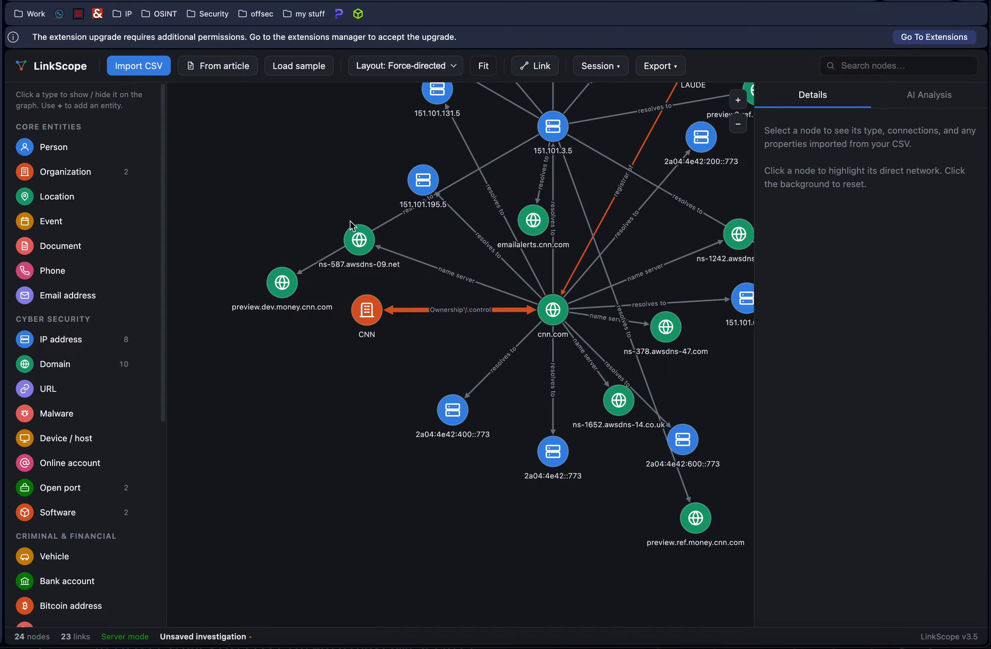
pyautogui.click(366, 241)
pyautogui.rightClick(366, 241)
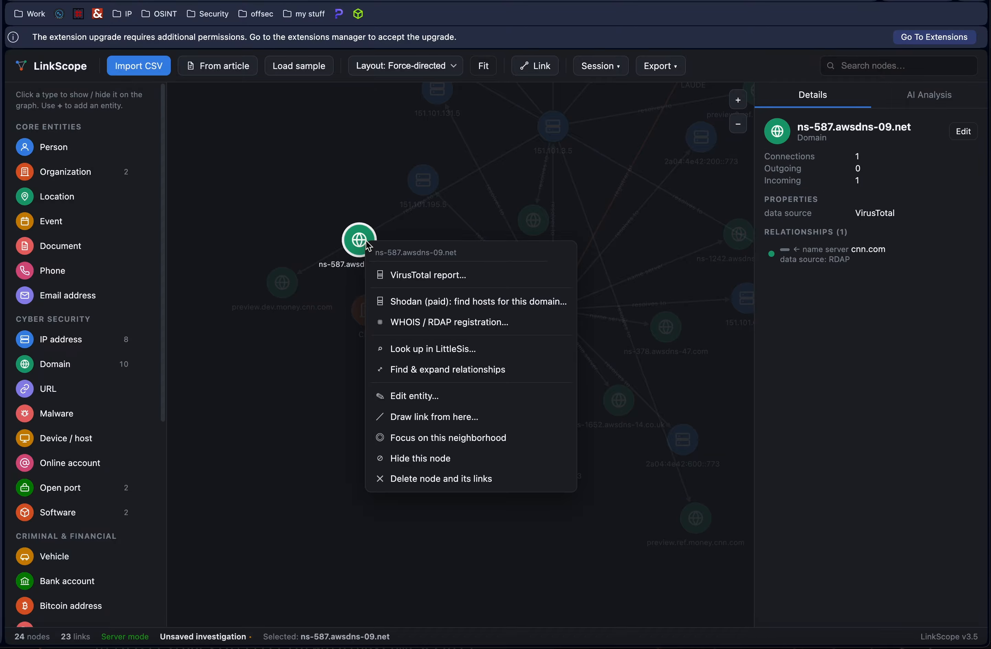
pyautogui.click(406, 276)
pyautogui.click(738, 440)
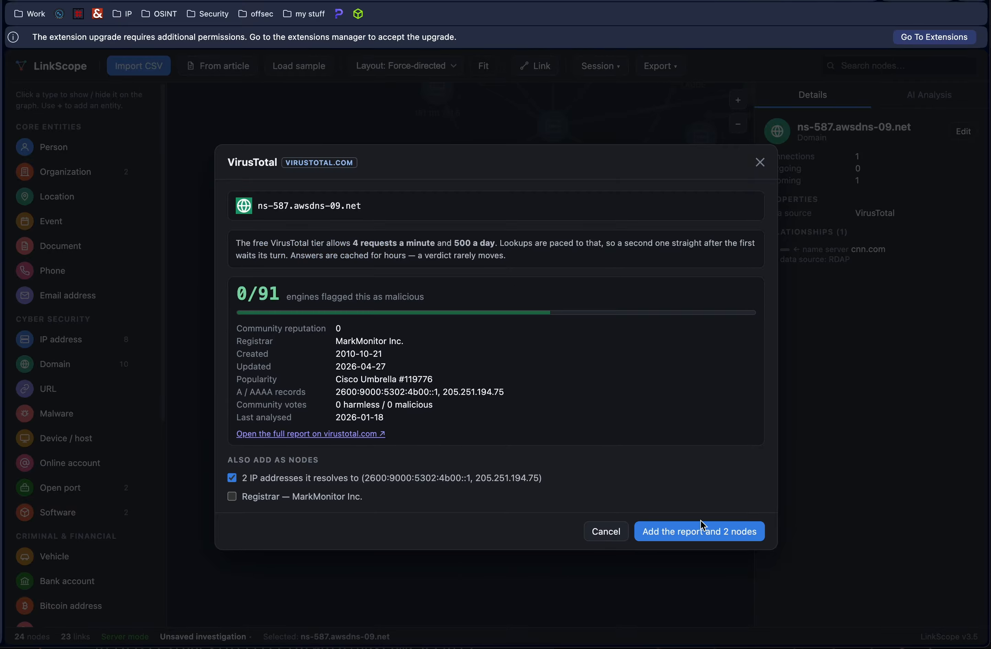
pyautogui.click(319, 497)
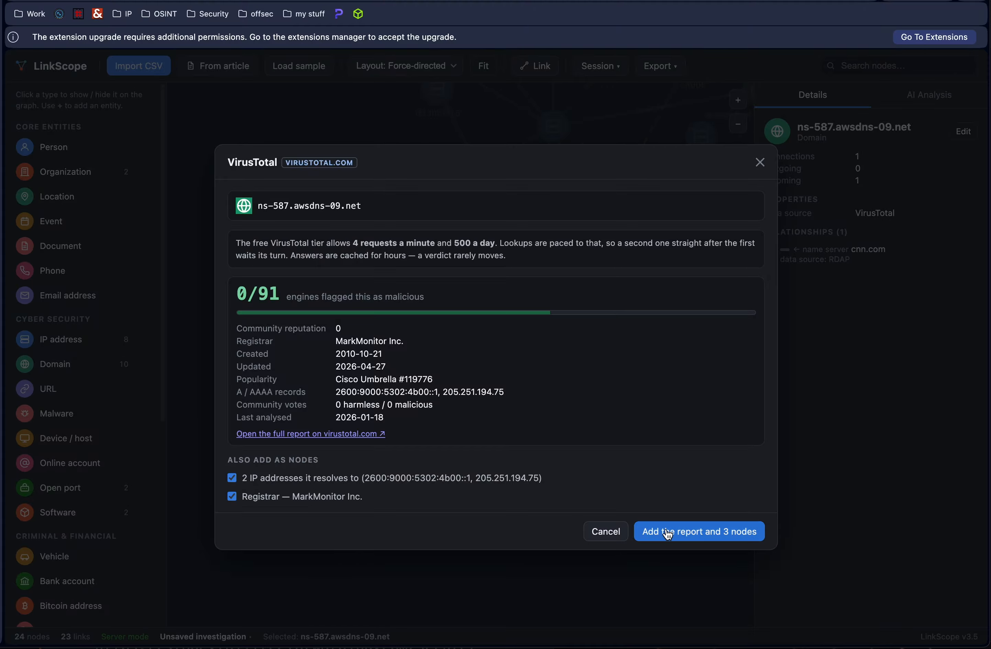
pyautogui.click(667, 533)
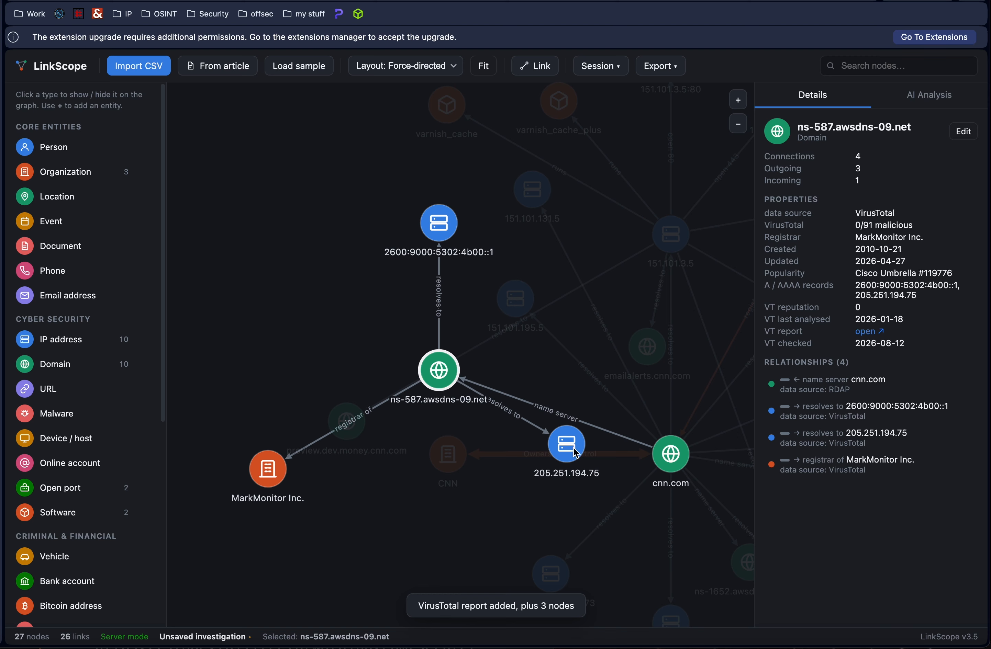
# Step: Move 205.251.194.75 and MarkMonitor Inc. to open space up and to the left of ns-587.awsdns-09.net
pyautogui.moveTo(576, 453); pyautogui.dragTo(333, 287)
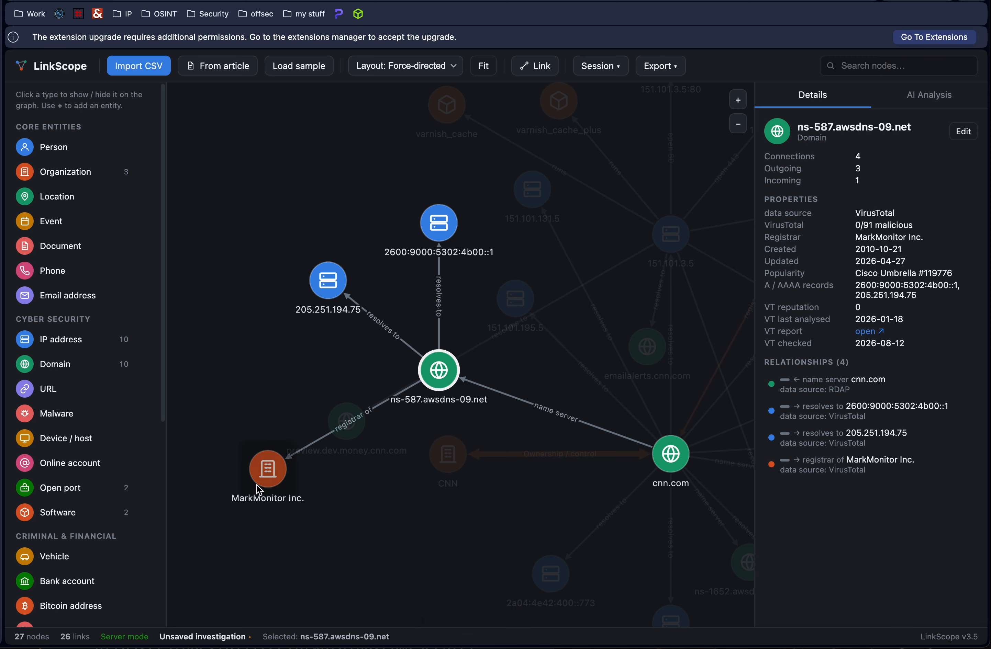
pyautogui.moveTo(259, 489); pyautogui.dragTo(235, 363)
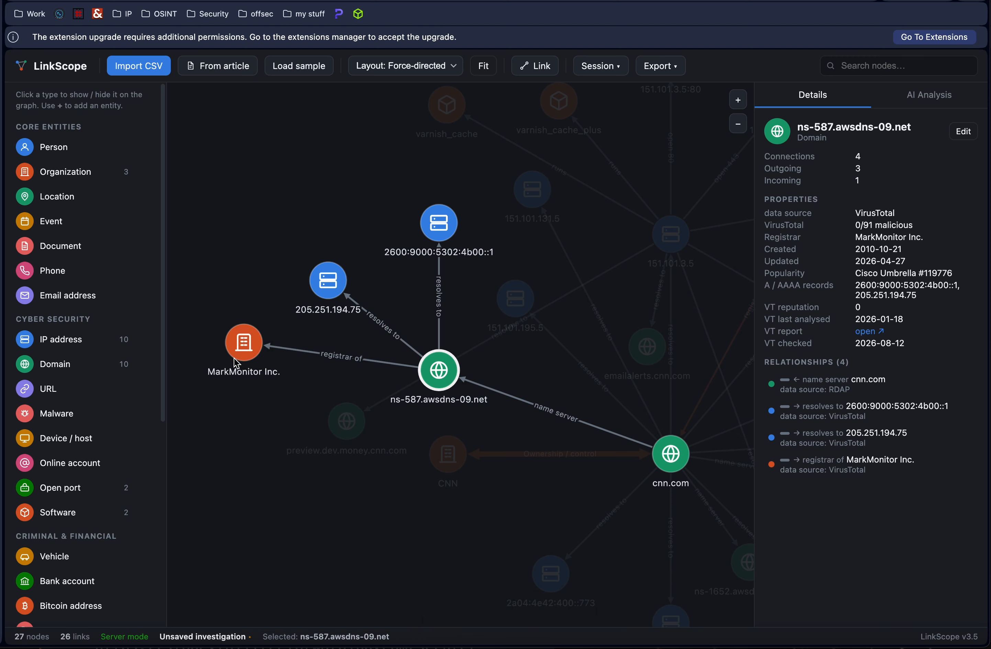
pyautogui.click(531, 388)
# Step: Move the CNN organization far down and left of cnn.com, and add its relationships from the matching LittleSis entry
pyautogui.moveTo(448, 454); pyautogui.dragTo(306, 544)
pyautogui.moveTo(405, 568); pyautogui.dragTo(557, 311)
pyautogui.moveTo(451, 275); pyautogui.dragTo(363, 347)
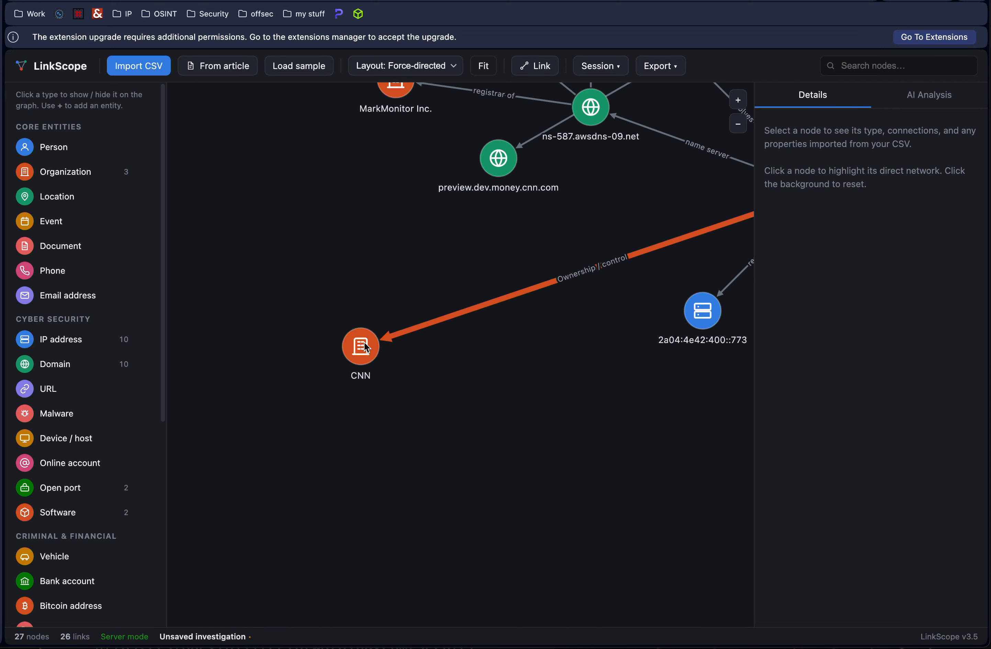
pyautogui.rightClick(364, 343)
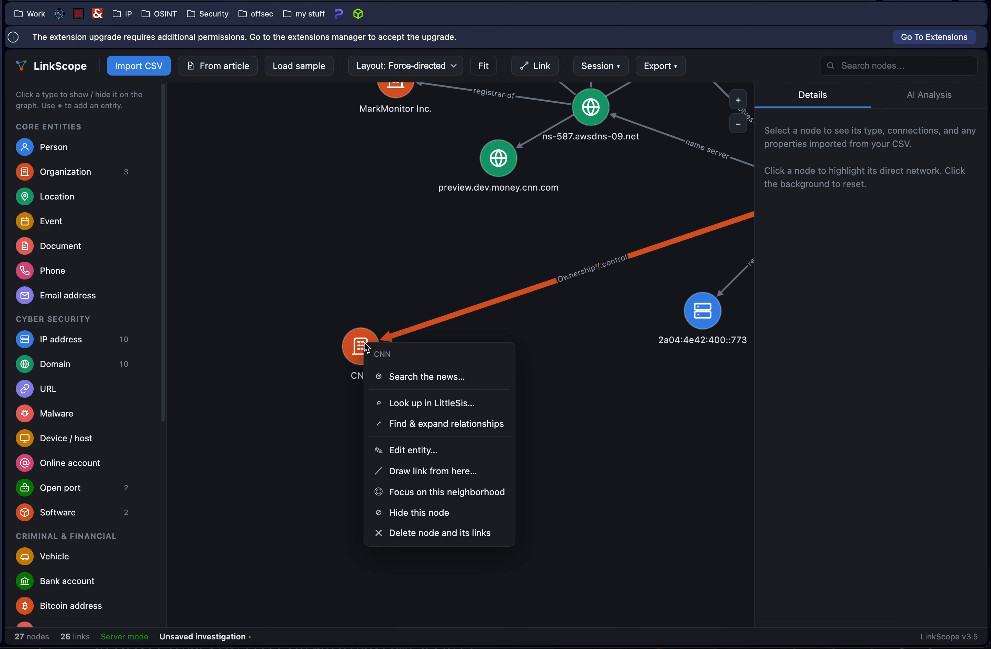
pyautogui.click(417, 403)
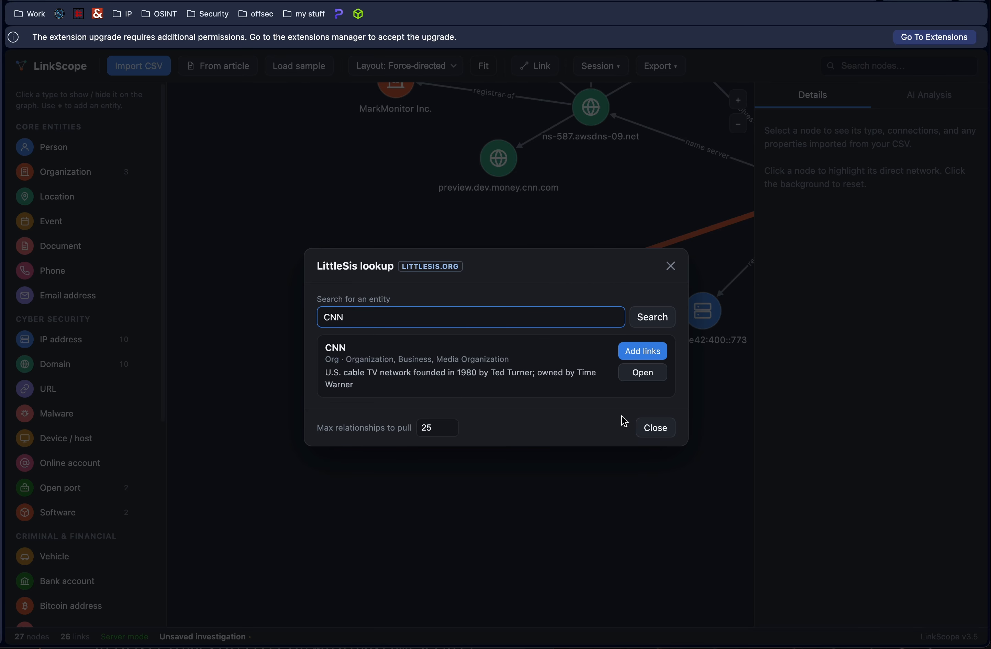
pyautogui.click(634, 356)
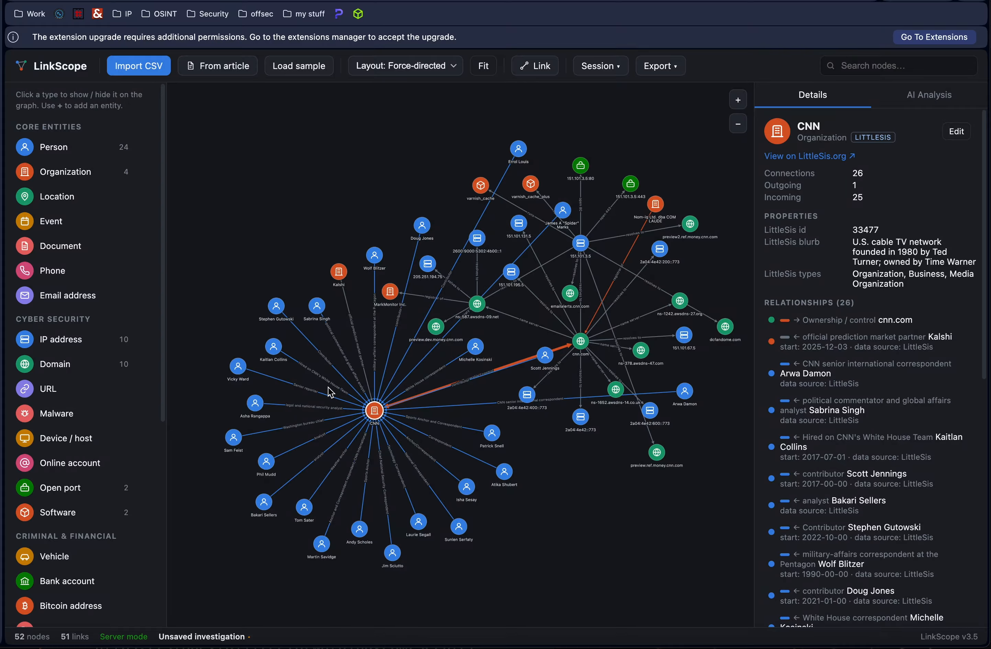
# Step: Review the people and roles linked to CNN, and inspect the details of the analyst Phil Mudd
pyautogui.moveTo(328, 389); pyautogui.dragTo(398, 208)
pyautogui.scroll(5, 379, 310)
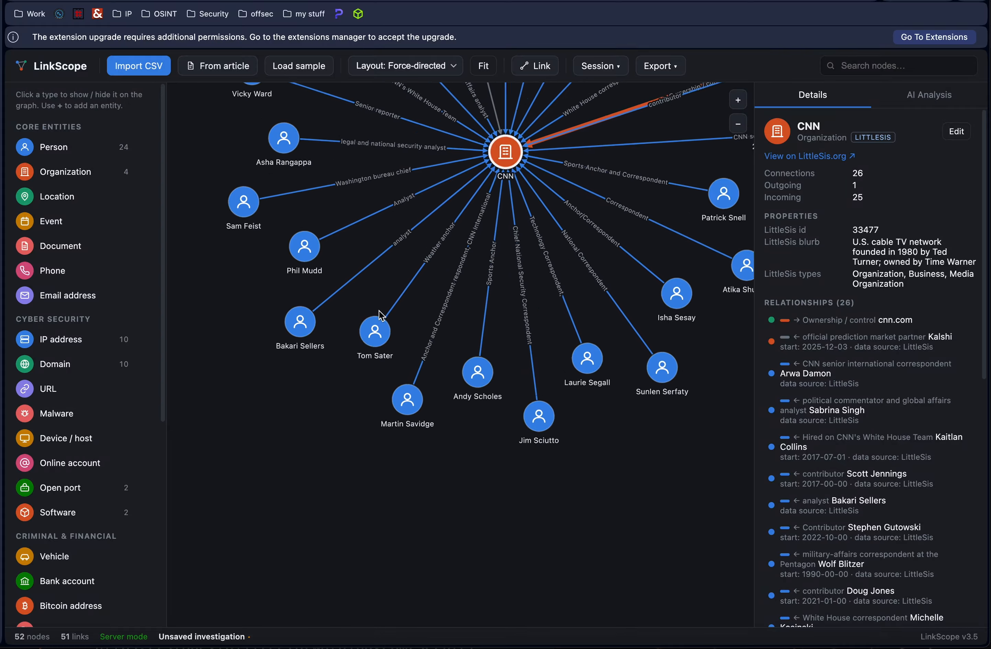
pyautogui.scroll(1, 378, 316)
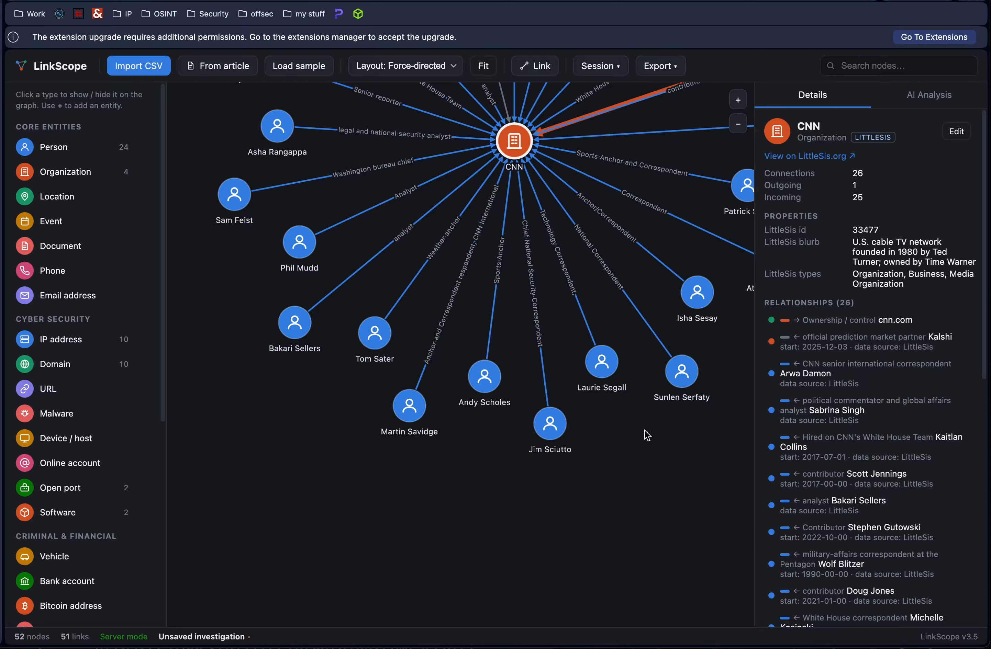
pyautogui.moveTo(647, 436); pyautogui.dragTo(639, 491)
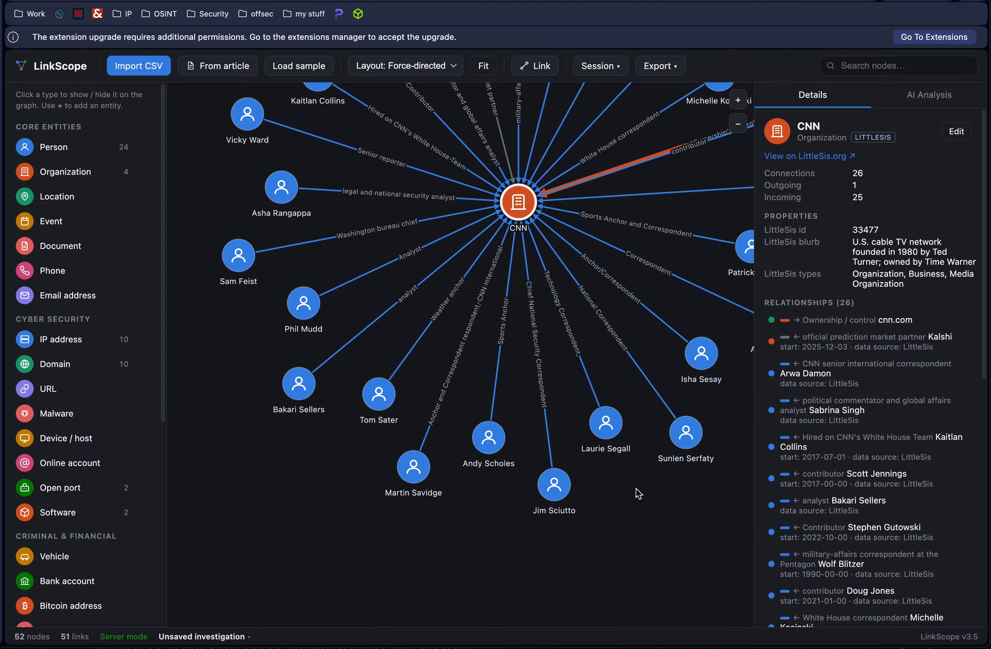
pyautogui.click(303, 304)
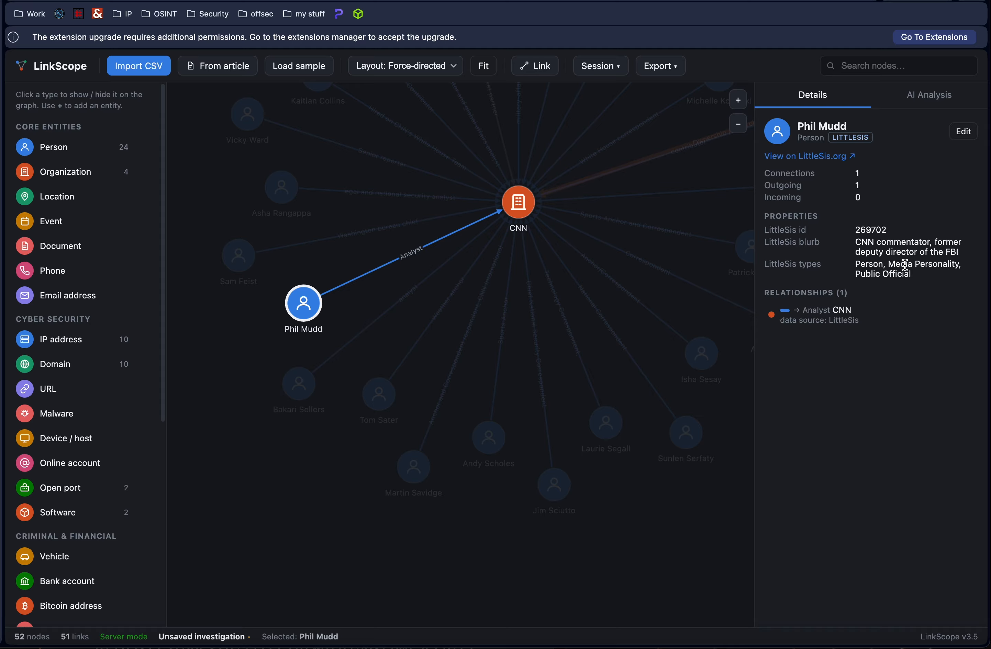
# Step: Move Phil Mudd away from the CNN cluster into open space and expand his LittleSis relationships
pyautogui.moveTo(275, 387); pyautogui.dragTo(481, 372)
pyautogui.moveTo(533, 310); pyautogui.dragTo(391, 356)
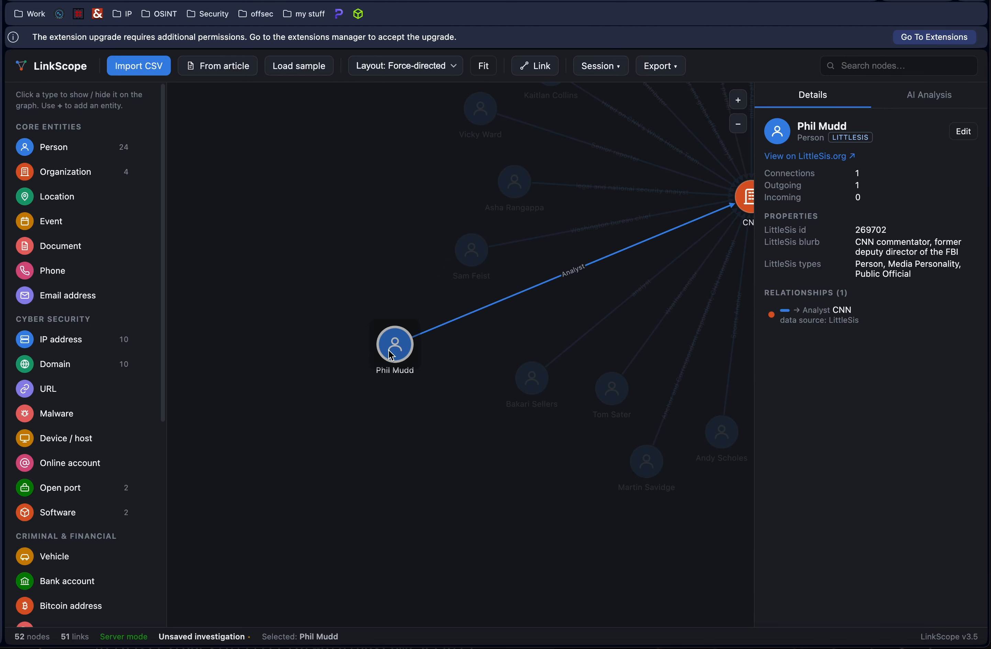
pyautogui.rightClick(391, 356)
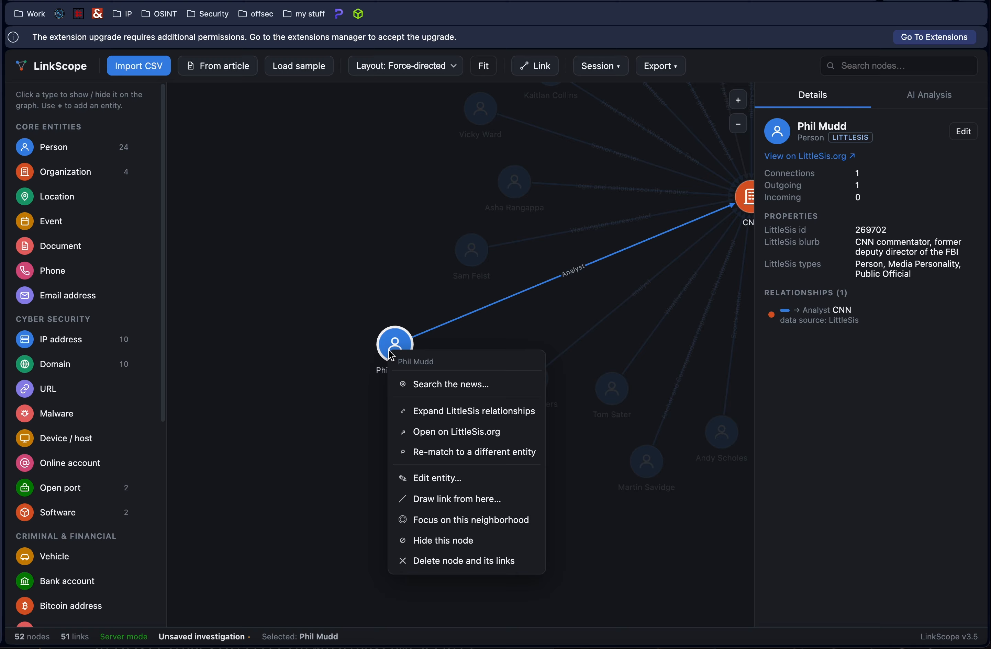
pyautogui.click(426, 415)
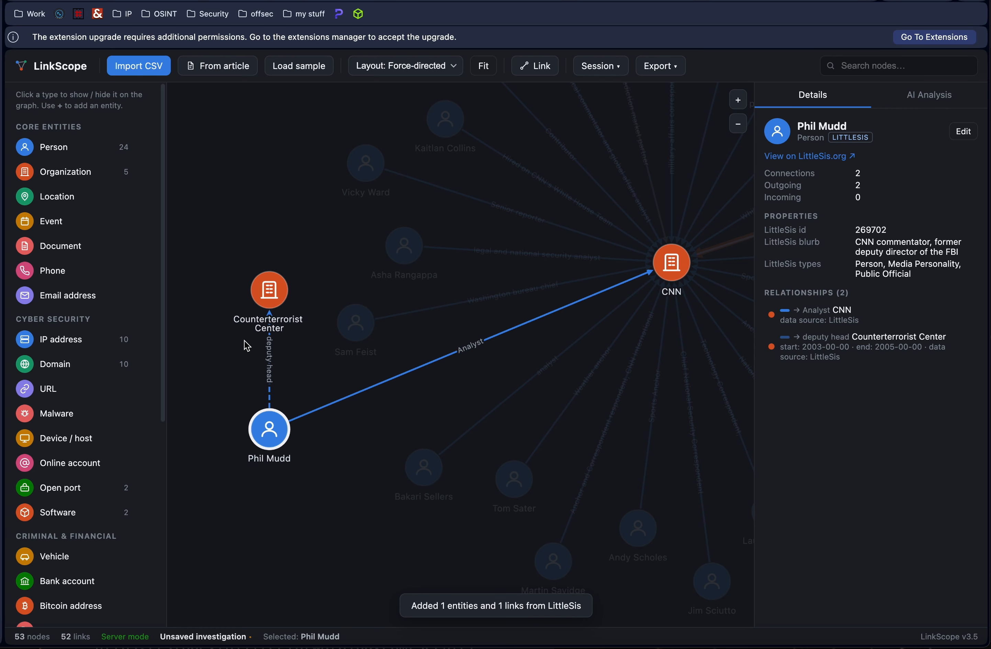
# Step: Inspect and expand the Counterterrorist Center's LittleSis relationships, and move James W McJunkin above the Bin Laden Issue Station
pyautogui.moveTo(243, 341); pyautogui.dragTo(339, 364)
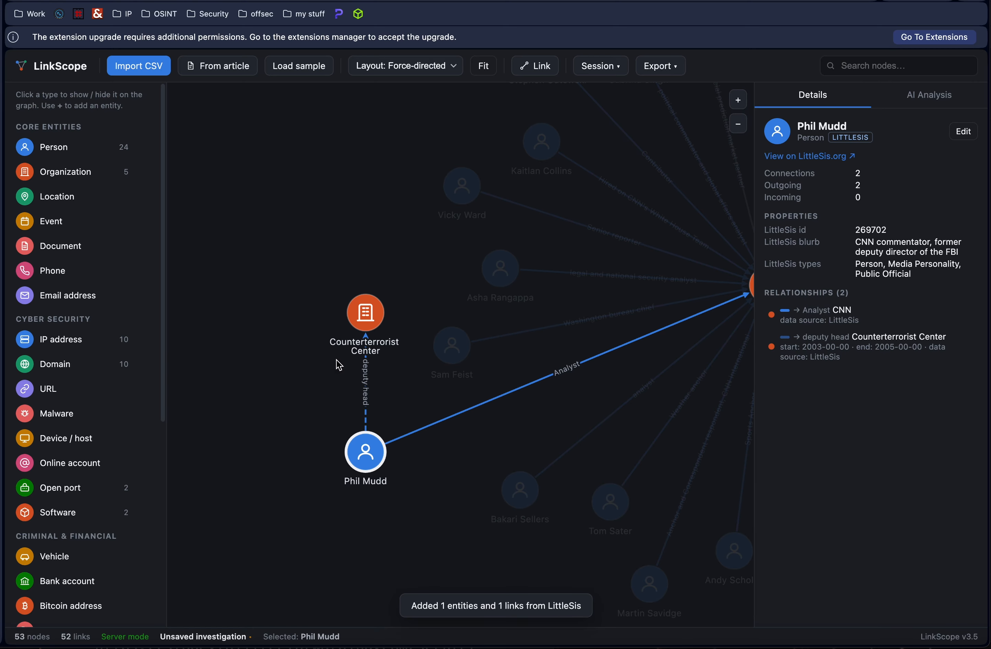
pyautogui.click(369, 322)
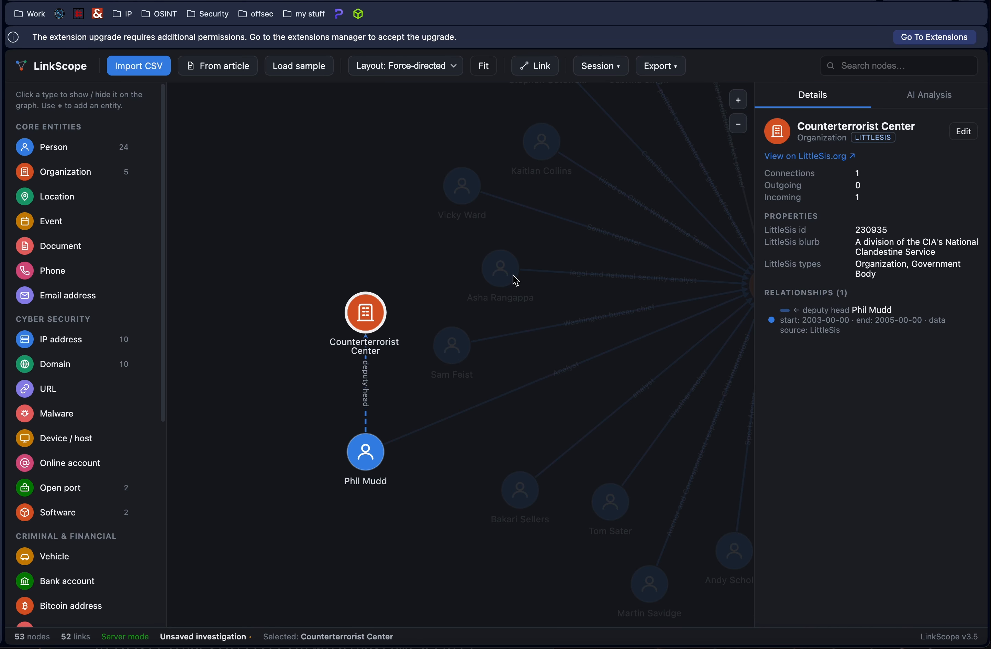
pyautogui.rightClick(356, 305)
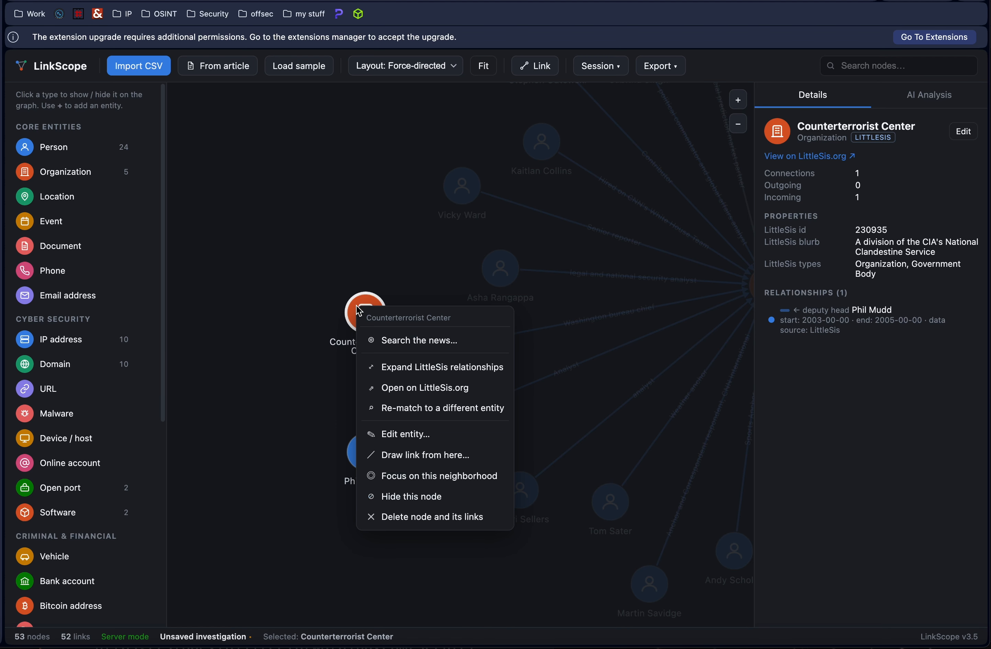
pyautogui.click(406, 374)
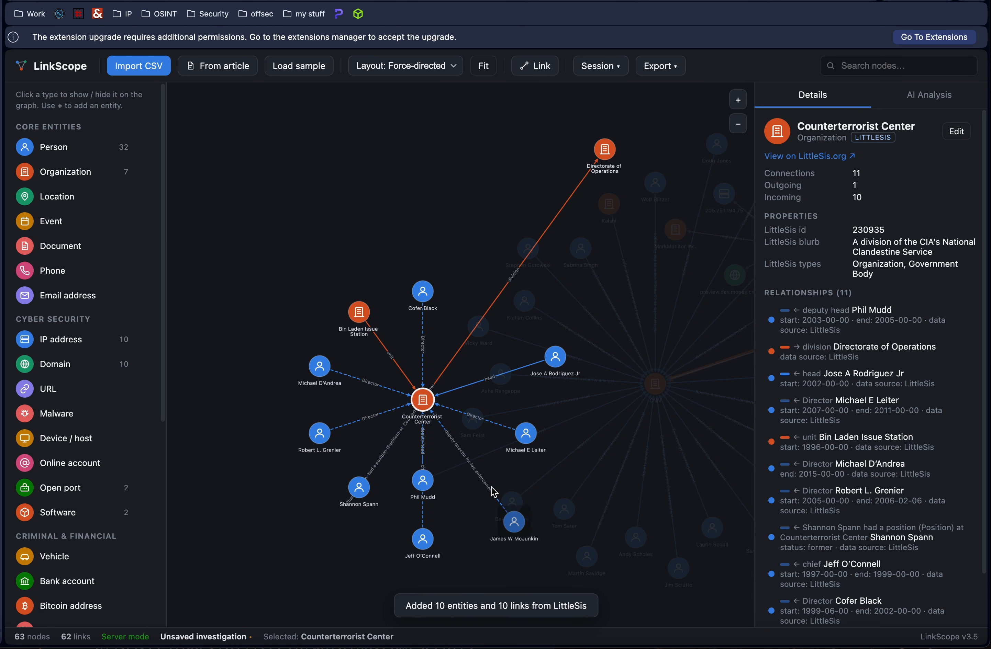
pyautogui.moveTo(491, 487); pyautogui.dragTo(375, 258)
# Step: Inspect the Bin Laden Issue Station details and expand its LittleSis relationships
pyautogui.scroll(2, 382, 315)
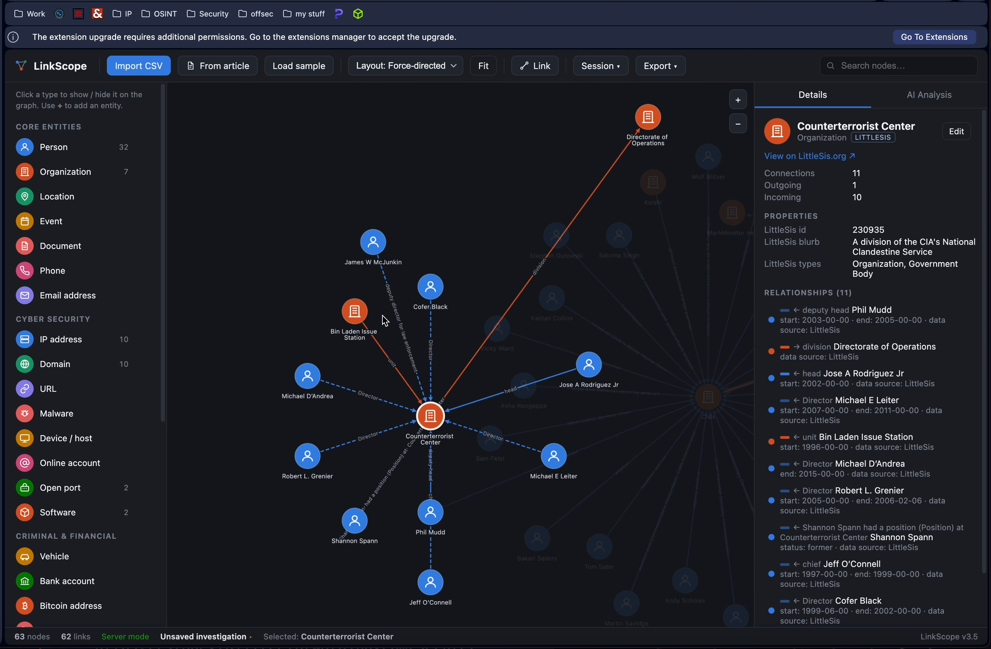
pyautogui.scroll(3, 384, 321)
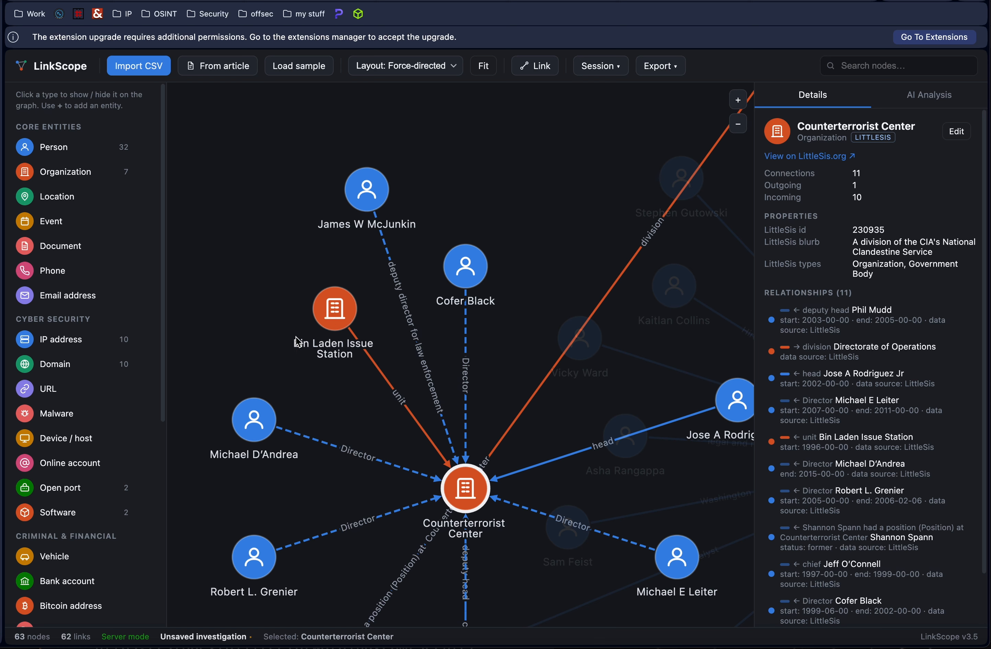
pyautogui.click(342, 321)
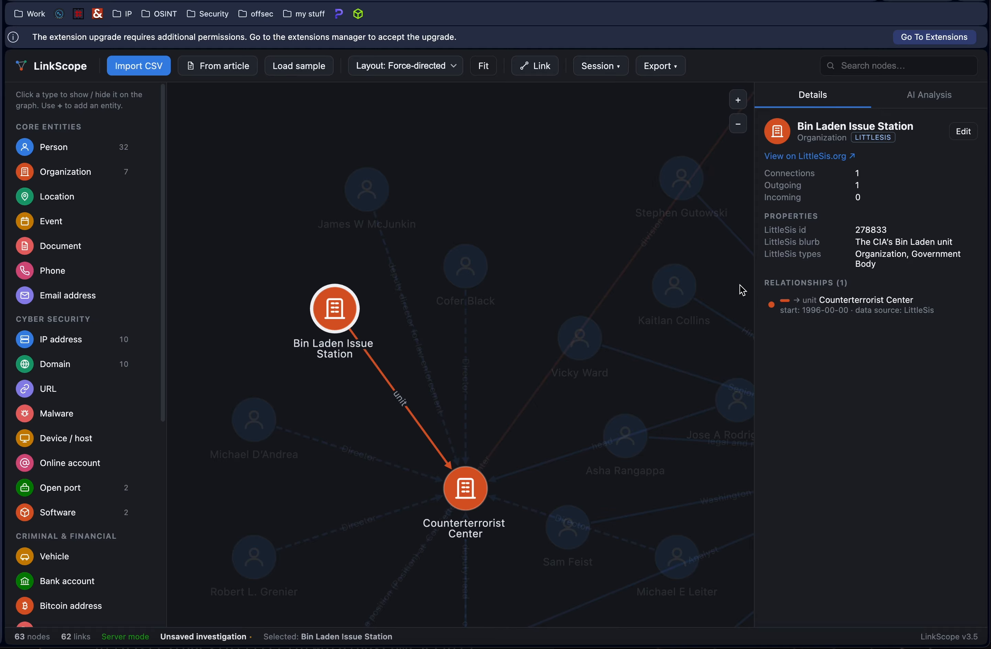
pyautogui.rightClick(318, 316)
pyautogui.click(360, 379)
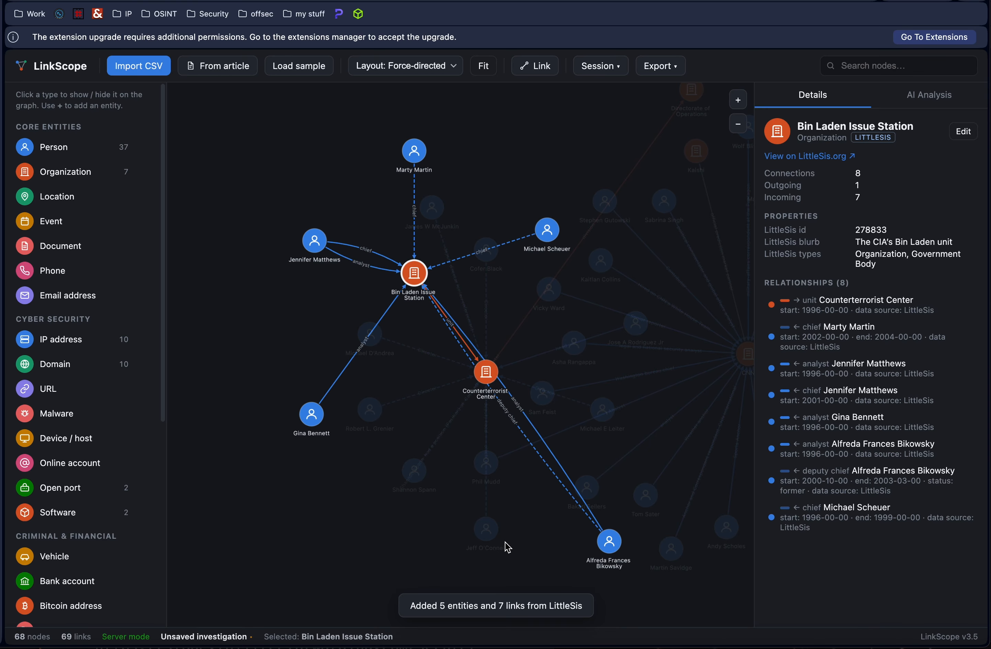
# Step: Move Alfreda Frances Bikowsky to the left of the Bin Laden Issue Station, between Jennifer Matthews and Gina Bennett, and inspect her details
pyautogui.moveTo(610, 549); pyautogui.dragTo(277, 335)
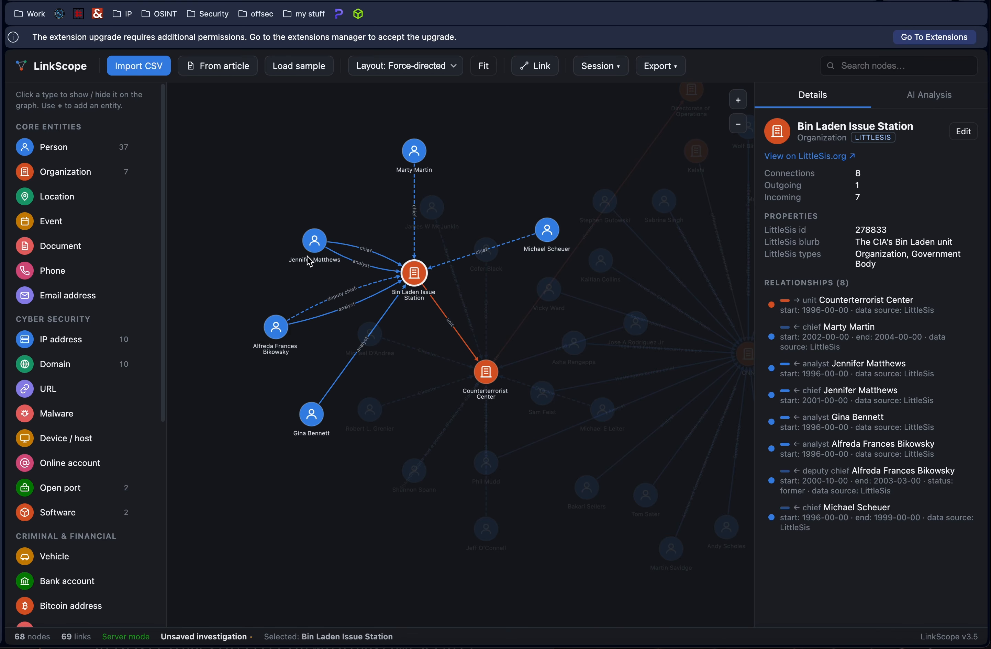
pyautogui.scroll(3, 310, 260)
pyautogui.scroll(1, 309, 260)
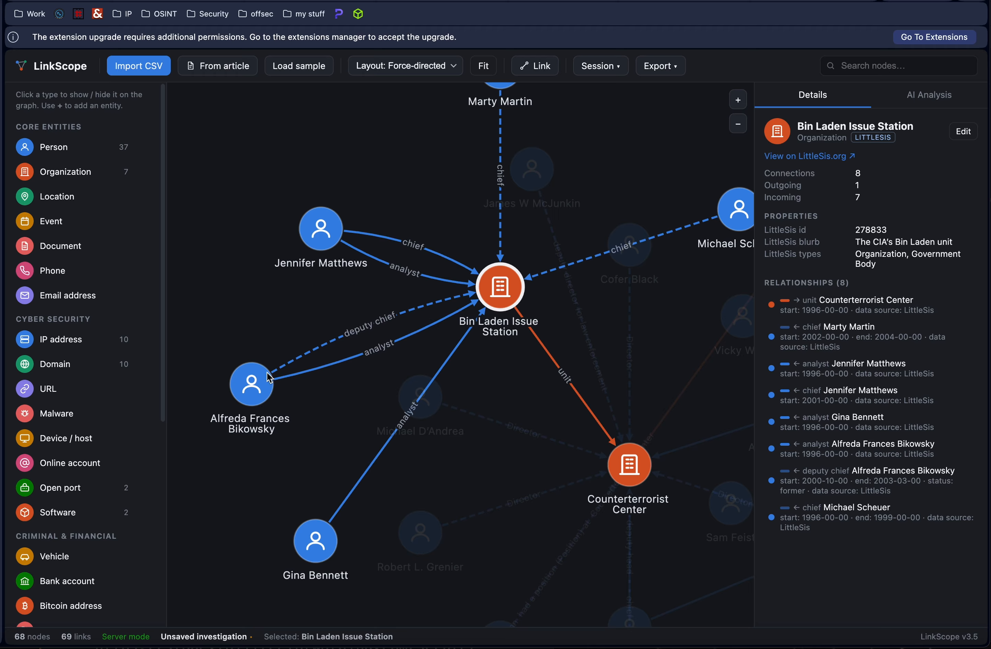
pyautogui.click(252, 389)
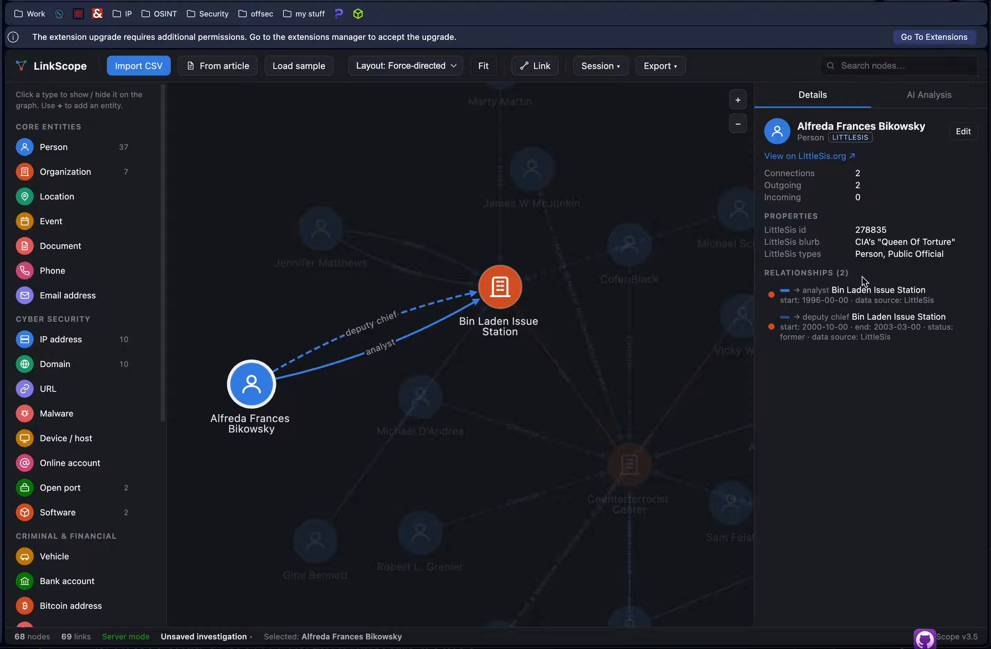
pyautogui.click(496, 404)
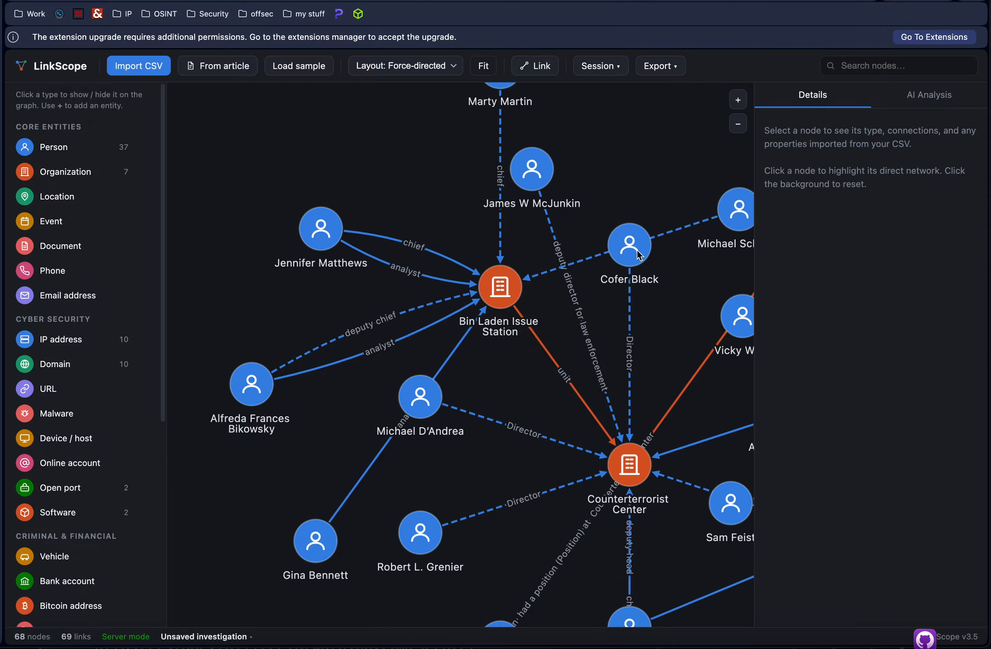
# Step: Move Cofer Black down toward the Counterterrorist Center, off the chief link, and shift James W McJunkin slightly up and right
pyautogui.moveTo(638, 255); pyautogui.dragTo(651, 202)
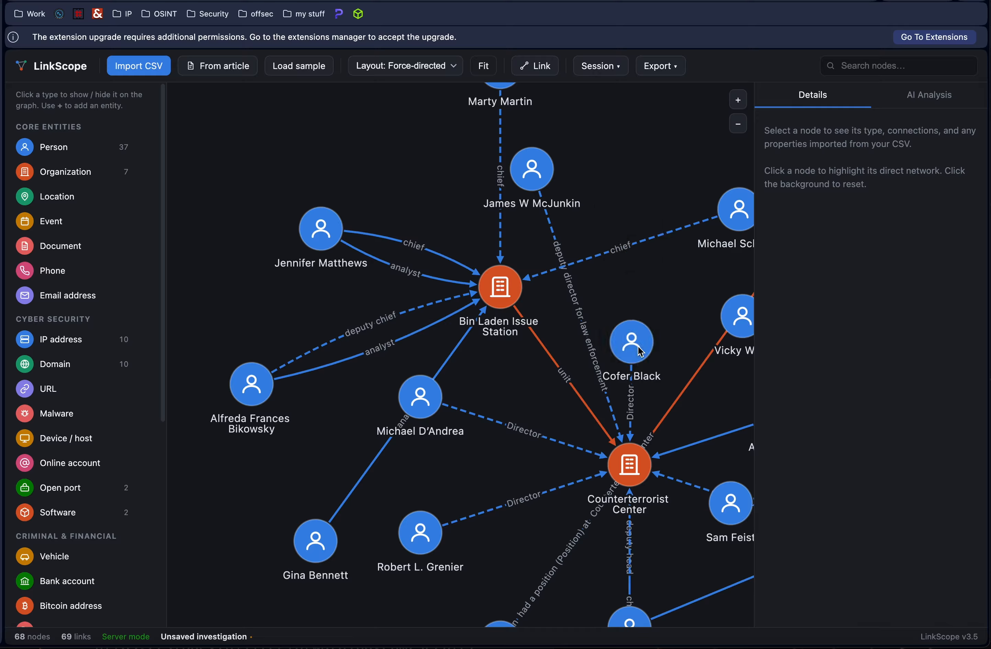
pyautogui.moveTo(547, 180); pyautogui.dragTo(591, 168)
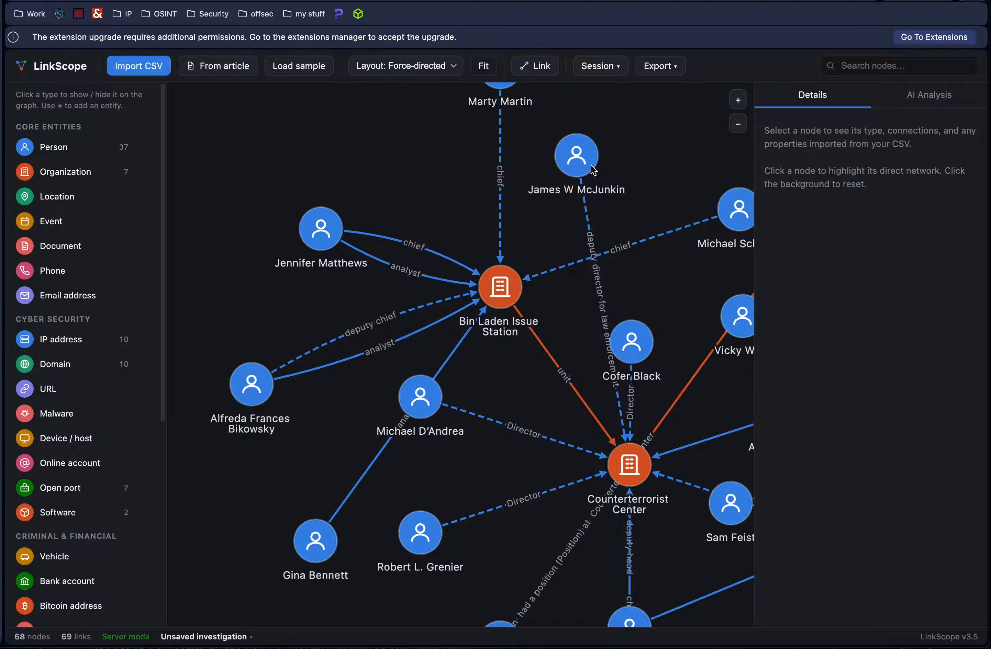
pyautogui.rightClick(591, 166)
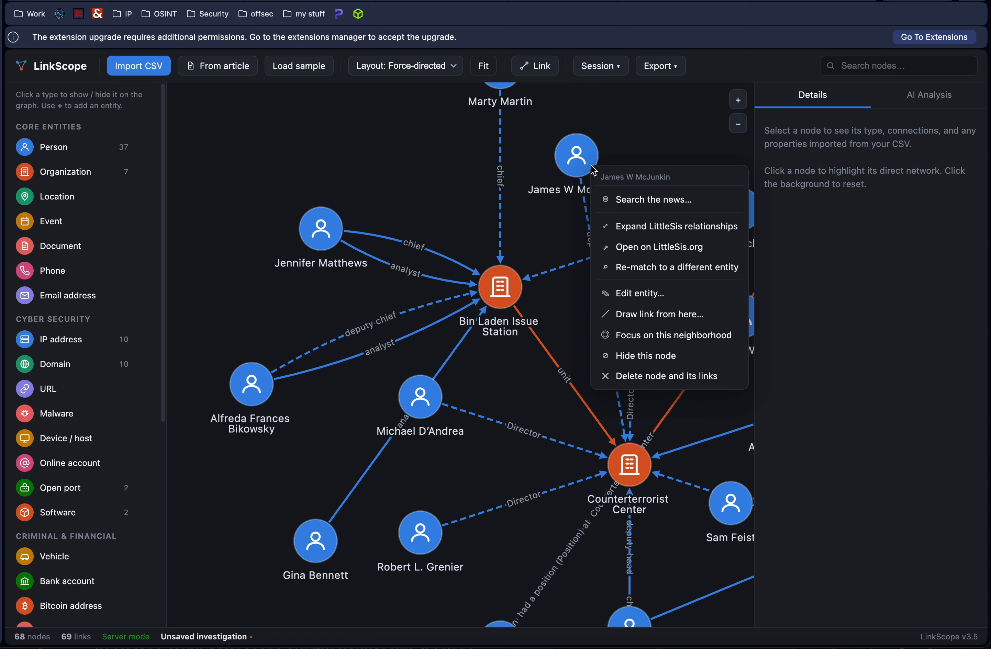
pyautogui.click(518, 394)
pyautogui.moveTo(518, 394); pyautogui.dragTo(460, 250)
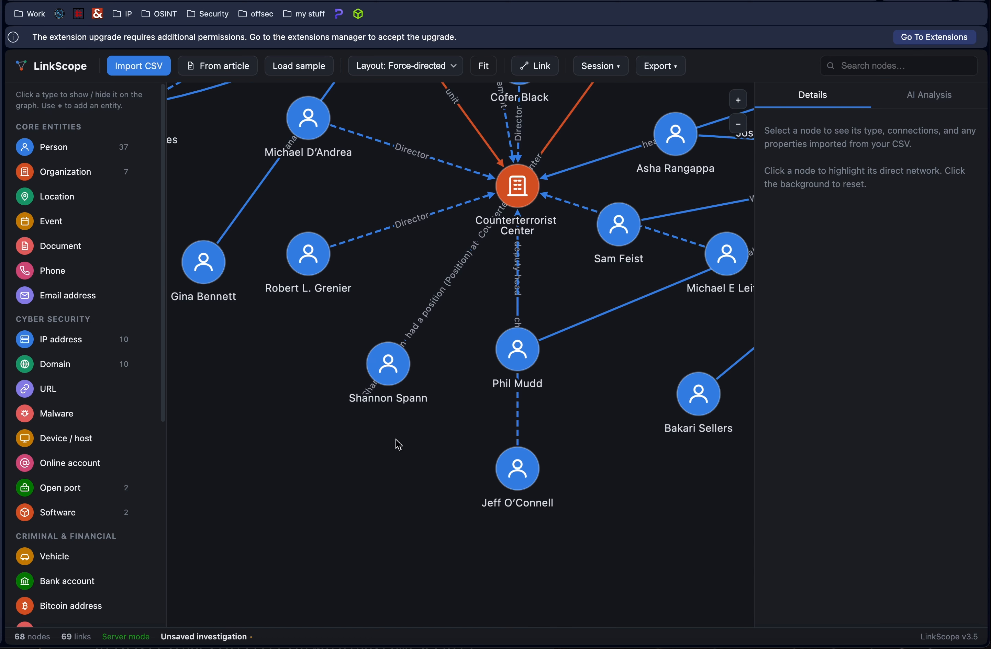
pyautogui.scroll(-5, 593, 416)
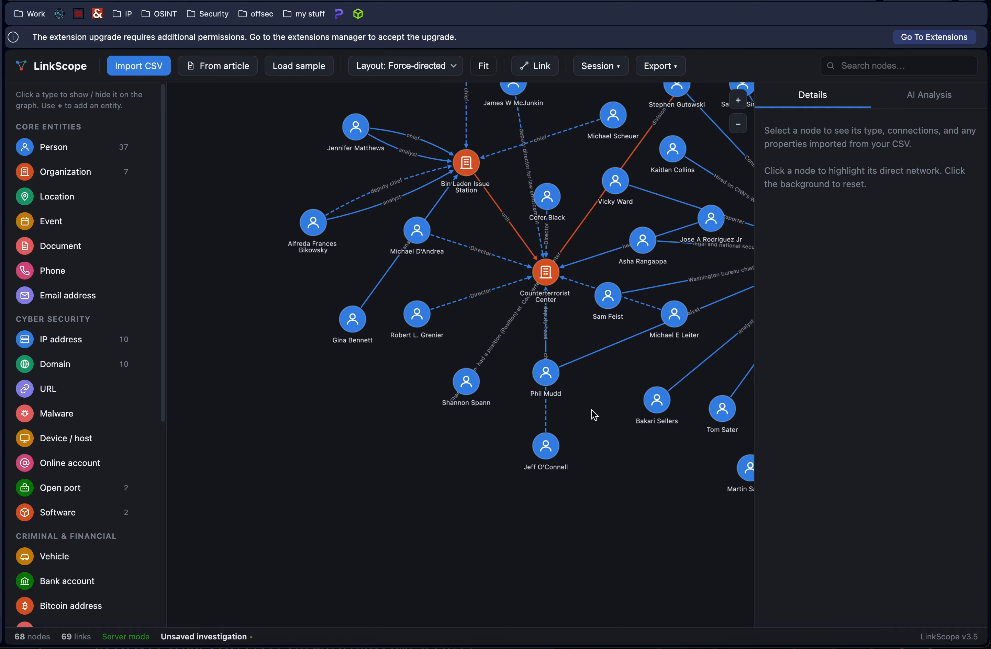
pyautogui.moveTo(564, 342); pyautogui.dragTo(496, 446)
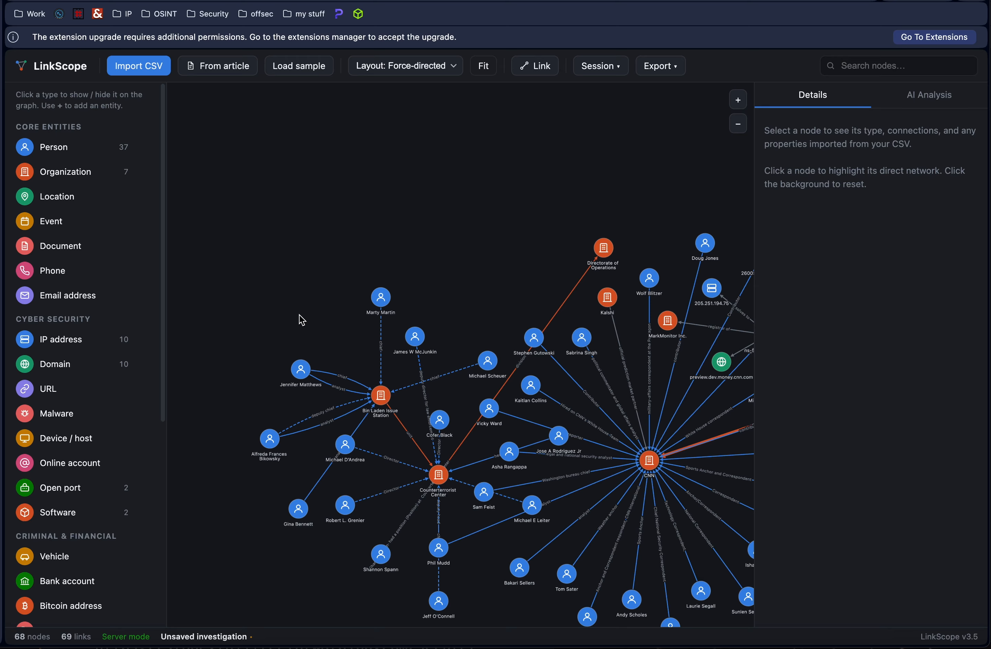
pyautogui.rightClick(380, 400)
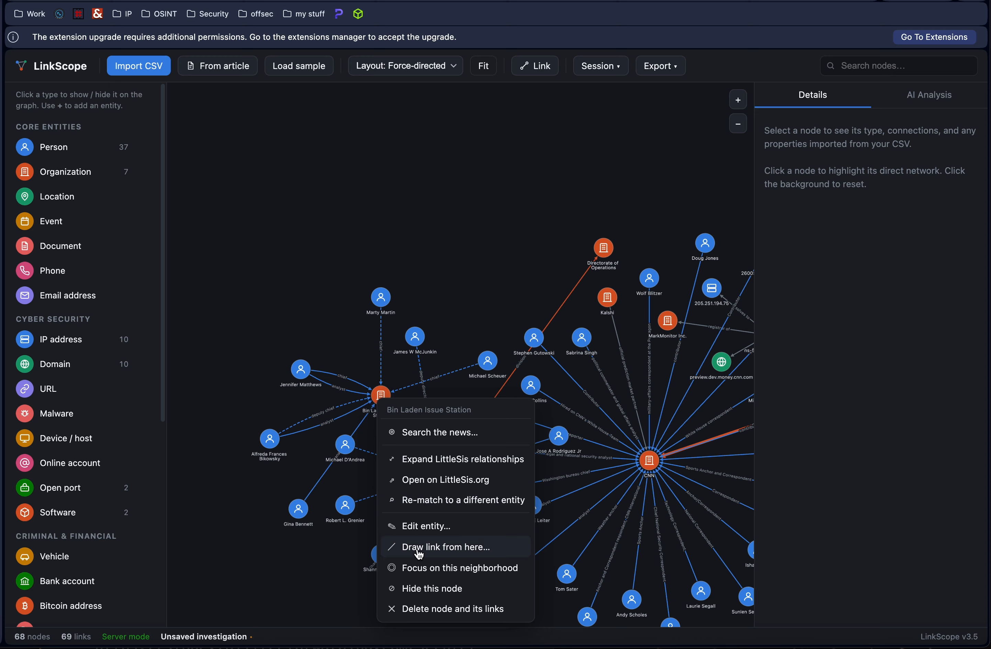
pyautogui.click(269, 261)
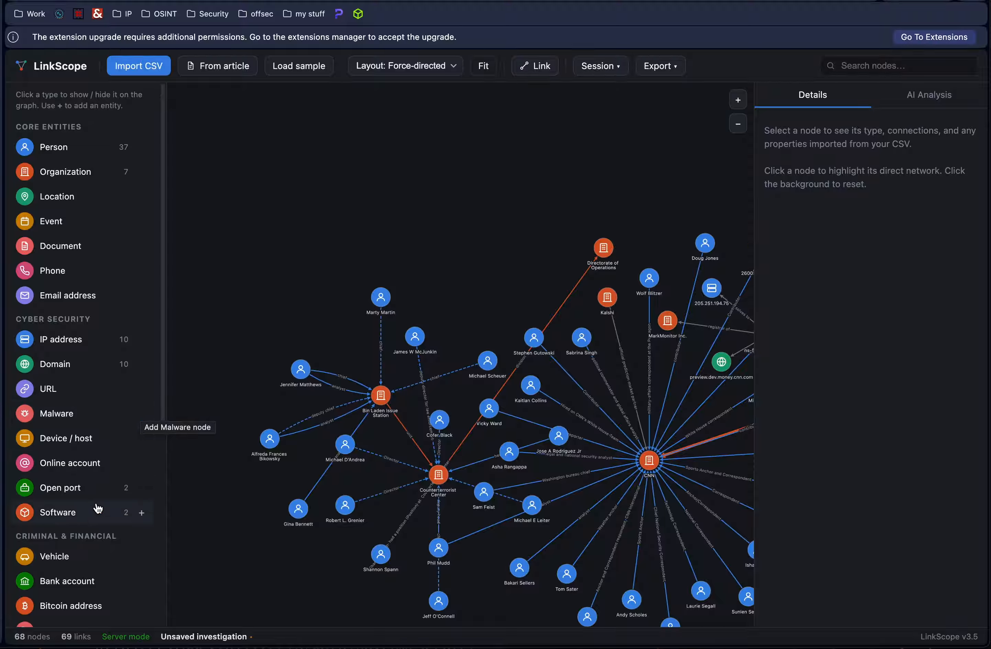
pyautogui.scroll(-3, 135, 580)
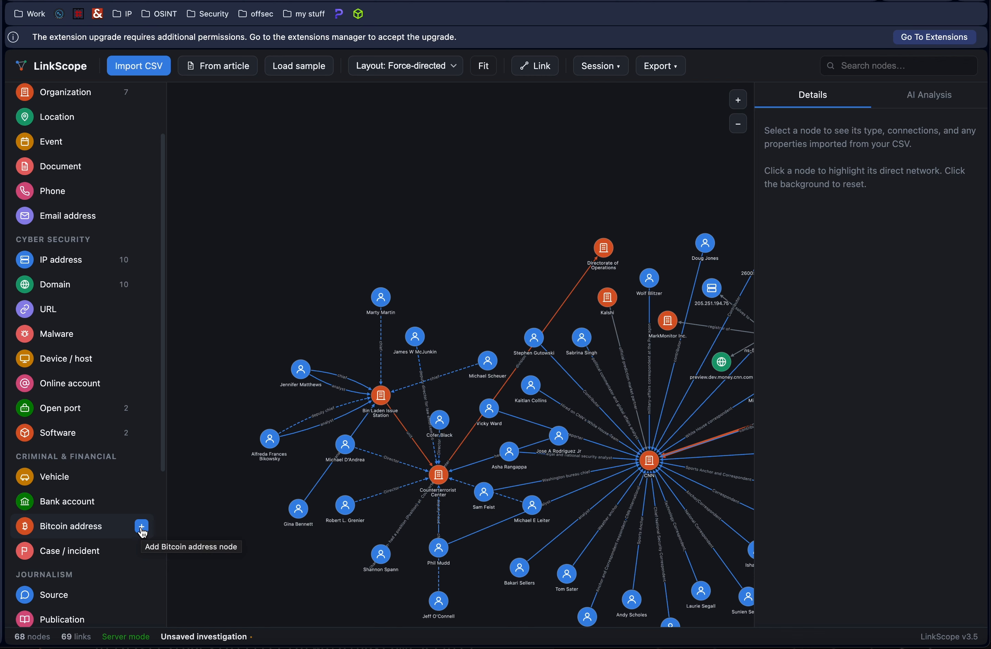
pyautogui.click(142, 527)
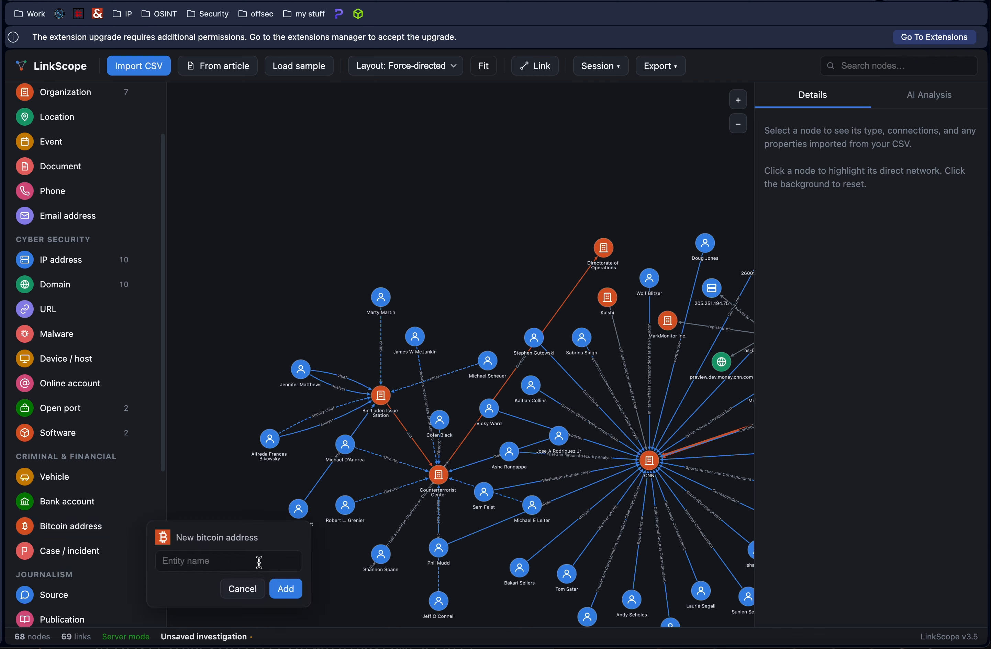
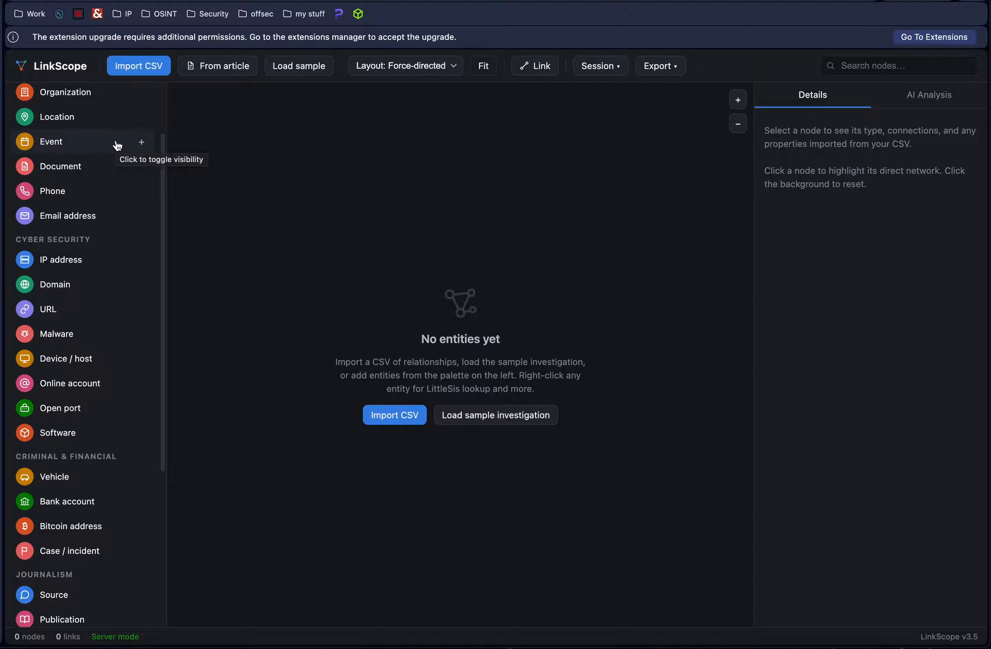
# Step: Add an event entity named Columbia Earthquake to the empty graph
pyautogui.click(141, 142)
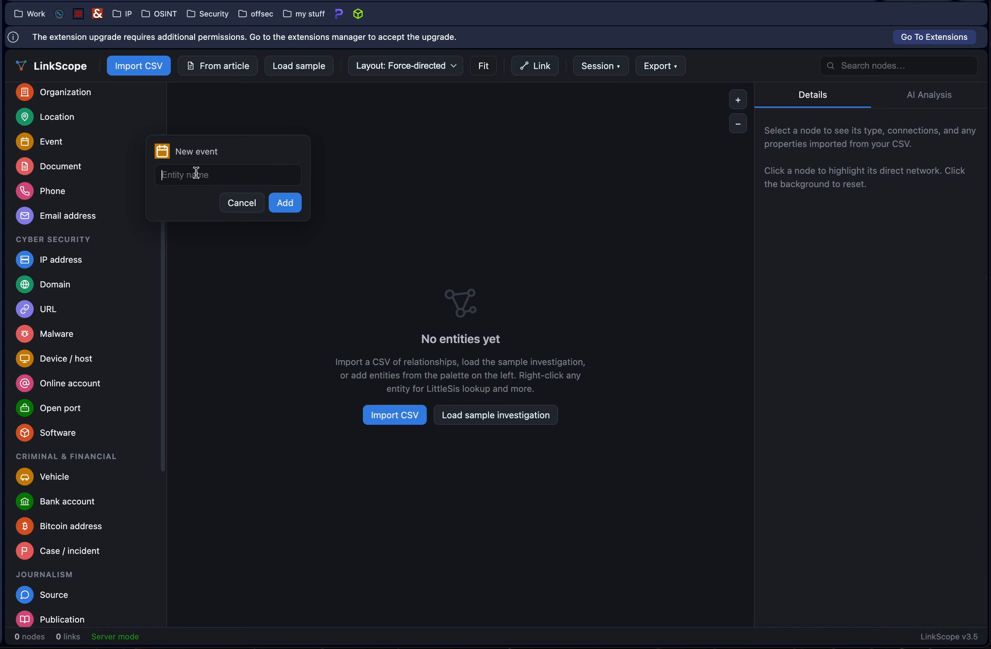
pyautogui.write('Columbia Earthhquake')
pyautogui.press('Return')
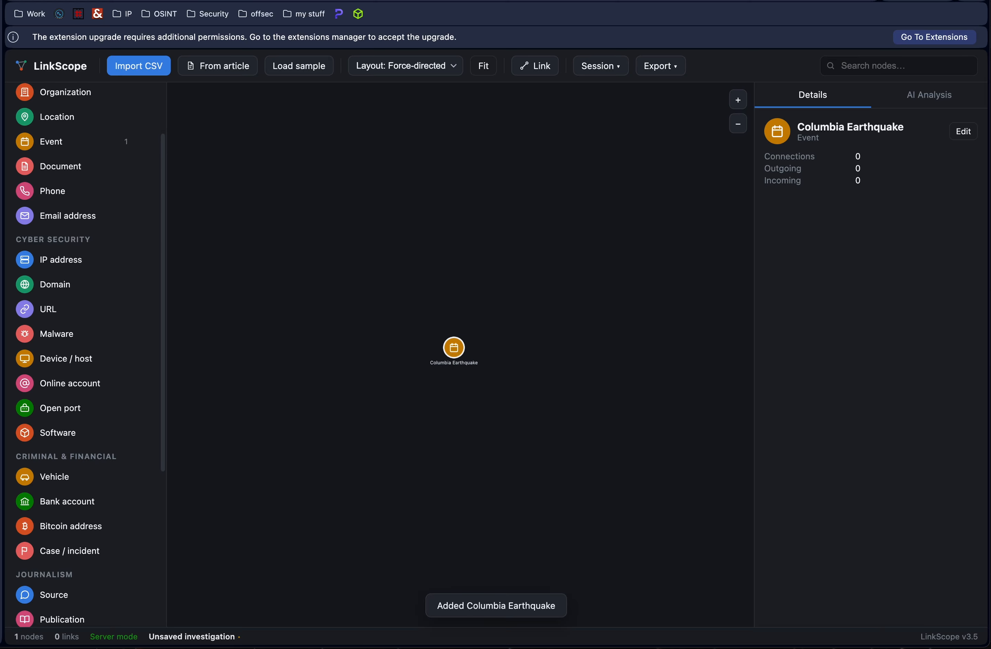
# Step: Search the past 24 hours of news for the Columbia Earthquake event with outlets as Publication nodes, and add all 20 articles
pyautogui.rightClick(448, 350)
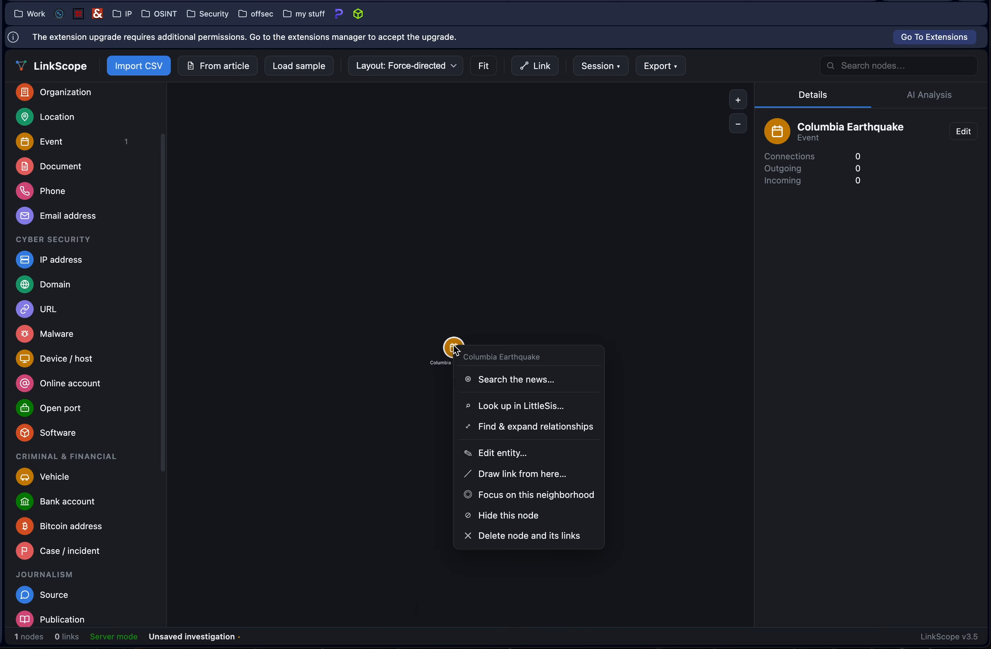
pyautogui.click(486, 381)
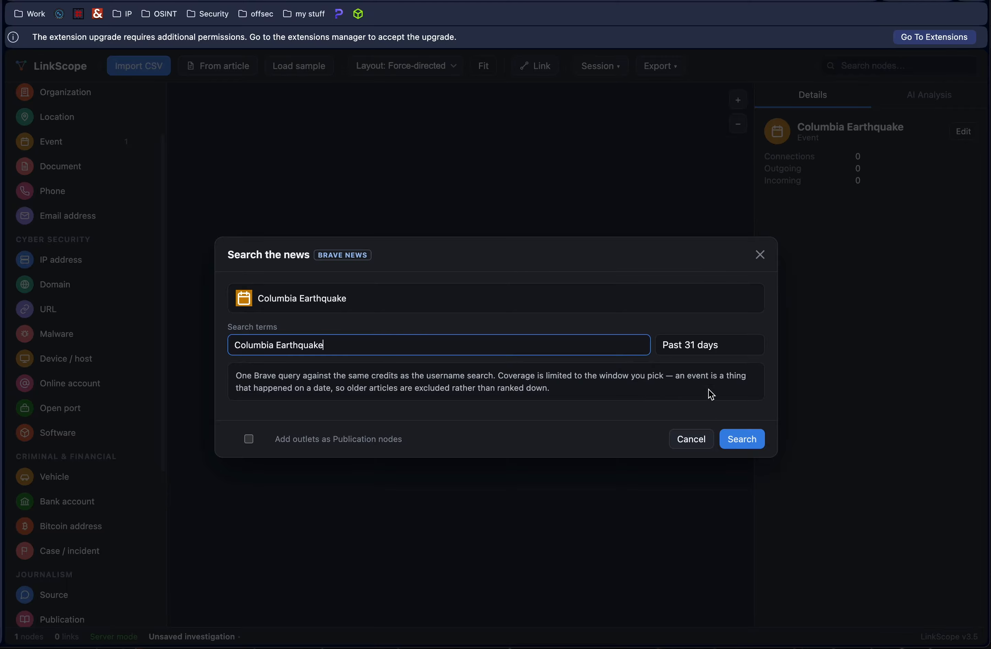
pyautogui.click(698, 345)
pyautogui.click(699, 331)
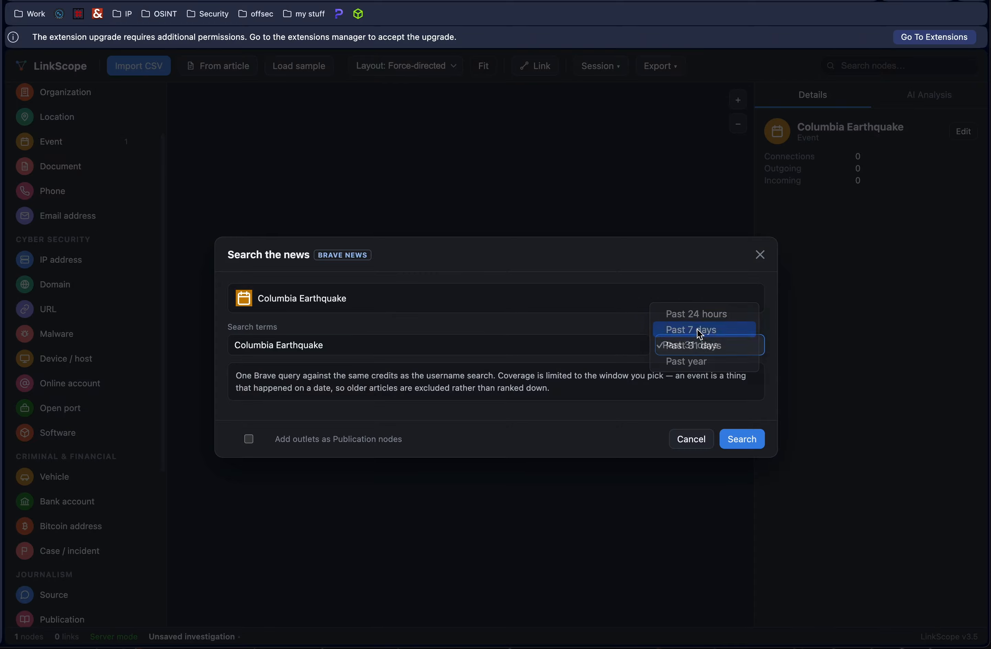
pyautogui.click(701, 344)
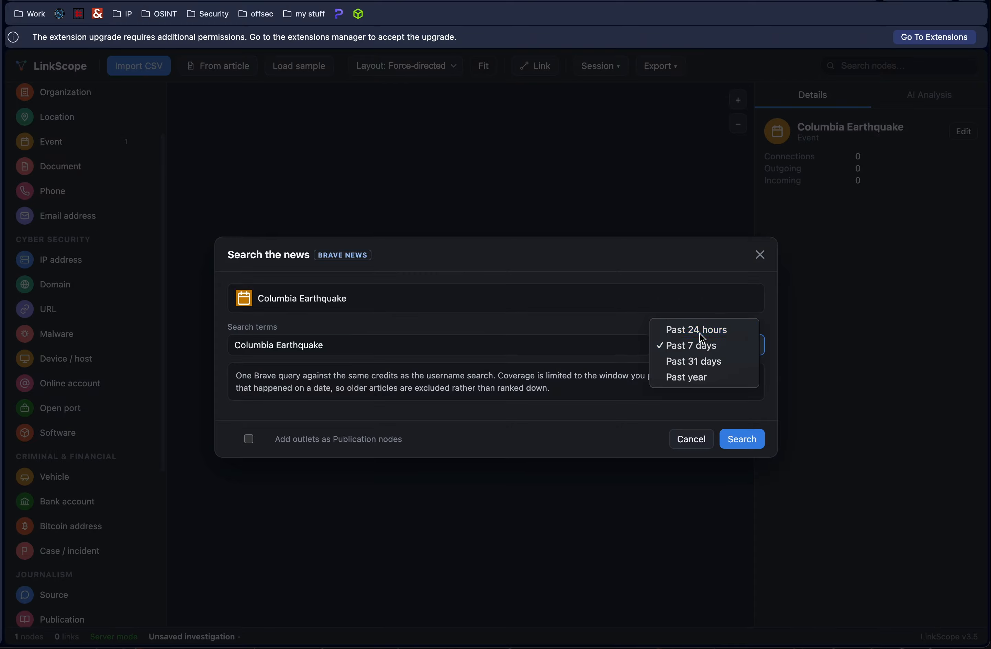
pyautogui.click(701, 330)
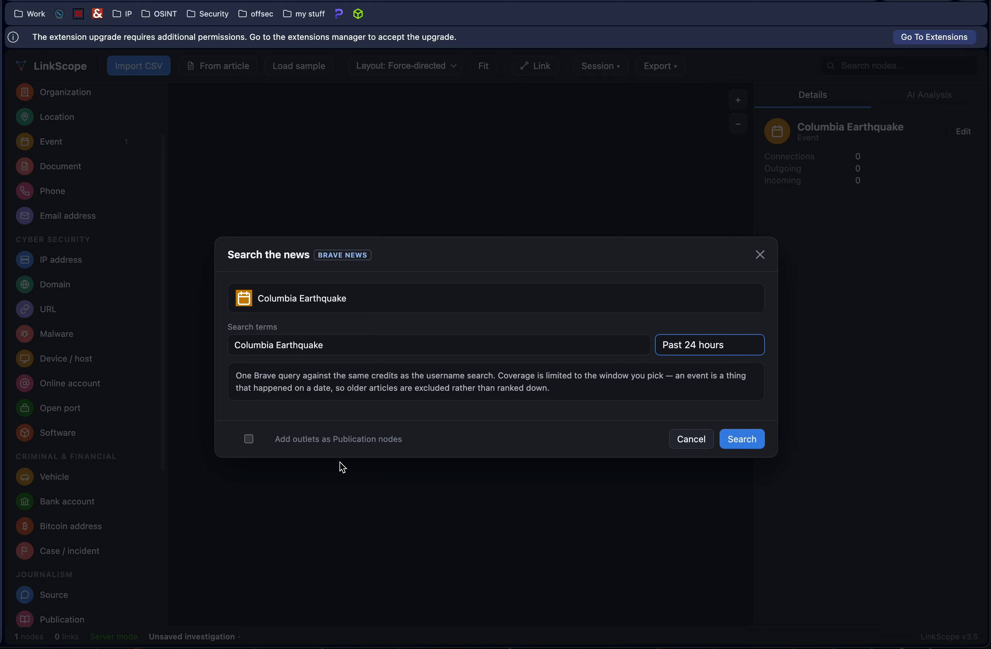
pyautogui.click(304, 443)
pyautogui.click(739, 439)
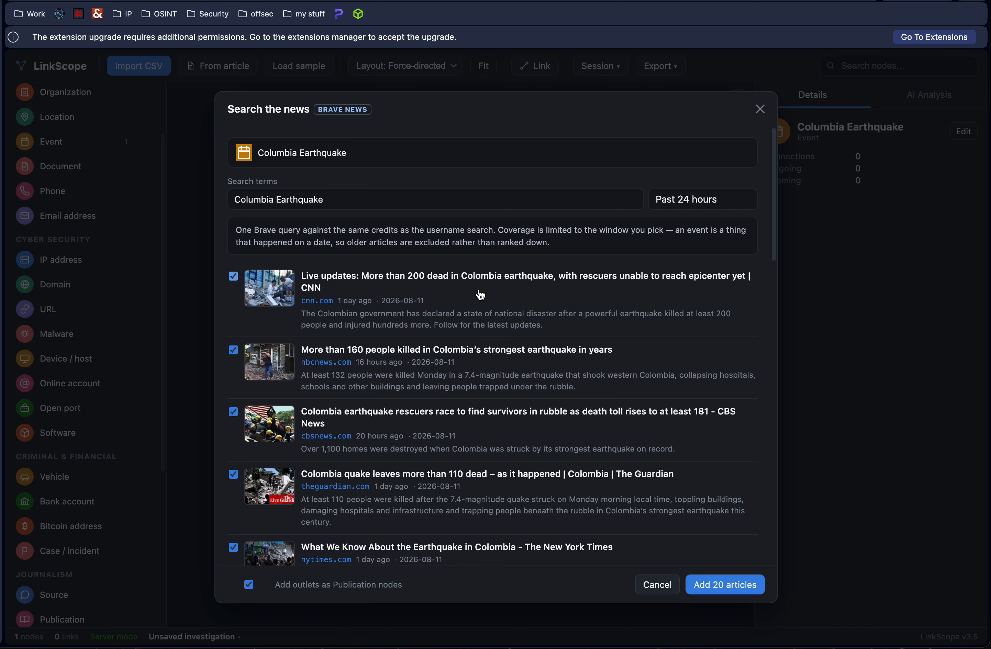
pyautogui.click(713, 585)
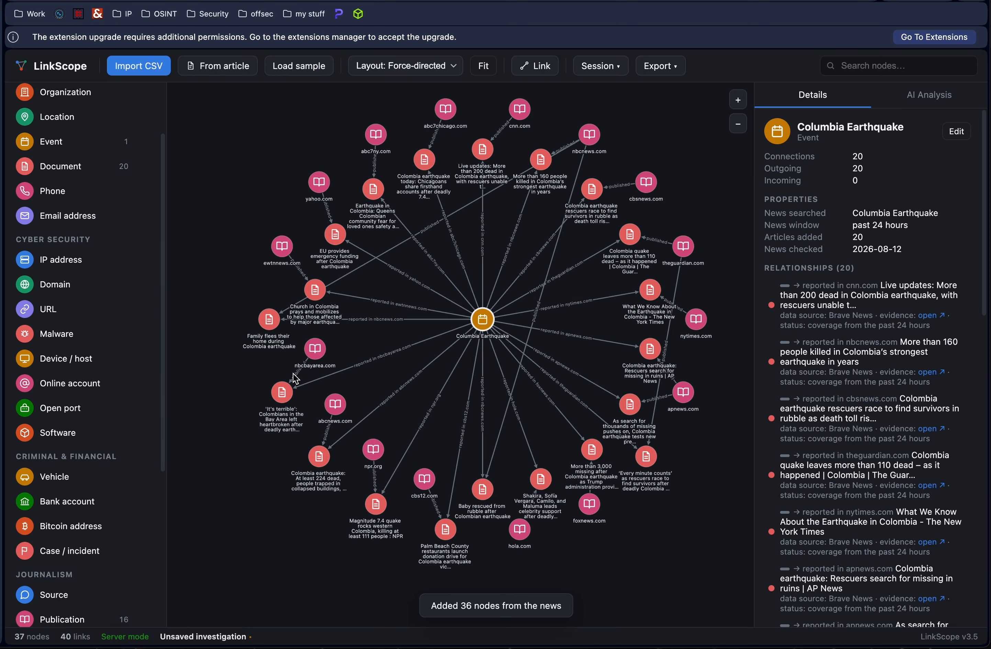
# Step: Start a new investigation with a cleared graph, discarding the unsaved earthquake investigation
pyautogui.click(602, 70)
pyautogui.click(605, 163)
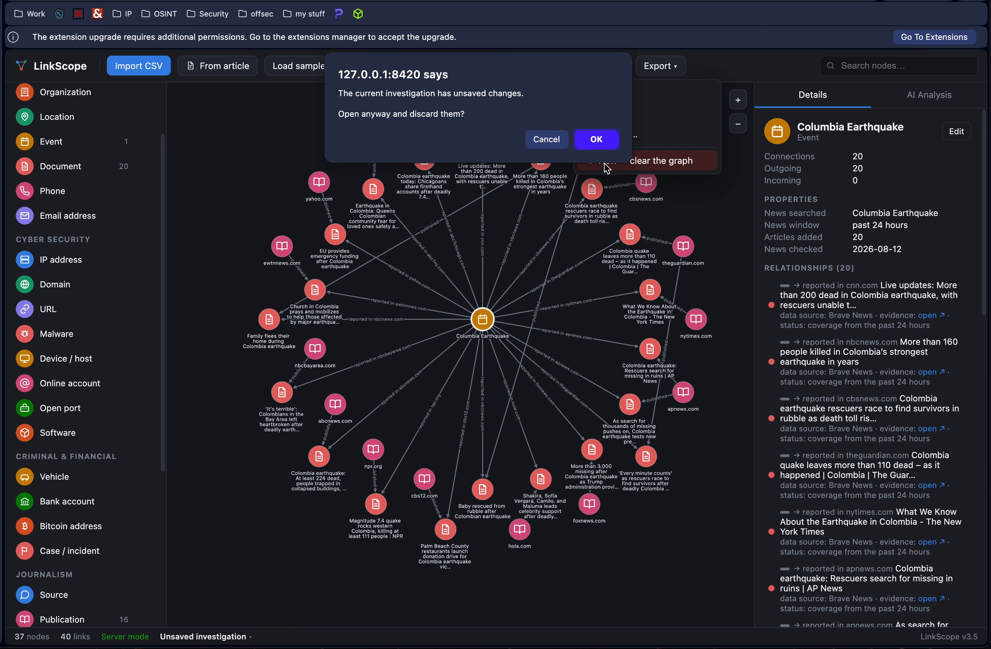
pyautogui.click(588, 139)
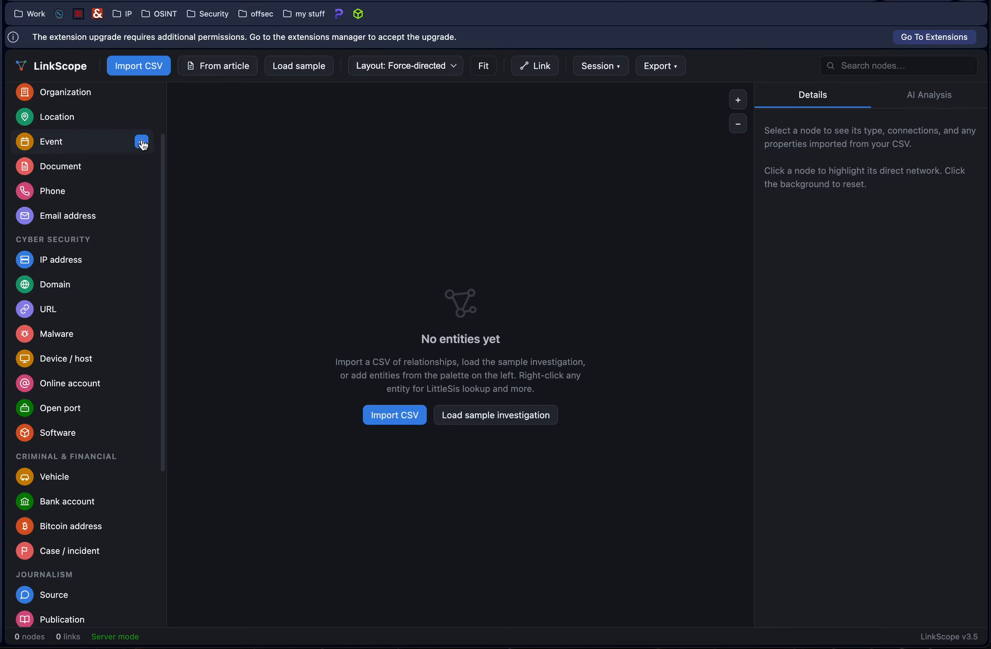
# Step: Add a placeholder event entity named dsaf
pyautogui.click(143, 145)
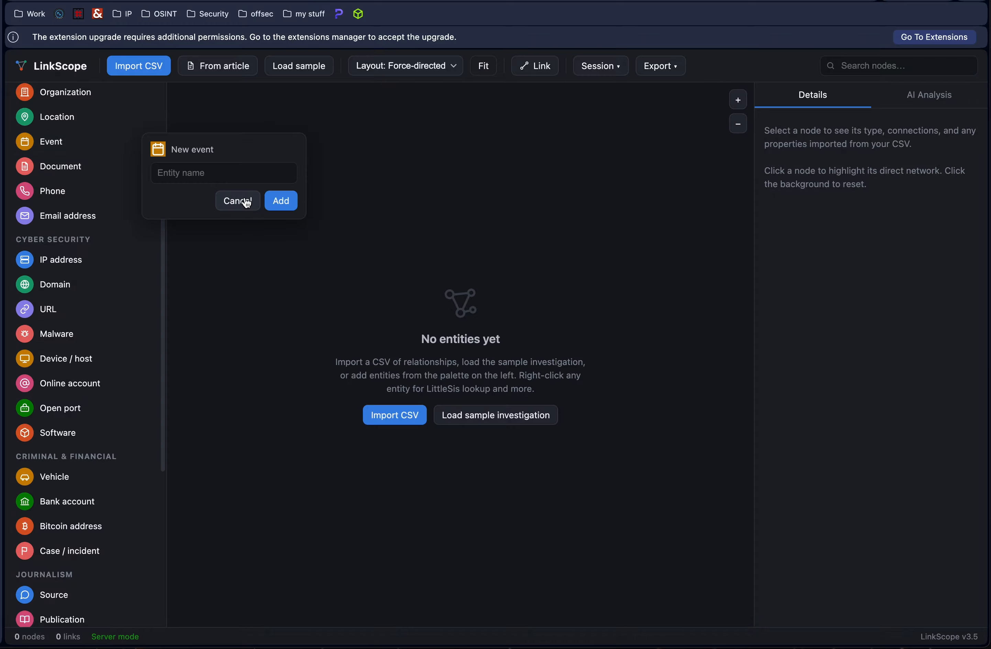
pyautogui.write('dsaf')
pyautogui.press('Return')
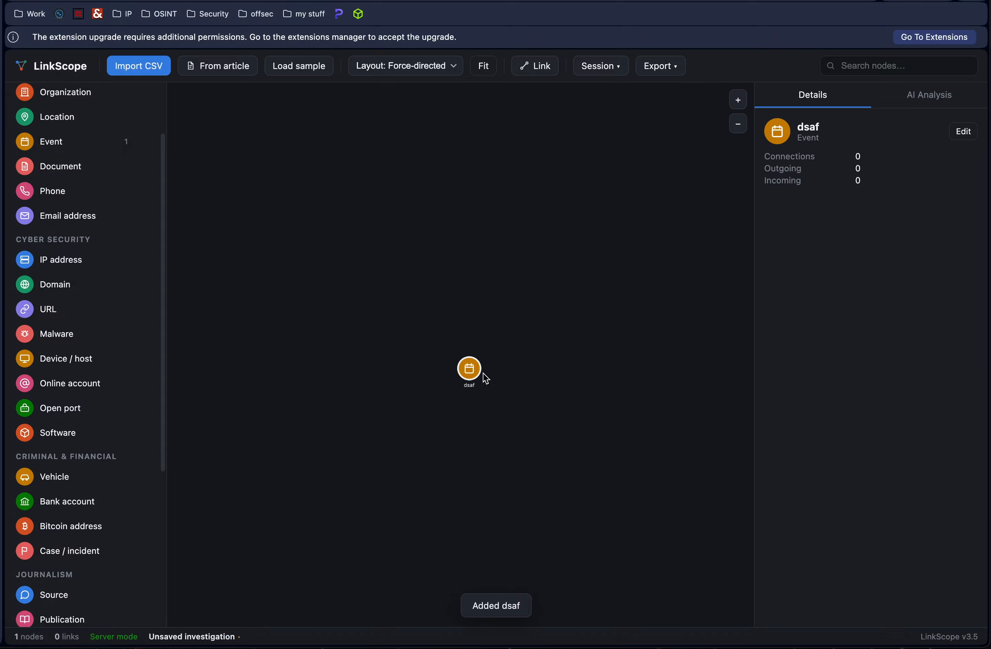
# Step: Inspect the dsaf event's editable fields and entity type options without saving, and delete the node
pyautogui.click(963, 131)
pyautogui.click(816, 296)
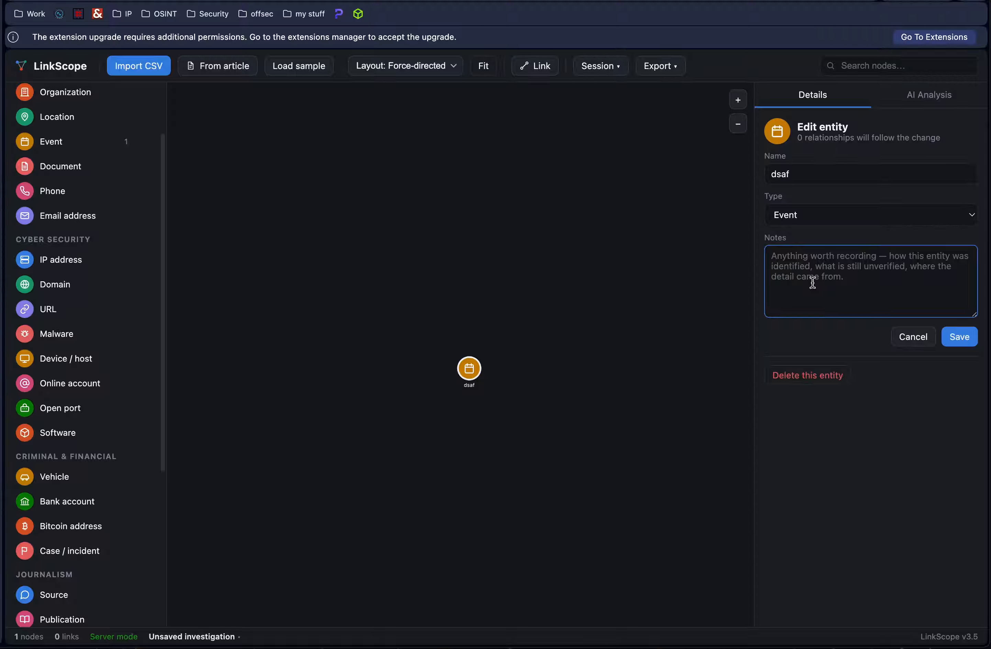
pyautogui.click(832, 215)
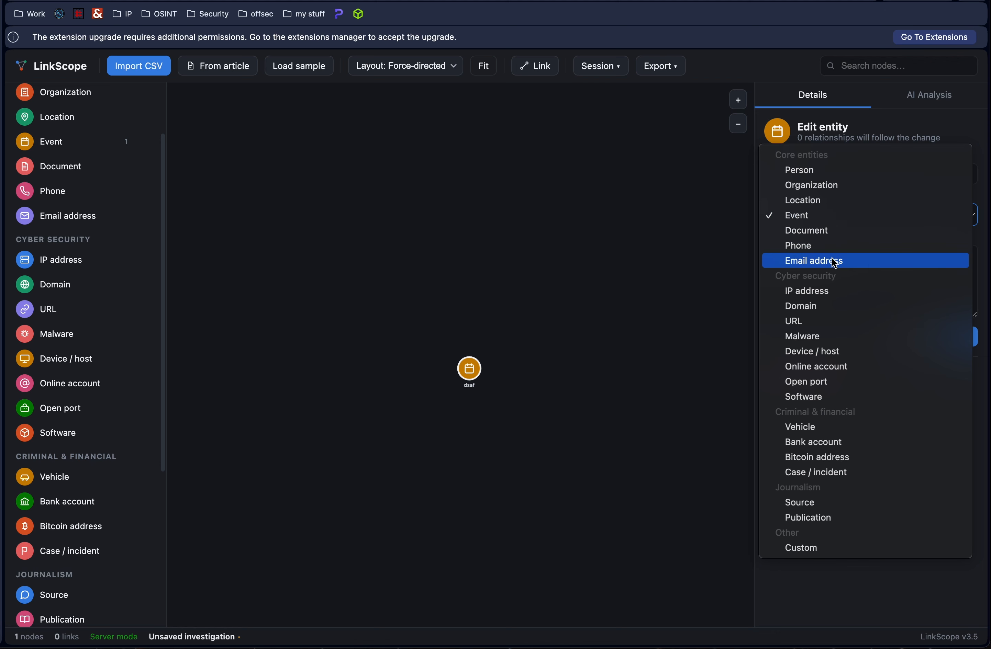
pyautogui.click(697, 293)
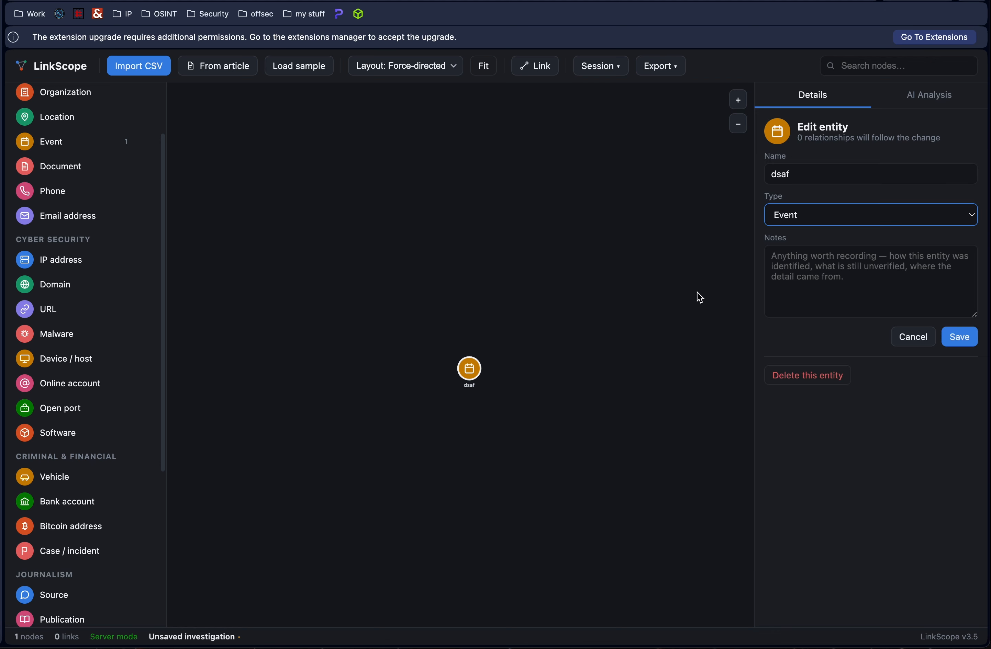
pyautogui.click(913, 338)
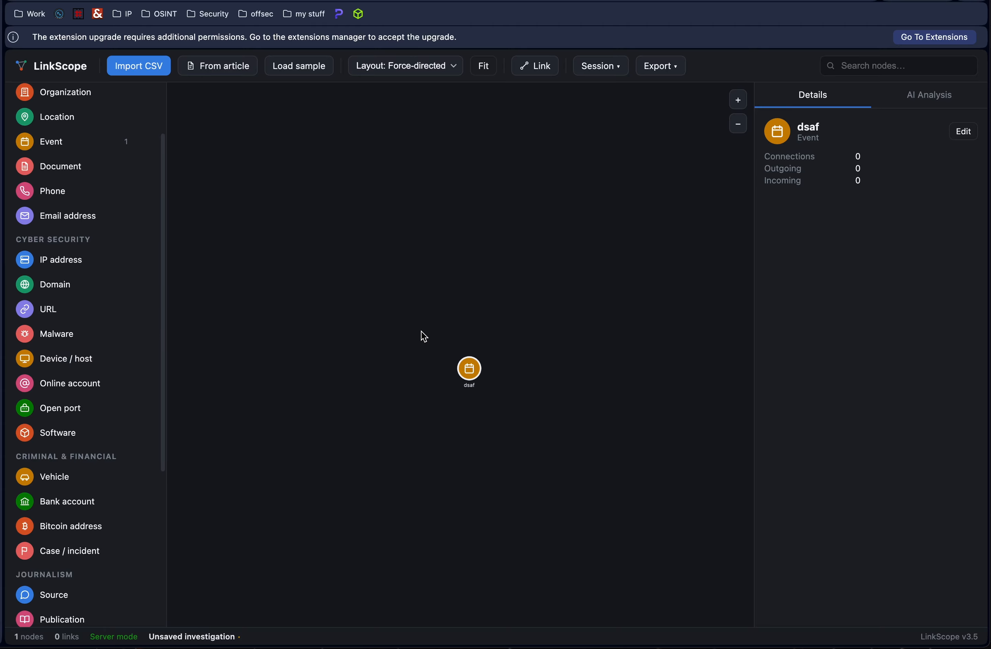
pyautogui.rightClick(476, 369)
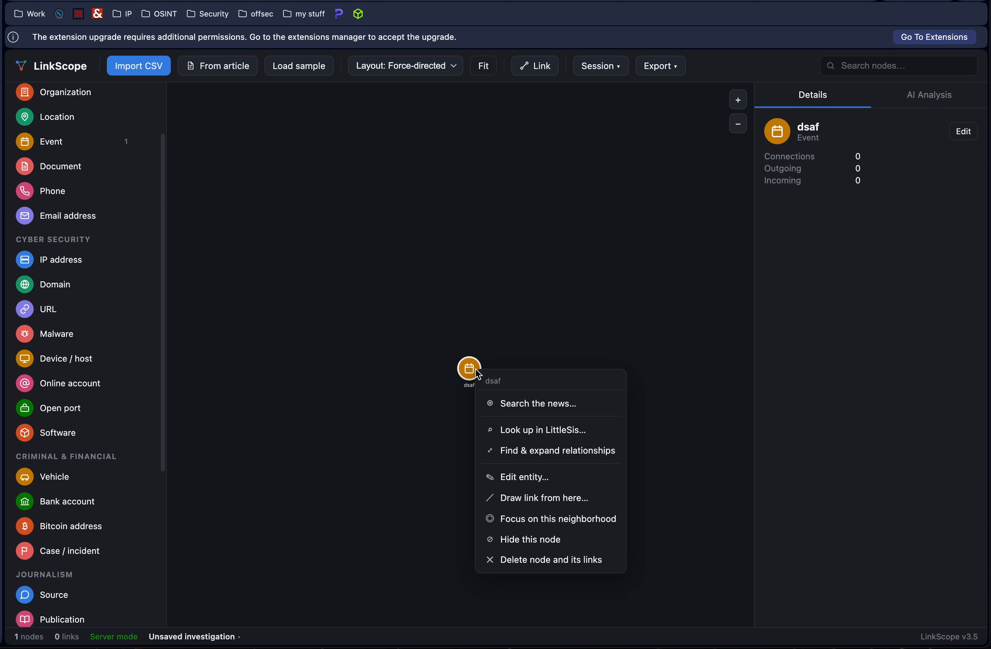
pyautogui.click(511, 560)
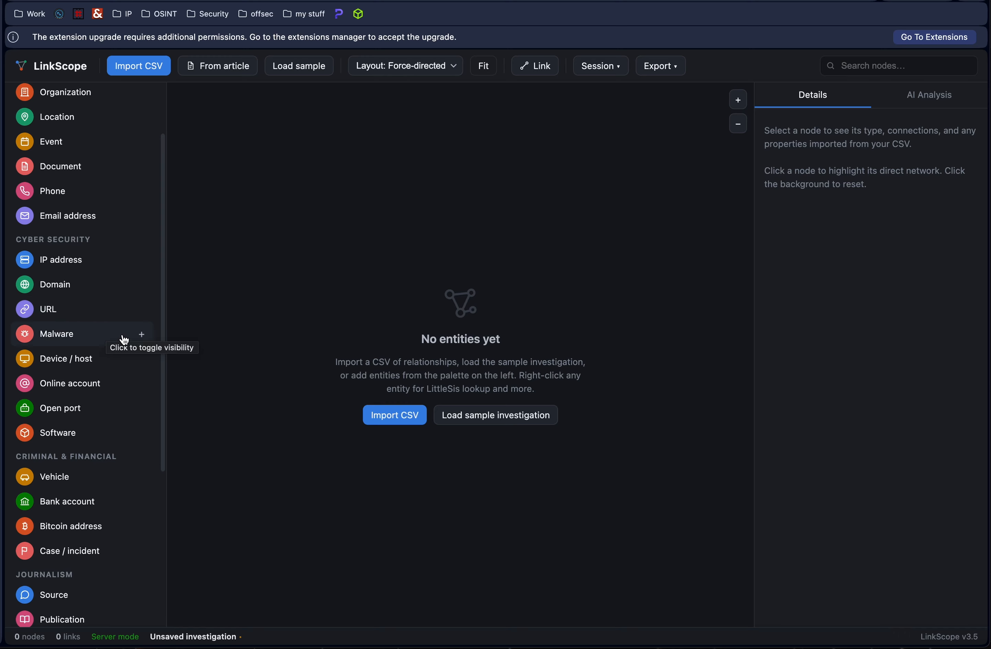
# Step: Add a placeholder malware entity named fasdfdsaf
pyautogui.click(141, 334)
pyautogui.write('fasdfdsaf')
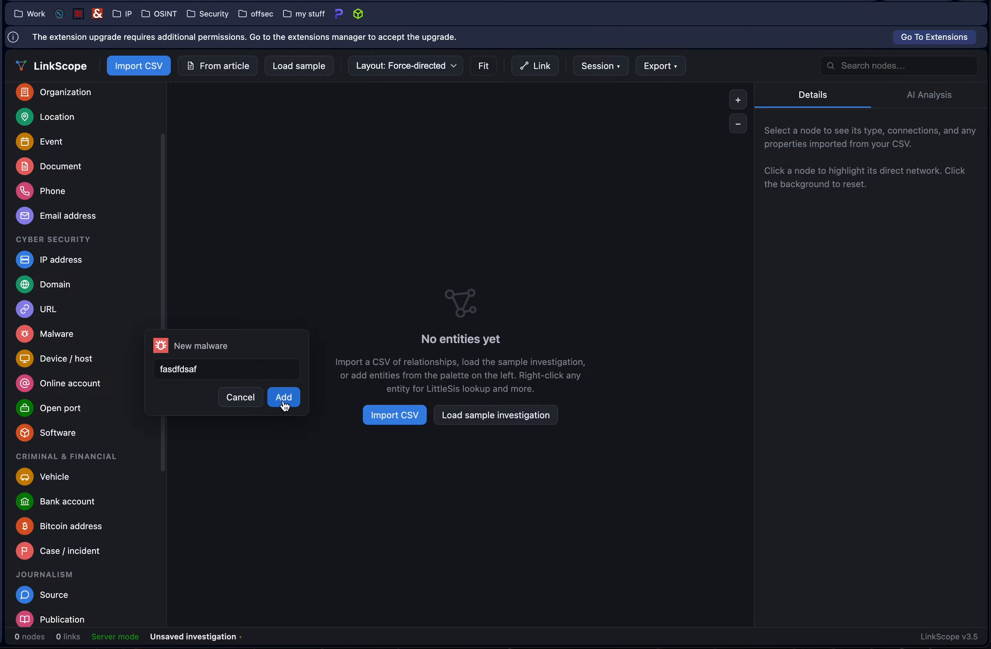
pyautogui.click(284, 402)
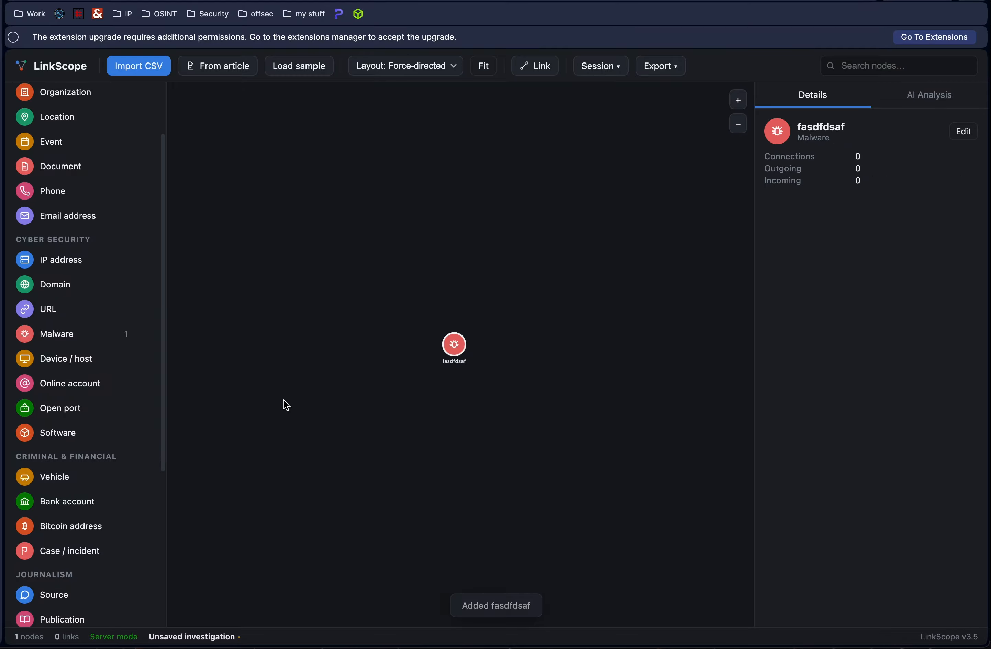
# Step: Review the actions available for the fasdfdsaf malware node, and delete it with its links
pyautogui.rightClick(457, 344)
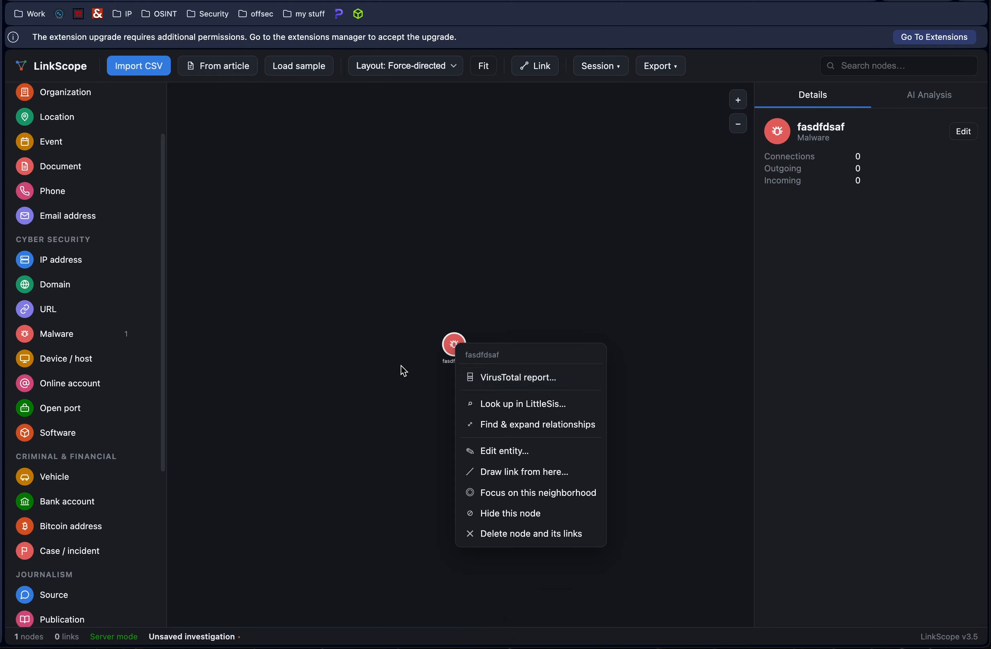
pyautogui.click(400, 366)
pyautogui.rightClick(459, 349)
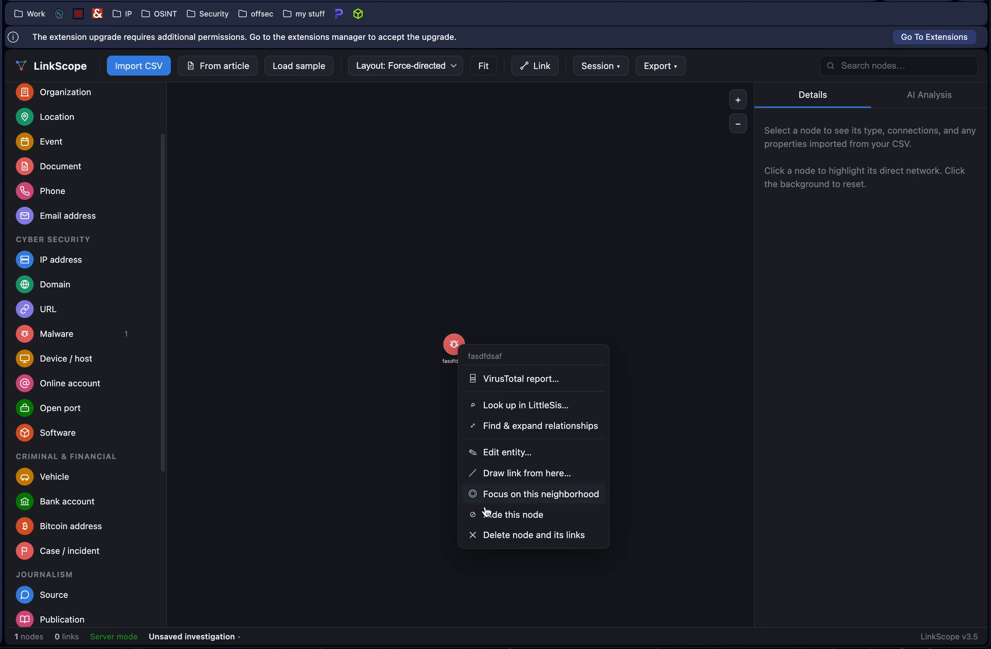
pyautogui.click(491, 533)
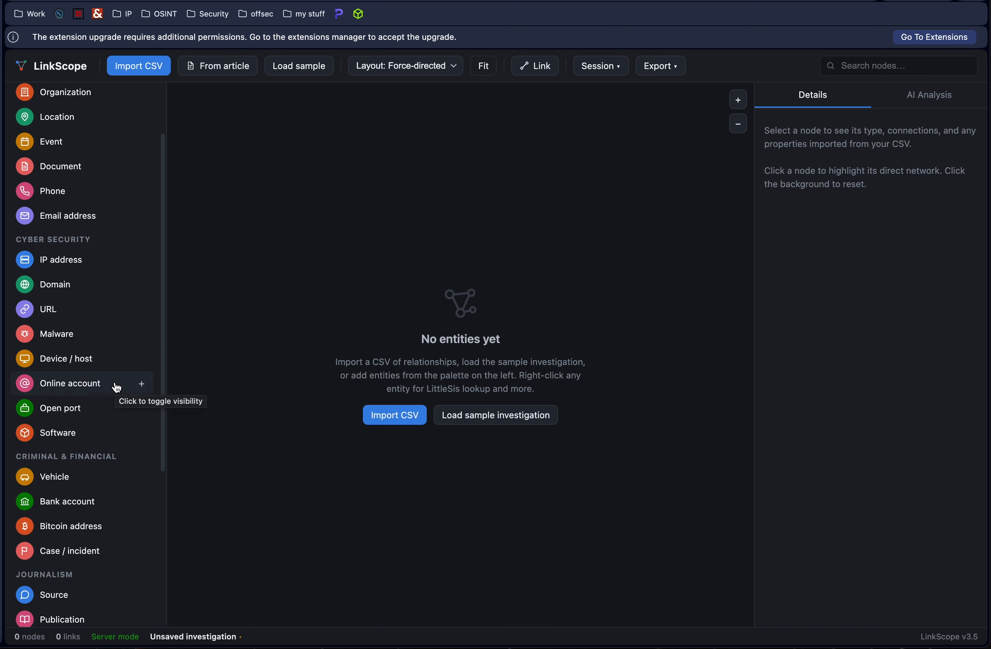
# Step: Add an online account entity named realdonaldtrump to the graph
pyautogui.click(143, 384)
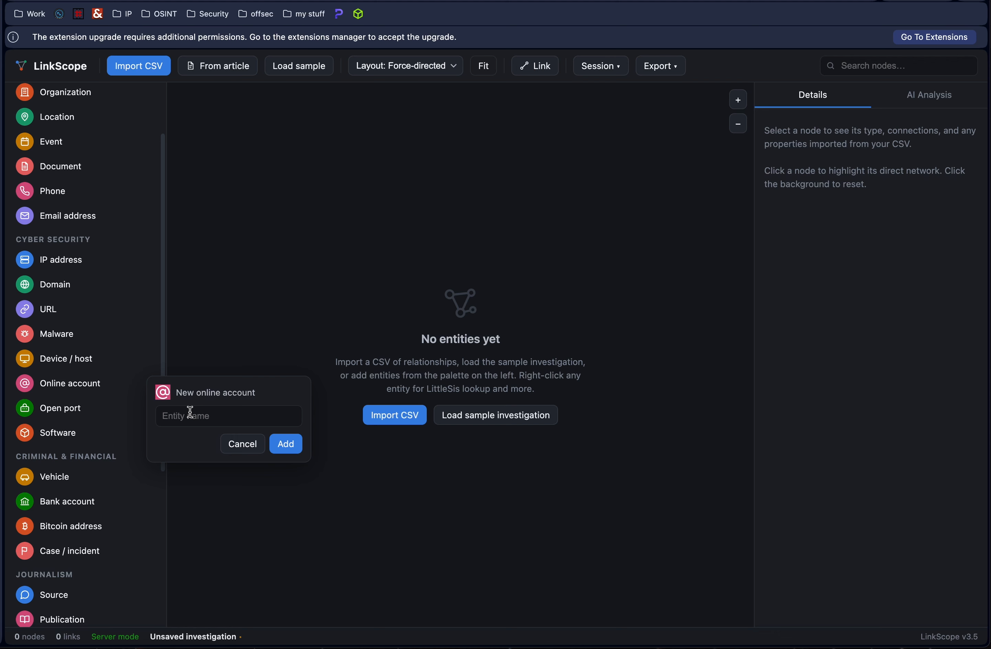
pyautogui.write('realdonaldtrump')
pyautogui.press('Return')
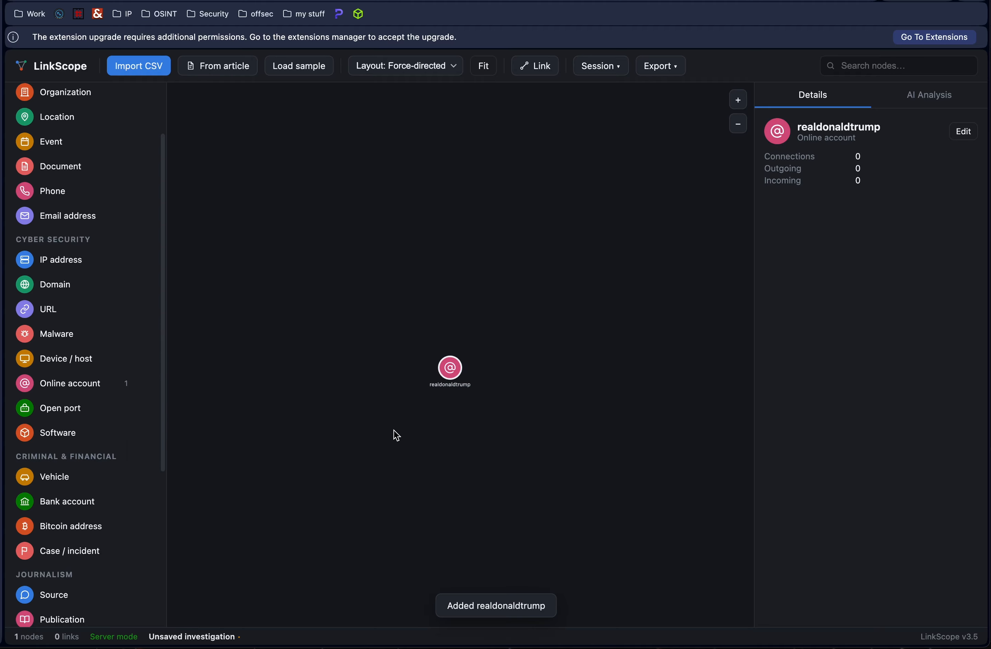
# Step: Check the realdonaldtrump handle's profiles on Bluesky, Instagram, Truth Social and X, without searching for mentions
pyautogui.rightClick(444, 399)
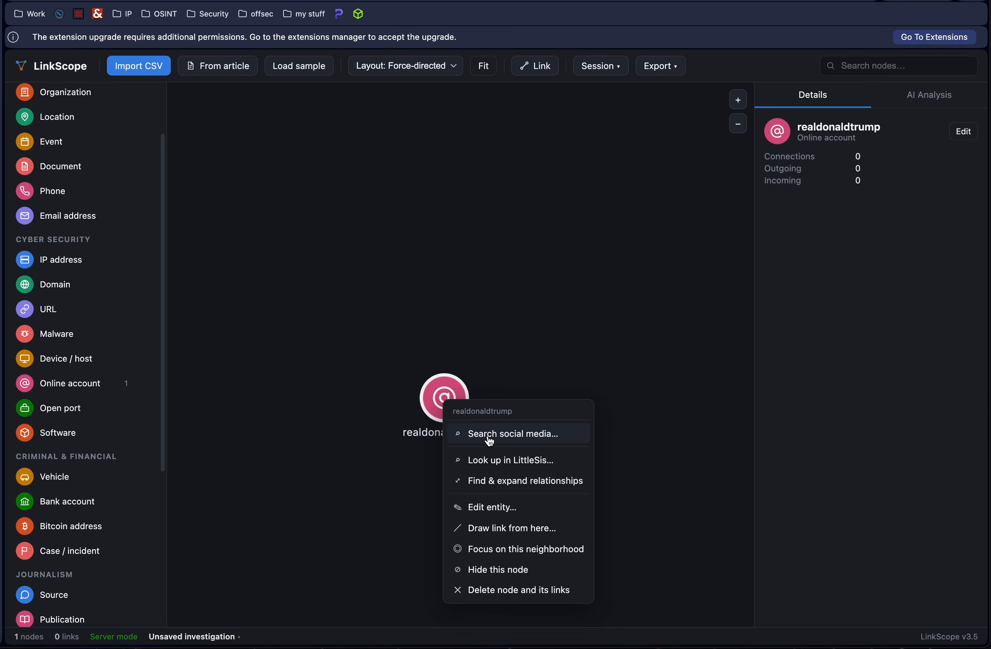
pyautogui.click(549, 438)
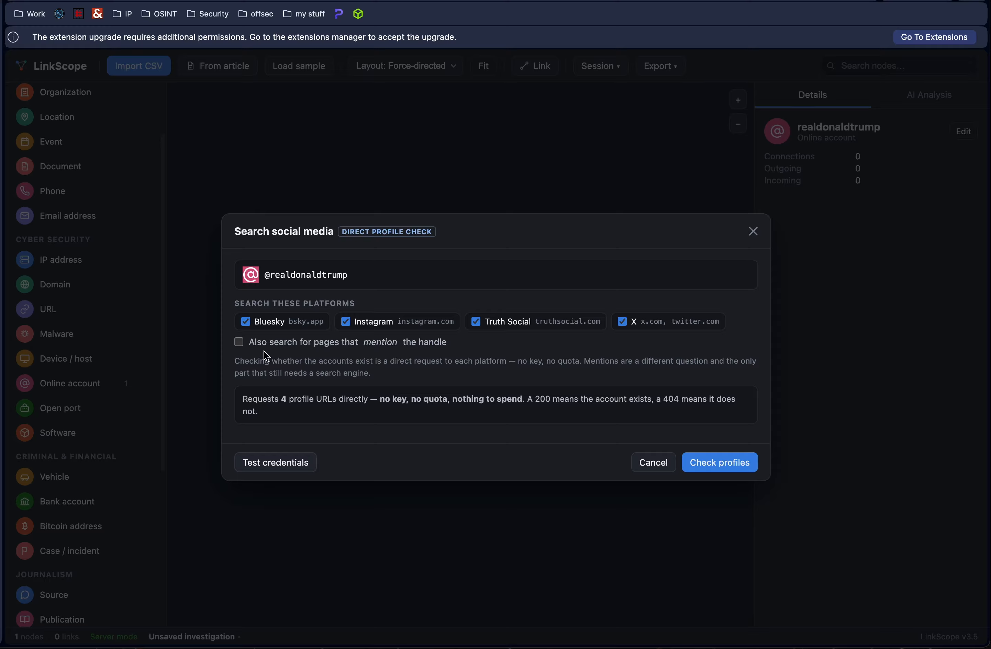
pyautogui.click(239, 343)
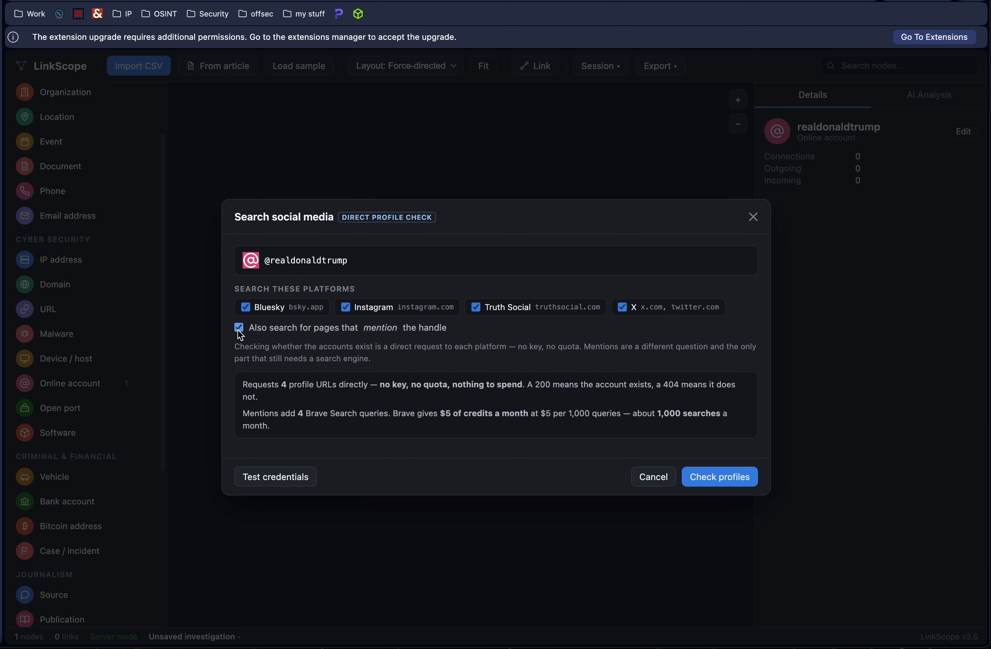
pyautogui.click(239, 330)
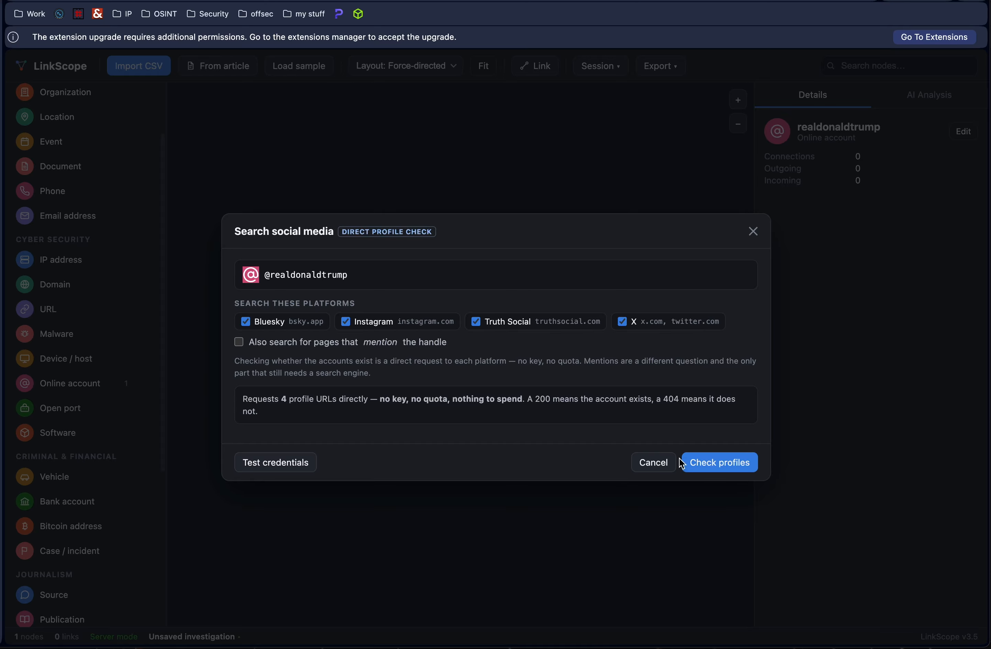
pyautogui.click(713, 459)
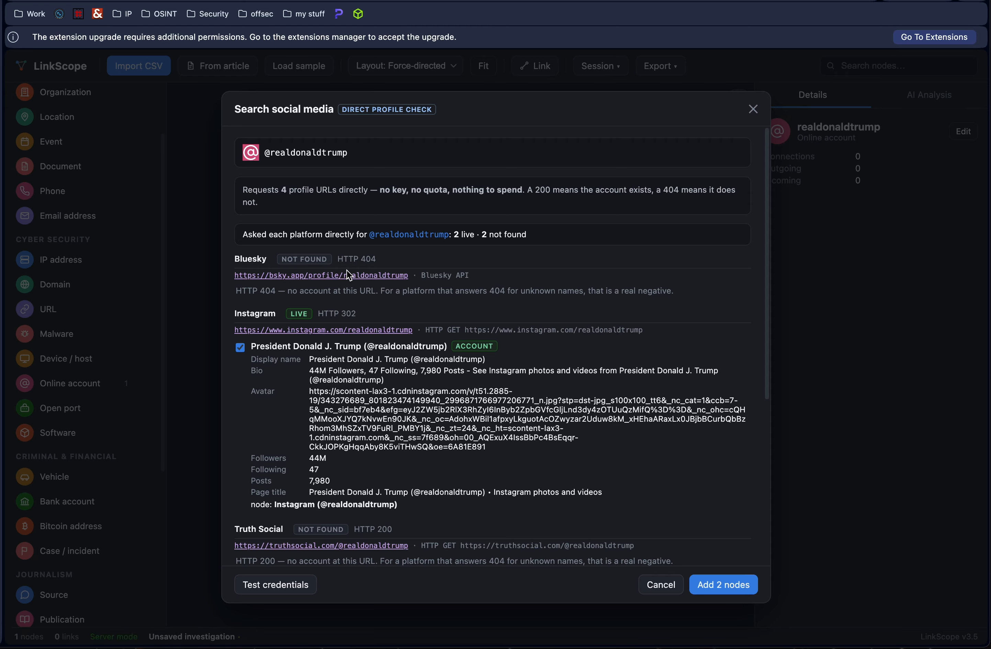
# Step: Review the social media profile results and add the selected Instagram and X account nodes to the graph
pyautogui.scroll(-3, 348, 275)
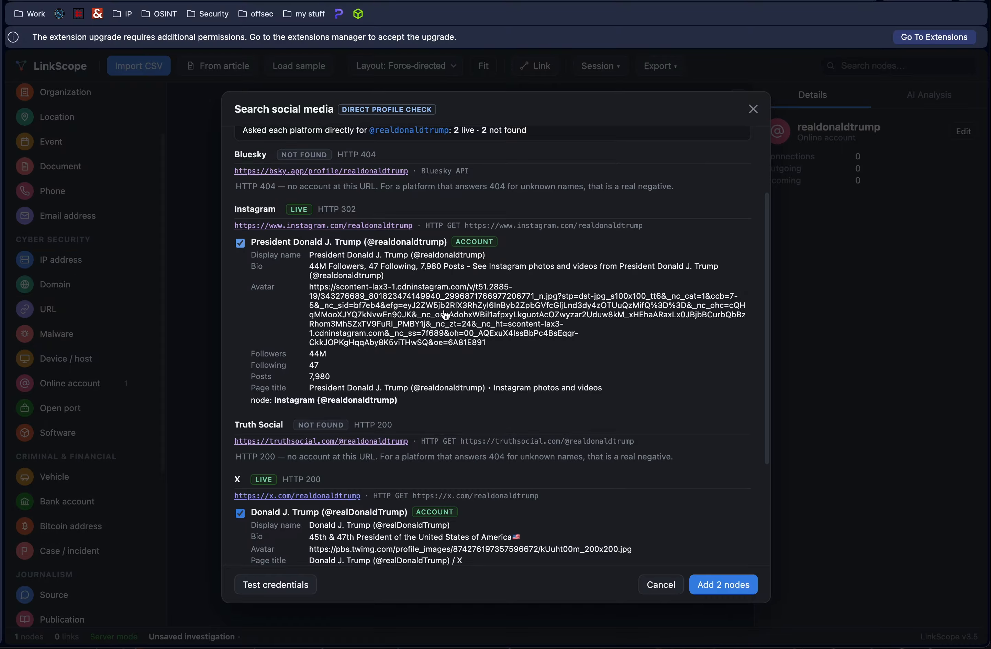
pyautogui.scroll(-5, 445, 314)
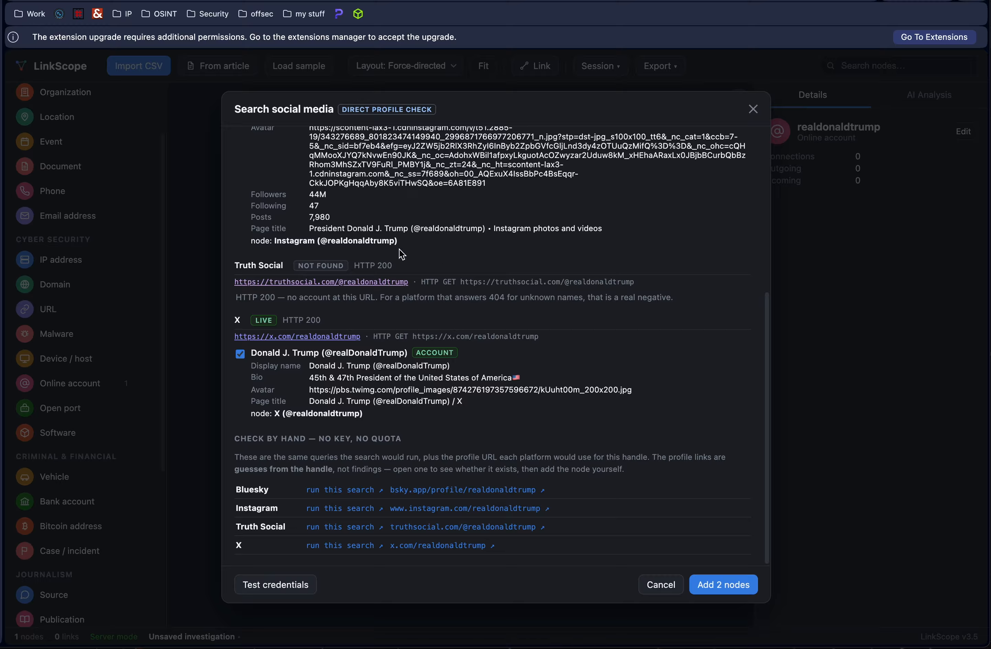
pyautogui.click(732, 592)
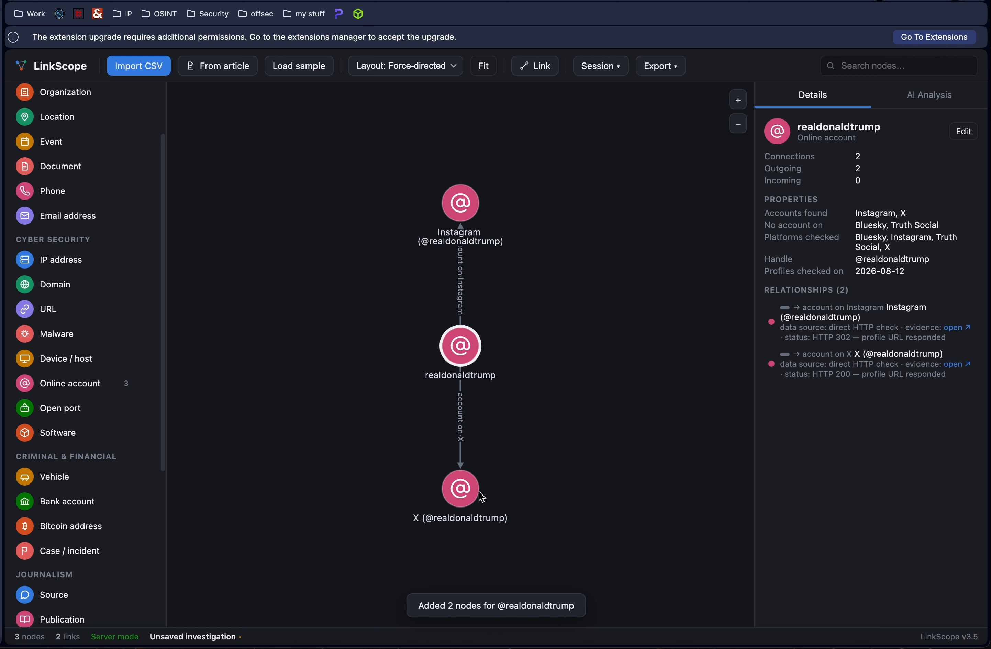
# Step: Move the X and Instagram account nodes away from the realdonaldtrump node, and inspect the Instagram account's actions and details
pyautogui.moveTo(449, 490); pyautogui.dragTo(295, 379)
pyautogui.moveTo(449, 206); pyautogui.dragTo(289, 229)
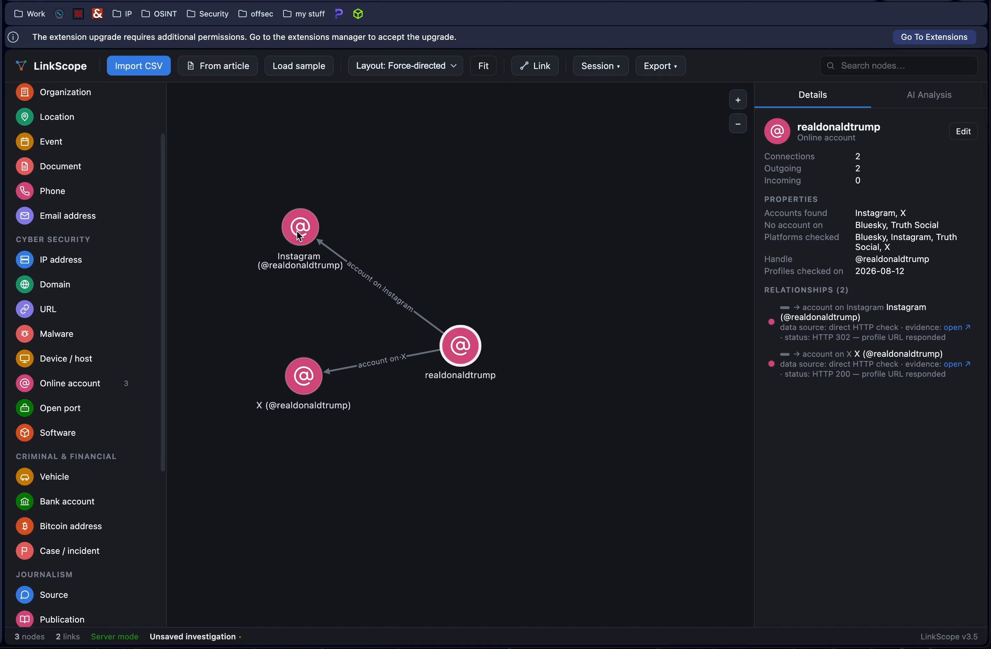
pyautogui.rightClick(299, 236)
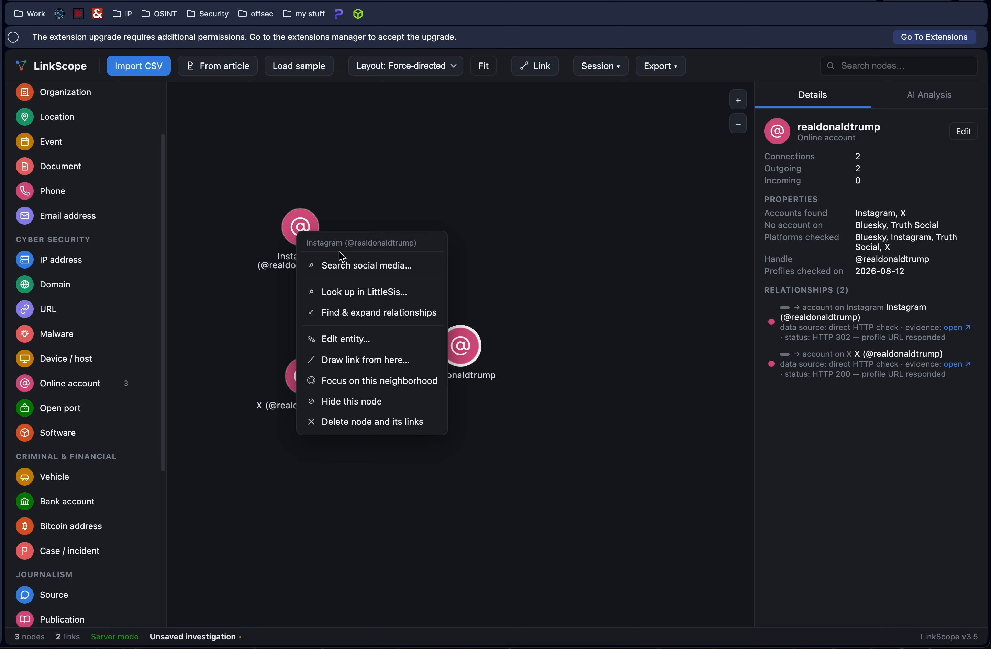
pyautogui.click(378, 207)
pyautogui.click(307, 229)
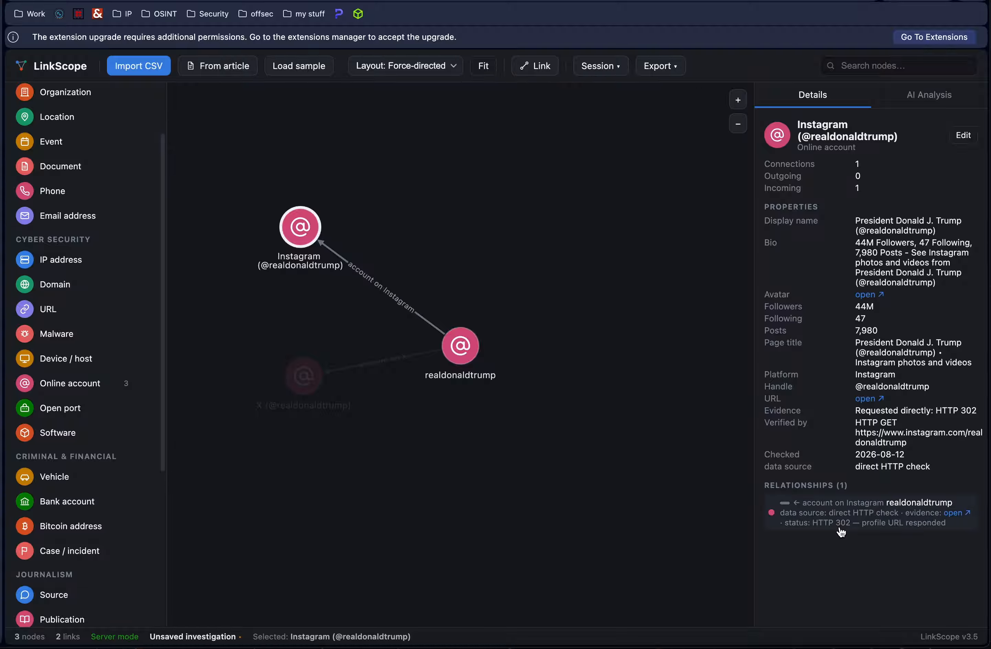
pyautogui.click(590, 486)
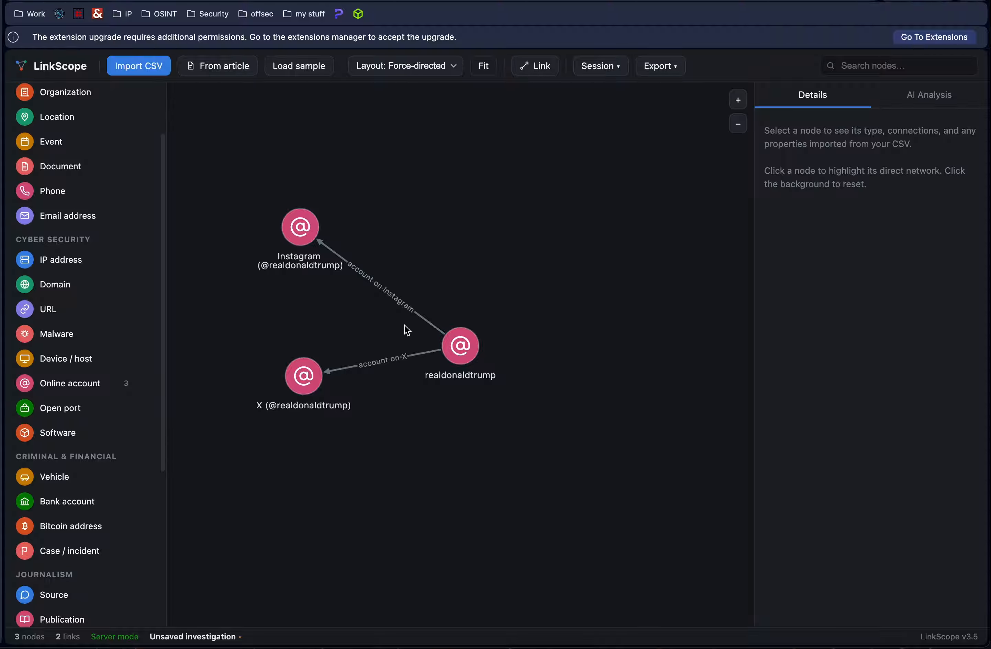
# Step: Clear the graph with a new session, discarding the unsaved changes
pyautogui.click(596, 67)
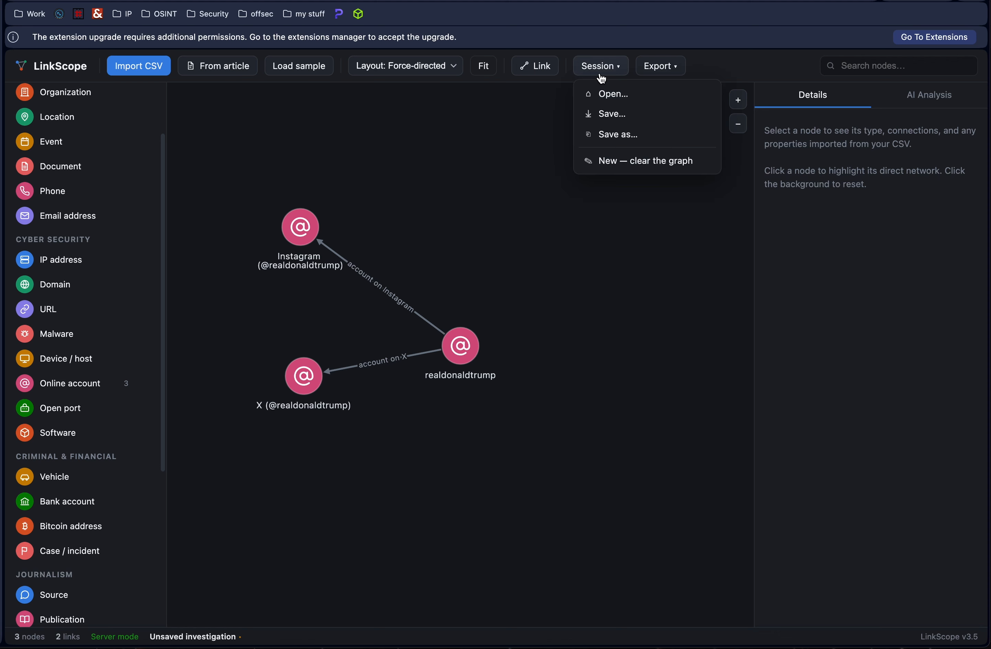
pyautogui.click(608, 162)
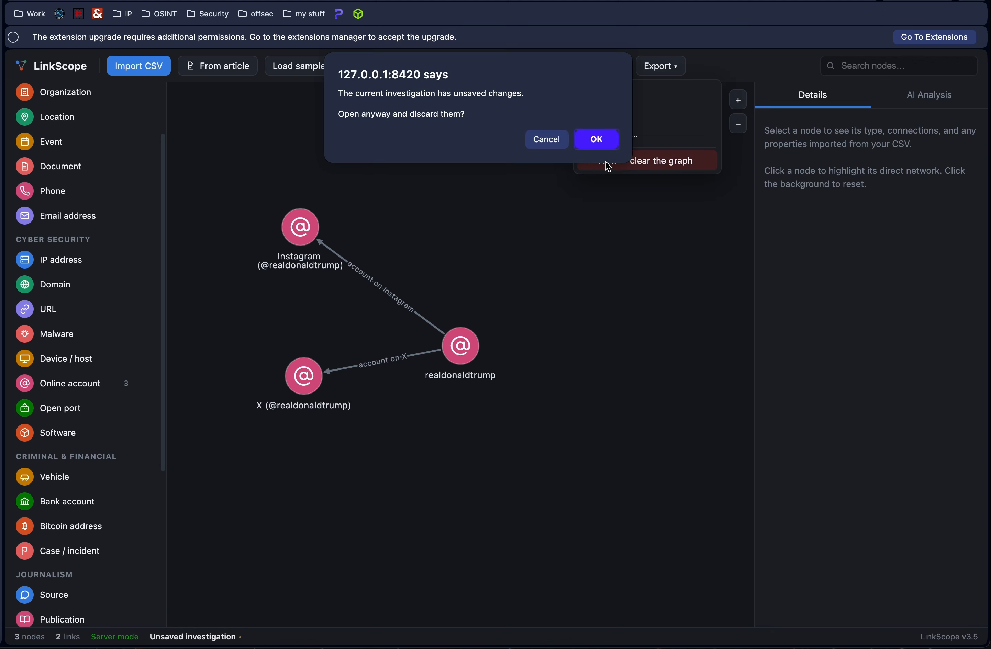
pyautogui.click(597, 145)
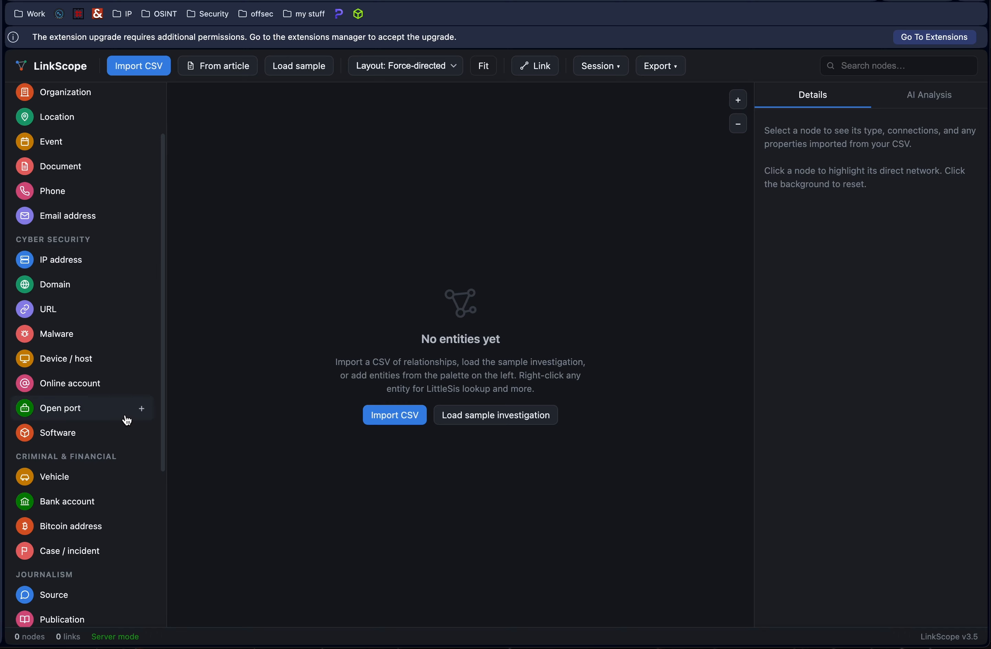
# Step: Add a bank account entity named with a placeholder account number
pyautogui.scroll(-6, 126, 421)
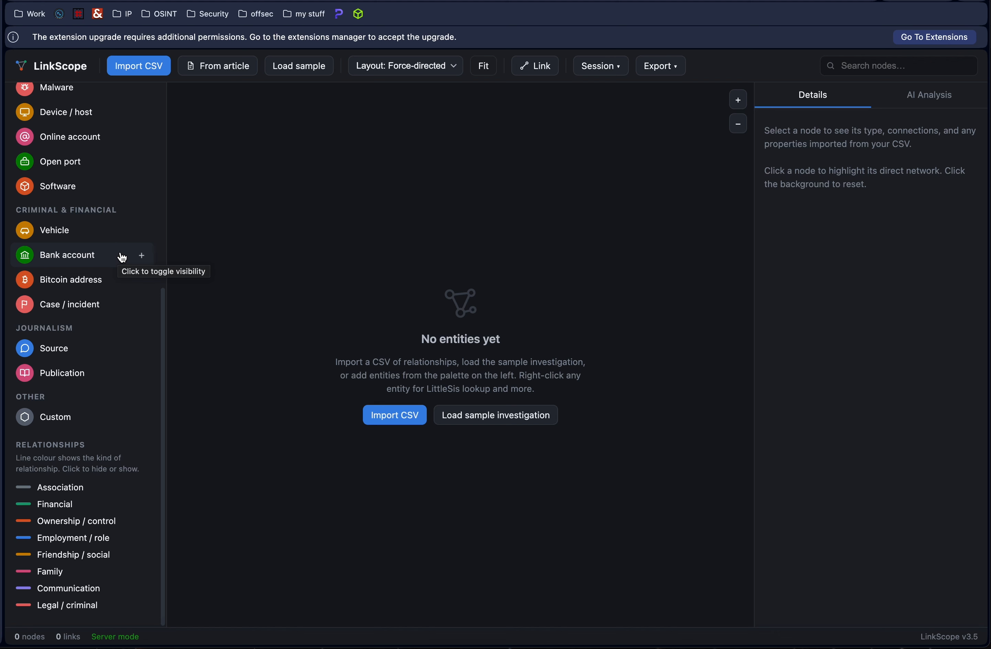
pyautogui.click(141, 255)
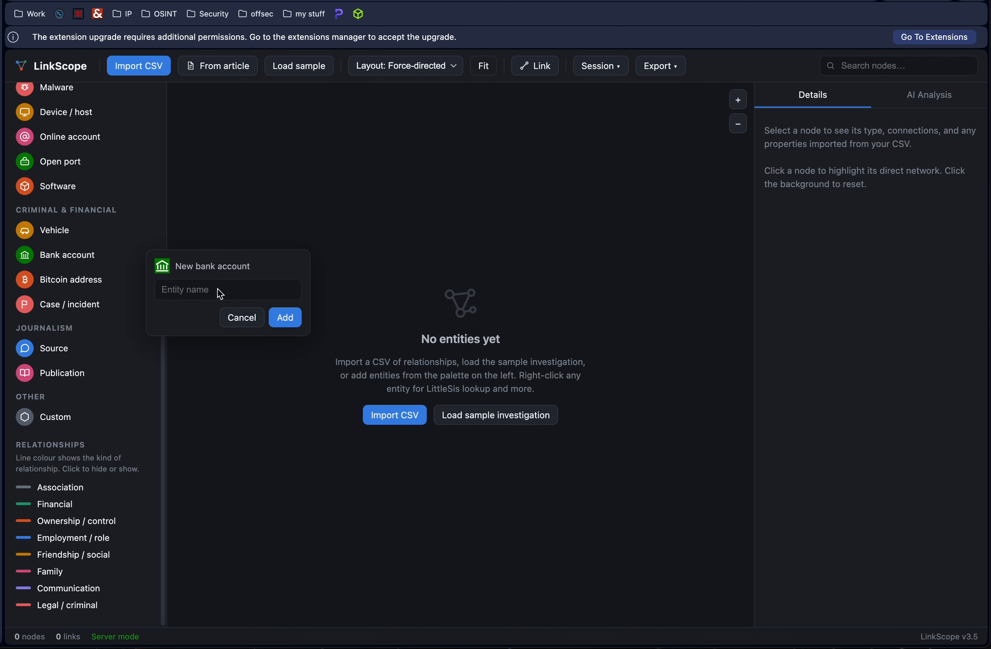
pyautogui.write('0101010101000')
pyautogui.press('Return')
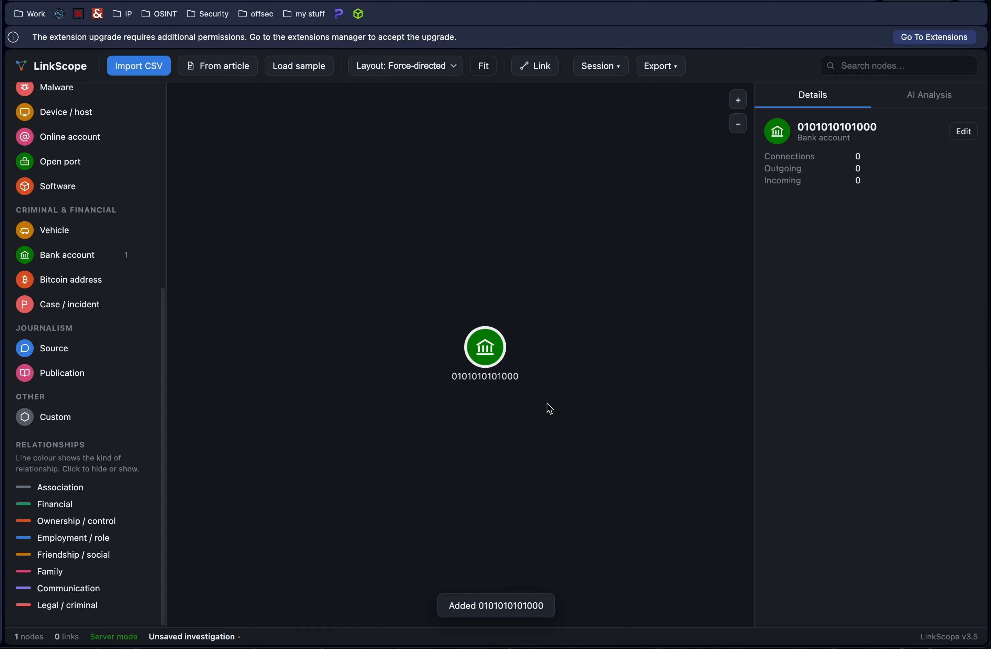
# Step: Reposition the bank account node, review its available actions, and delete it with its links
pyautogui.moveTo(484, 348); pyautogui.dragTo(341, 226)
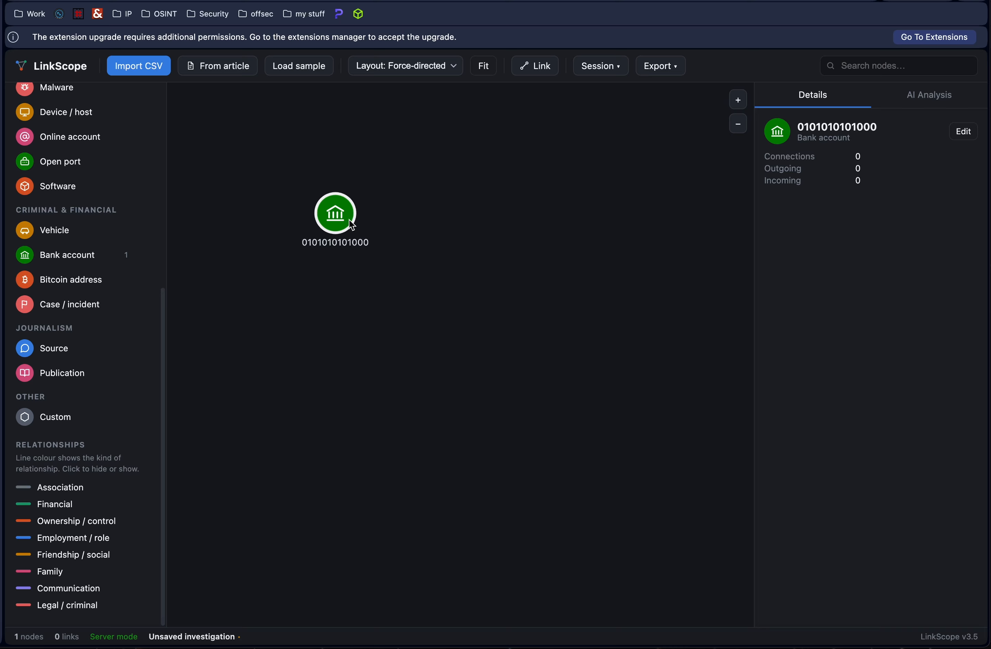
pyautogui.click(338, 219)
pyautogui.rightClick(342, 222)
pyautogui.click(288, 301)
pyautogui.rightClick(328, 223)
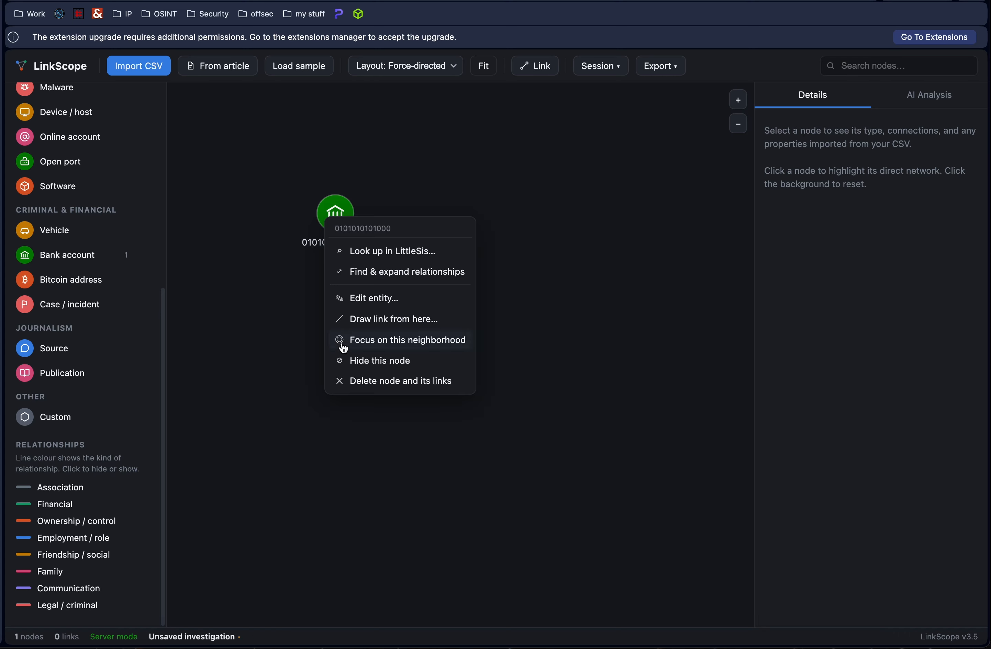
pyautogui.click(347, 379)
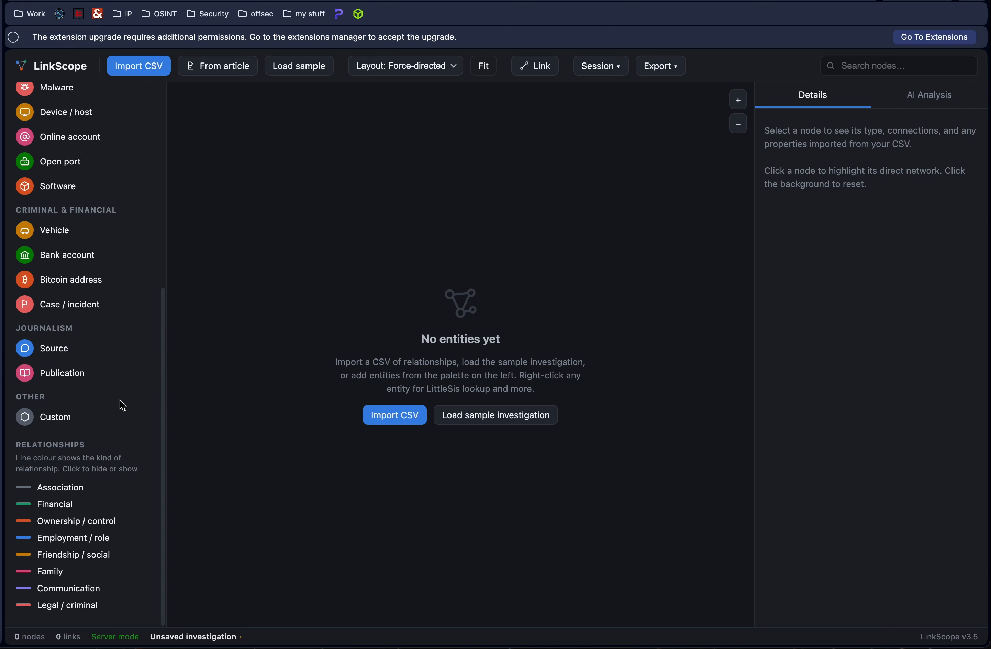
# Step: Add a custom entity named Police Report to the graph
pyautogui.click(141, 417)
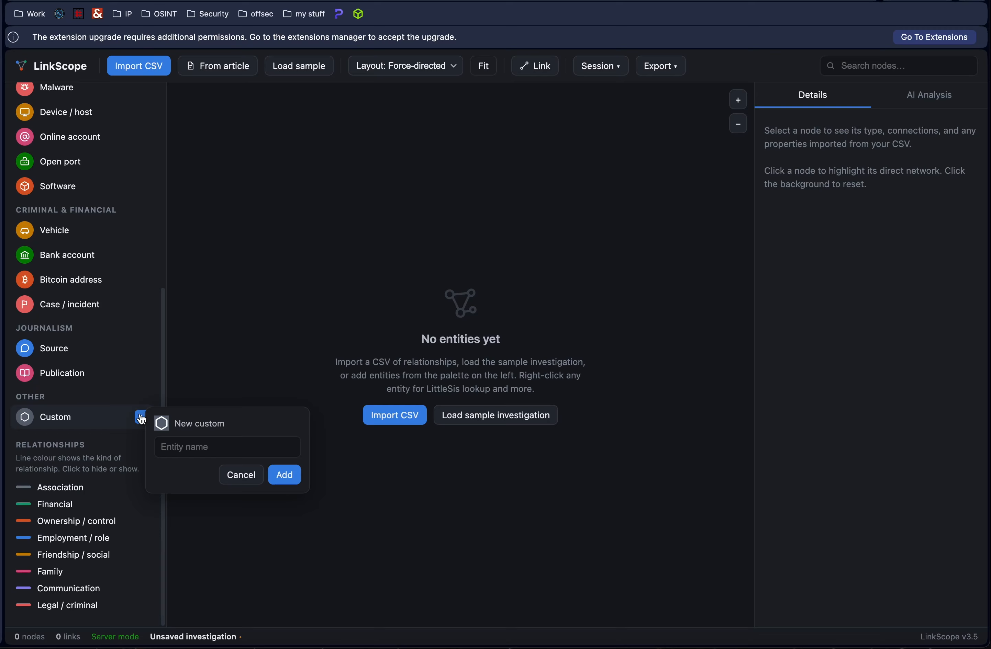
pyautogui.click(193, 455)
pyautogui.write('Police Report')
pyautogui.press('Return')
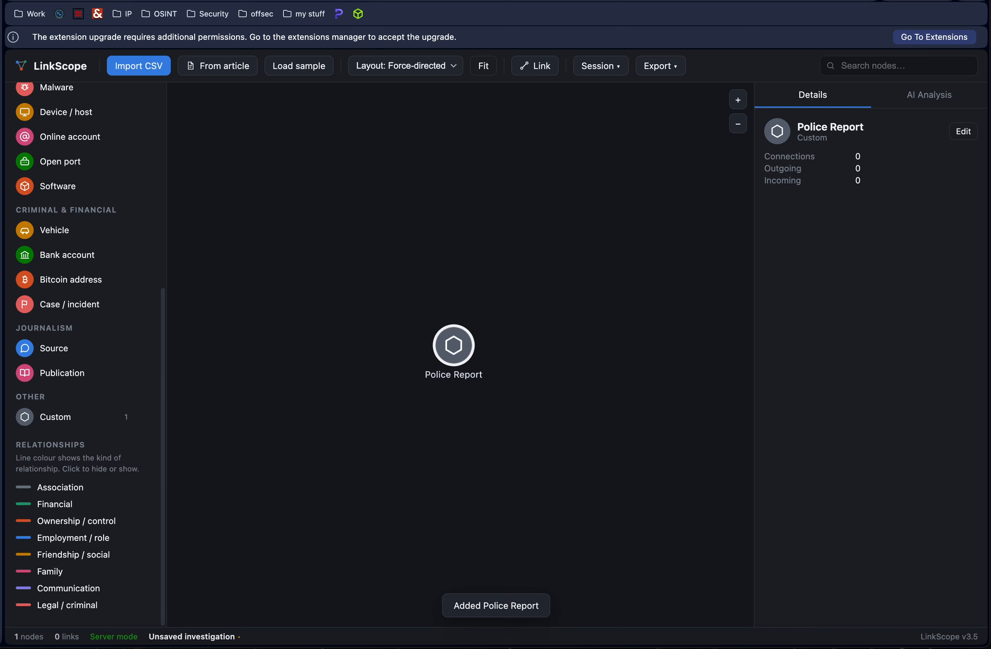
# Step: Review the actions available for the Police Report node, and delete it with its links
pyautogui.click(453, 345)
pyautogui.rightClick(453, 345)
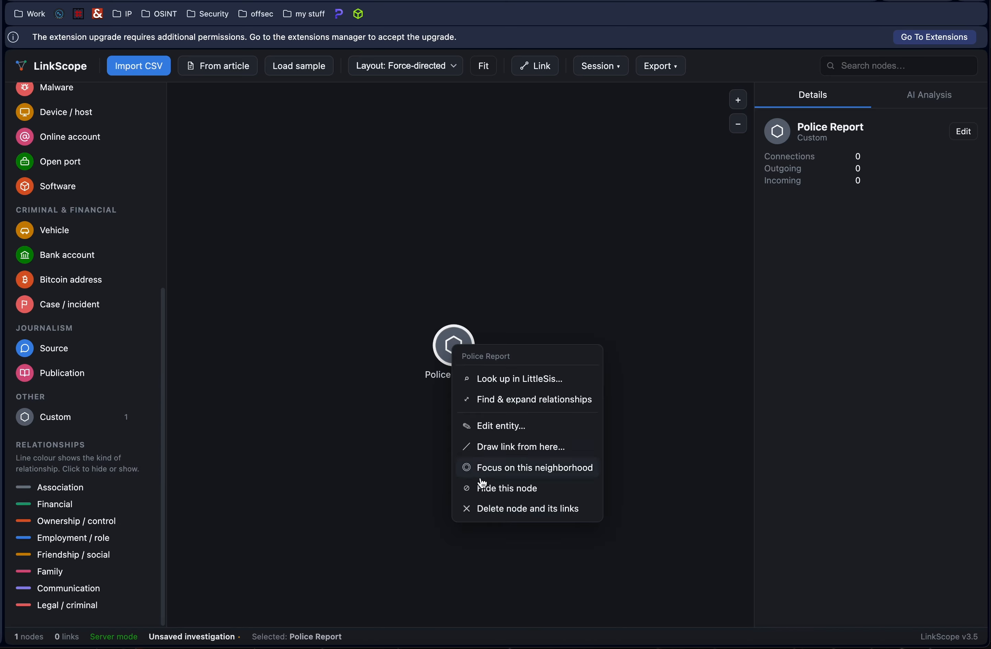
pyautogui.click(488, 510)
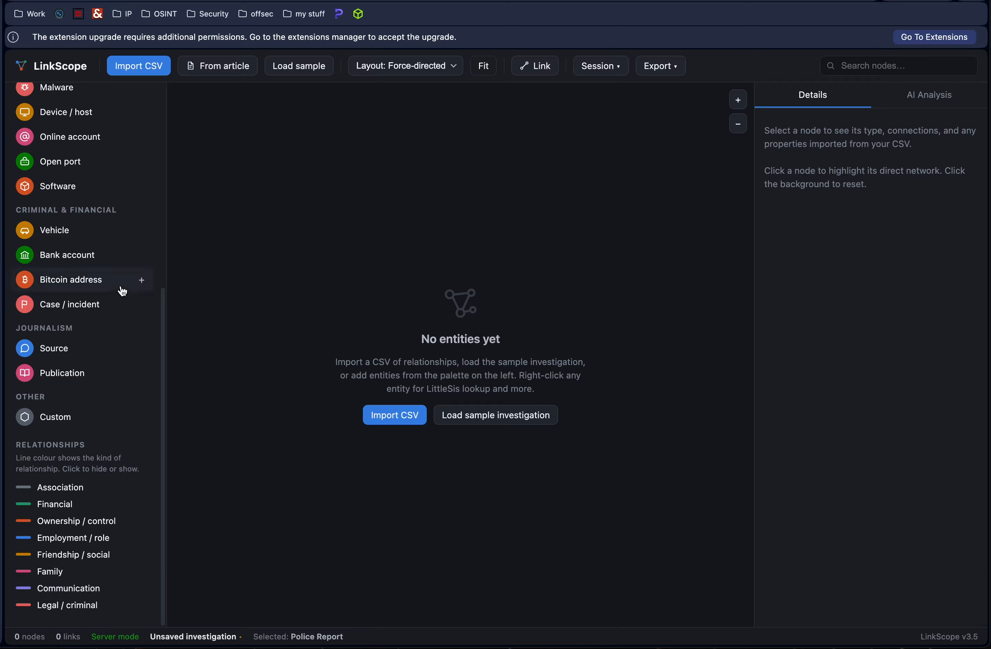
# Step: Add a Bitcoin address entity, pasting the copied wallet address as its name
pyautogui.click(141, 280)
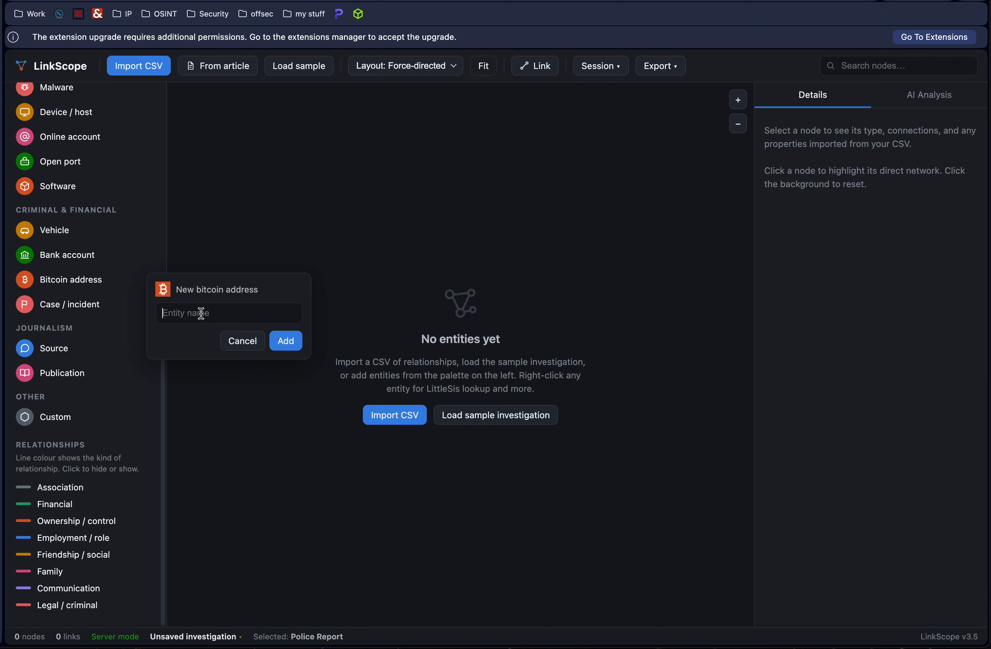
pyautogui.press('super+v')
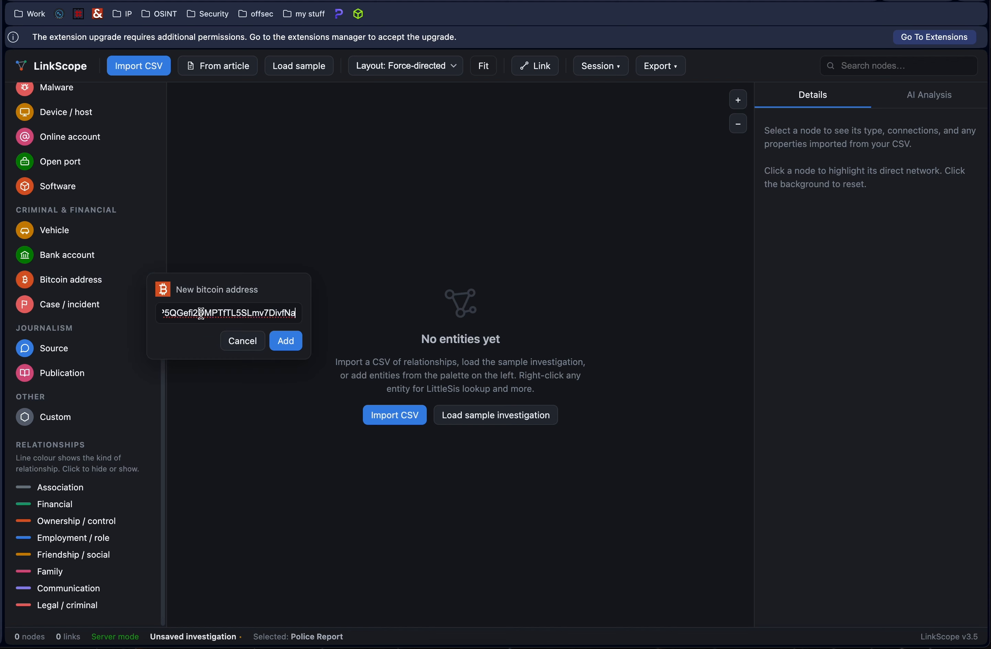
pyautogui.click(296, 342)
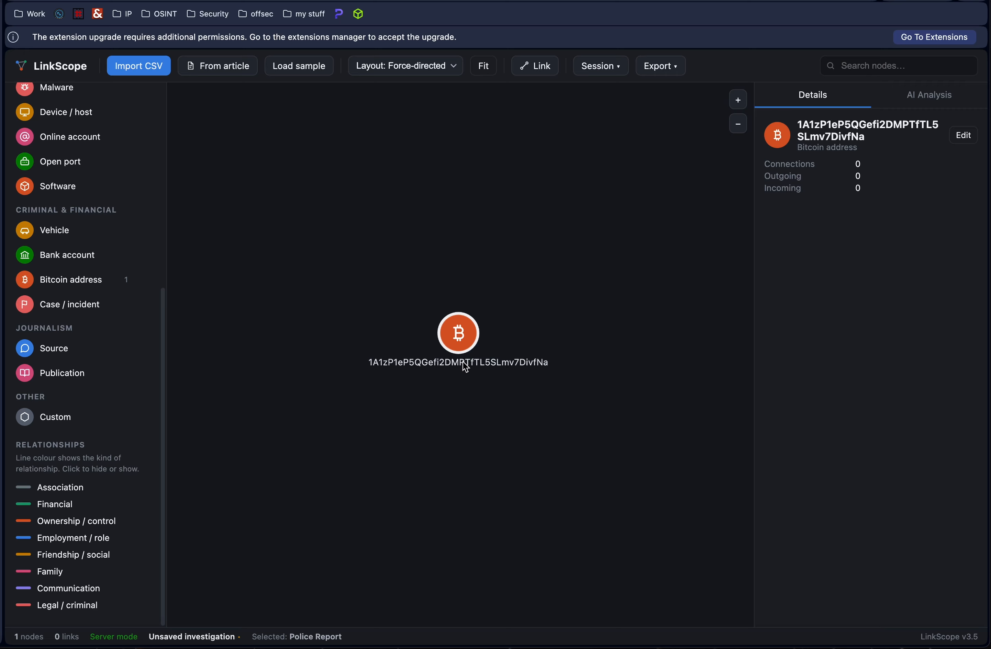
# Step: Pull 25 sent and received transactions for the Bitcoin address with the blockchain explorer, and review the transaction list
pyautogui.rightClick(459, 334)
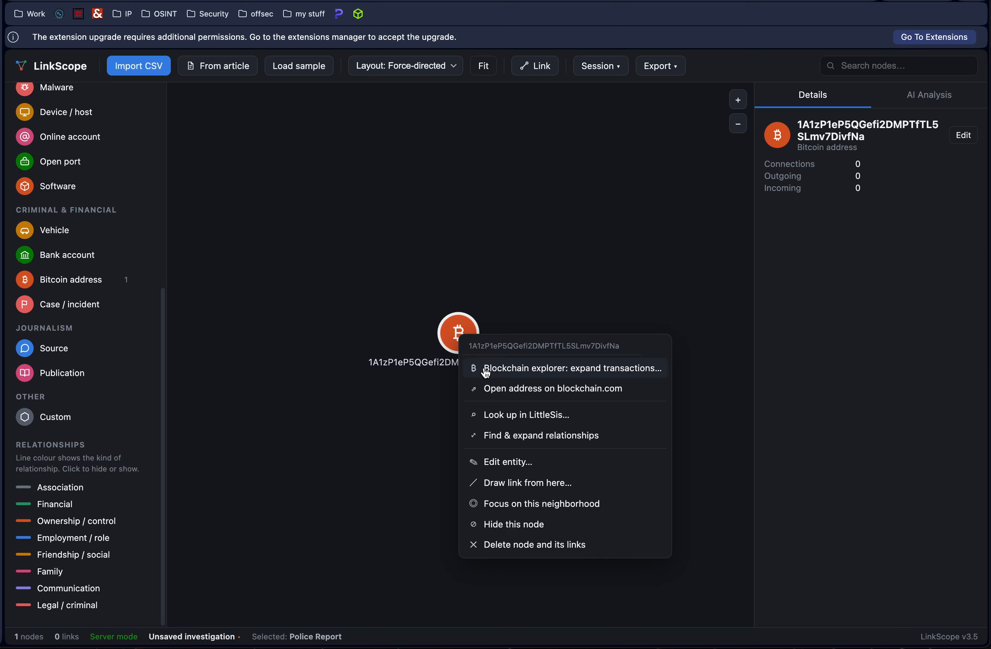
pyautogui.click(590, 375)
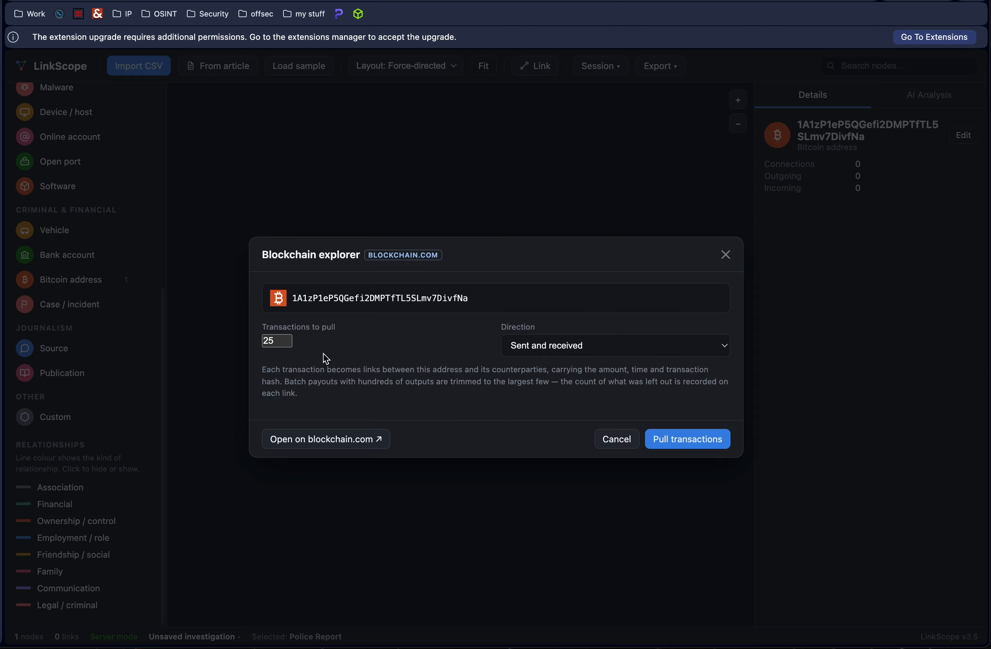
pyautogui.click(279, 344)
pyautogui.click(535, 352)
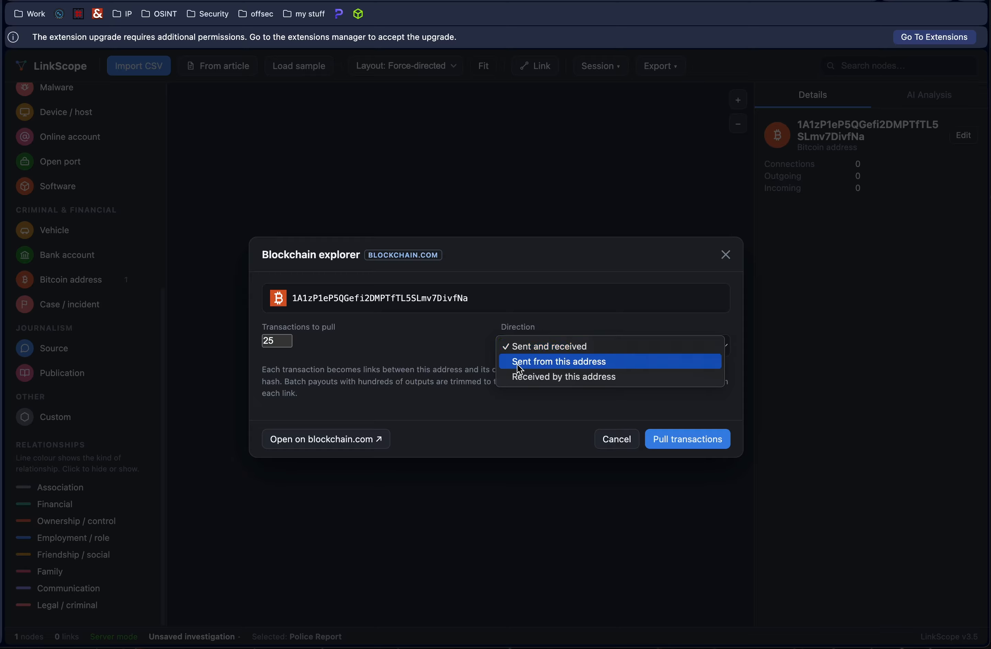
pyautogui.click(471, 345)
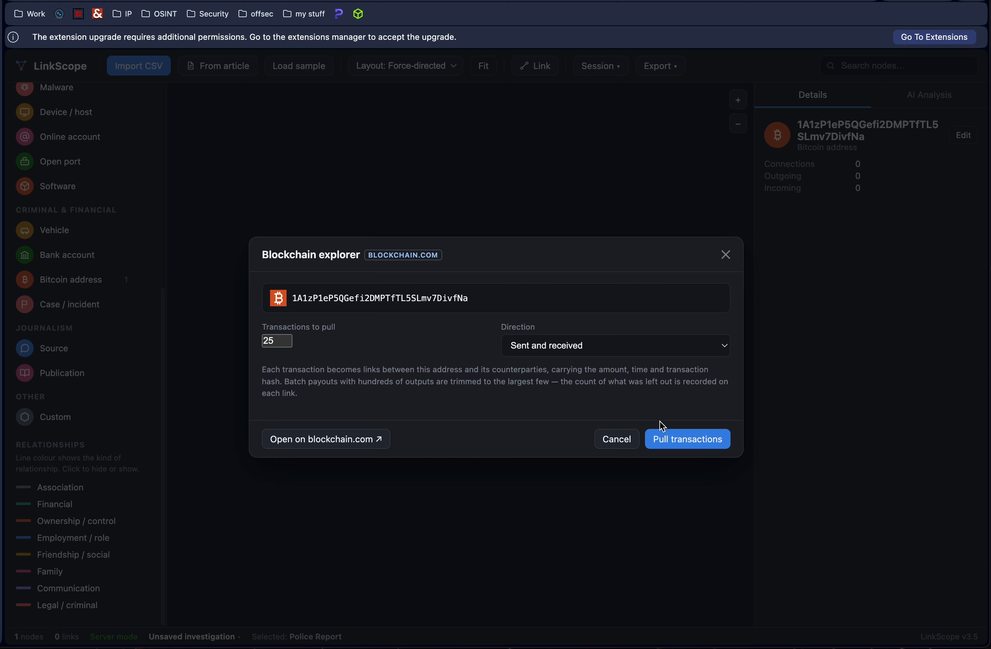
pyautogui.click(678, 439)
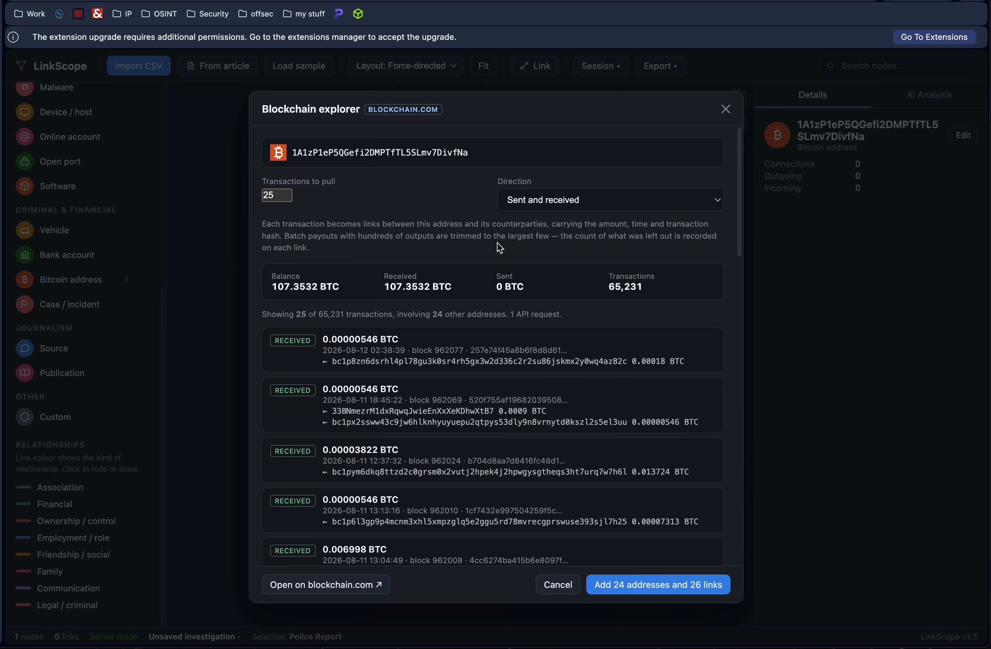
pyautogui.scroll(-7, 359, 337)
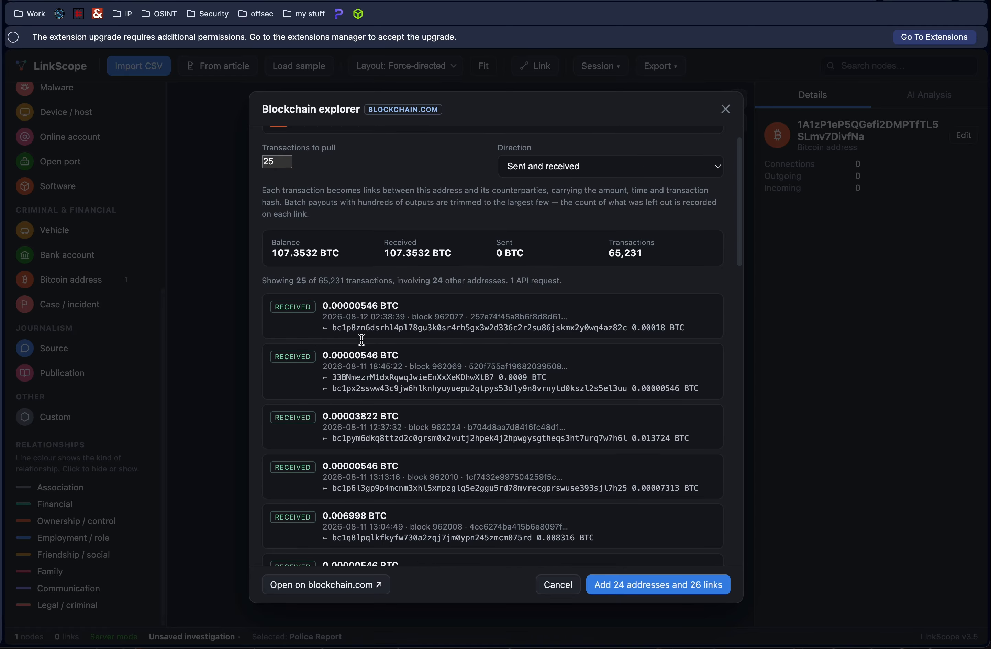
pyautogui.scroll(-1, 361, 340)
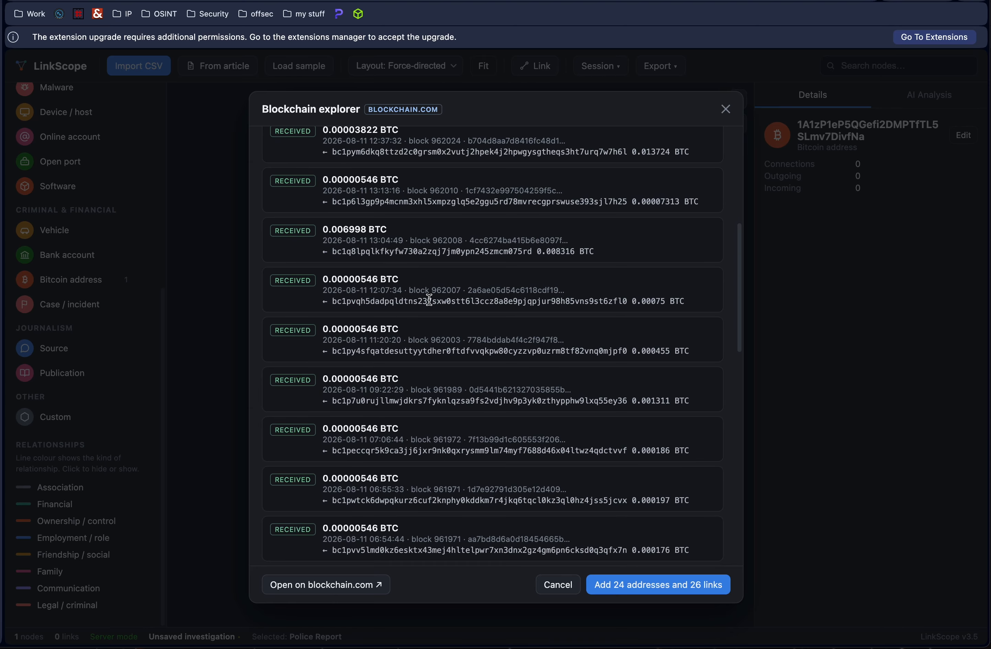
# Step: Check the rest of the pulled transactions and add the 24 addresses and 26 links to the graph
pyautogui.scroll(-20, 489, 370)
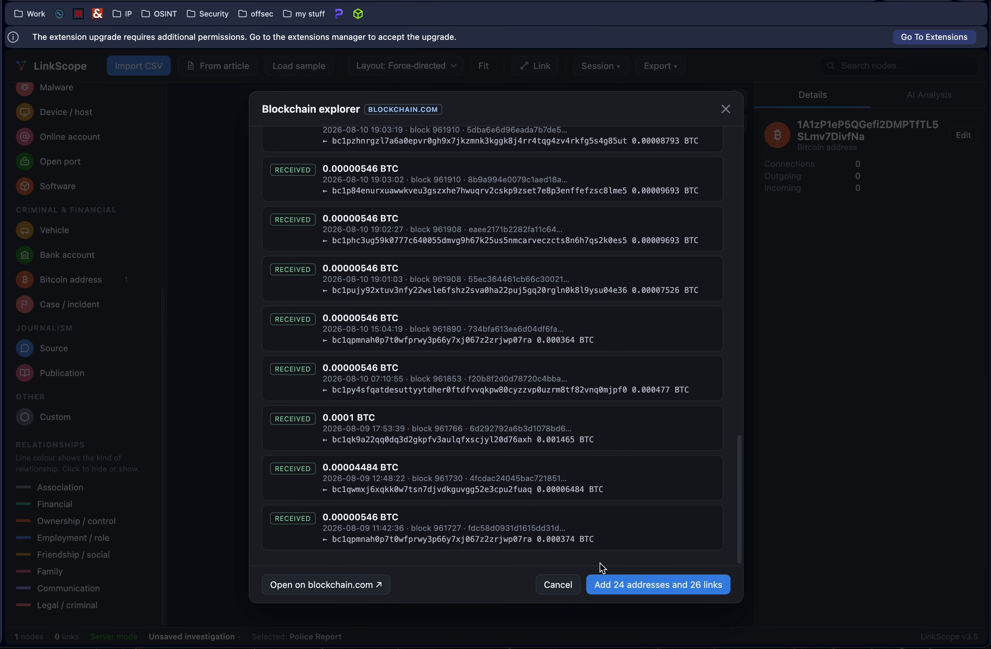
pyautogui.click(633, 589)
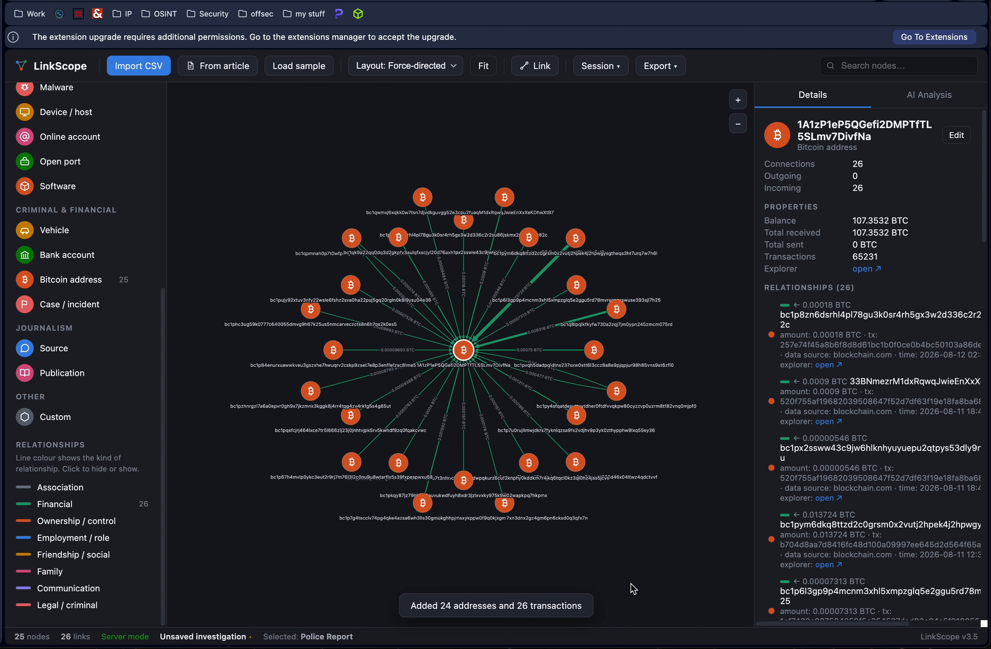
# Step: Expand 25 sent and received transactions for the address with two links to the original wallet, adding 16 addresses and 25 links
pyautogui.scroll(5, 646, 421)
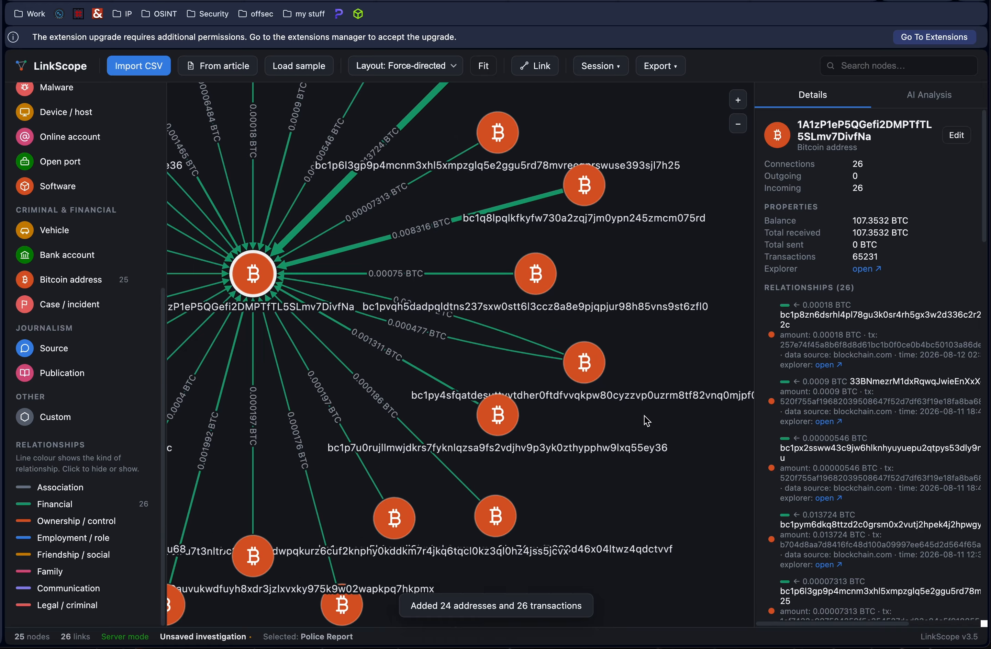
pyautogui.click(594, 361)
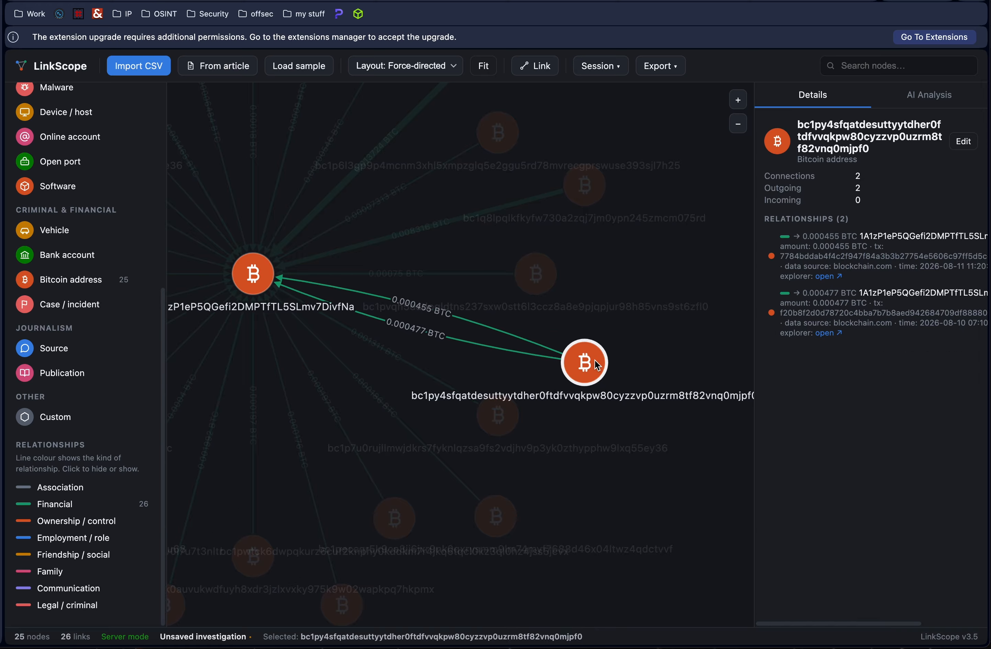
pyautogui.rightClick(594, 360)
pyautogui.click(625, 399)
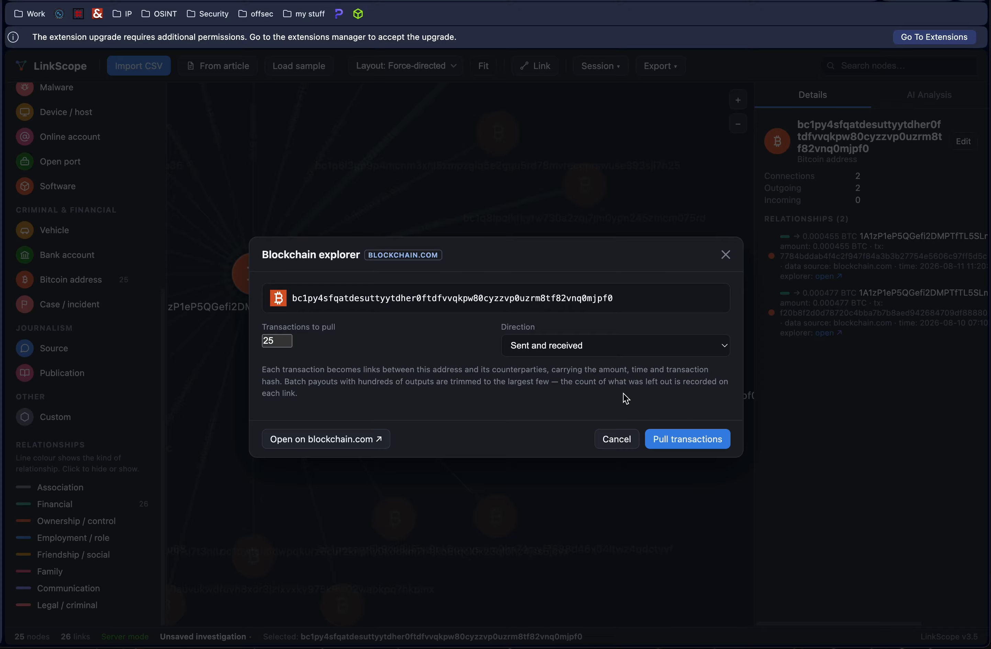
pyautogui.click(657, 437)
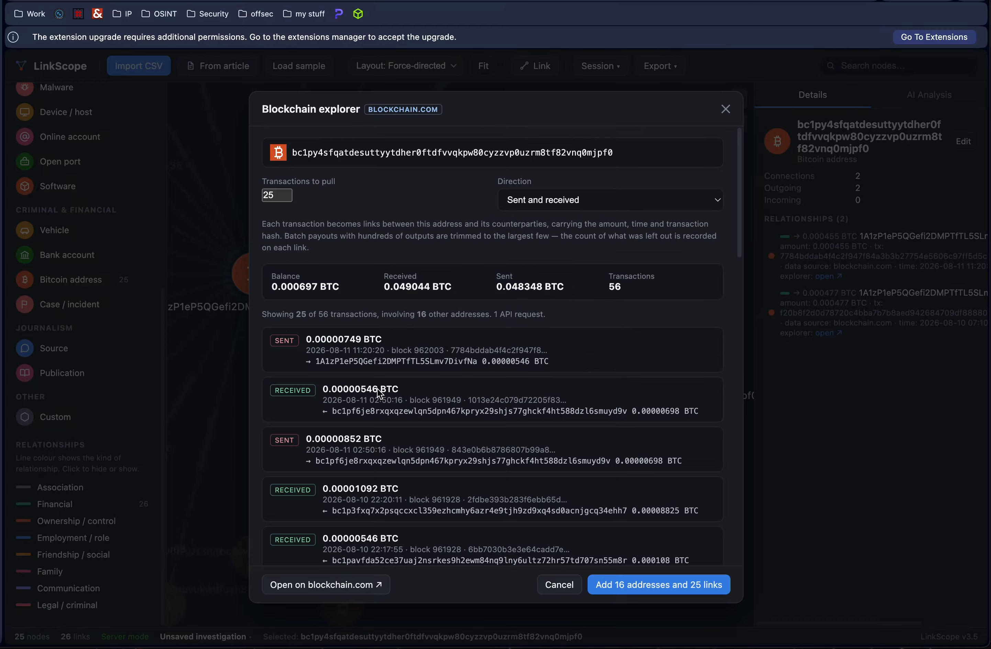
pyautogui.click(618, 593)
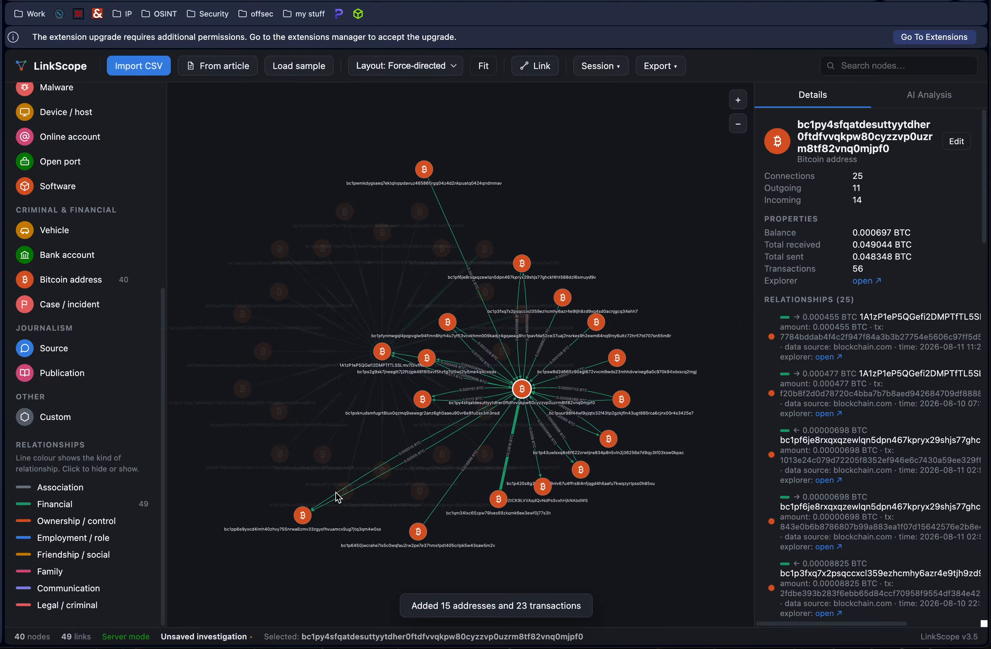
# Step: Move the two outlying address nodes up and to the right, above the newly expanded cluster
pyautogui.moveTo(306, 511); pyautogui.dragTo(639, 223)
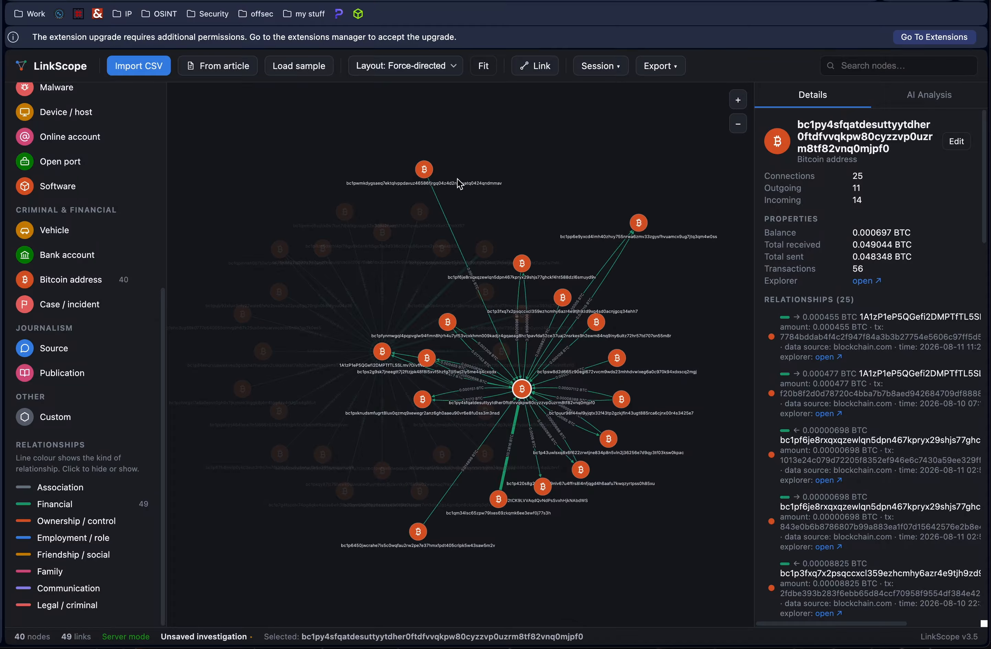
pyautogui.moveTo(427, 171); pyautogui.dragTo(577, 159)
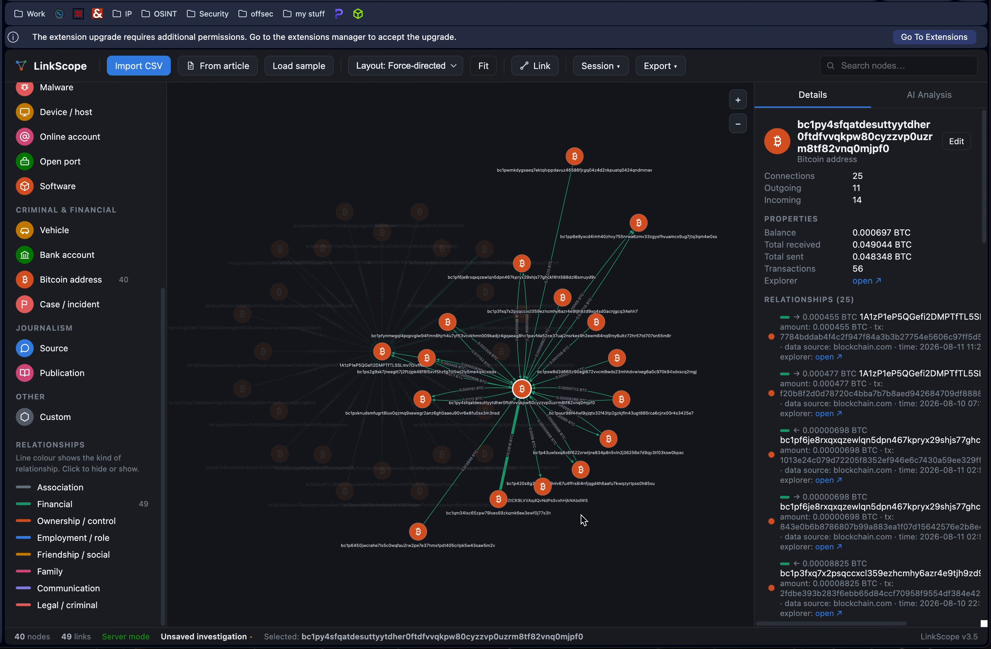
# Step: Save the note "IMPORTANT: THIS ADDRESS MEANS SOMETHING BIG." on the Bitcoin address with the 10.2816 BTC link
pyautogui.scroll(5, 582, 519)
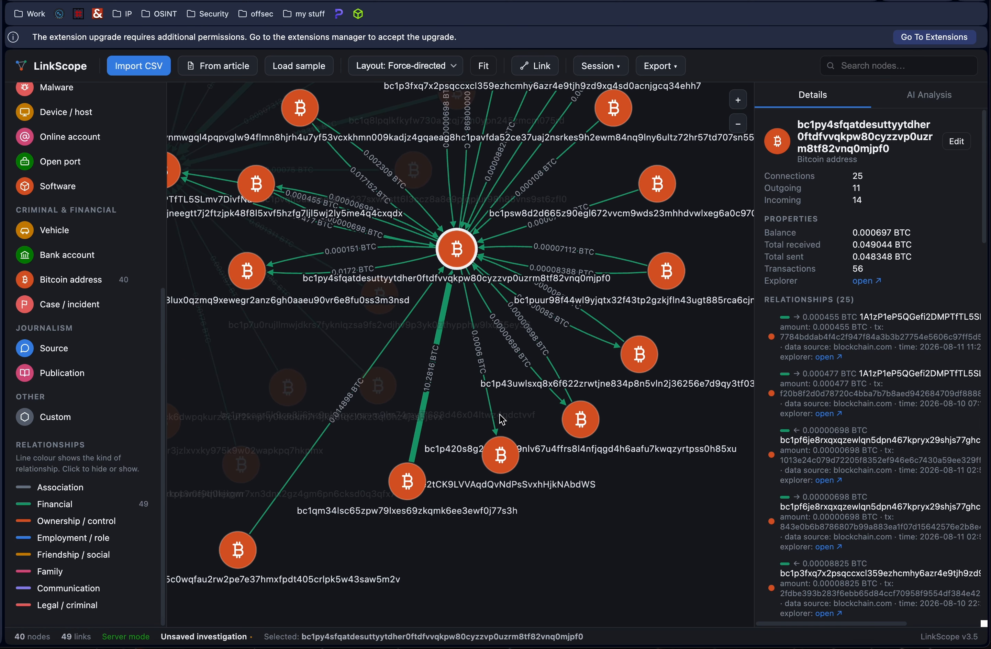
pyautogui.click(406, 486)
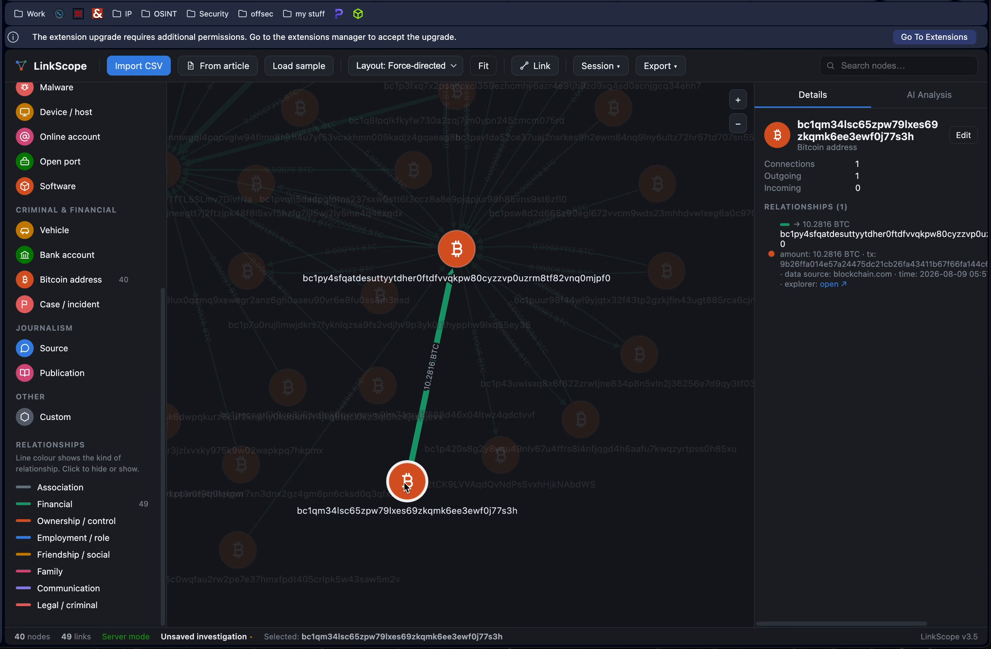
pyautogui.click(963, 135)
pyautogui.click(871, 283)
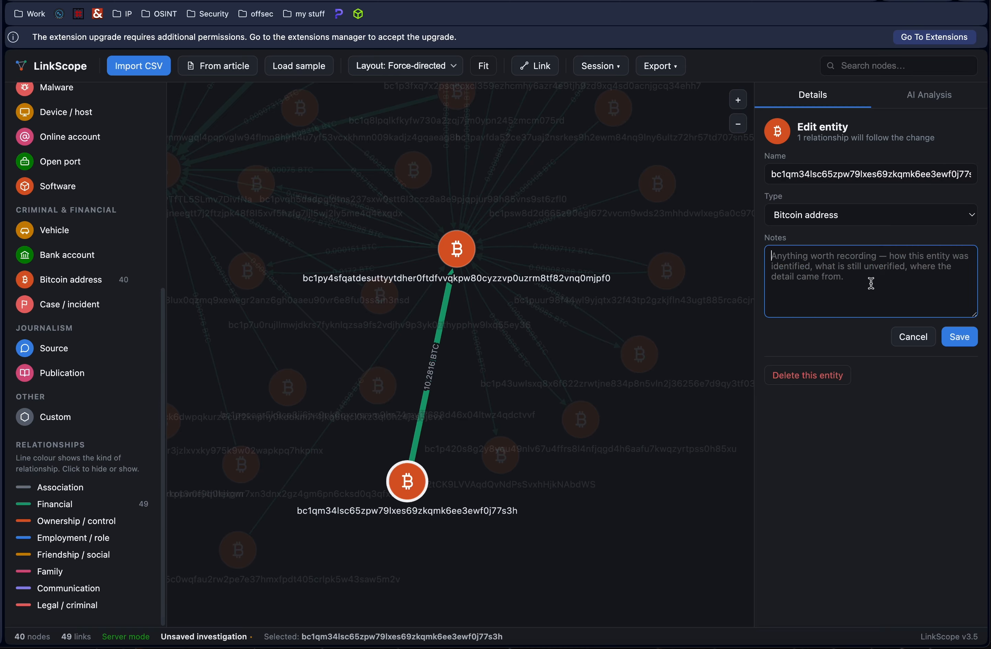
pyautogui.write('IMPORTANT')
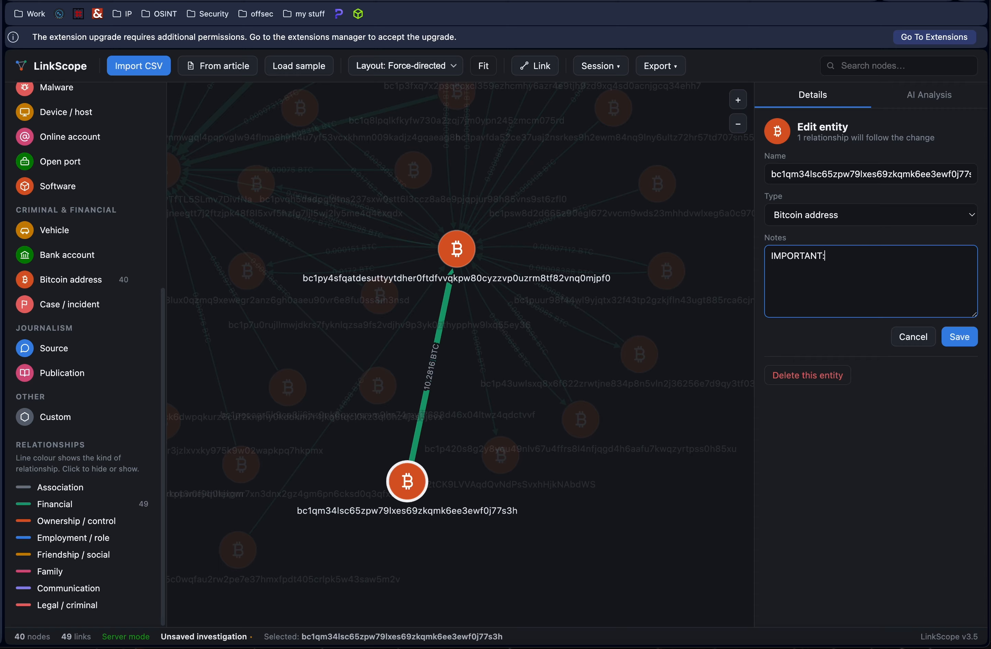
pyautogui.write(': THIS ADDRESS MEANS SOM')
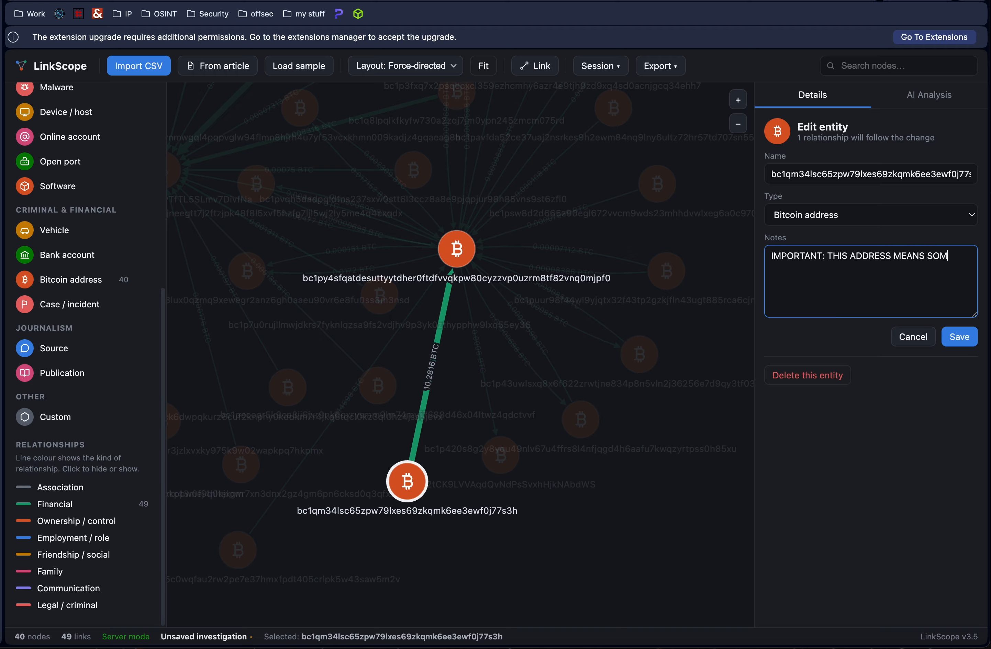
pyautogui.write('ETHING BIG.')
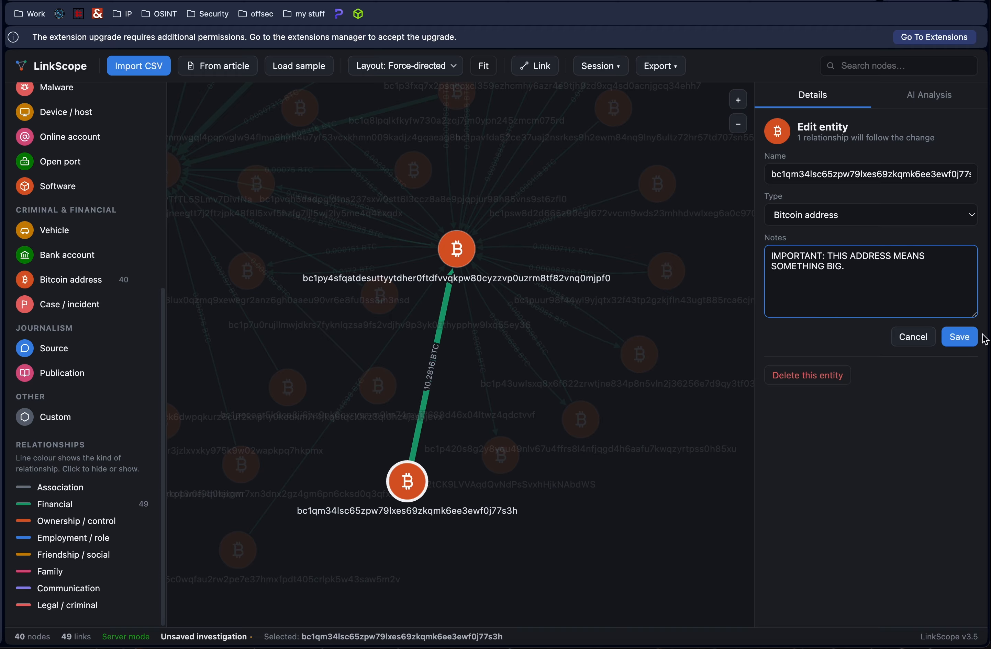
pyautogui.click(959, 337)
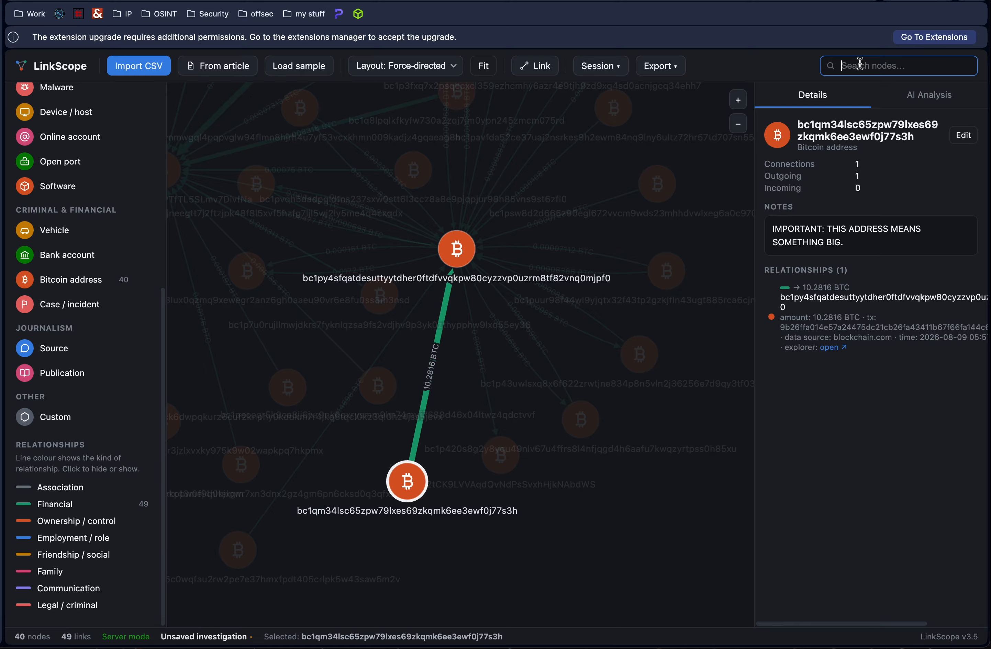
# Step: Deselect the node, search the graph's nodes for "importan", and clear the search
pyautogui.click(680, 480)
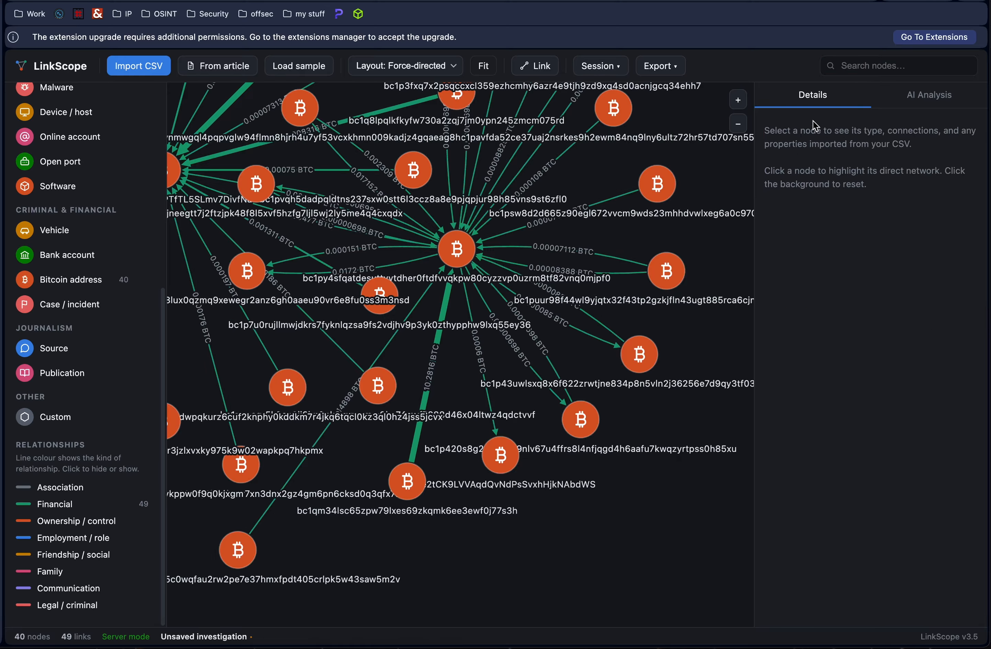
pyautogui.click(849, 68)
pyautogui.write('importan')
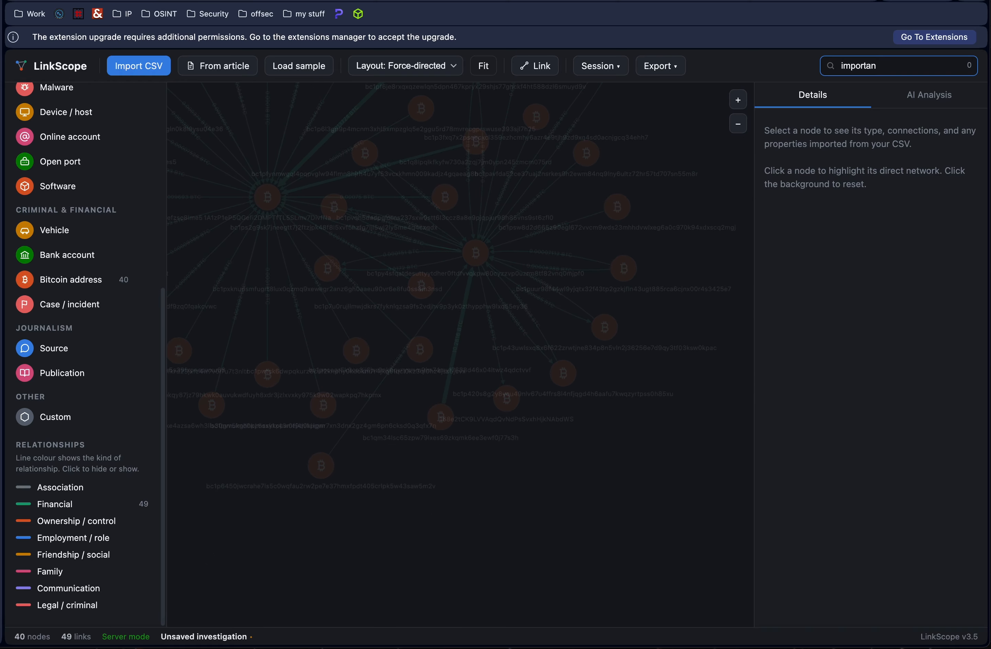
pyautogui.press('BackSpace')
pyautogui.press('BackSpace')
pyautogui.press('BackSpace')
pyautogui.press('BackSpace')
pyautogui.press('BackSpace')
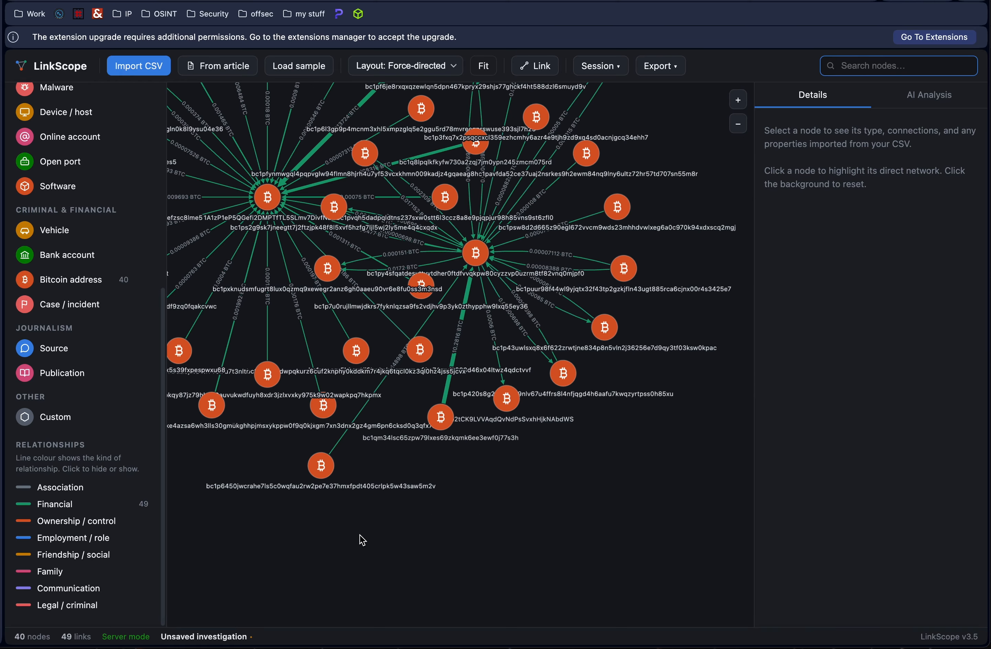
# Step: Move the original Bitcoin address node farther left, away from the second expanded cluster
pyautogui.moveTo(386, 475); pyautogui.dragTo(464, 540)
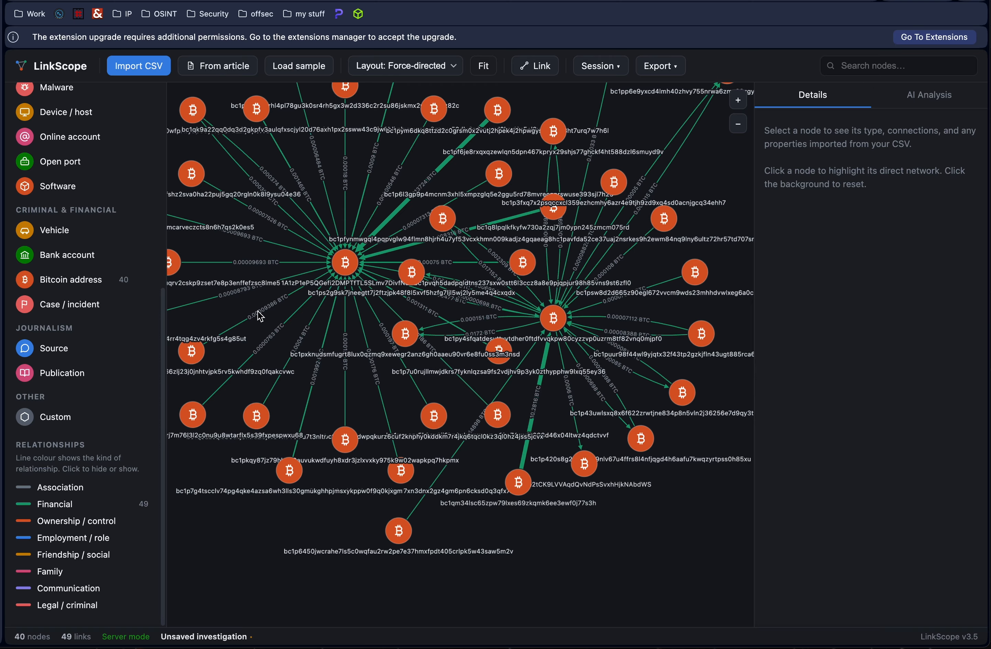
pyautogui.moveTo(345, 265); pyautogui.dragTo(226, 257)
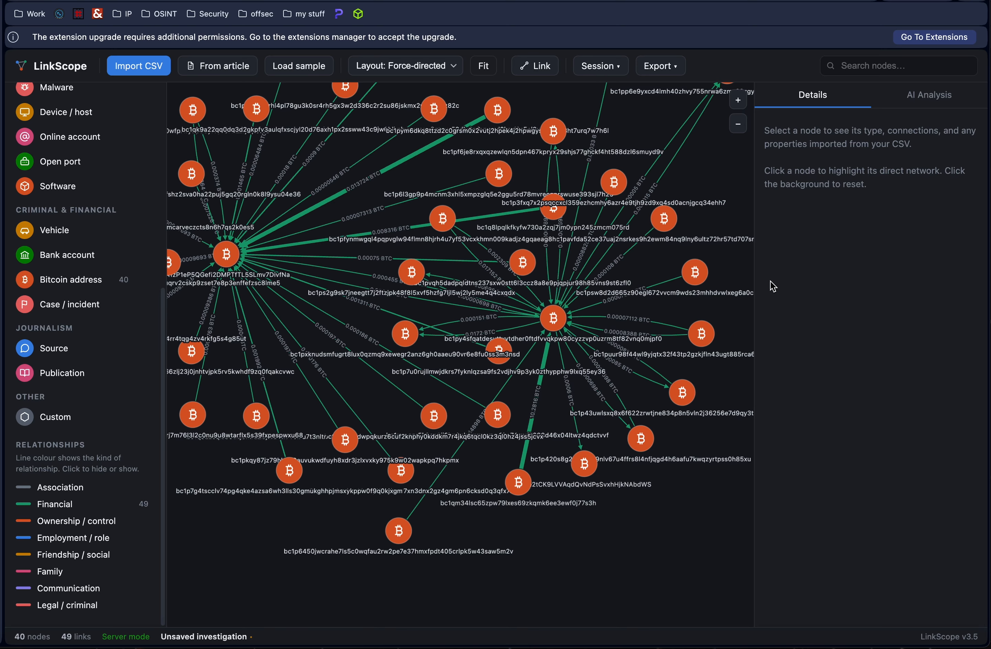
pyautogui.click(702, 336)
pyautogui.scroll(5, 492, 363)
pyautogui.scroll(-6, 491, 363)
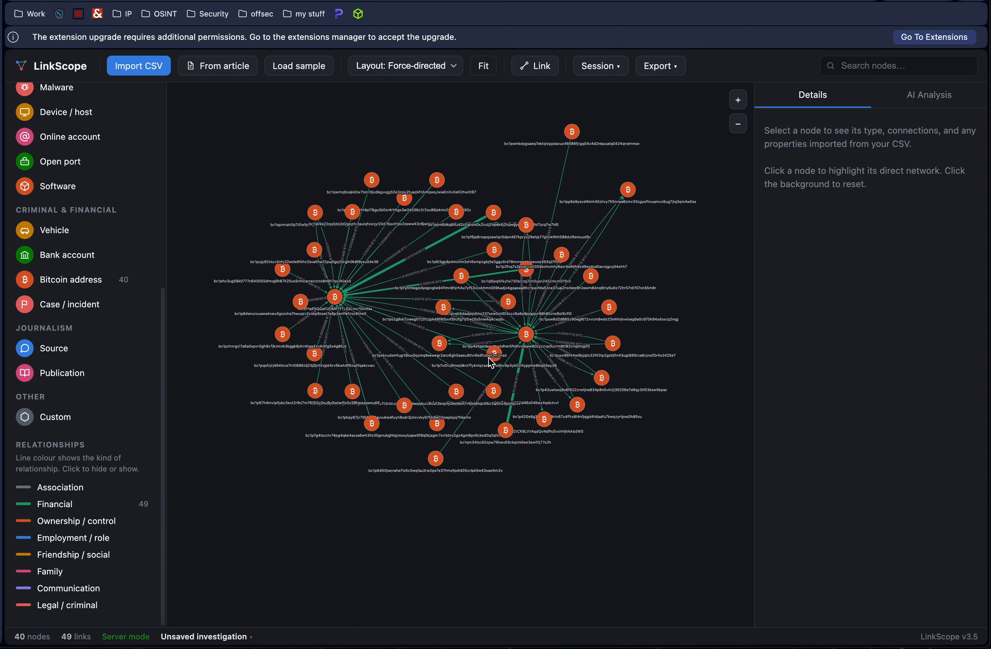
pyautogui.moveTo(433, 131); pyautogui.dragTo(404, 232)
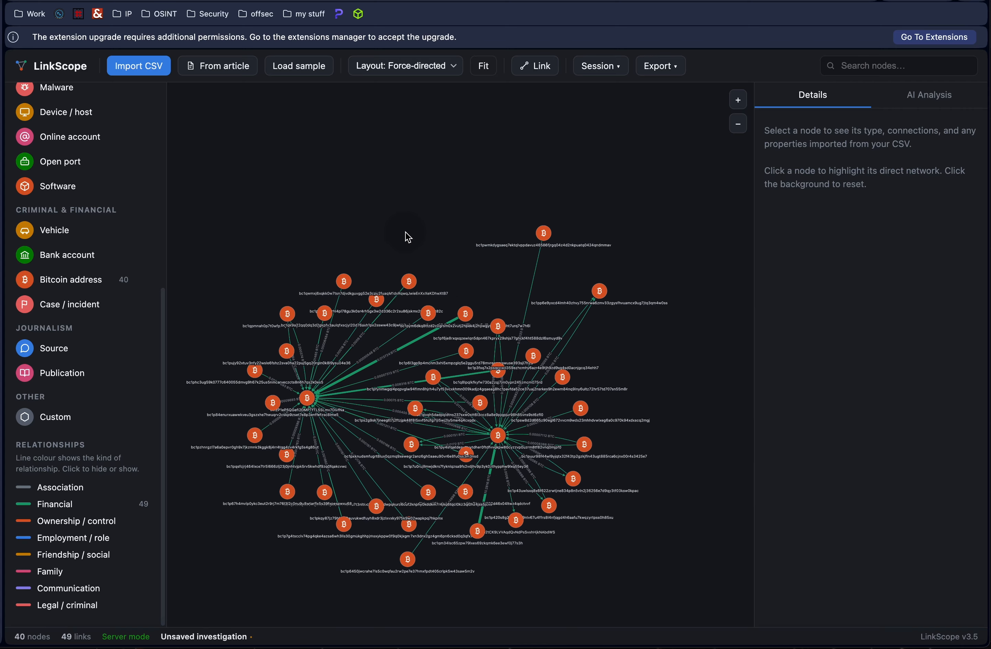
# Step: Look through the available entity types, toggling the Vehicle type's visibility off and back on
pyautogui.scroll(8, 103, 268)
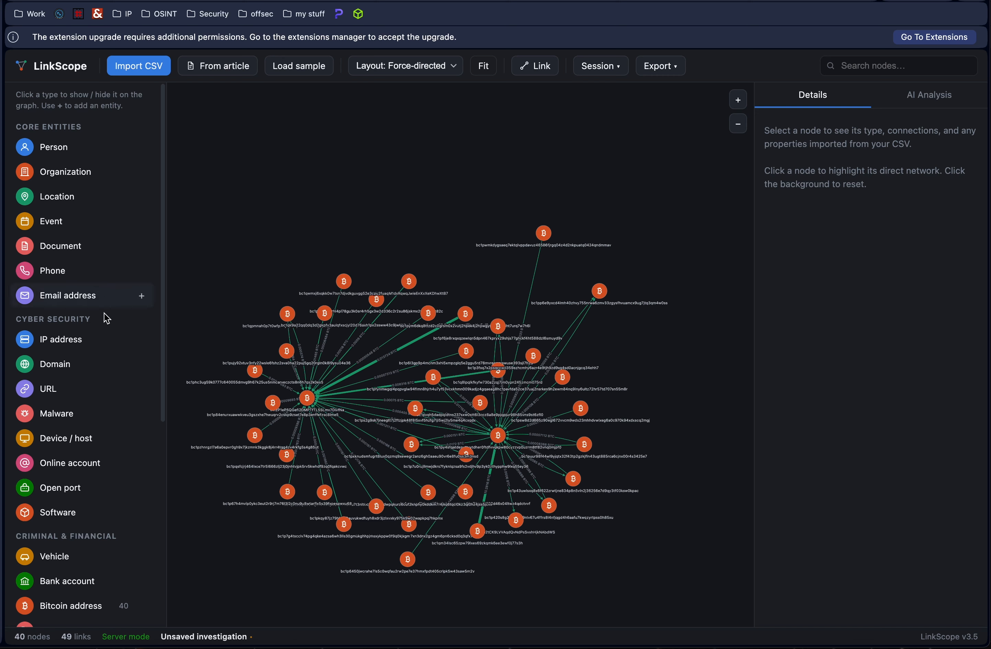
pyautogui.scroll(-5, 81, 483)
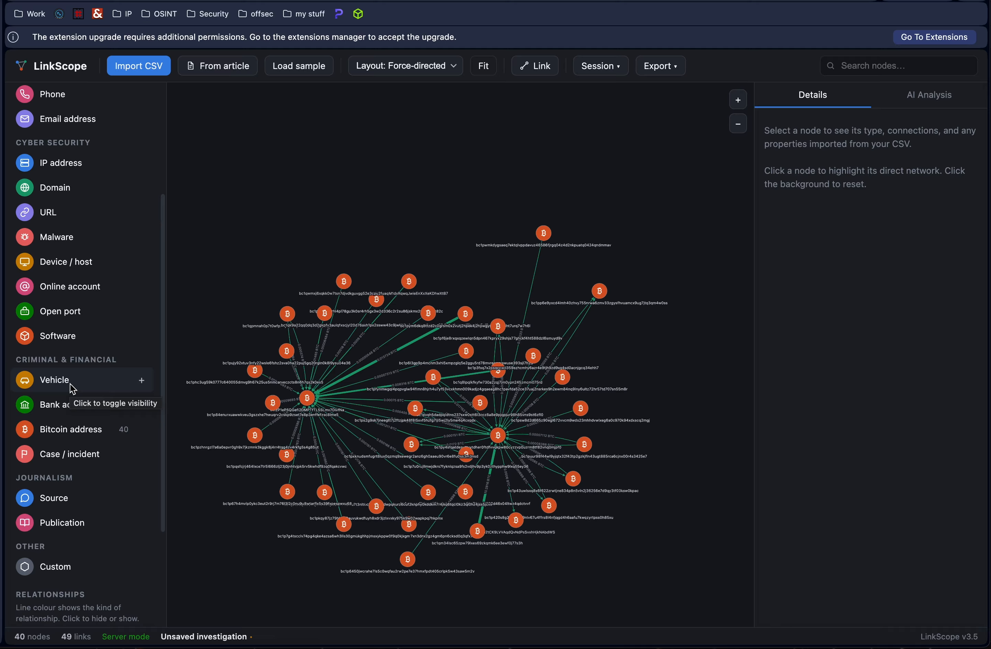
pyautogui.click(72, 388)
pyautogui.click(72, 388)
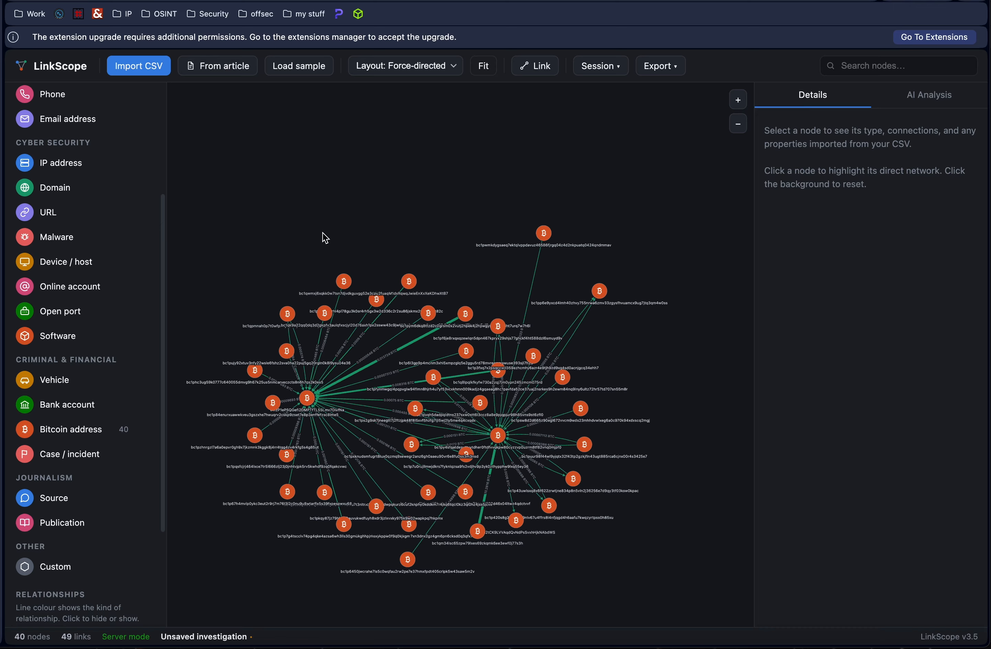
# Step: Review the actions available for a Bitcoin address node in the first cluster and close the list without choosing any
pyautogui.rightClick(344, 285)
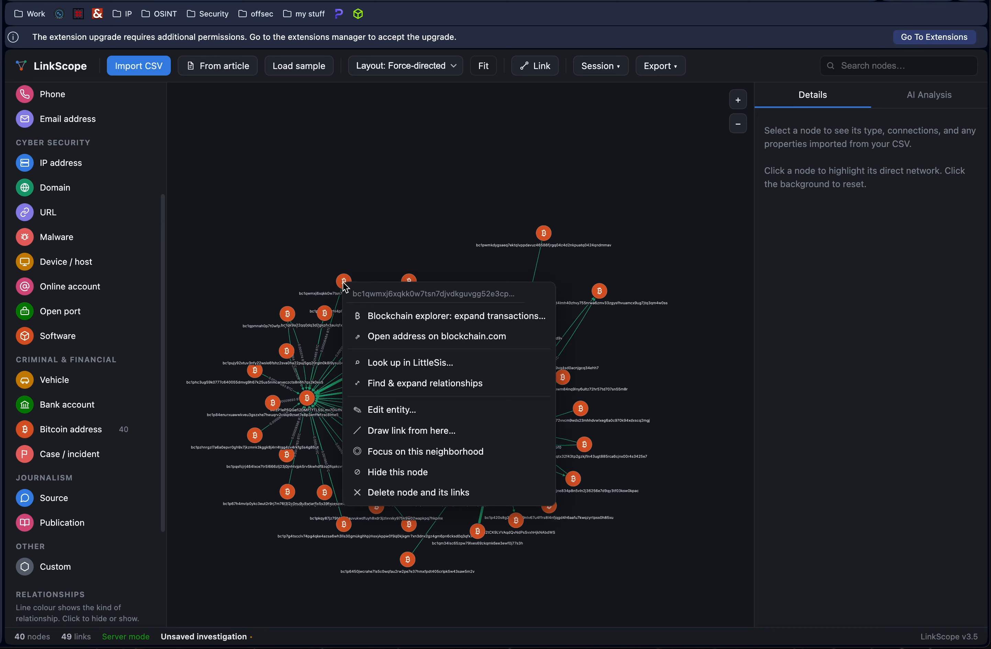
pyautogui.click(382, 228)
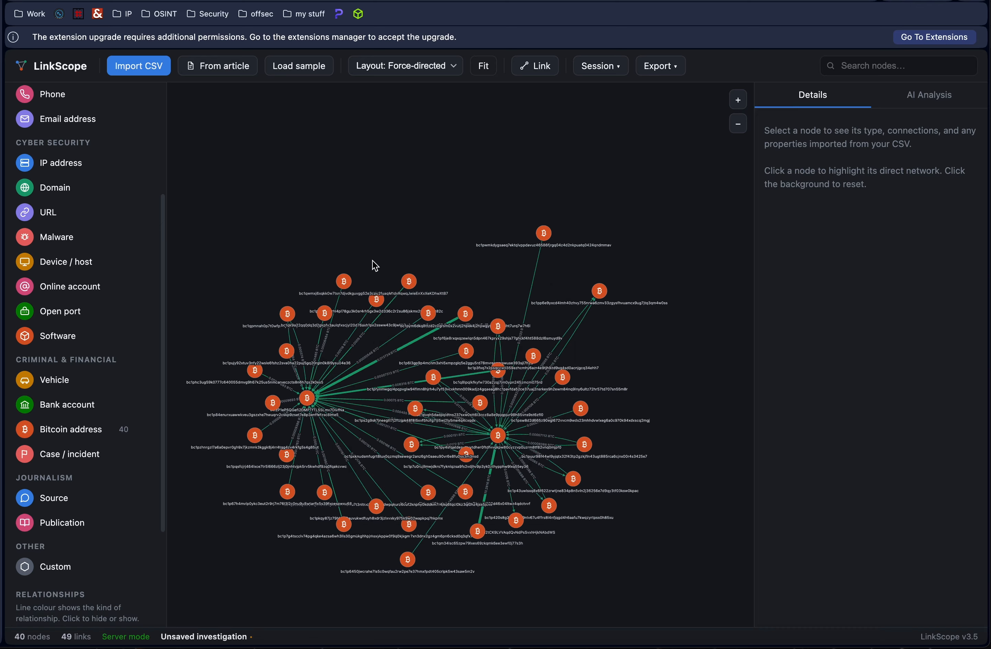
pyautogui.rightClick(344, 281)
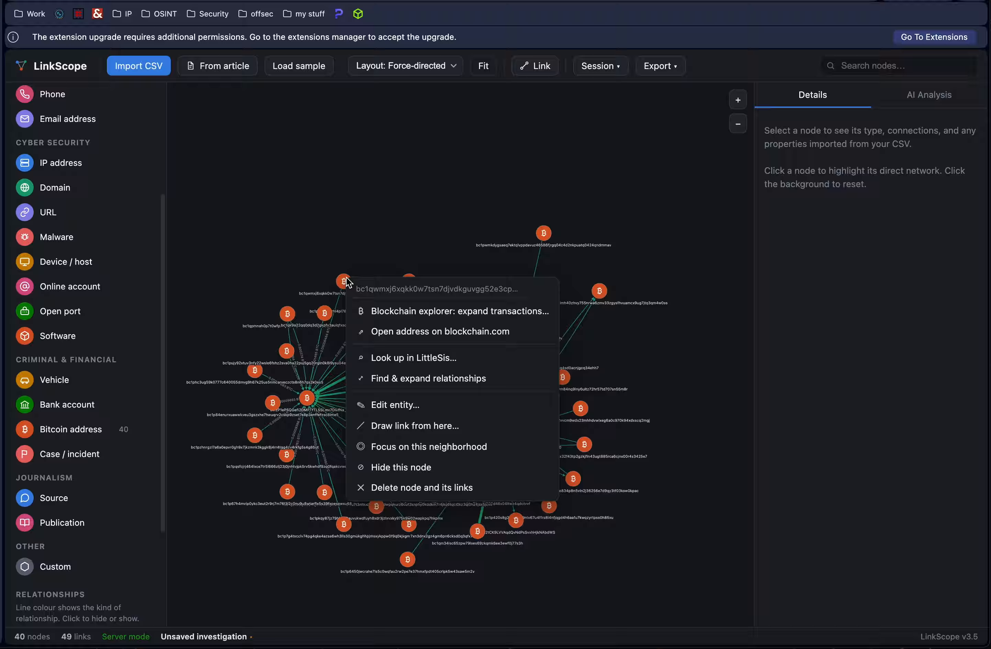
pyautogui.click(351, 248)
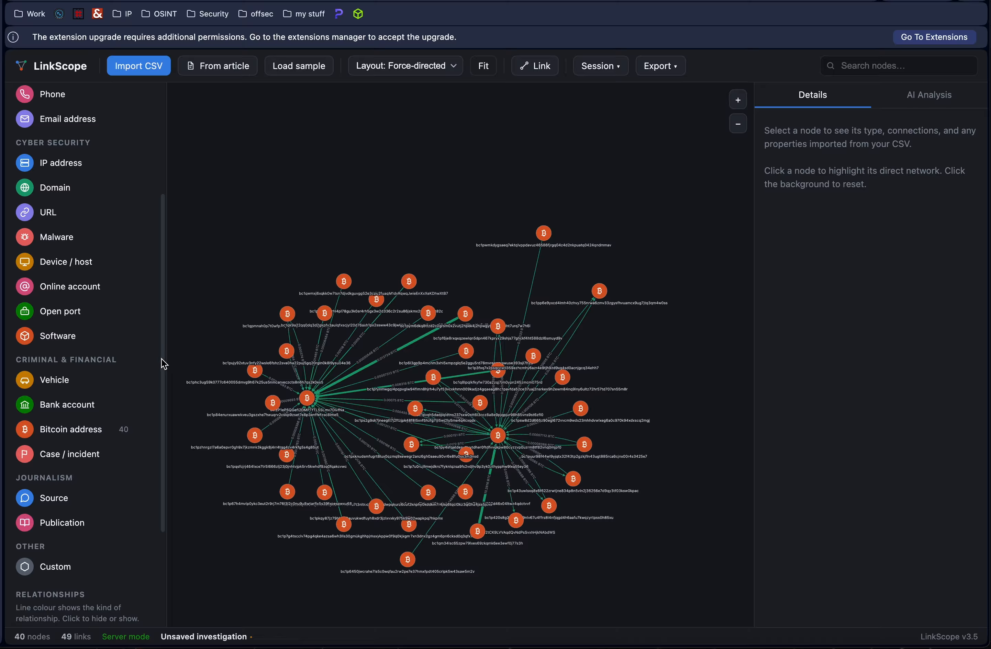
pyautogui.scroll(5, 137, 390)
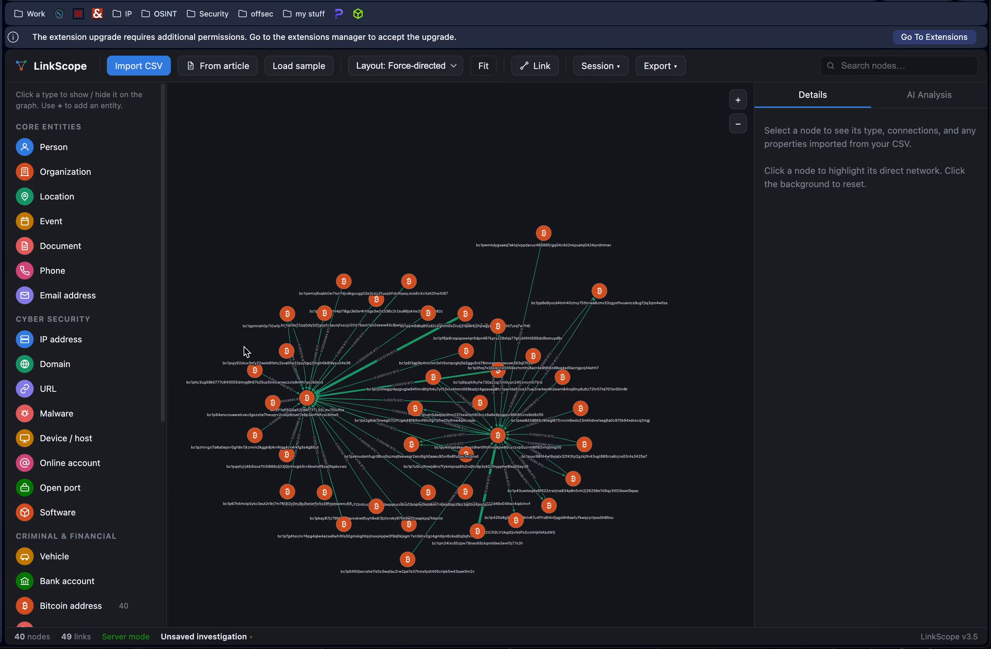